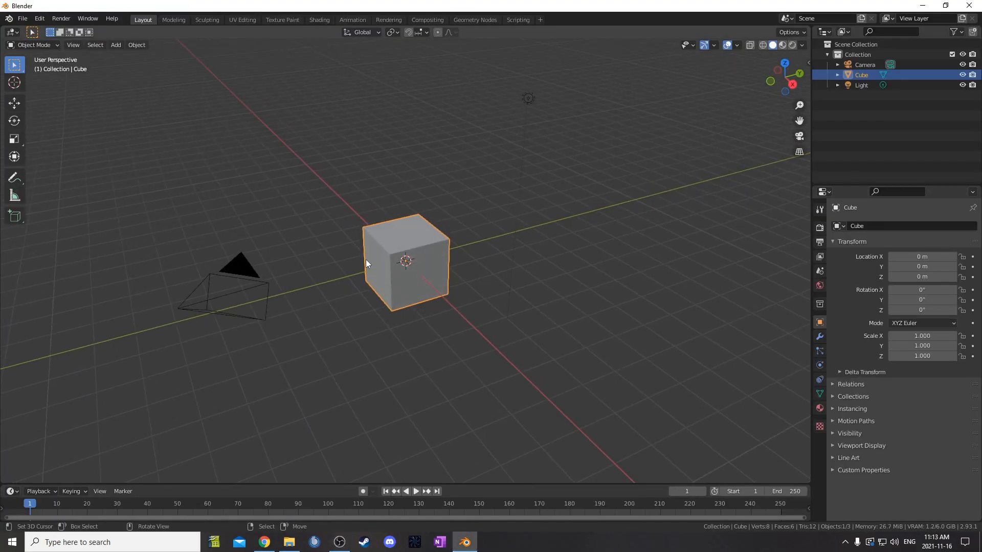
Delete the default cube and add a plane mesh in its place
key("Delete")
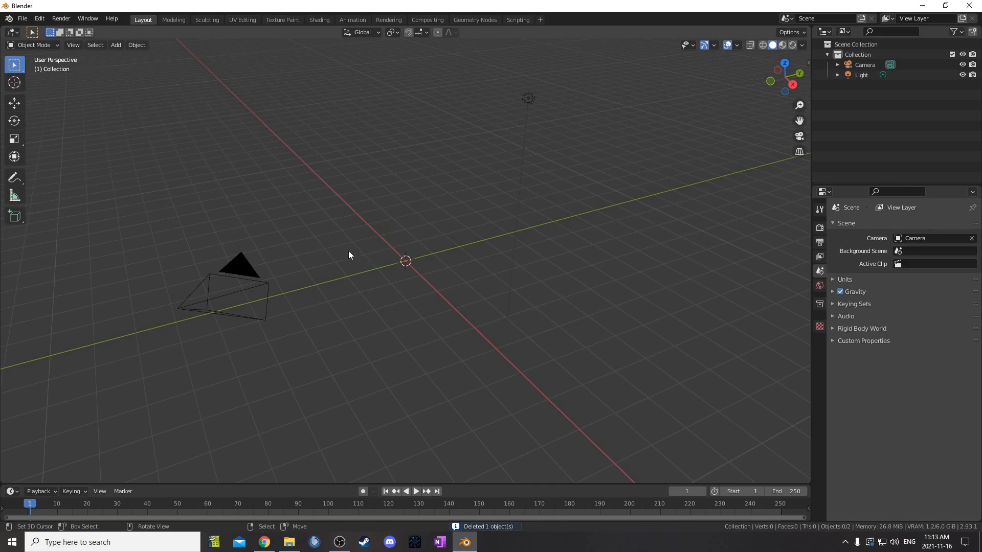
key("shift+a")
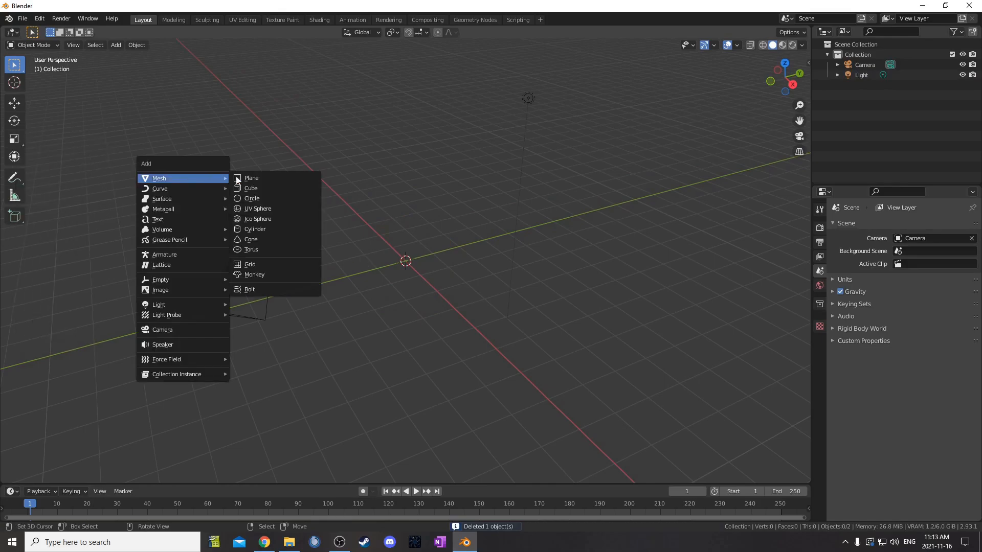
left_click(271, 177)
Turn the main viewport into a Shader Editor with its sidebar hidden, and assign the existing material "Material" to the plane
left_click(13, 32)
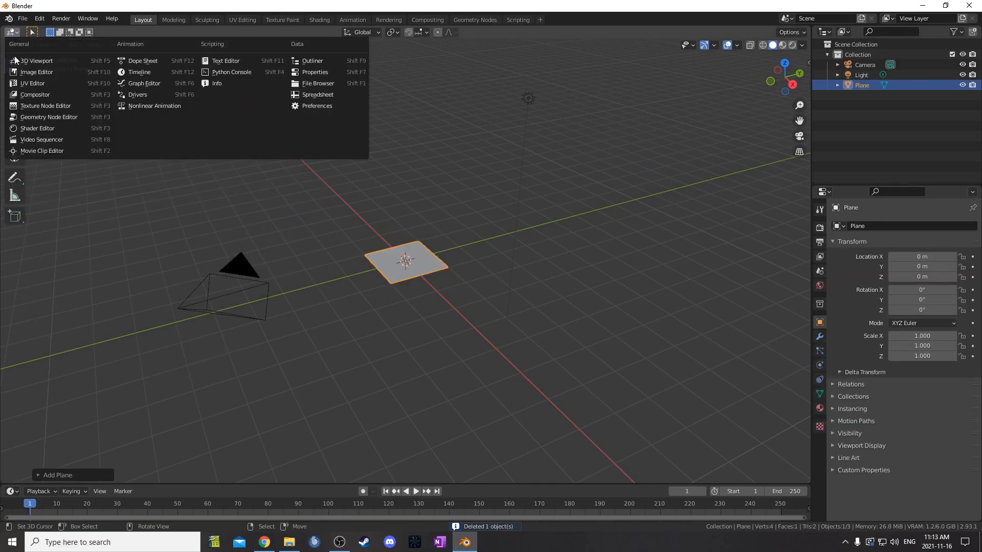
left_click(35, 129)
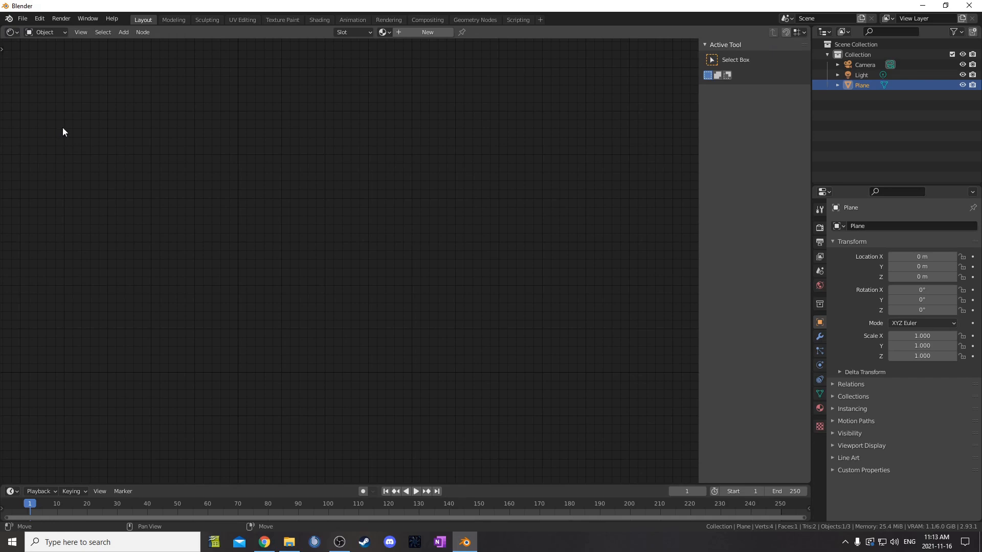
left_click(386, 33)
left_click(399, 47)
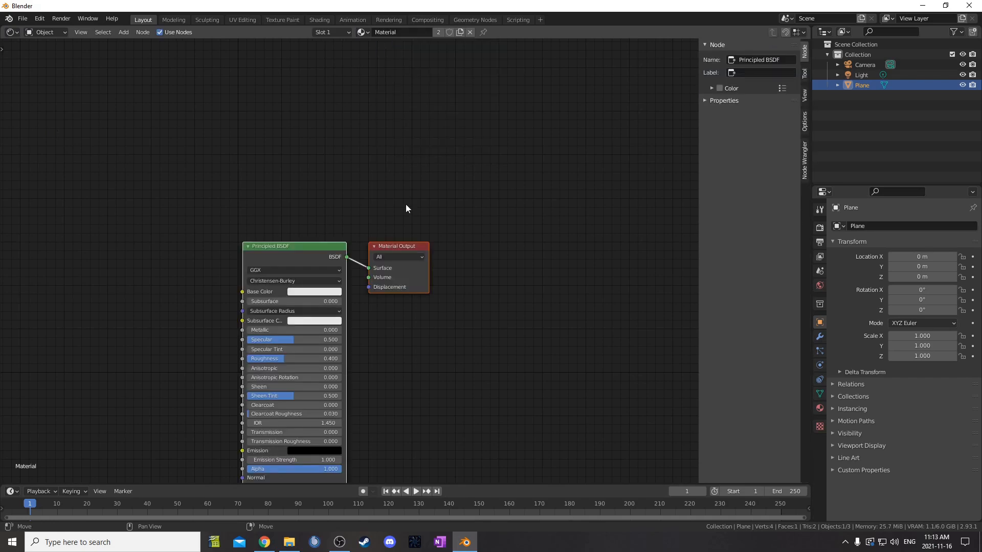
key("Home")
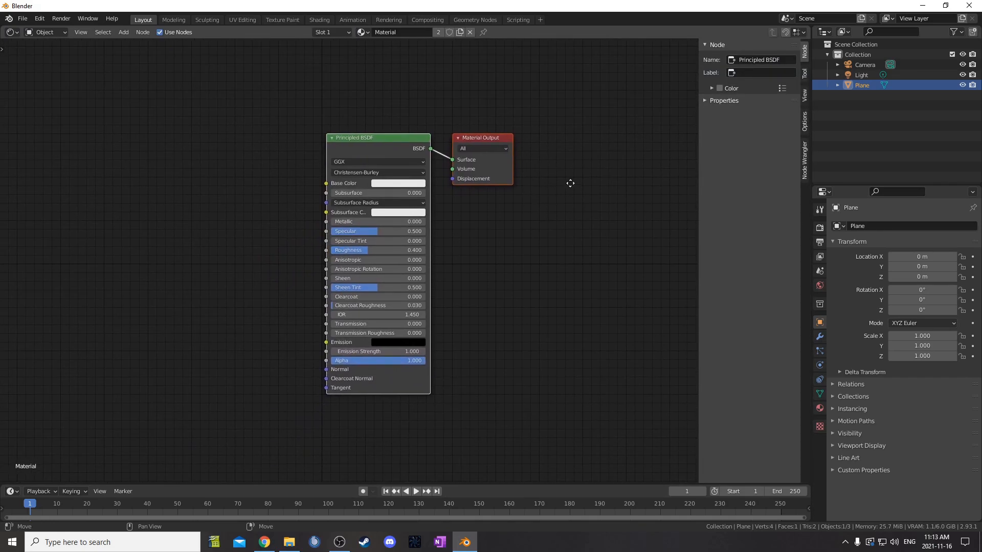
key("n")
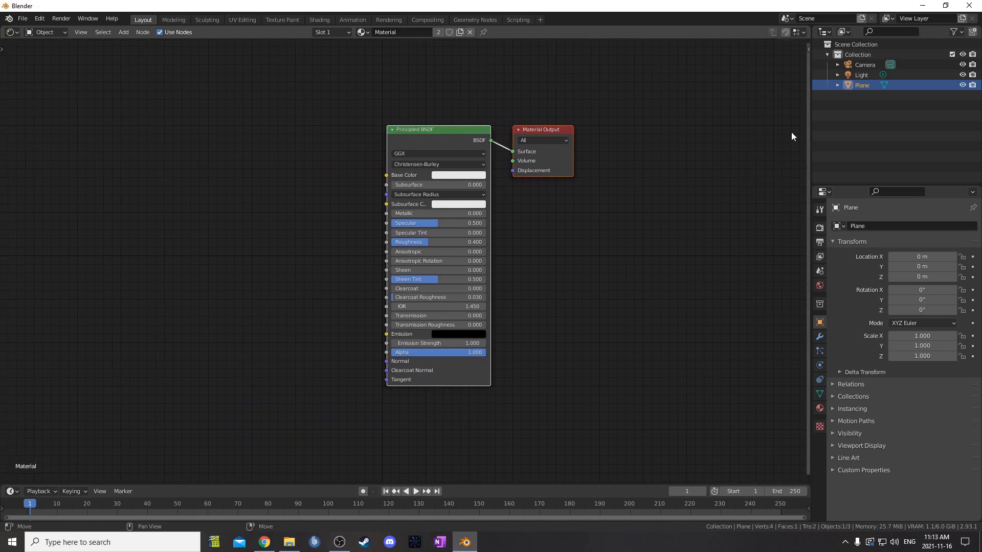
Replace the Outliner with an enlarged 3D Viewport and show the plane in Rendered shading
left_click(825, 32)
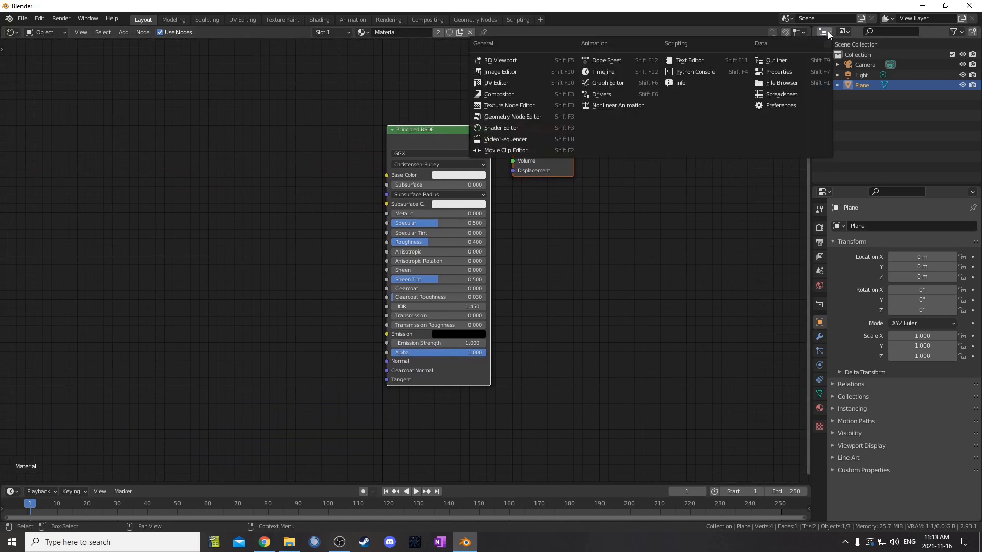
left_click(556, 62)
left_click_drag(811, 154, 758, 253)
scroll(843, 174, "up", 5)
middle_click_drag(851, 182, 851, 146)
key("z")
left_click(861, 75)
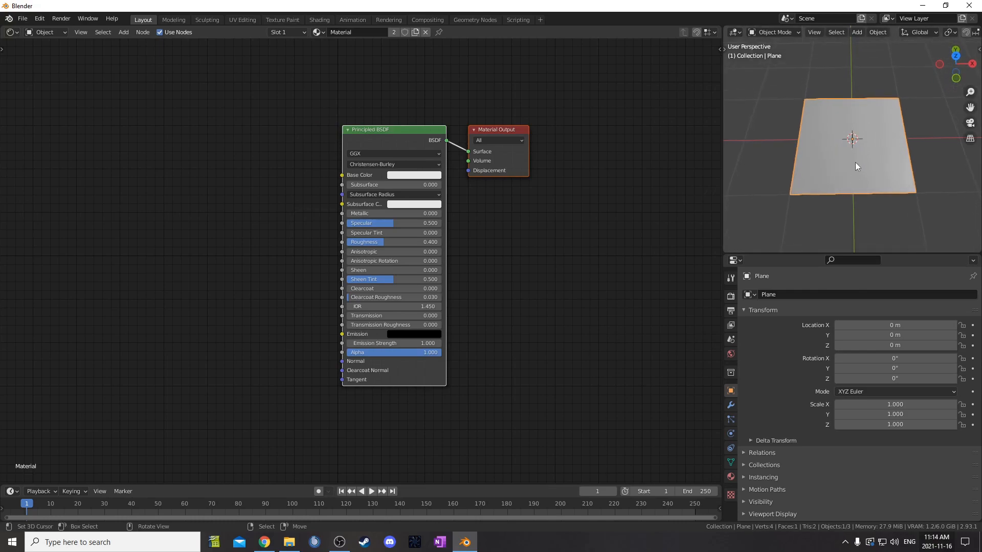
scroll(799, 180, "down", 3)
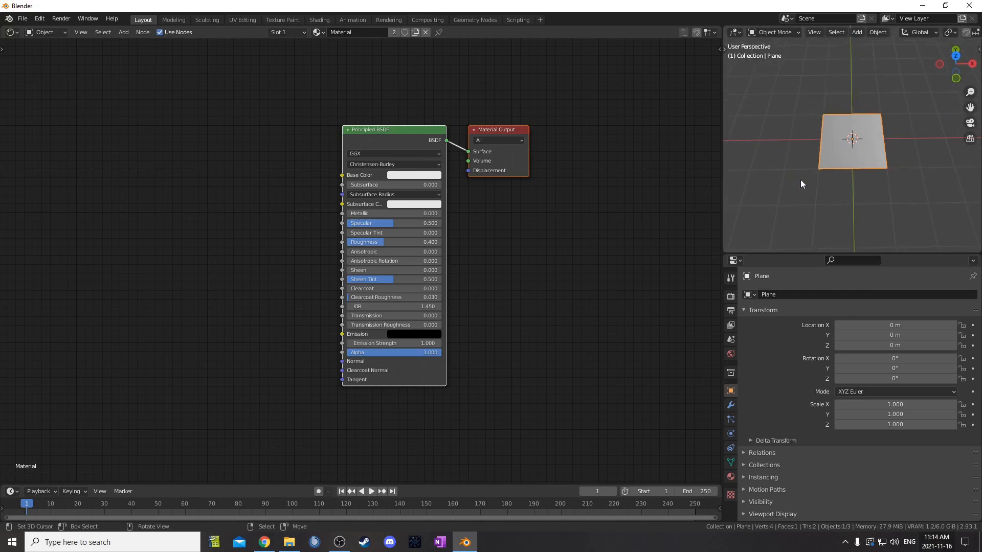
Set the render engine to Cycles with the Experimental feature set and GPU Compute as the device
left_click(731, 296)
left_click(862, 296)
left_click(857, 329)
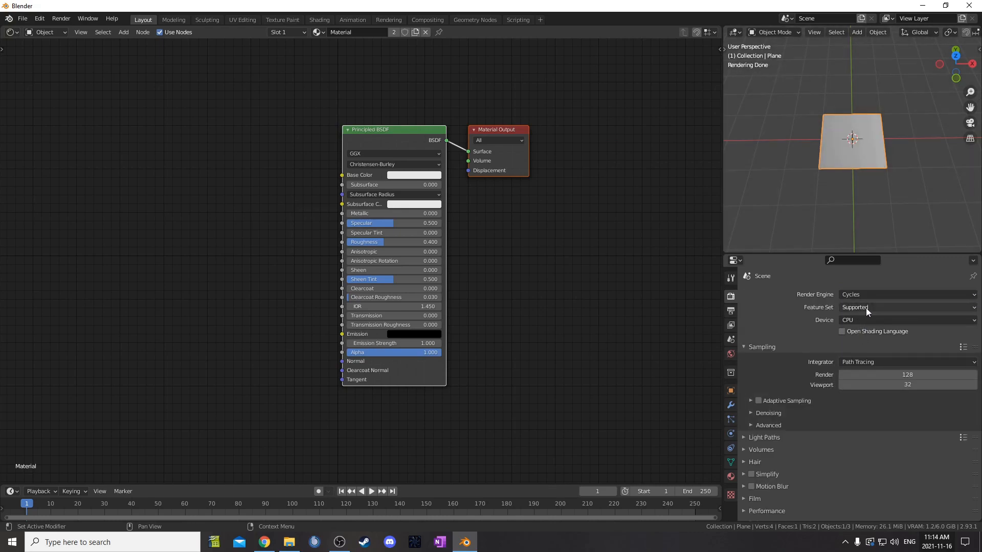
left_click(871, 306)
left_click(866, 321)
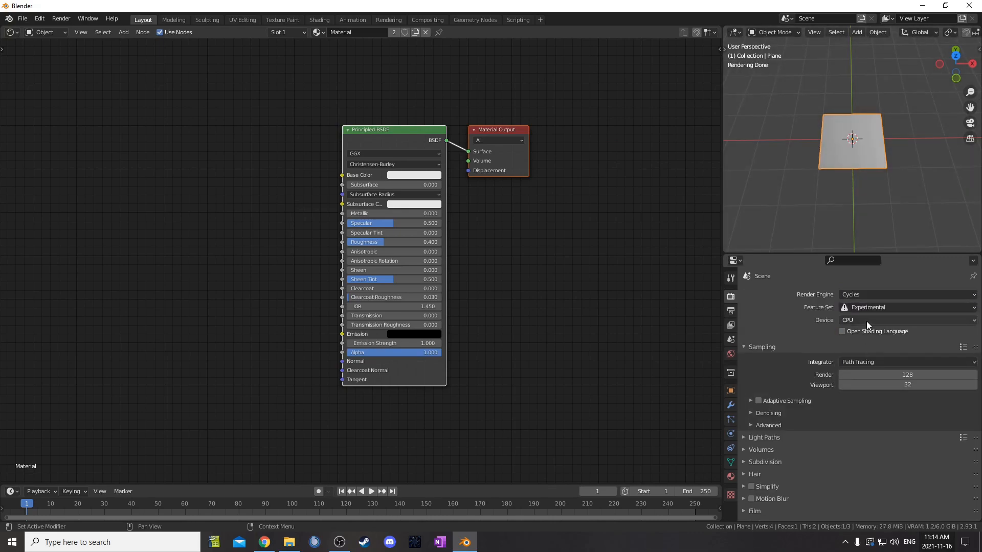
left_click(866, 321)
left_click(871, 341)
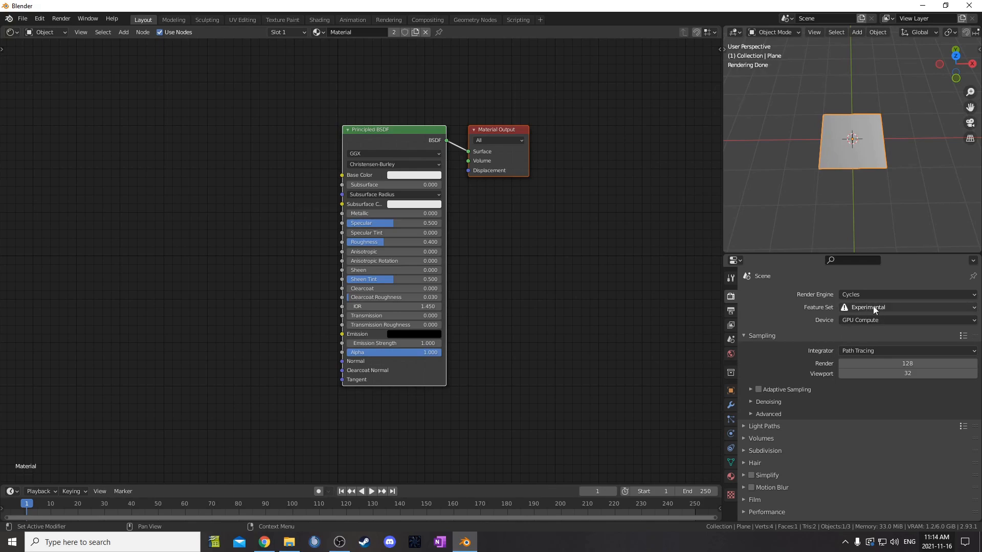
Add a Subdivision Surface modifier to the plane with Adaptive Subdivision enabled and the type set to Simple
left_click(730, 405)
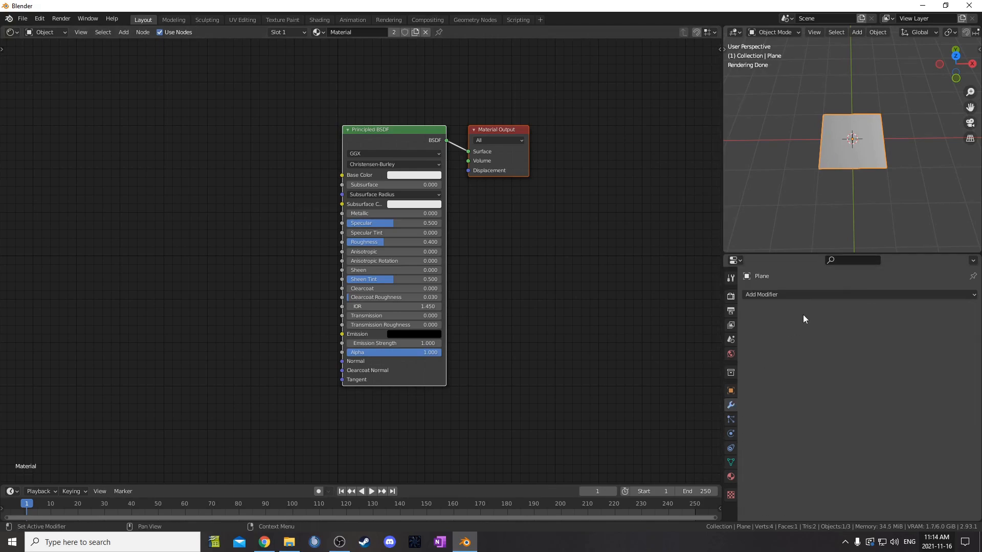
left_click(772, 295)
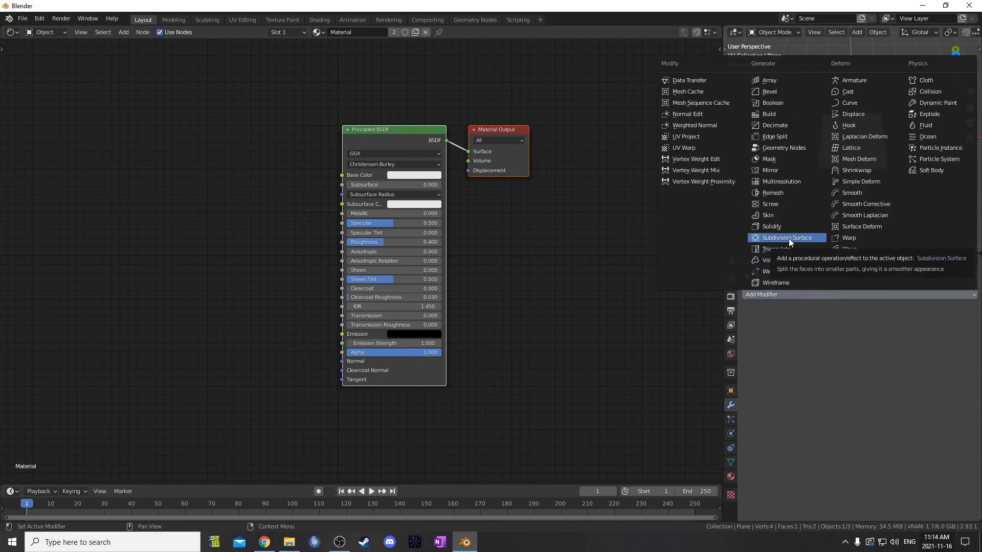
left_click(789, 238)
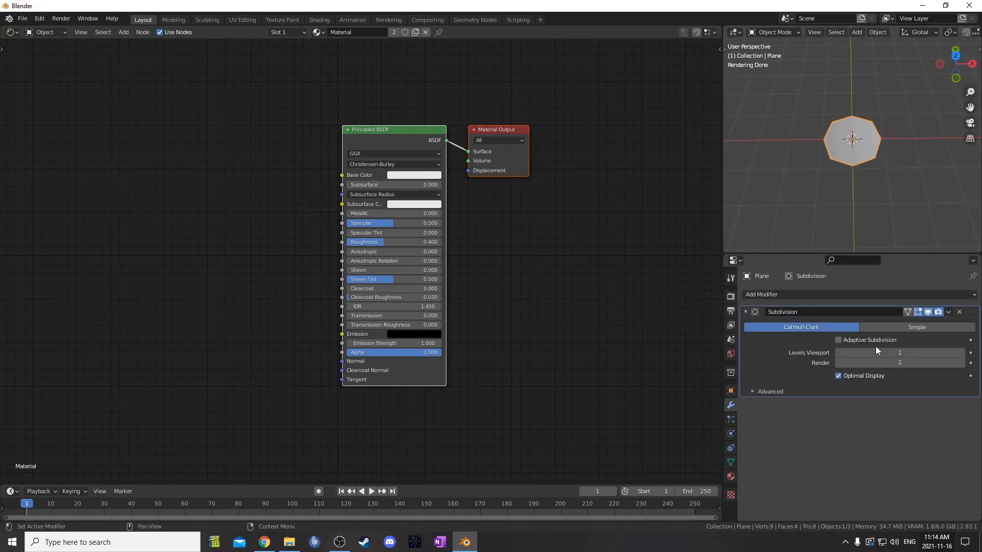
left_click(838, 340)
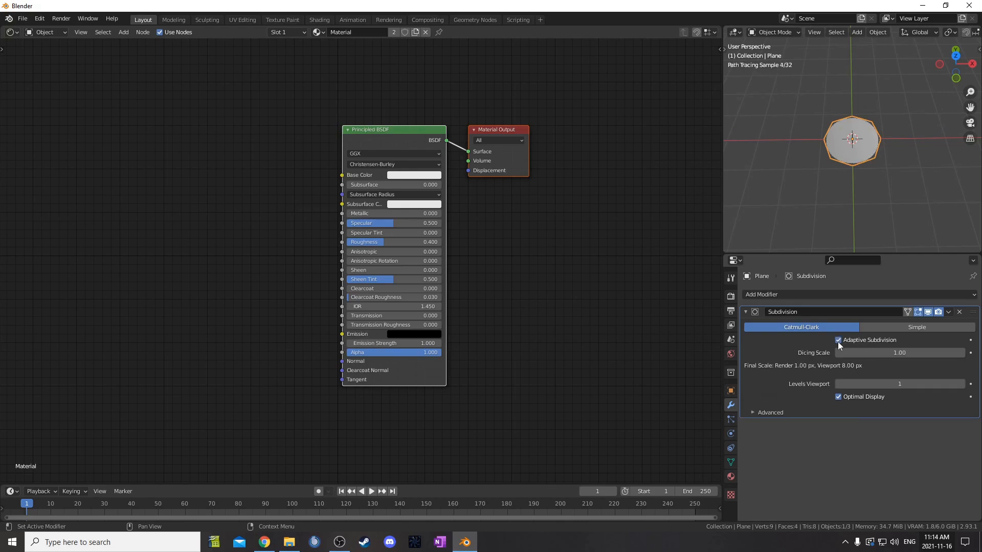
left_click(901, 327)
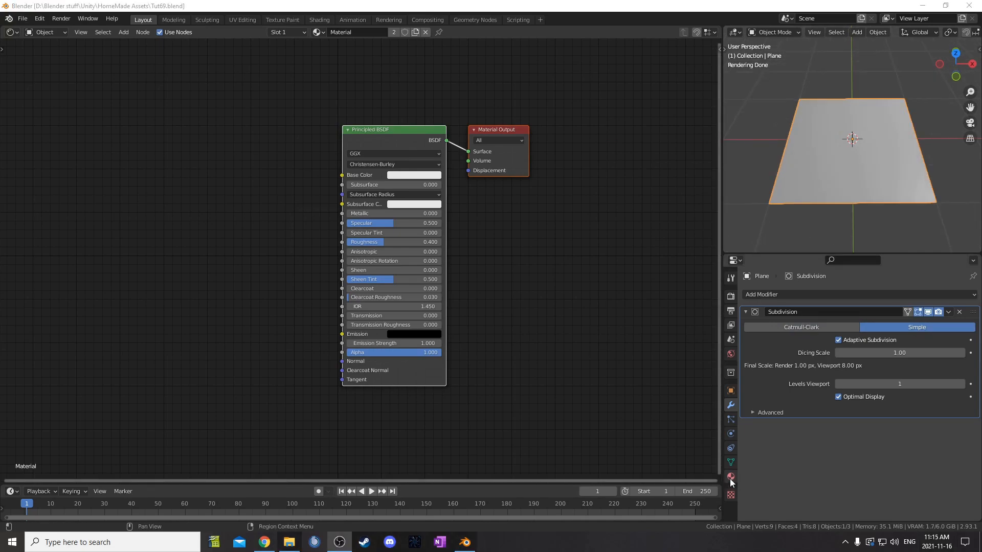
Set the displacement method in the material's surface settings to Displacement and Bump
left_click(731, 477)
scroll(768, 440, "down", 10)
scroll(769, 441, "down", 6)
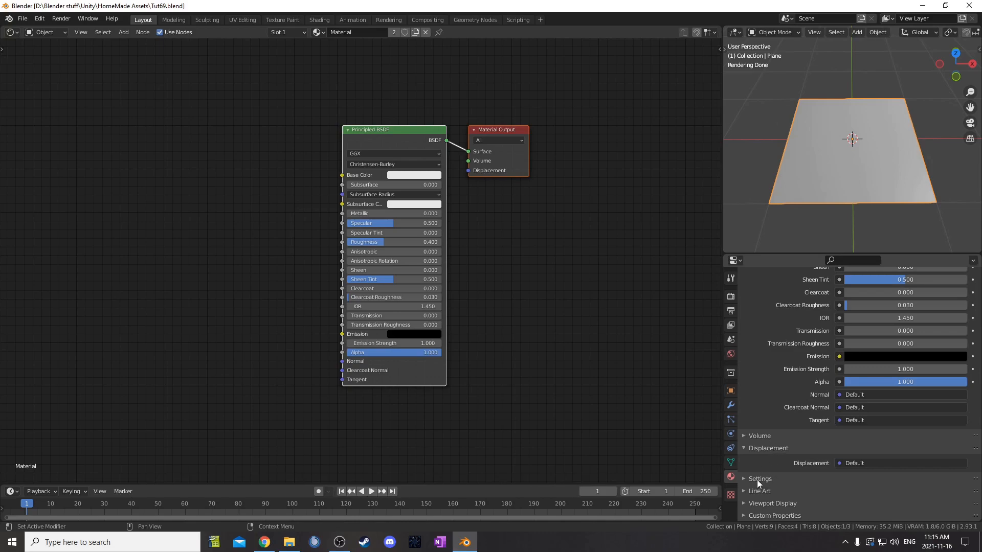
left_click(756, 480)
scroll(780, 460, "down", 5)
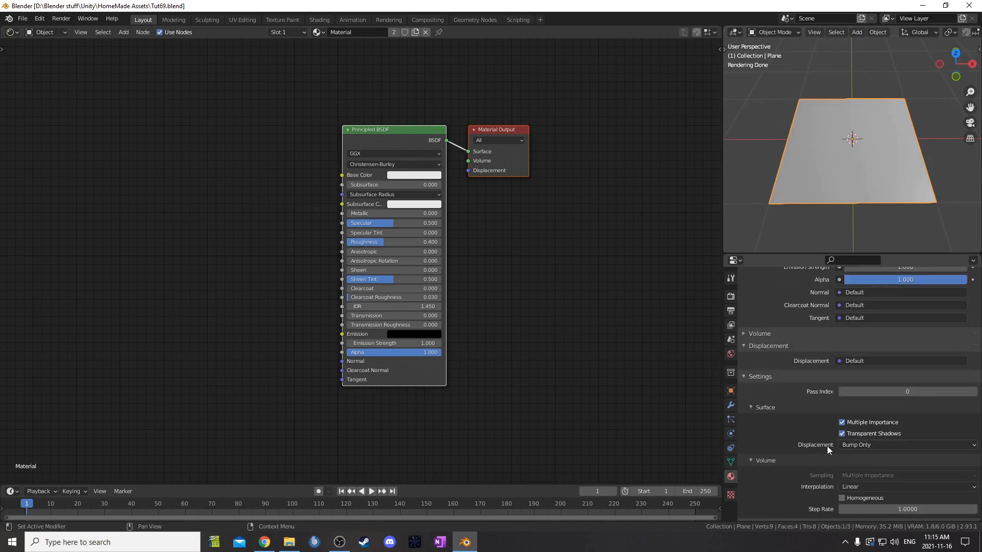
left_click(857, 445)
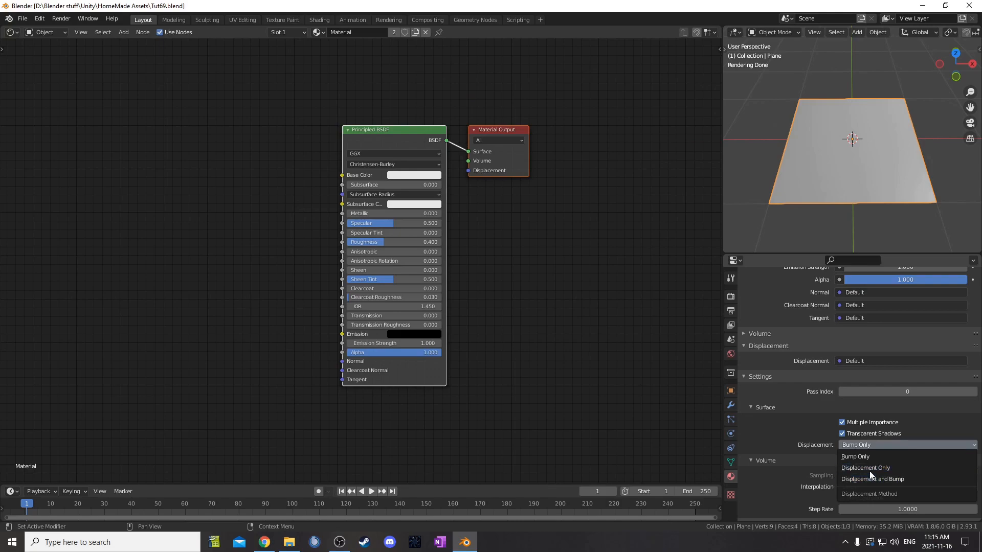
left_click(898, 477)
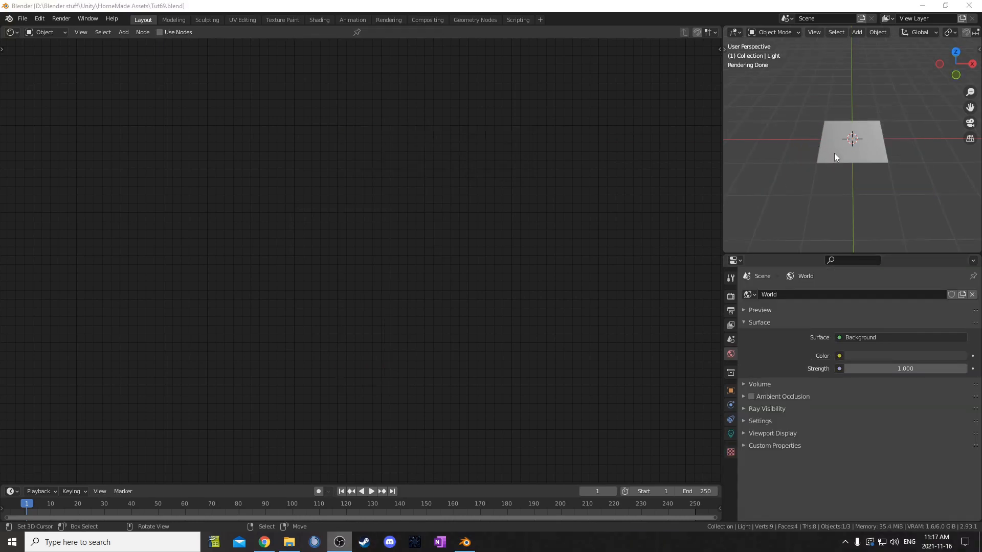
Delete the light from the scene
scroll(833, 152, "down", 4)
middle_click_drag(835, 152, 887, 80)
key("x")
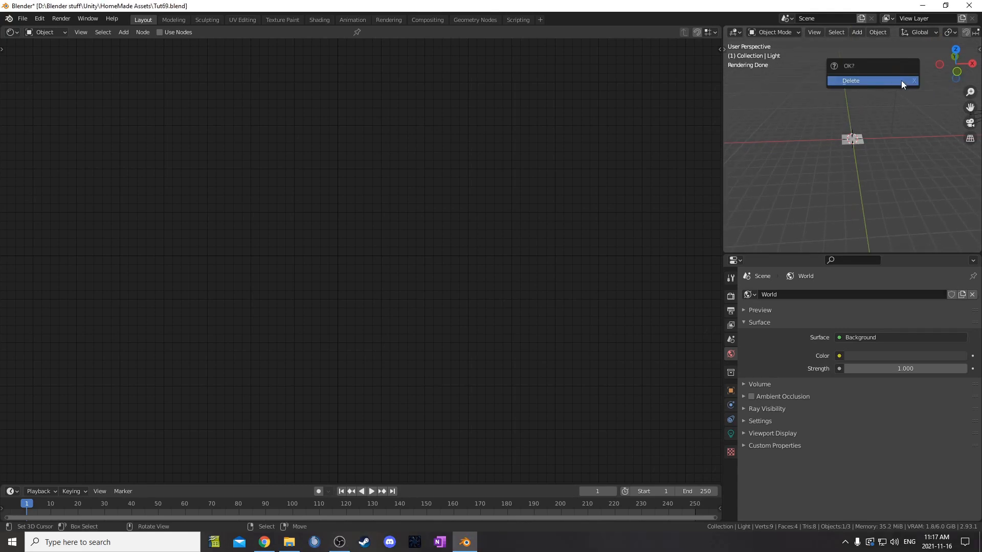
left_click(901, 81)
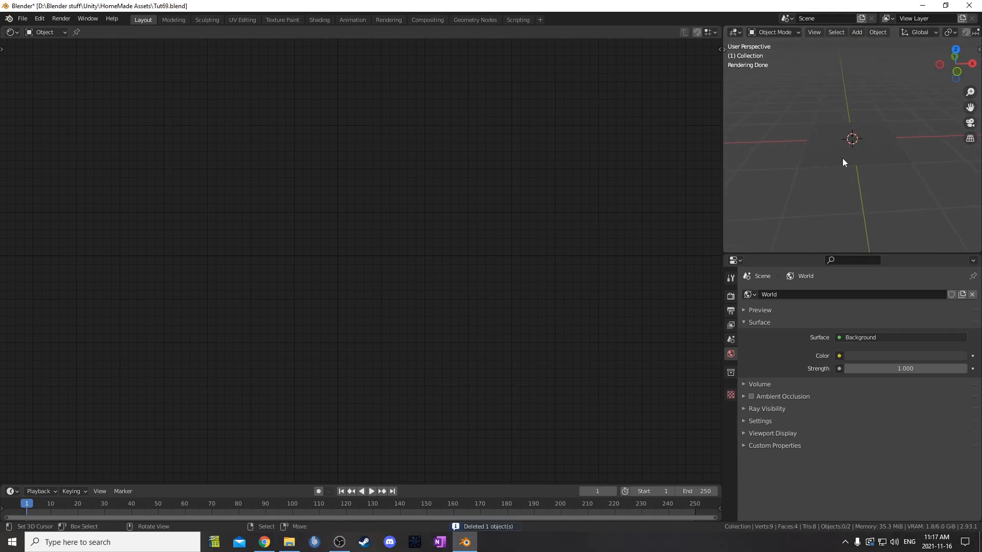
Select the plane and give the world color an Environment Texture using greenwich_park_1k.hdr from the HDRIHaven folder
left_click(842, 158)
middle_click_drag(845, 185, 846, 195)
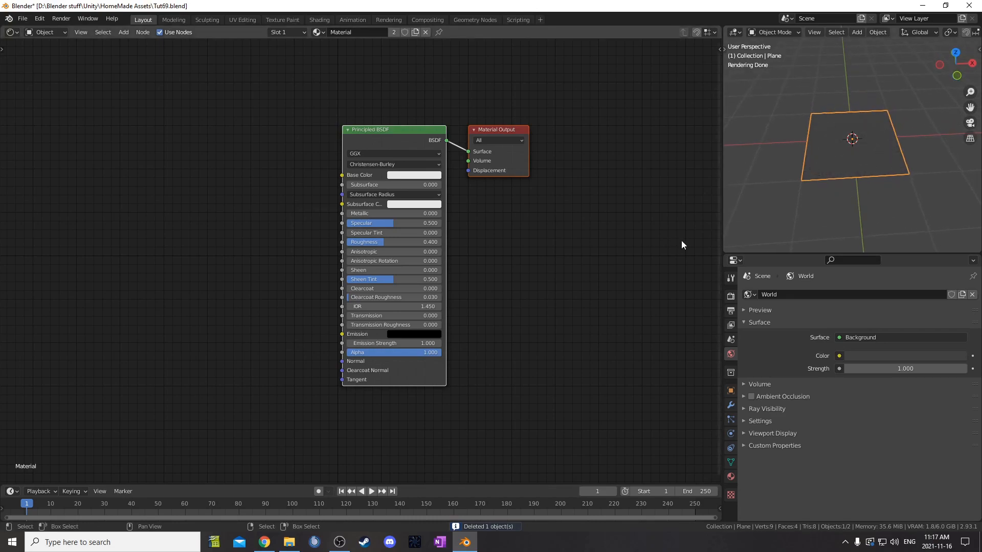
left_click(840, 356)
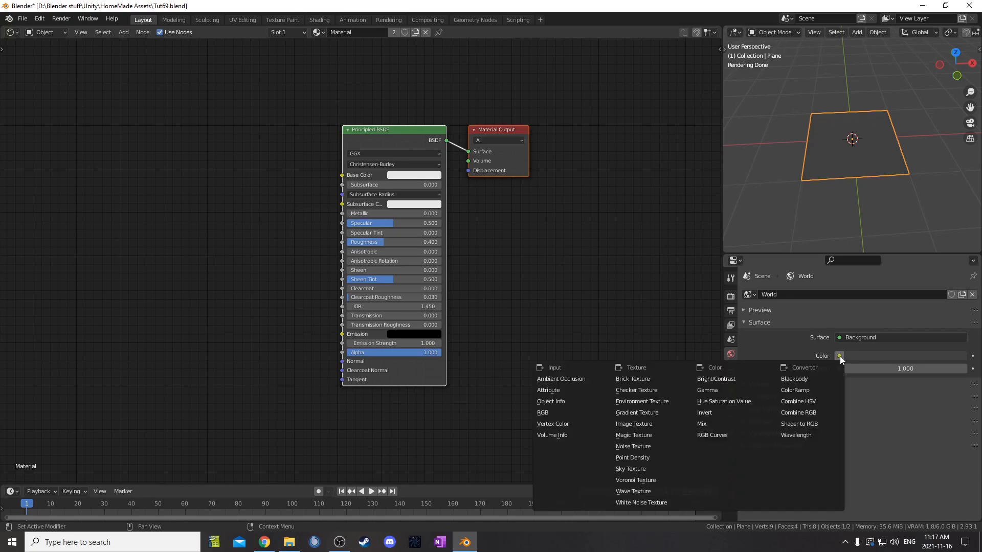
left_click(656, 404)
left_click(942, 369)
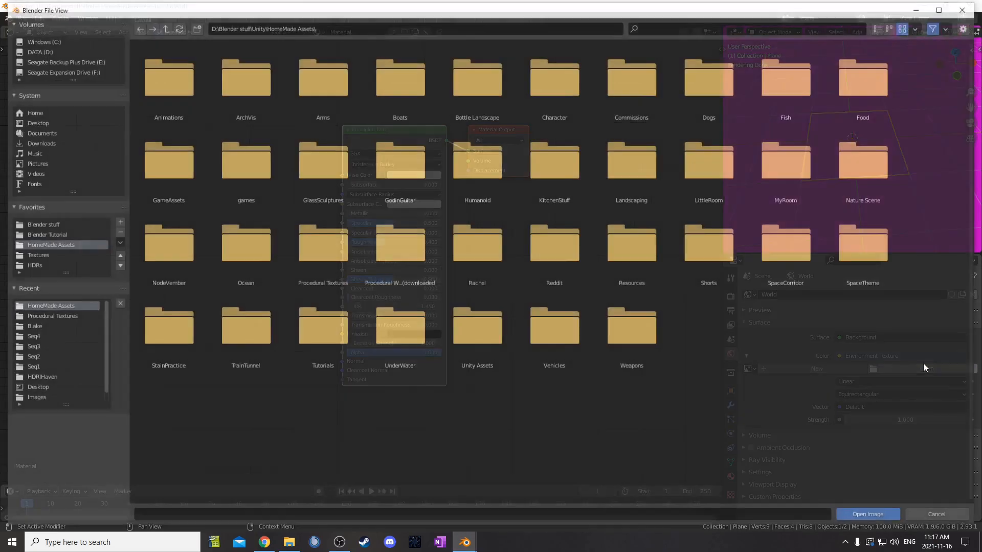
left_click(32, 265)
double_click(320, 84)
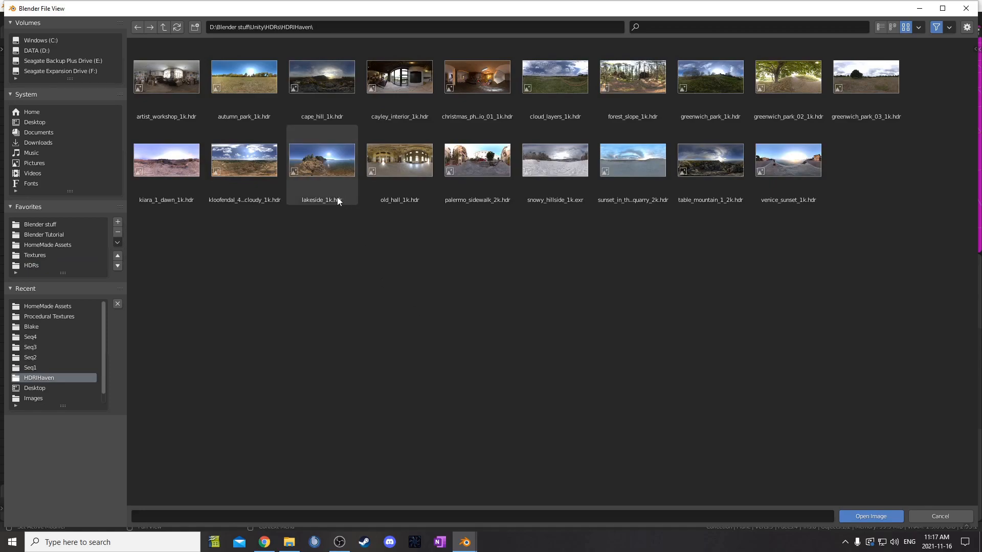
double_click(716, 89)
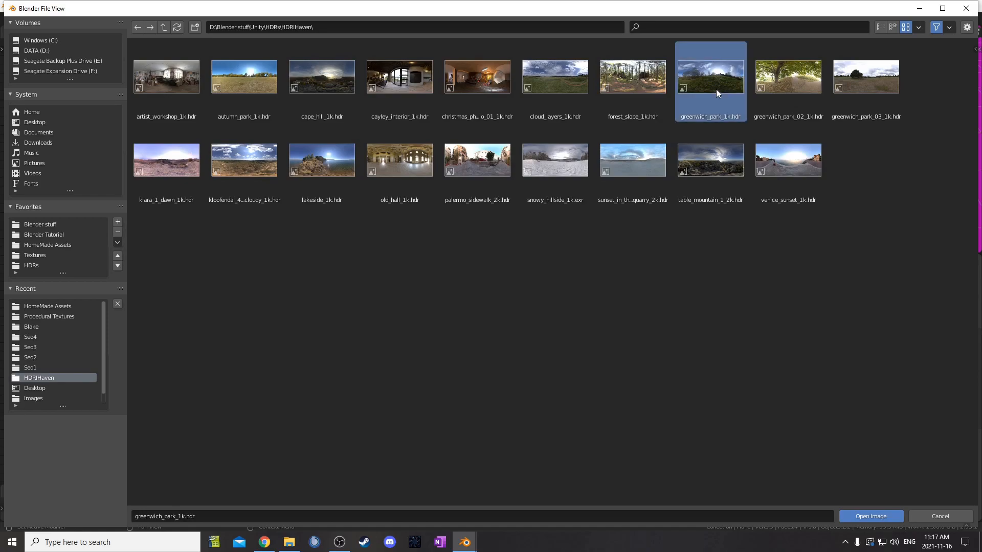
Hide the HDRI background by disabling Camera in the world's Ray Visibility settings
middle_click_drag(851, 124, 848, 91)
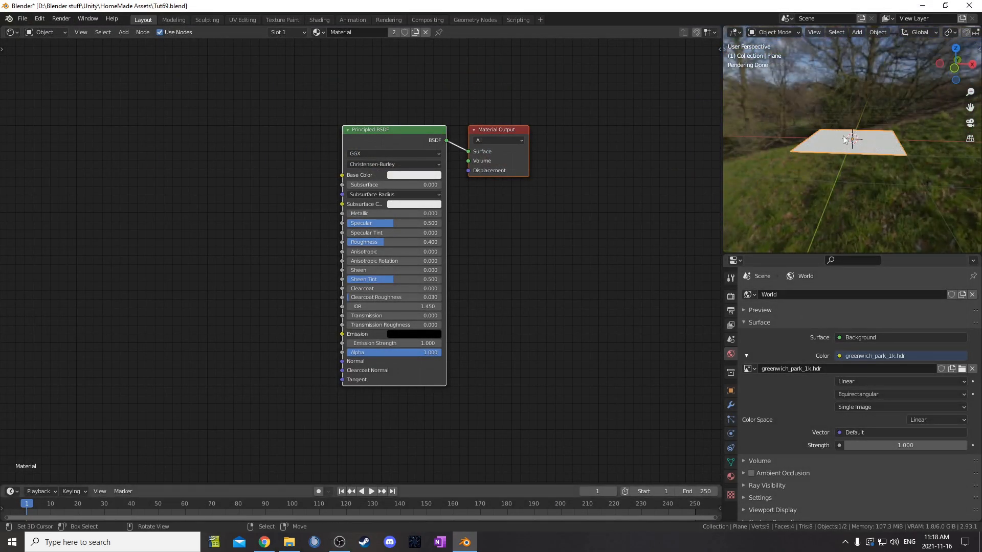
middle_click_drag(843, 139, 770, 79)
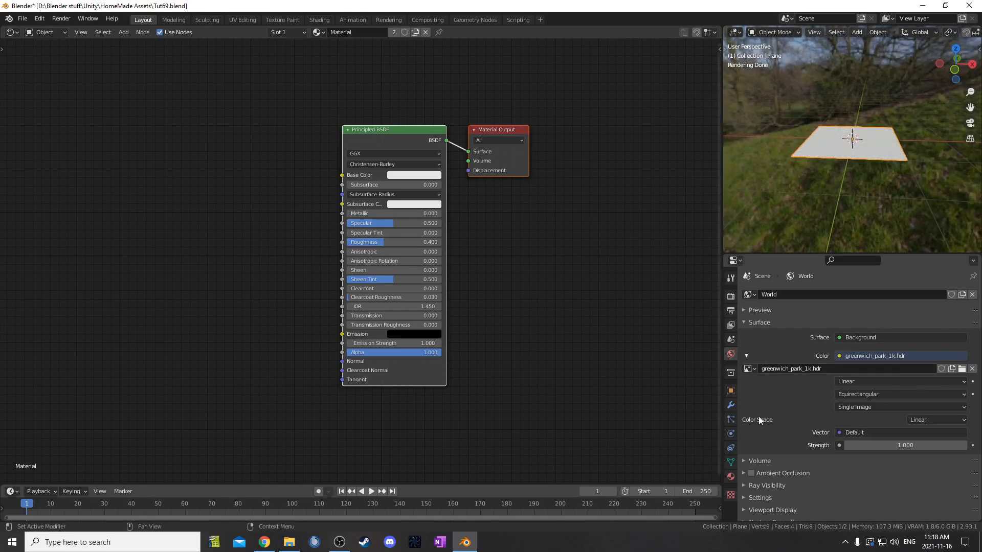
scroll(748, 465, "down", 1)
left_click(745, 479)
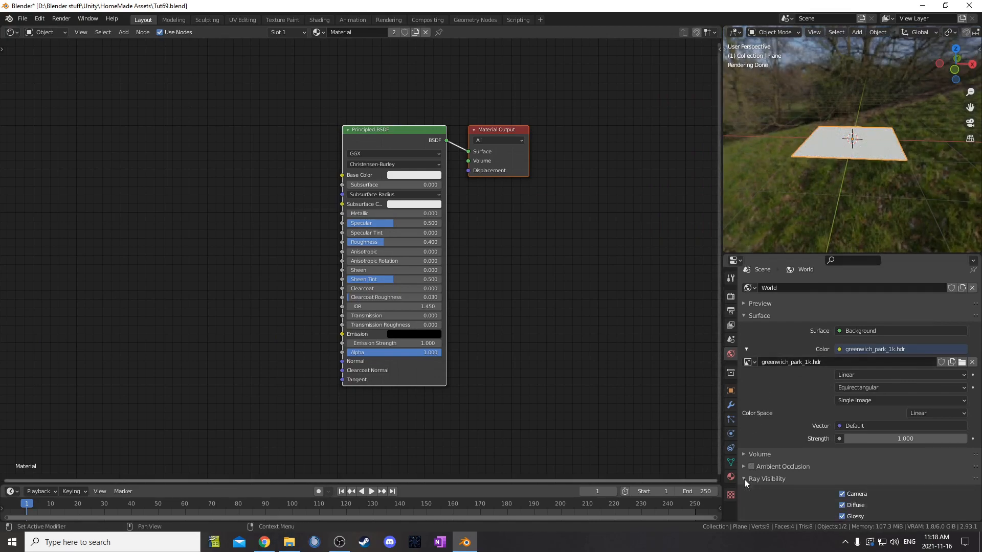
scroll(757, 473, "down", 3)
left_click(855, 434)
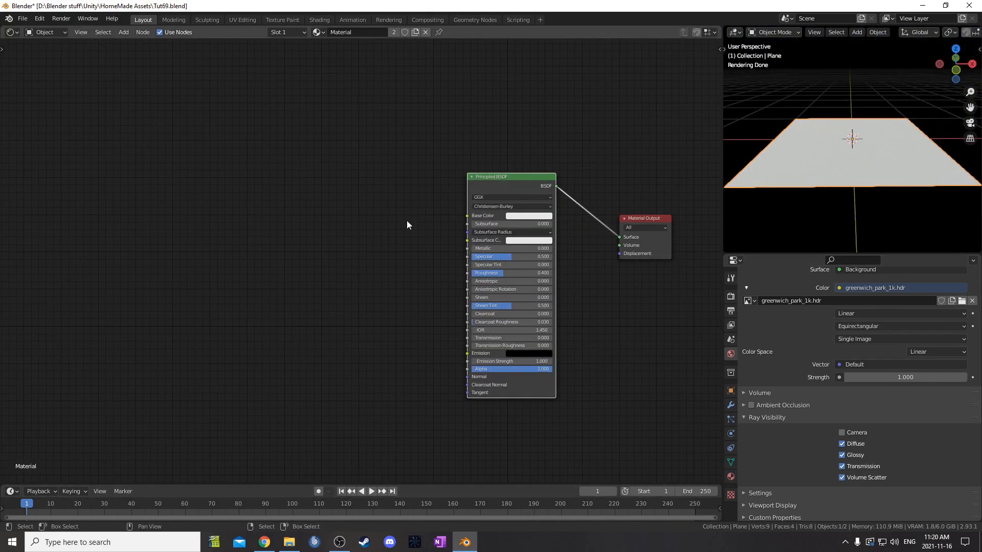
Add a Layer Weight node to the left of the Principled BSDF in the plane's material
scroll(395, 238, "up", 1)
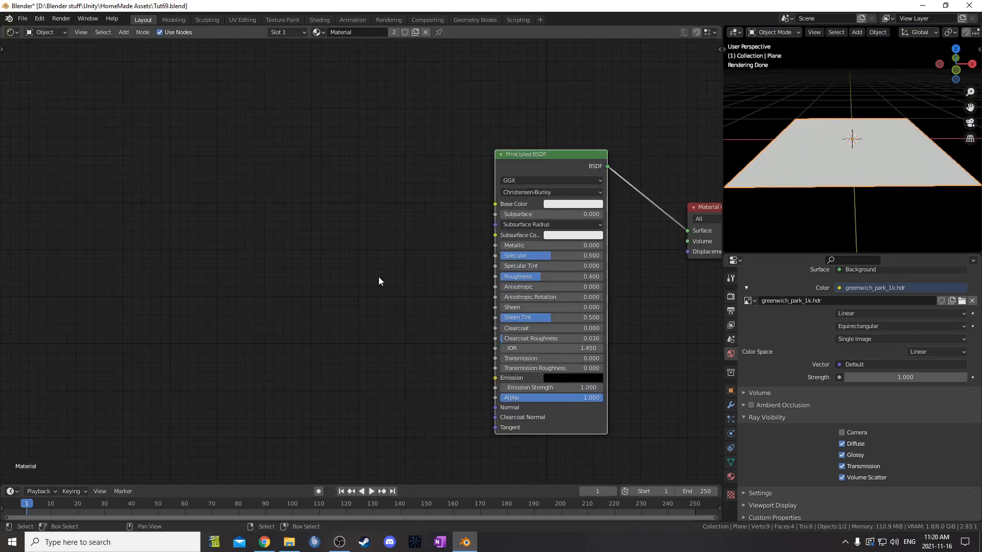
key("shift+a")
left_click(342, 259)
type("l")
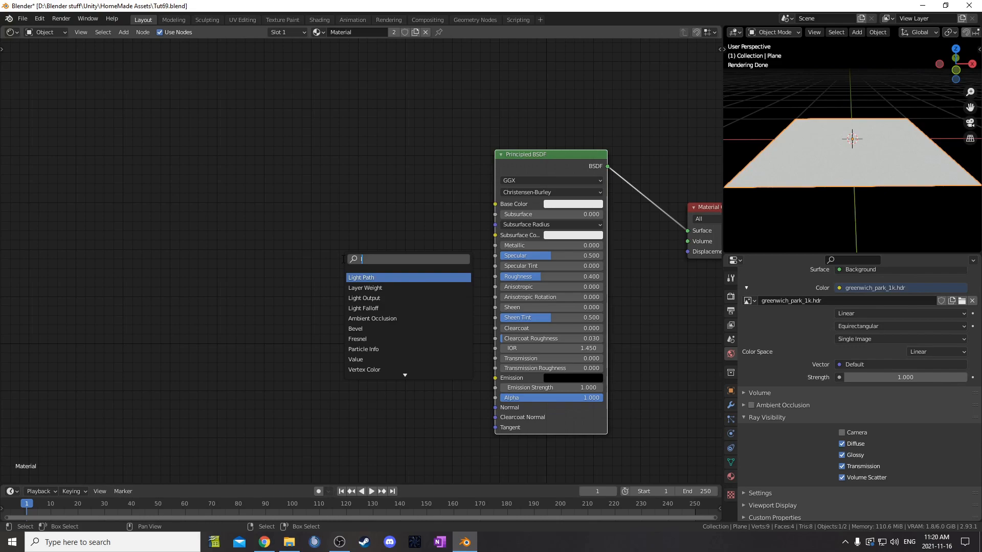
type("ayer")
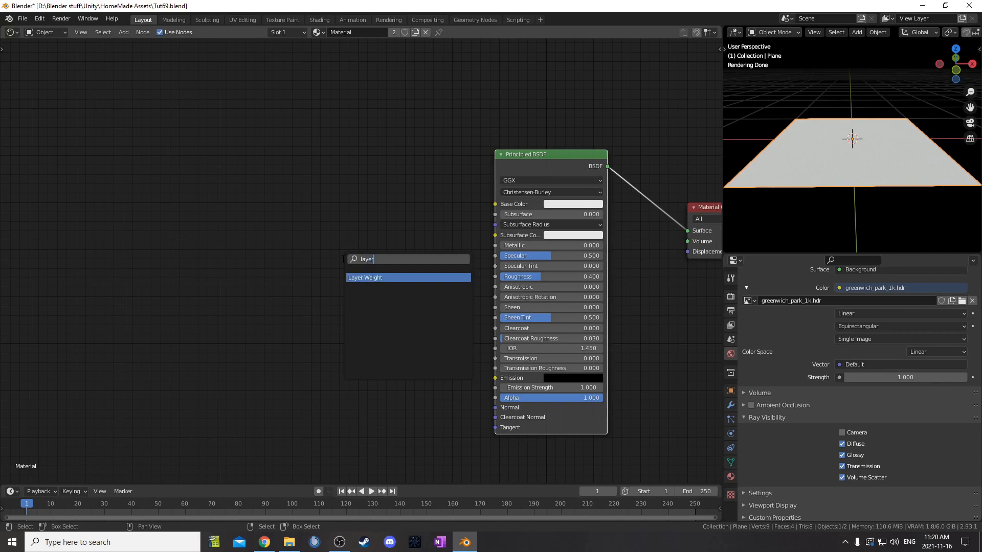
key("Return")
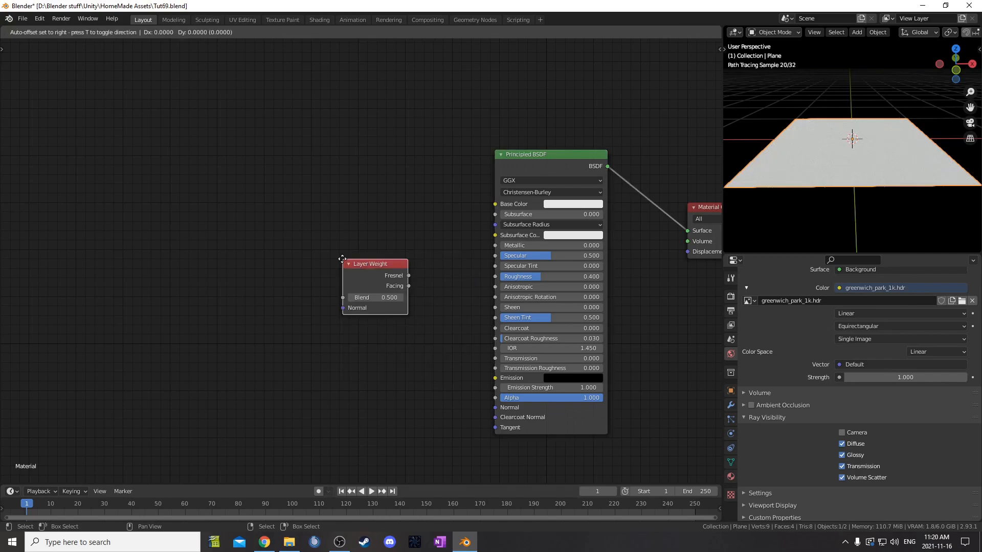
left_click(153, 180)
Add a ColorRamp node fed by the Layer Weight's Fresnel output and connect its Color to the Principled BSDF's Base Color
key("shift+a")
left_click(286, 215)
type("cl")
key("BackSpace")
type("olor")
key("Return")
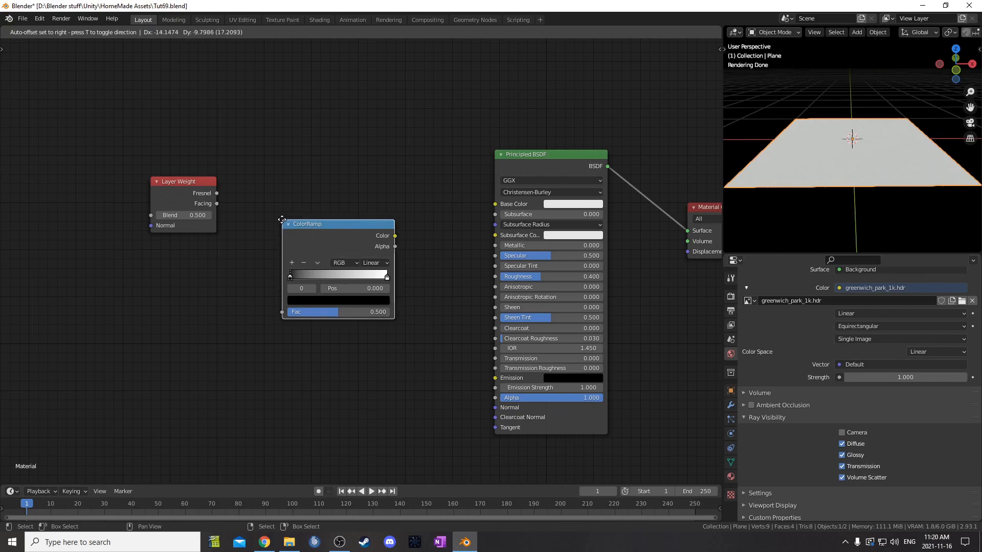
left_click(281, 160)
left_click_drag(217, 194, 282, 253)
left_click_drag(394, 177, 495, 204)
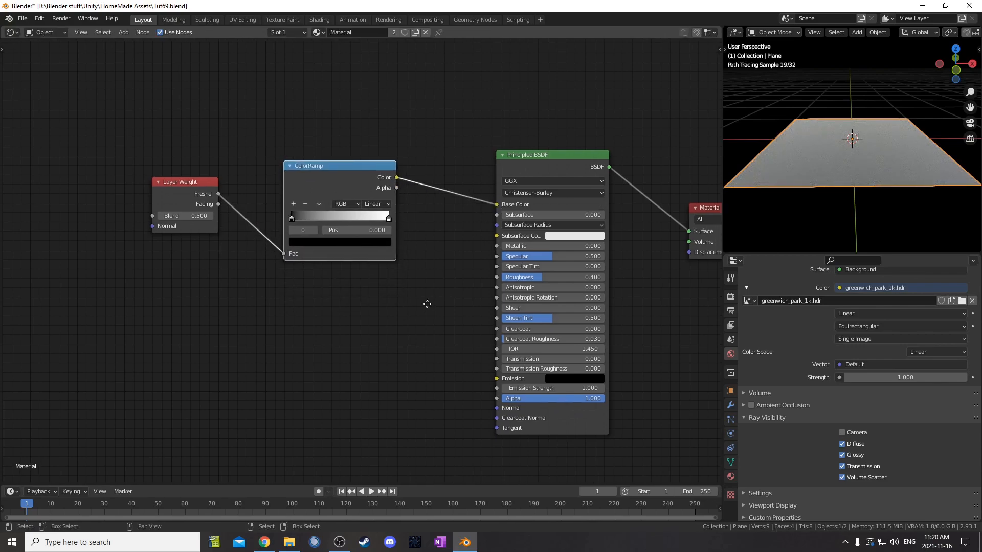
Set the position of the ColorRamp's black stop to 0.25
scroll(397, 256, "up", 2)
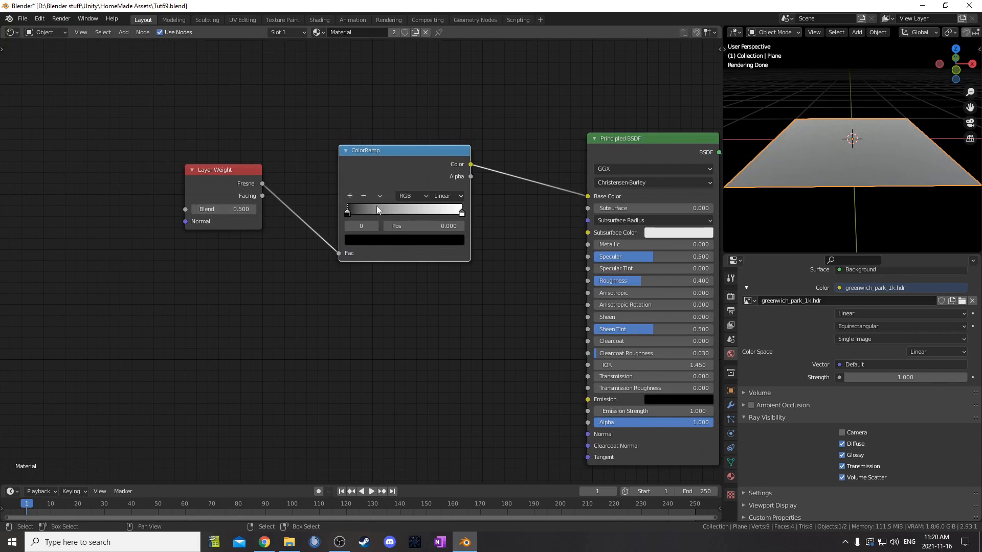
left_click(350, 210)
left_click(423, 225)
type("0.0")
key("BackSpace")
type("25")
key("Return")
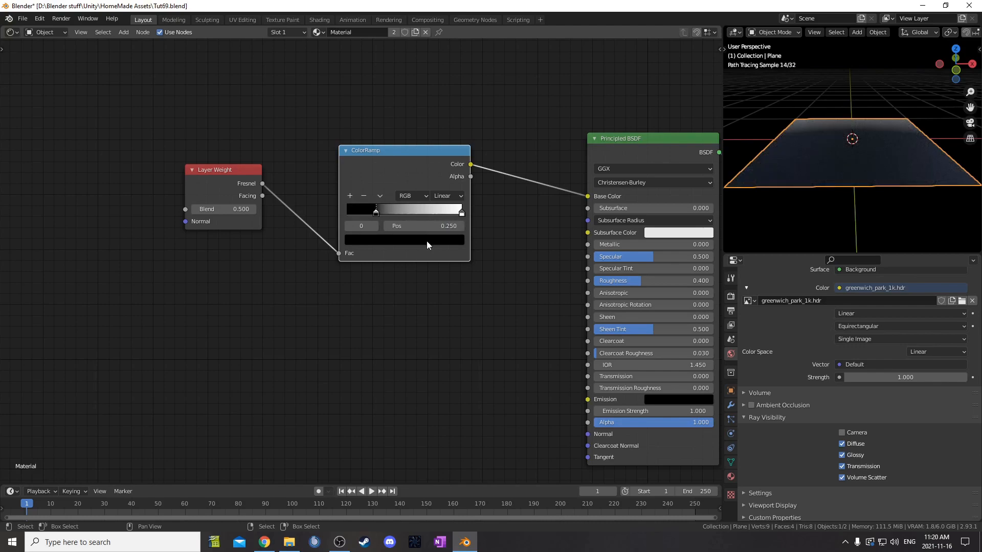
Set the position of the ColorRamp's white stop to 0.58
left_click(461, 213)
left_click(442, 226)
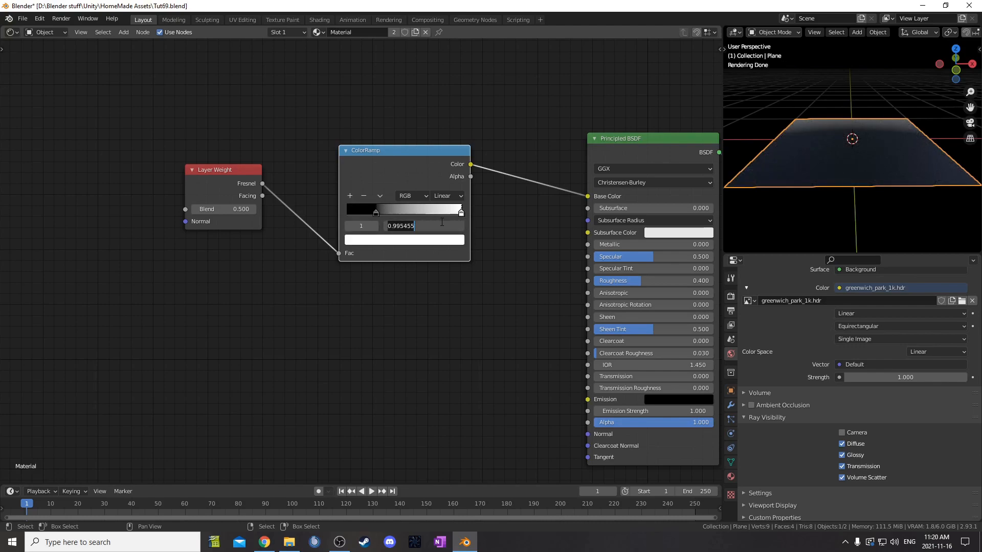
type("0.58")
key("Return")
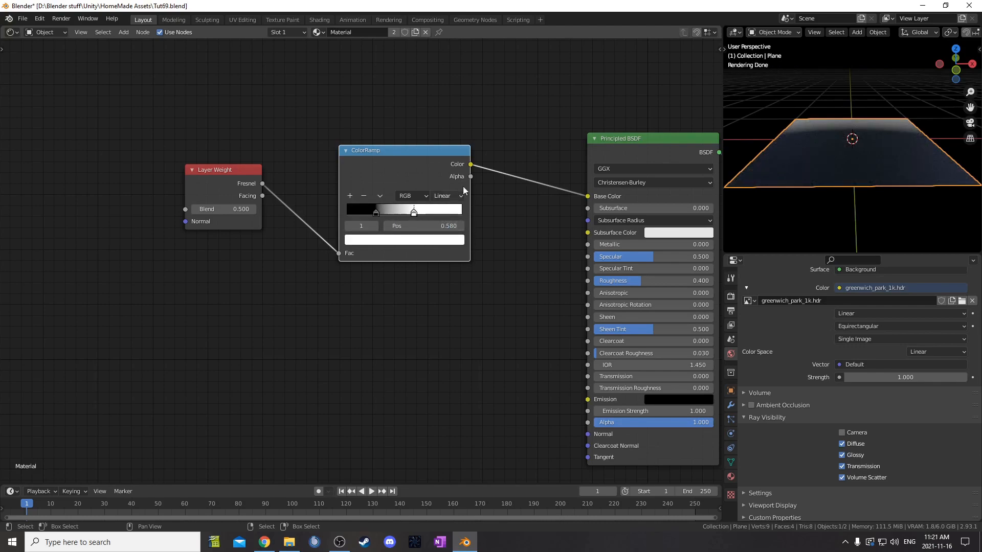
Preview the ColorRamp's output on the plane through a Viewer node
scroll(528, 229, "down", 2)
middle_click_drag(528, 229, 374, 236)
left_click(425, 175)
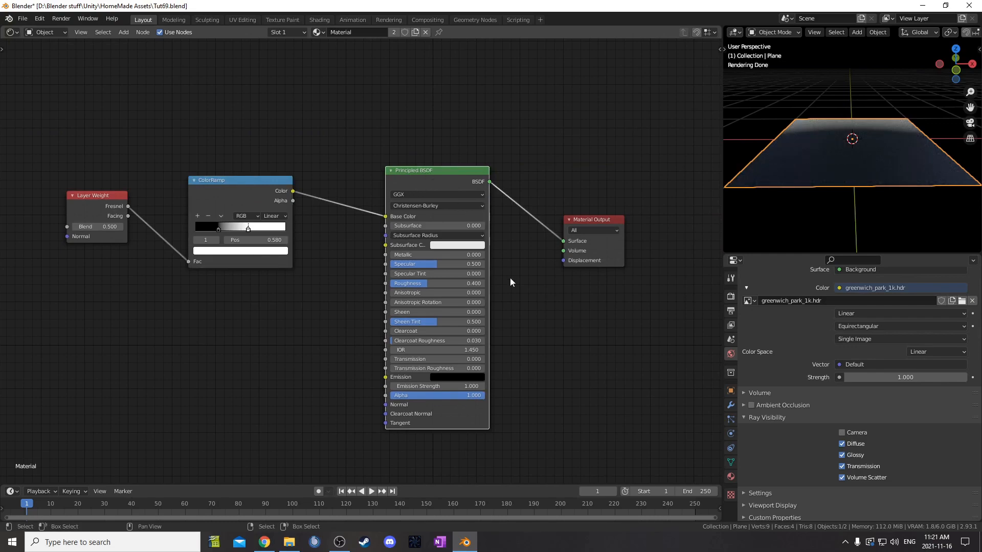
middle_click_drag(391, 194, 434, 207)
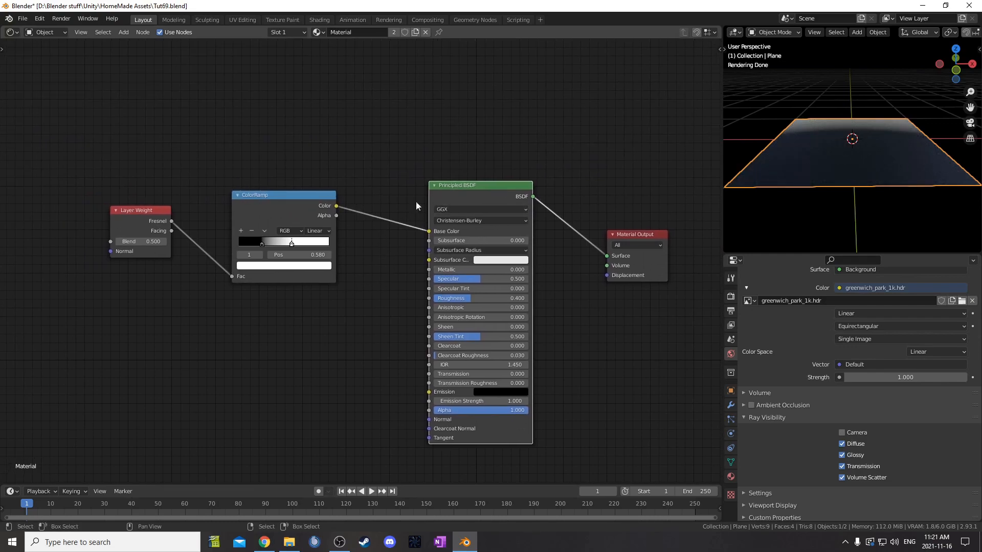
left_click(290, 205, "ctrl+shift")
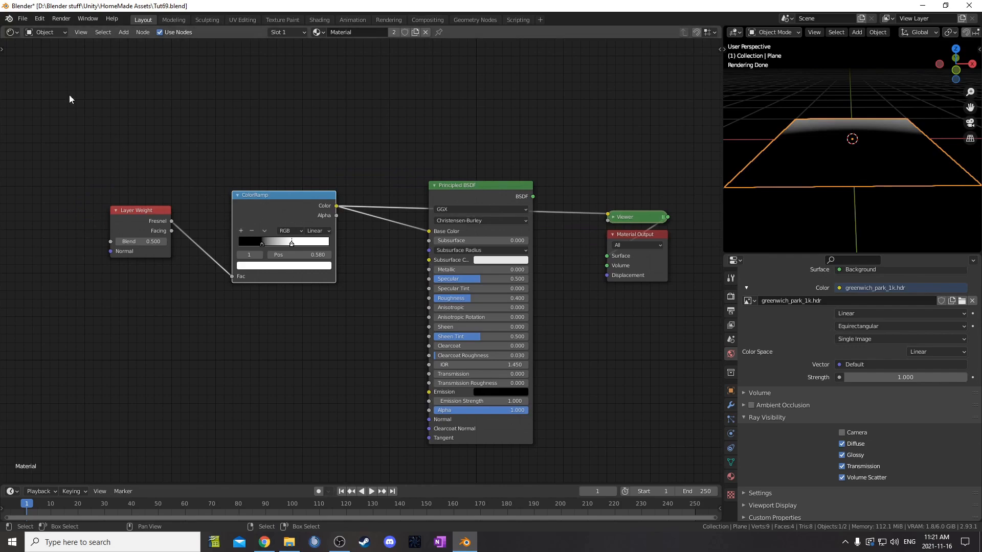
Search the add-ons in the preferences for "node" to check that Node Wrangler is enabled
left_click(39, 18)
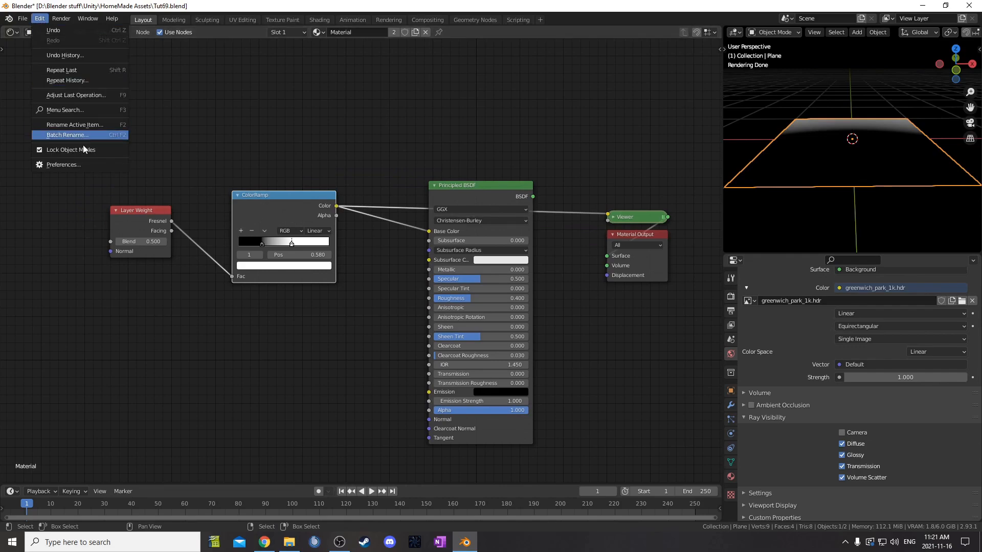
left_click(87, 164)
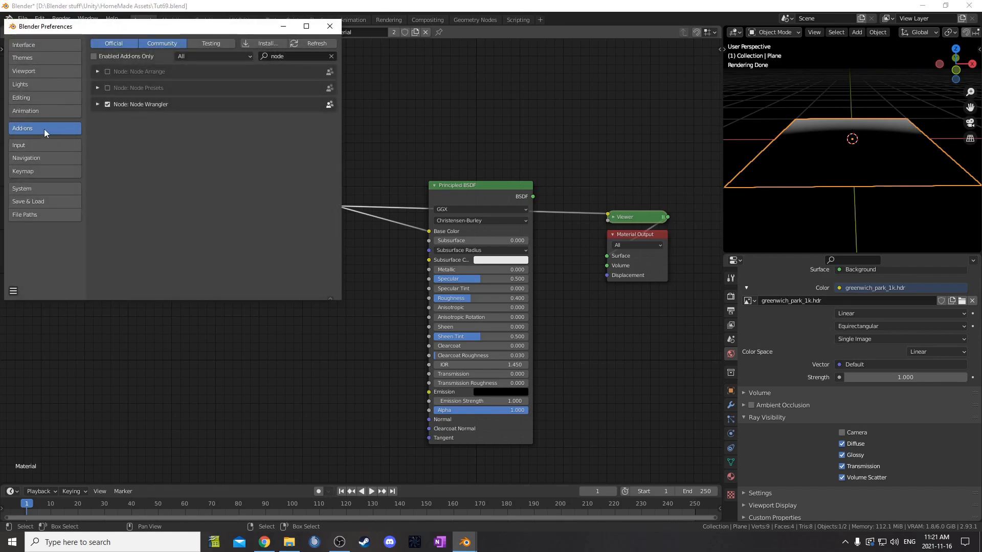
left_click(305, 56)
type("nod")
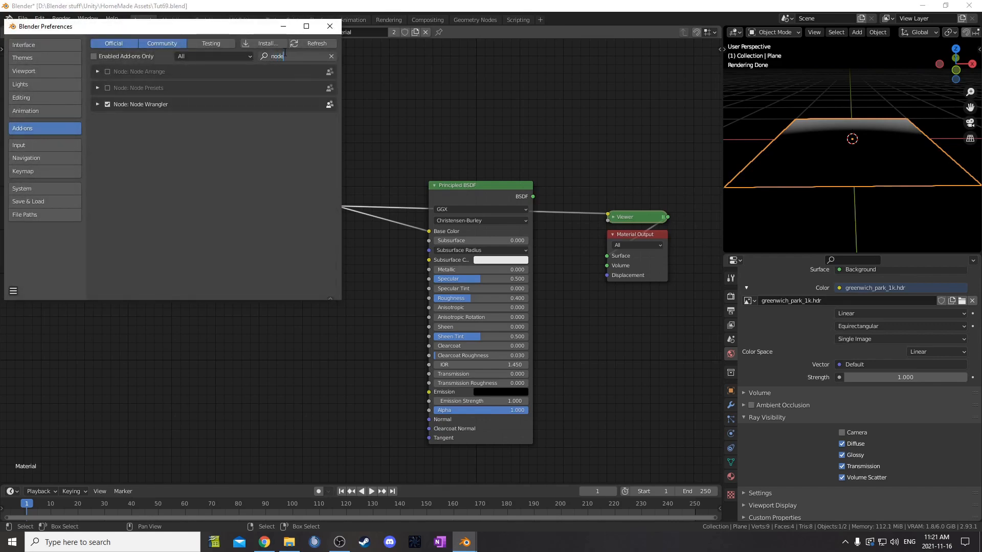
left_click(131, 162)
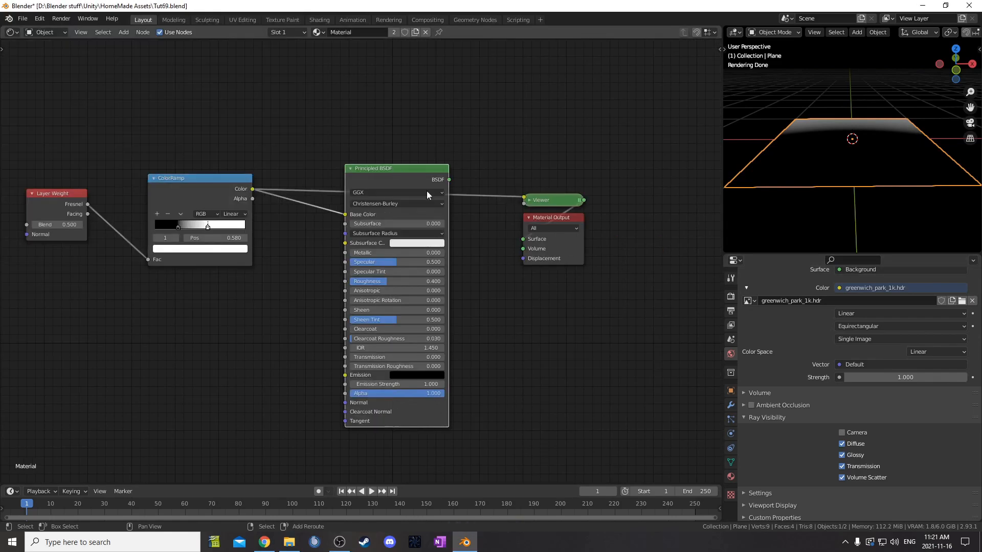
Route the Principled BSDF back to the Material Output and inspect the shaded plane from several angles
left_click(419, 173, "ctrl+shift")
middle_click_drag(497, 282, 509, 309)
mouse_move(856, 160)
middle_mouse_down()
mouse_move(861, 190)
mouse_move(854, 140)
mouse_move(857, 160)
mouse_move(907, 146)
mouse_move(903, 161)
middle_mouse_up()
middle_click_drag(423, 230, 498, 215)
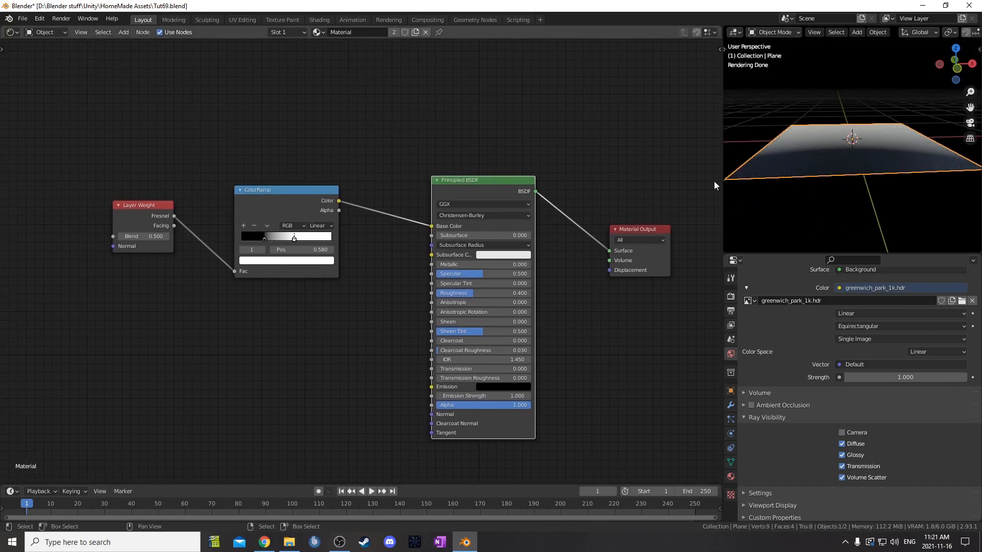
mouse_move(825, 153)
middle_mouse_down()
mouse_move(815, 142)
mouse_move(815, 155)
mouse_move(821, 145)
mouse_move(872, 215)
mouse_move(860, 155)
mouse_move(835, 167)
middle_mouse_up()
mouse_move(881, 138)
middle_mouse_down()
mouse_move(865, 171)
mouse_move(857, 167)
middle_mouse_up()
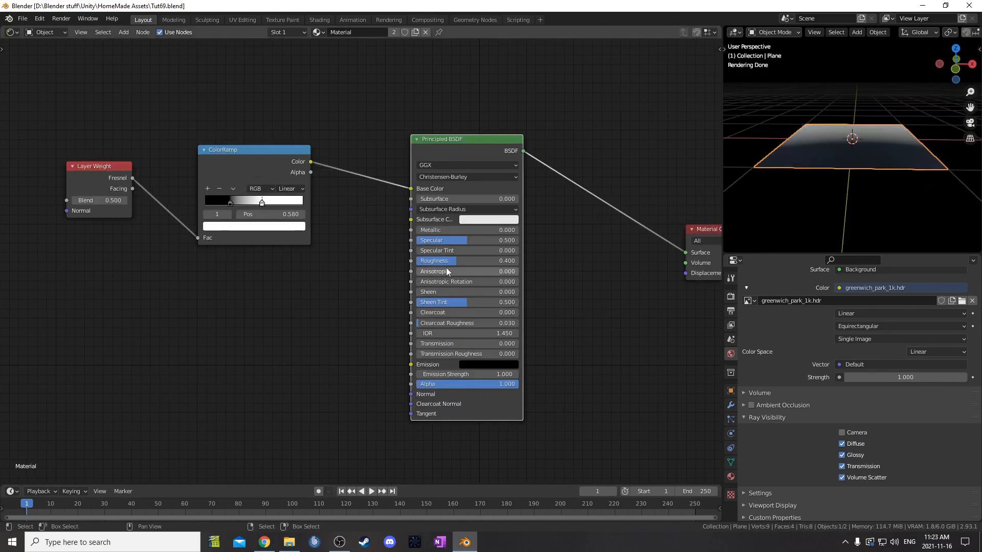
Set the Principled BSDF's Roughness to 1
double_click(462, 261)
type("1")
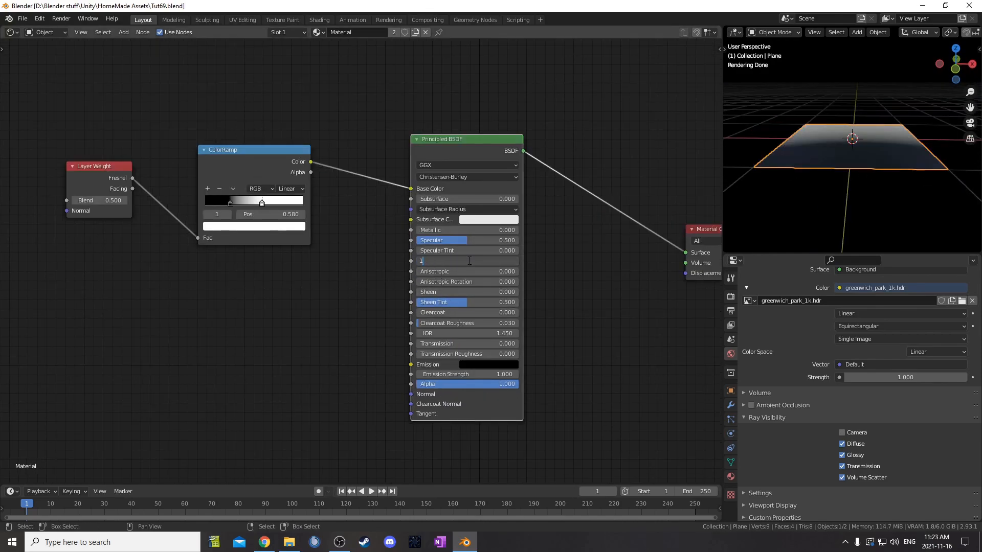
key("Return")
Add a Gradient Texture node in the empty area below the Principled BSDF
scroll(369, 297, "down", 3)
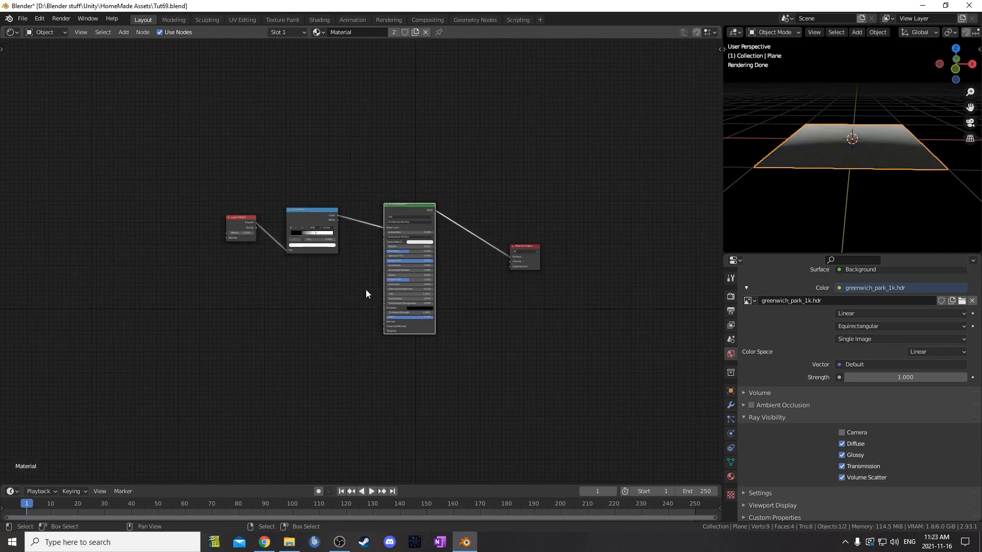
middle_click_drag(449, 324, 464, 198)
scroll(333, 307, "up", 3)
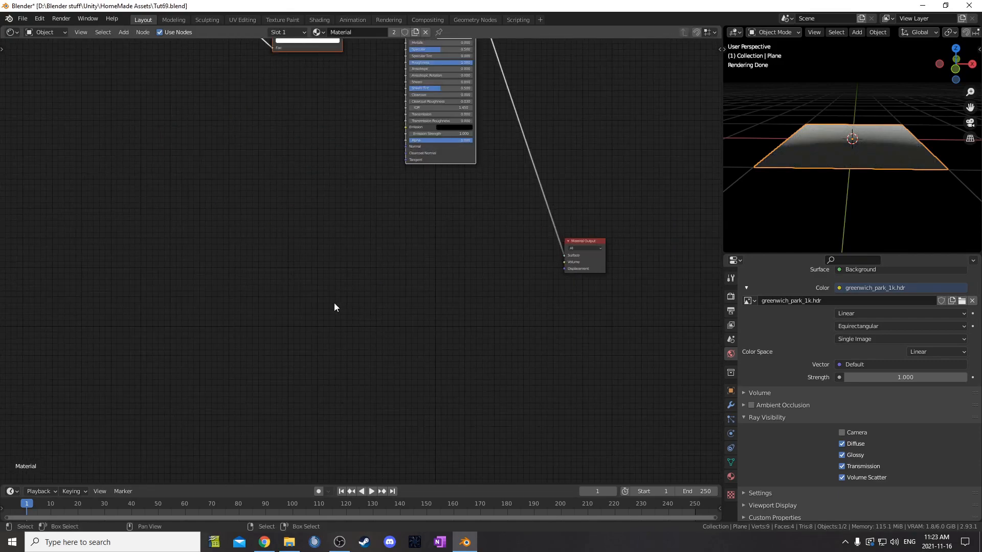
key("shift+a")
left_click(361, 290)
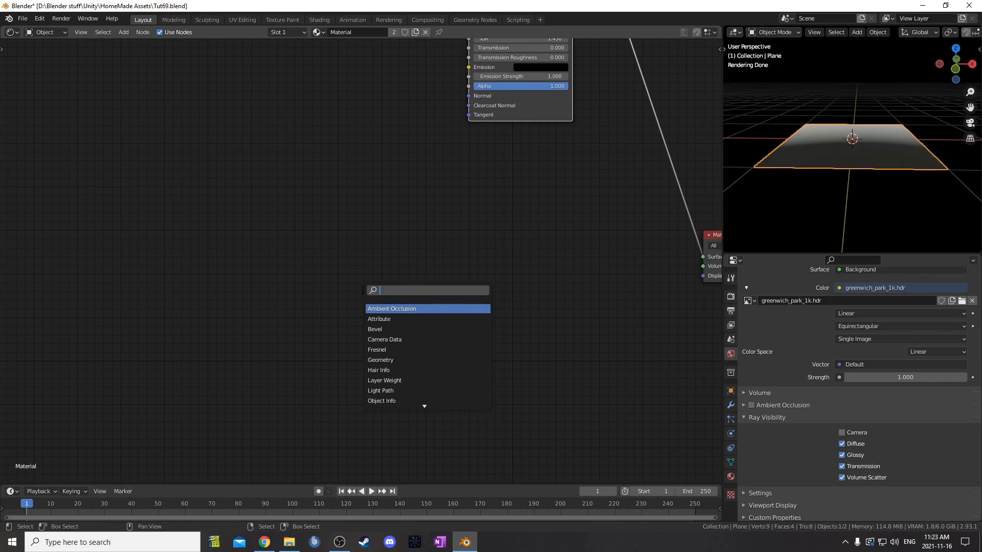
type("gradient")
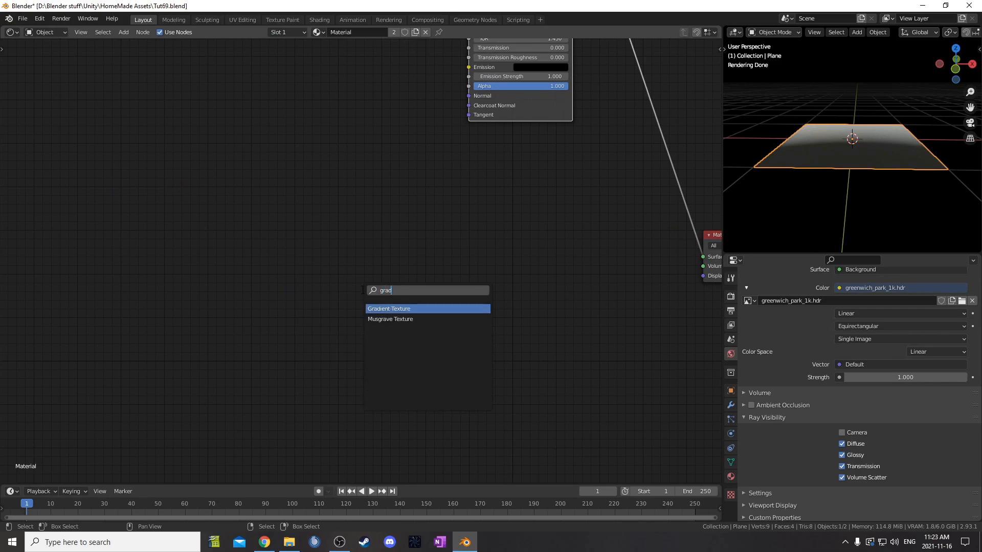
key("Return")
left_click(302, 238)
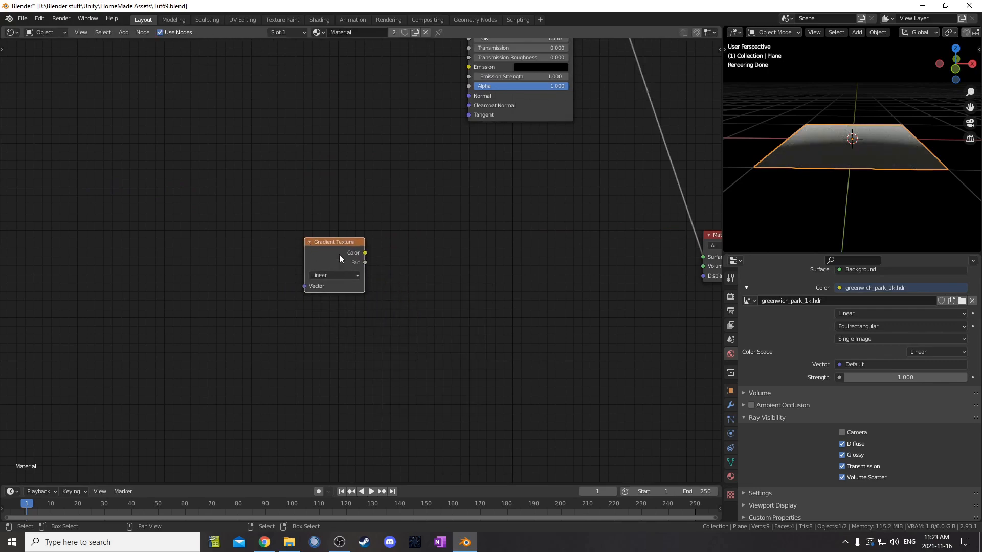
Preview the Gradient Texture on the plane through a Viewer node and view the plane from above
left_click(336, 247, "ctrl+shift")
middle_click_drag(815, 199, 903, 221)
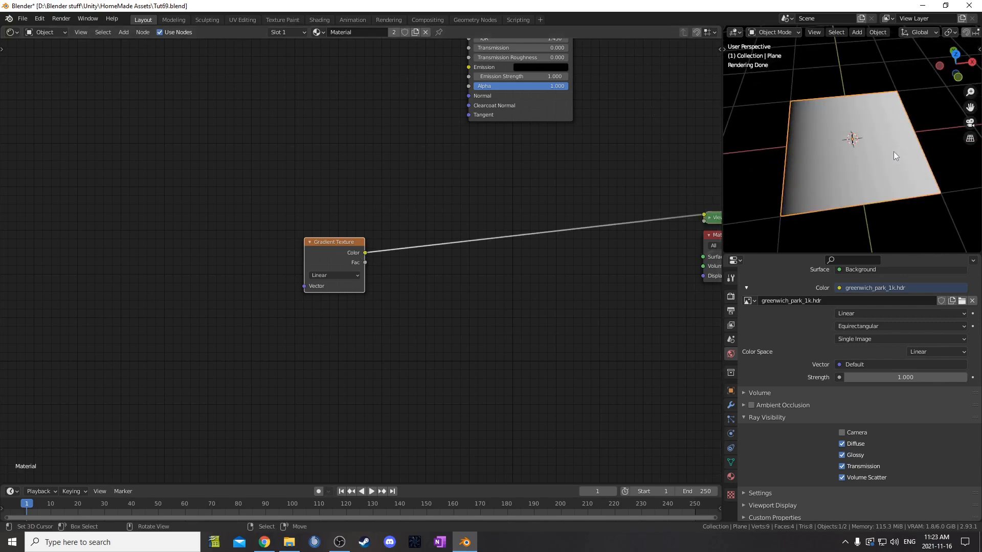
middle_click_drag(894, 151, 764, 159)
middle_click_drag(457, 294, 477, 265)
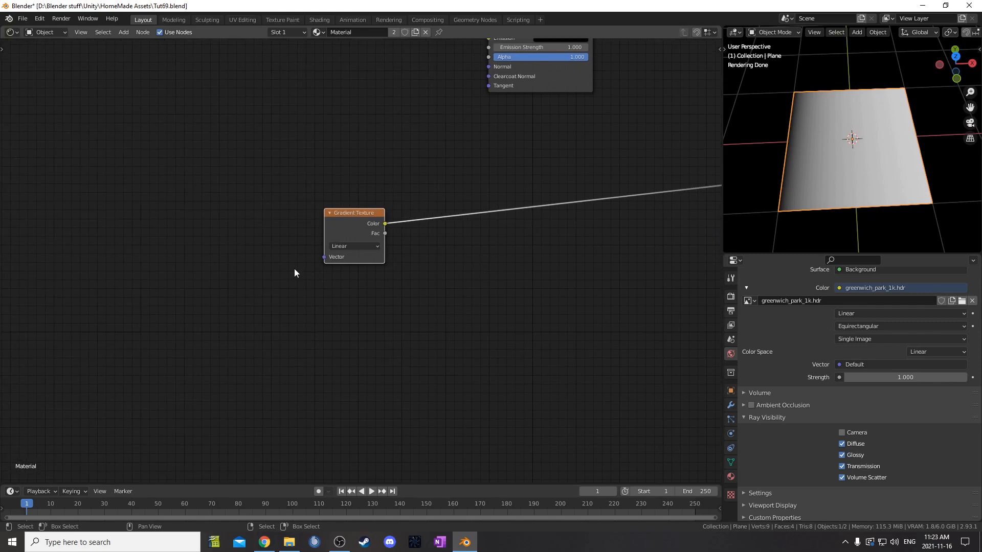
Change the Gradient Texture's type to Radial
left_click(360, 244)
left_click(367, 313)
scroll(366, 325, "down", 4)
middle_click_drag(356, 352, 442, 337)
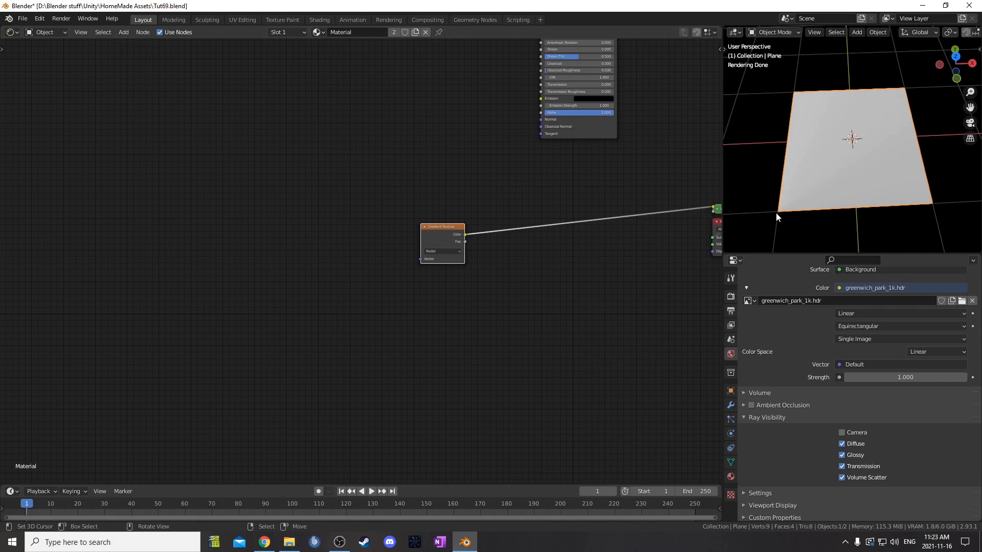
Add Texture Coordinate and Mapping nodes feeding the Gradient Texture's Vector input
middle_click_drag(457, 264, 542, 303)
key("ctrl+t")
scroll(542, 303, "up", 2)
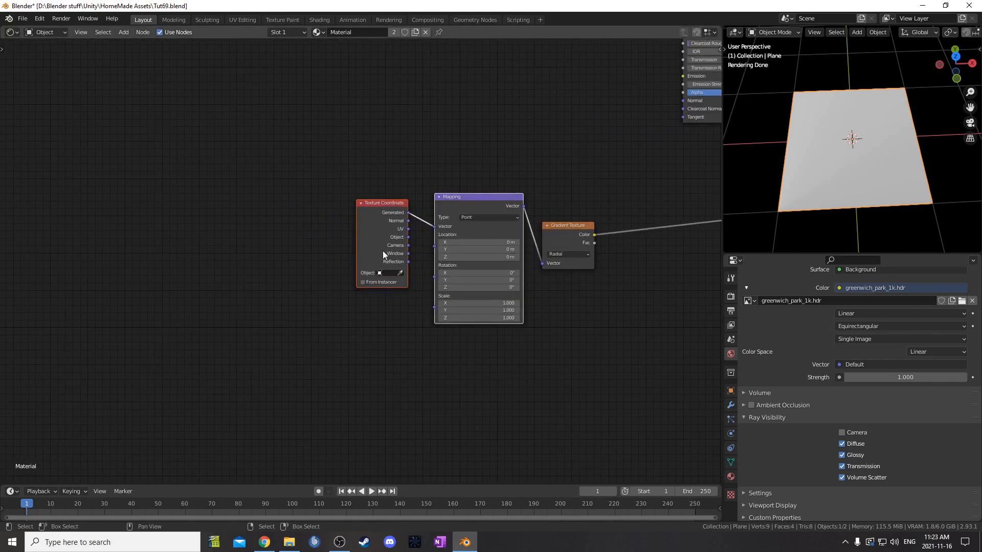
Space out the texture nodes and connect the Texture Coordinate's Object output to the Mapping node's Vector input
left_click_drag(382, 256, 308, 266)
scroll(350, 260, "up", 4)
left_click_drag(640, 212, 648, 210)
left_click_drag(275, 249, 262, 256)
left_click_drag(398, 216, 397, 208)
left_click_drag(303, 274, 351, 246)
scroll(507, 294, "down", 2)
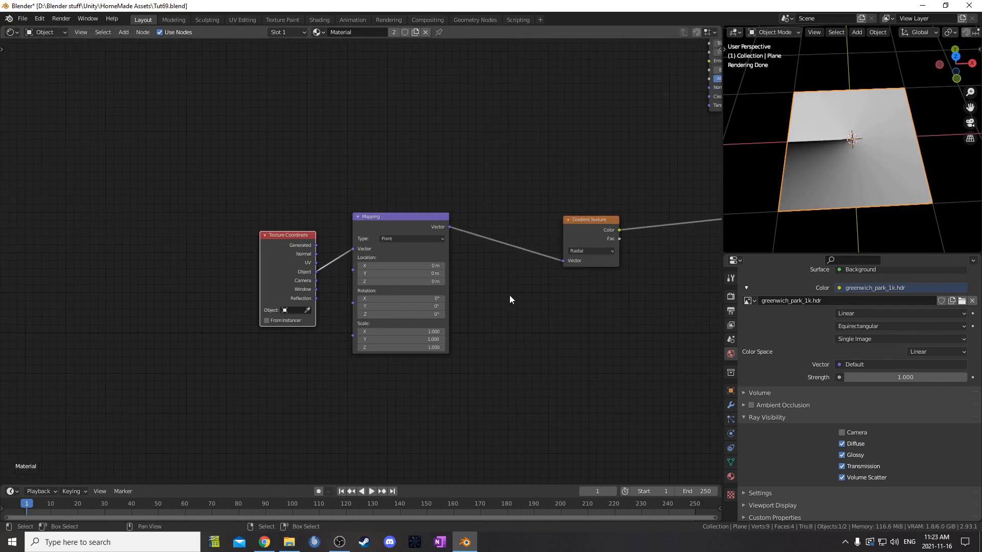
middle_click_drag(521, 294, 454, 301)
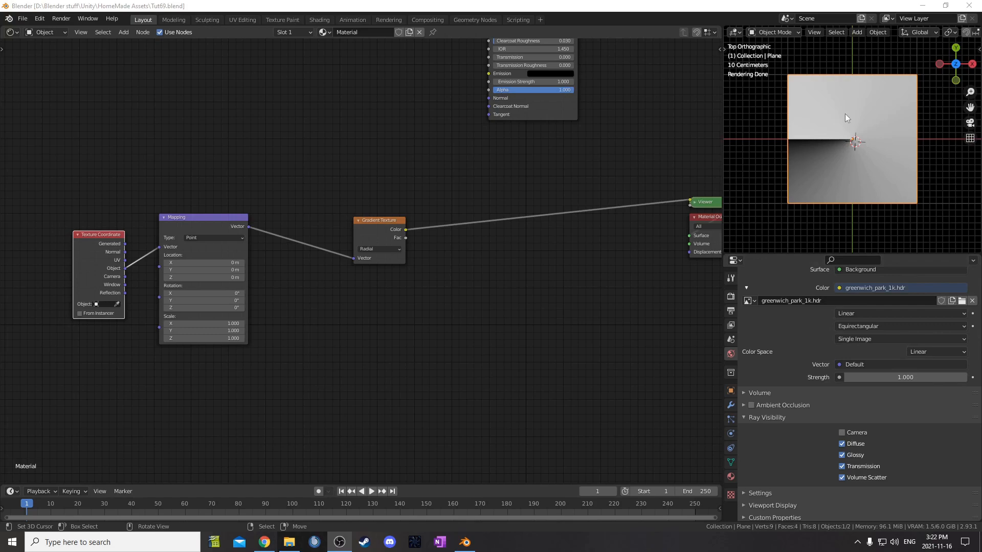
Insert a Math node set to Multiply on the link from the Gradient Texture's Color output to the Viewer
middle_click_drag(515, 282, 475, 291)
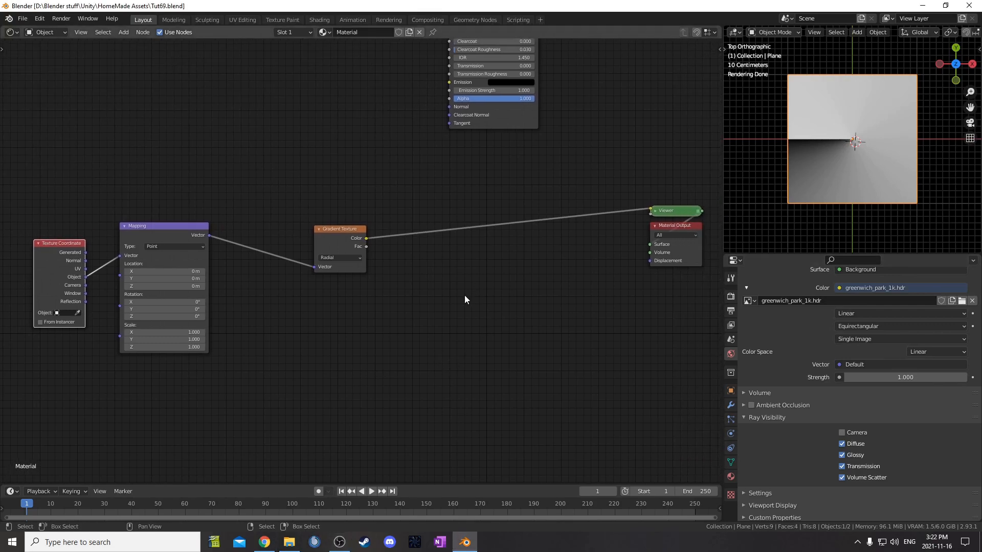
scroll(356, 259, "up", 3)
left_click_drag(348, 240, 286, 235)
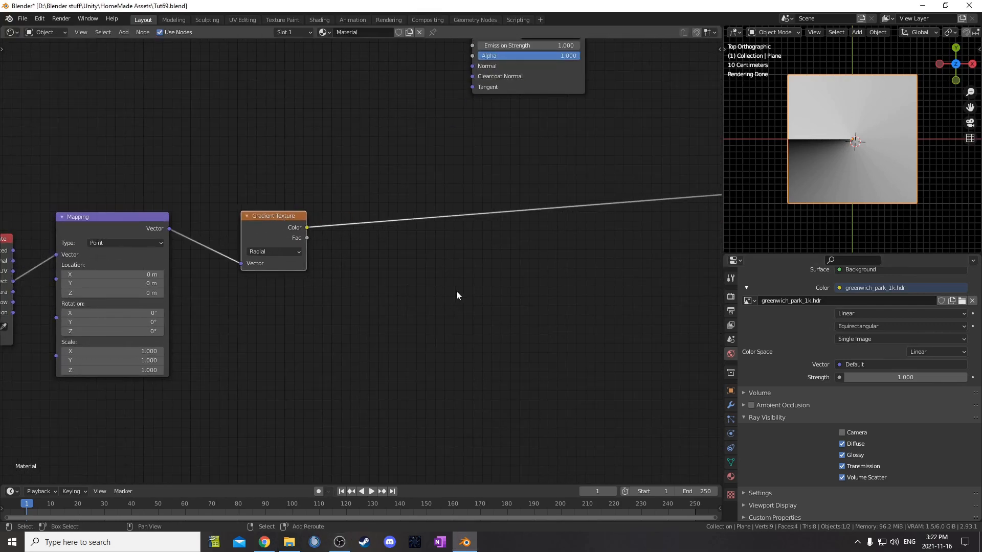
key("shift+a")
type("add")
key("Return")
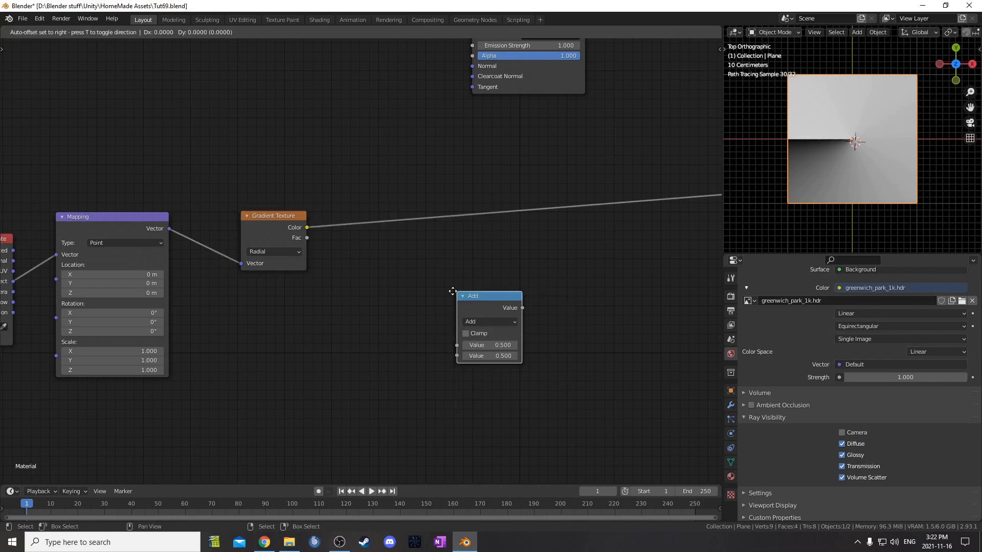
left_click(353, 177)
left_click(384, 207)
left_click(385, 207)
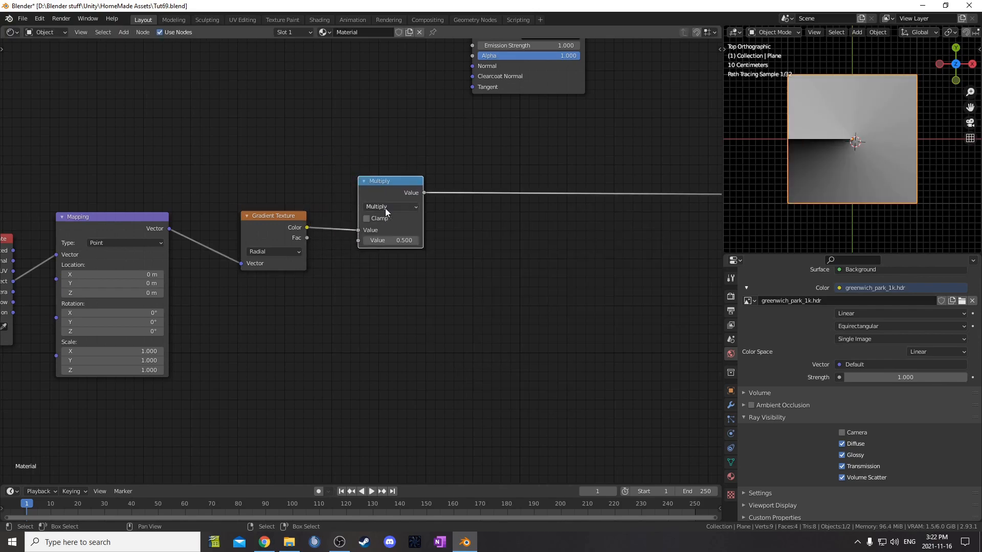
Set the Multiply node's value to 8
left_click(395, 240)
type("1")
key("Return")
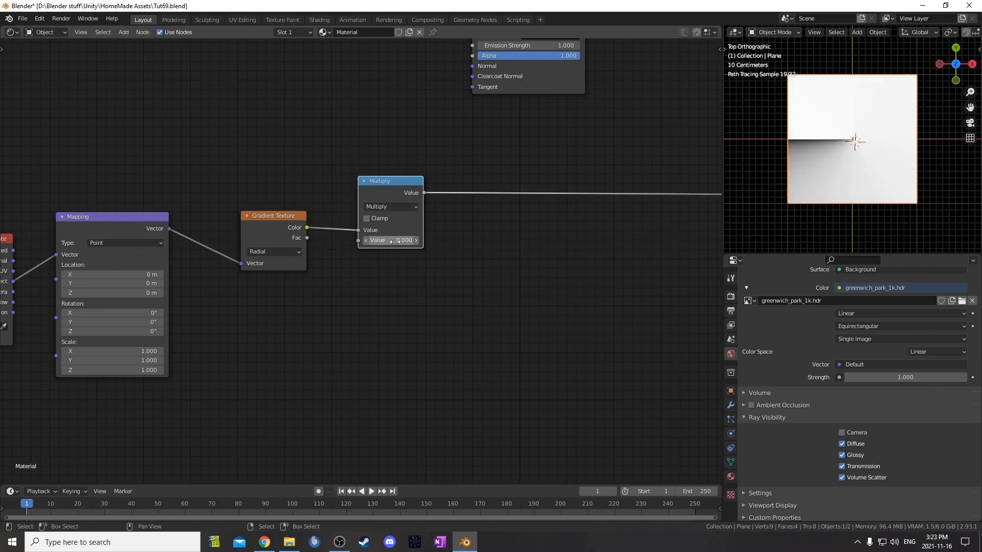
Duplicate the Multiply node onto the link to the Viewer and change the copy's operation to Ping-Pong
middle_click_drag(394, 275, 270, 310)
key("shift+d")
left_click(367, 203)
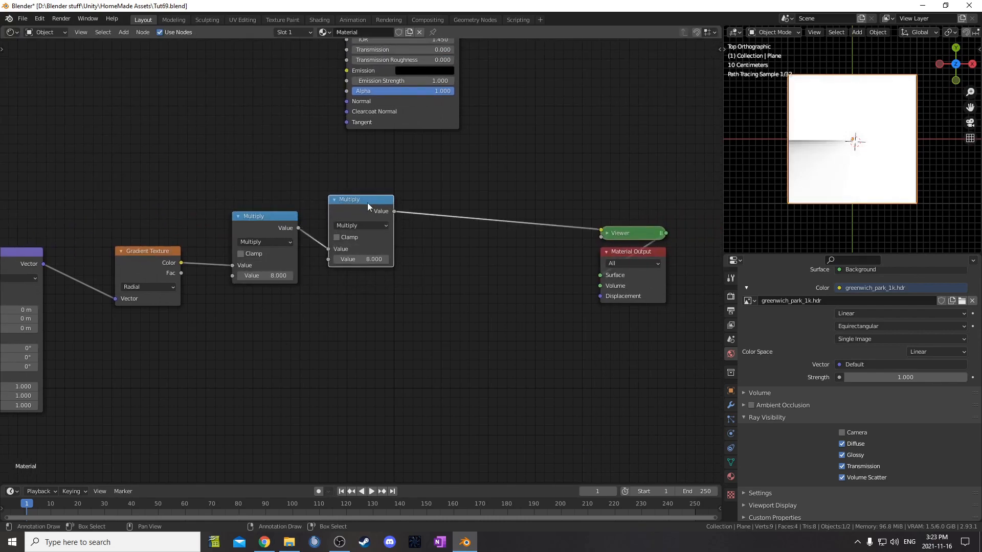
left_click(376, 224)
left_click(499, 339)
middle_click_drag(499, 339, 450, 379)
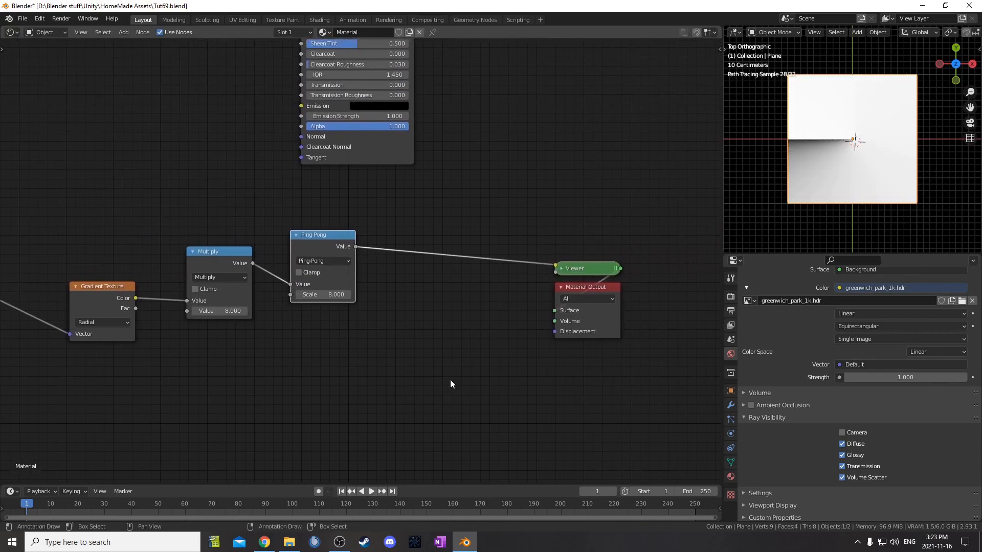
Set the Ping-Pong node's scale to 0.5
left_click(309, 294)
type("0.5")
key("Return")
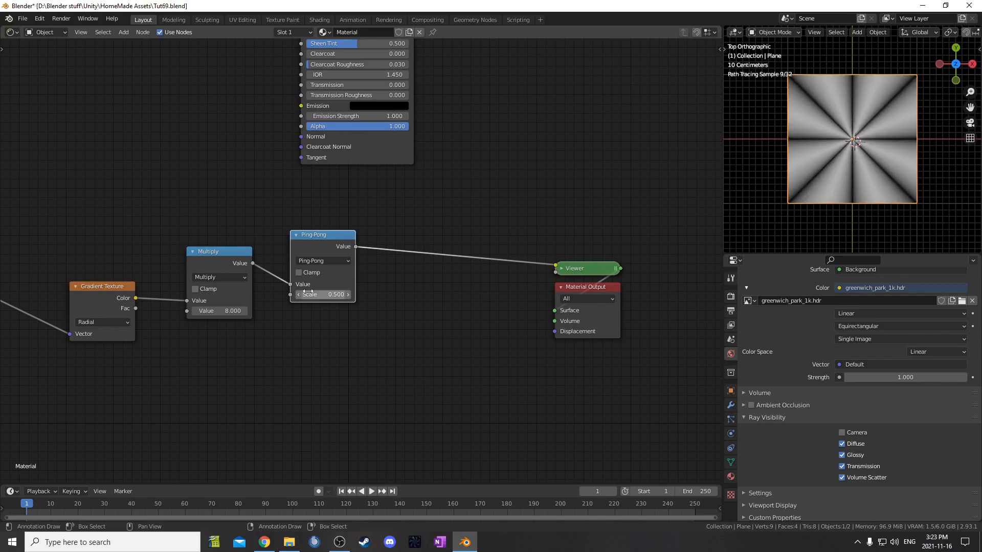
middle_click_drag(314, 353, 260, 376)
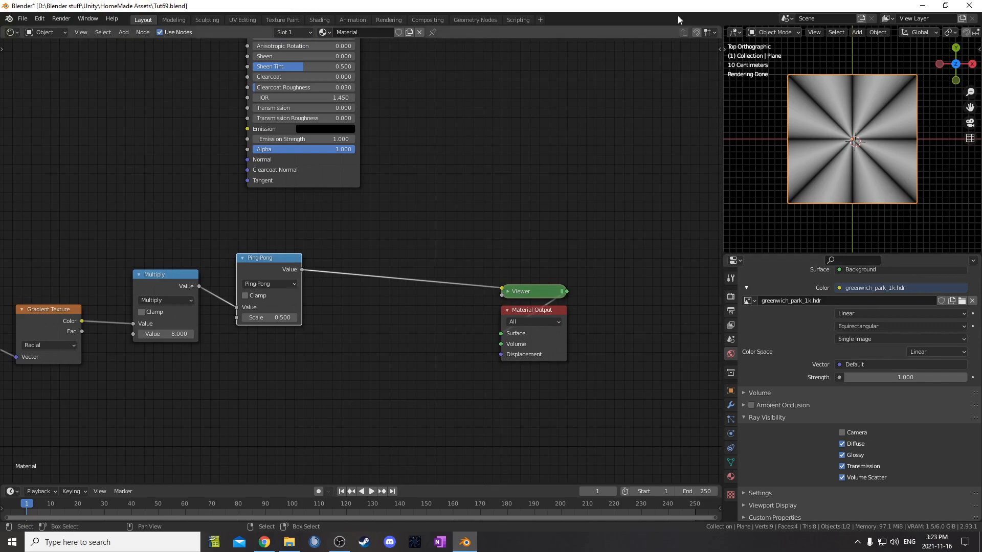
Try a Ping-Pong scale of 1 and restore it to 0.5
left_click(275, 318)
type("1")
key("Return")
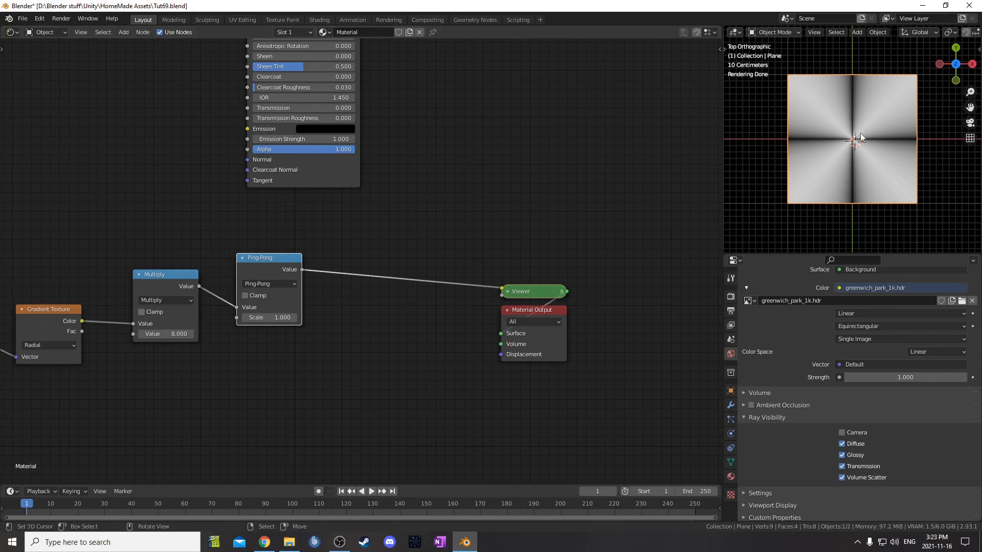
left_click(265, 317)
type("0.5")
key("Return")
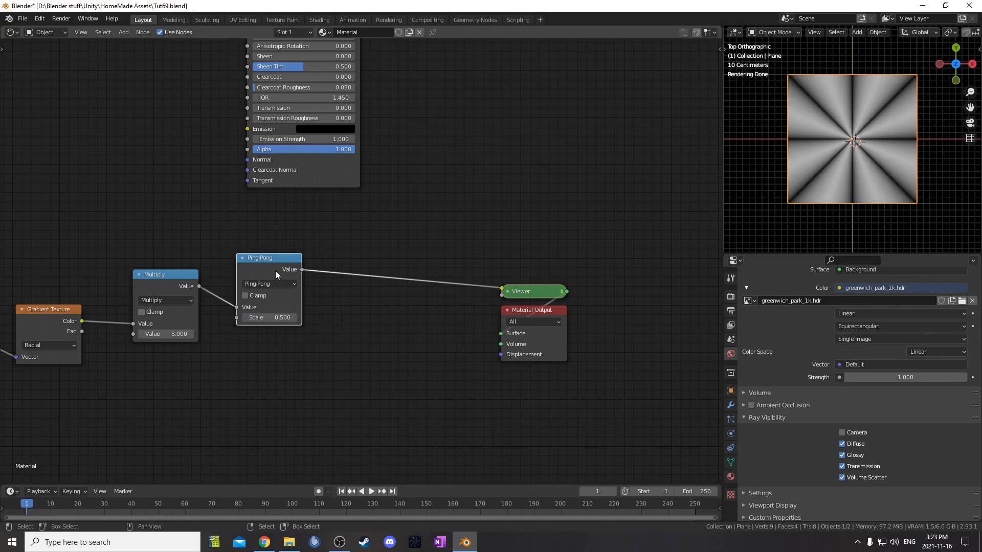
Insert a Multiply math node with value 2 between the Ping-Pong node and the Viewer, shifting Ping-Pong down slightly
left_click_drag(277, 267, 284, 299)
middle_click_drag(363, 353, 392, 315)
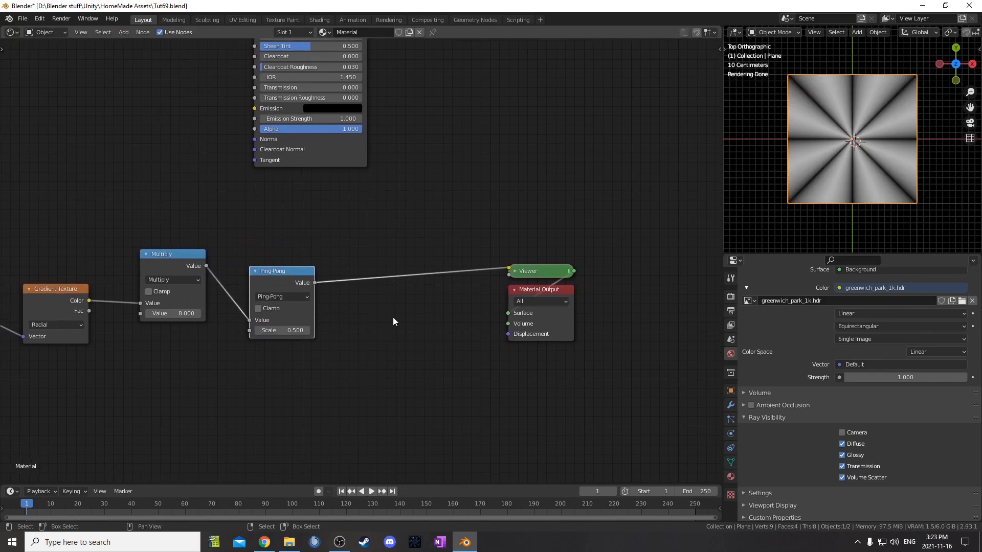
scroll(348, 341, "up", 1)
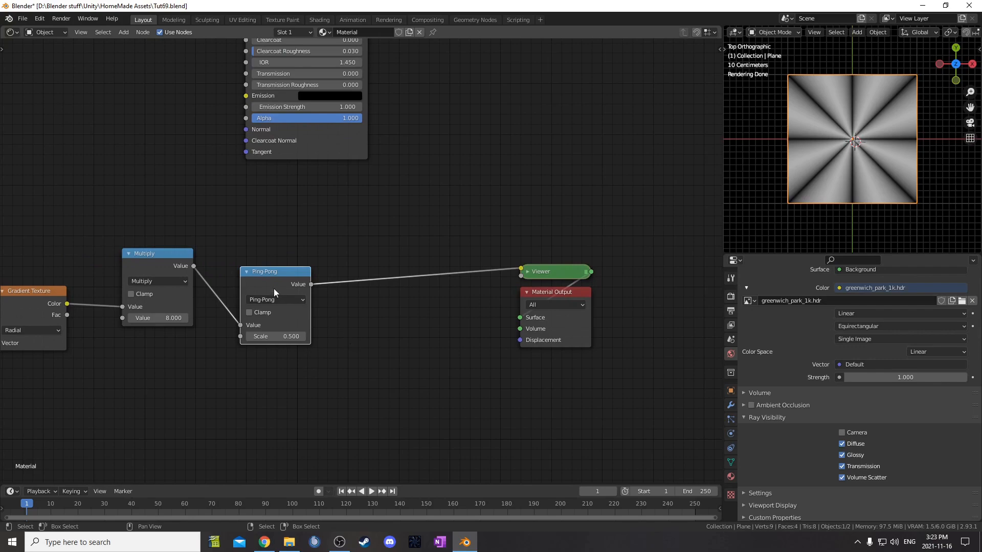
key("shift+d")
left_click(394, 274)
double_click(387, 318)
type("2")
key("Return")
Add a Voronoi Texture below the Gradient Texture and connect the Mapping node's Vector output to its Vector input
middle_click_drag(324, 333, 408, 315)
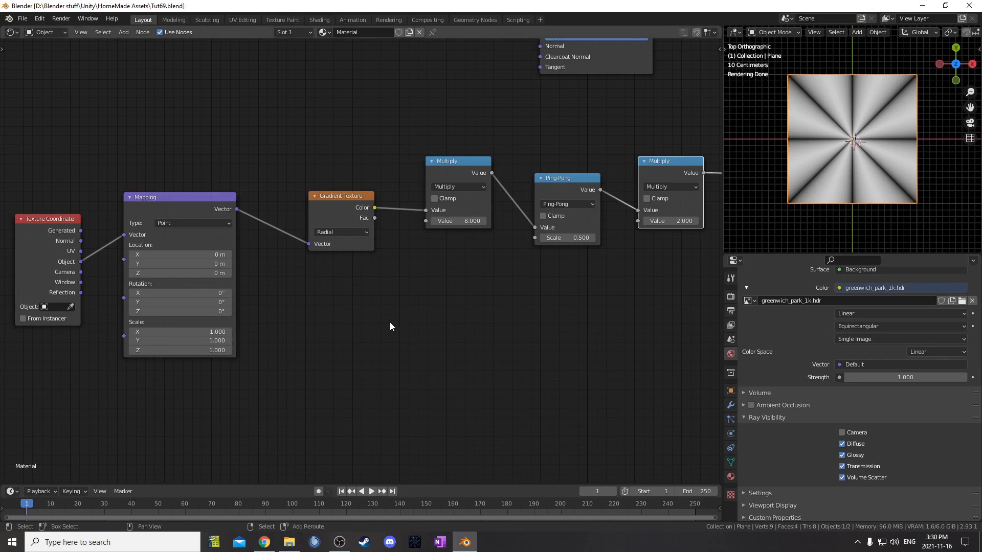
key("shift+a")
type("voro")
key("Return")
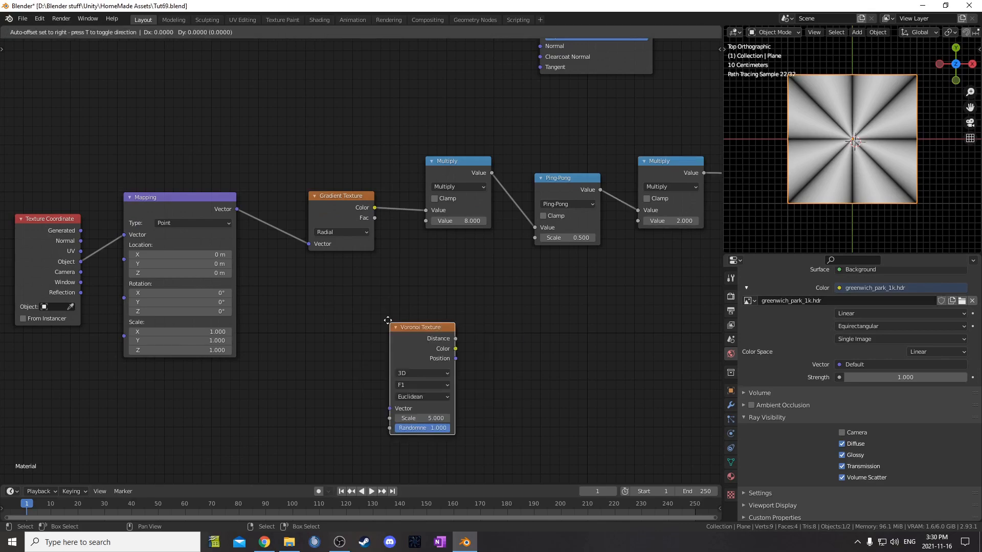
left_click(300, 304)
left_click_drag(237, 209, 303, 392)
Preview the Voronoi Texture's outputs in turn, ending on Position
scroll(331, 366, "up", 2)
middle_click_drag(331, 366, 377, 307)
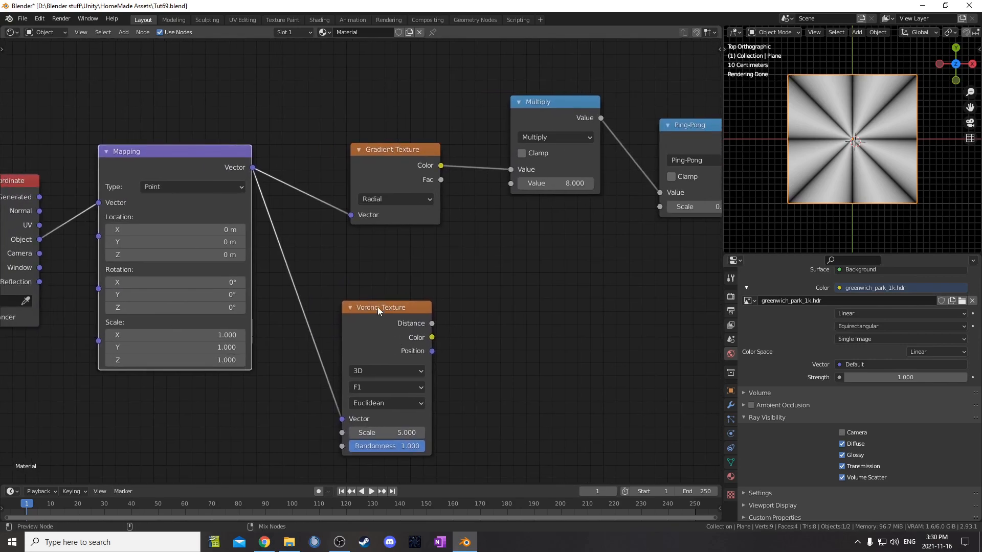
left_click(379, 314, "ctrl+shift")
left_click(379, 314, "ctrl+shift")
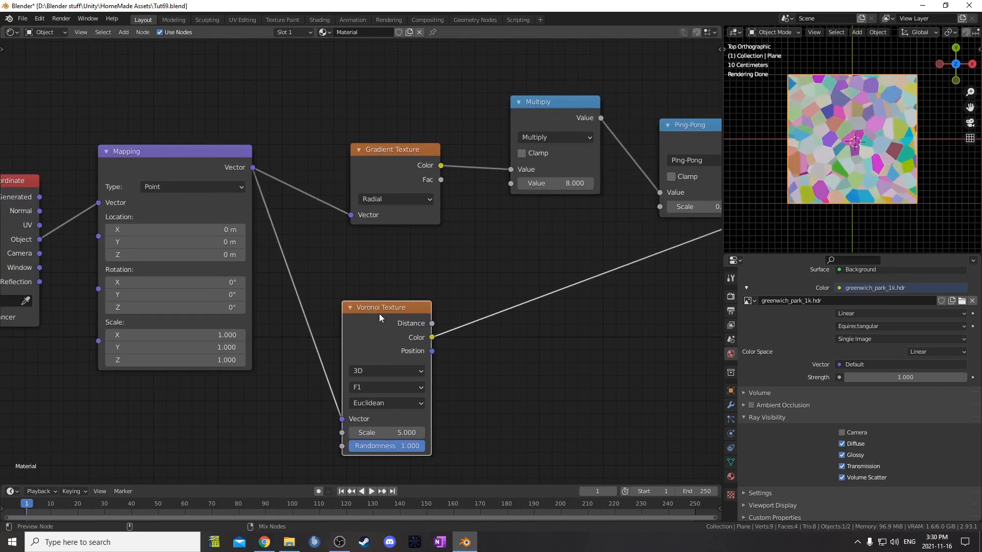
left_click(389, 315, "ctrl+shift")
Switch the Voronoi Texture to 2D with the Smooth F1 feature output
middle_click_drag(538, 403, 609, 347)
scroll(614, 317, "up", 4)
middle_click_drag(511, 292, 544, 228)
left_click(429, 334)
key("Return")
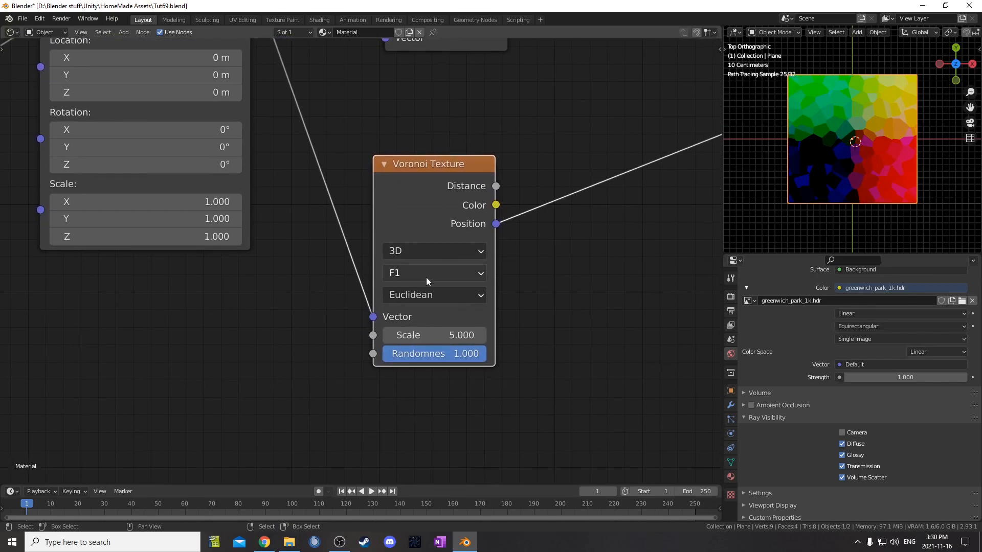
left_click(426, 253)
left_click(433, 288)
left_click(433, 272)
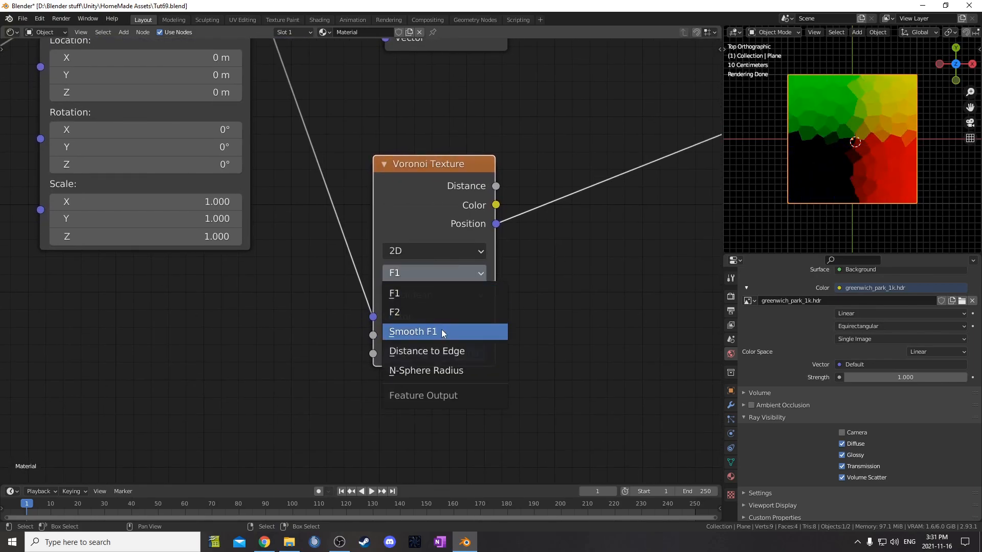
left_click(441, 330)
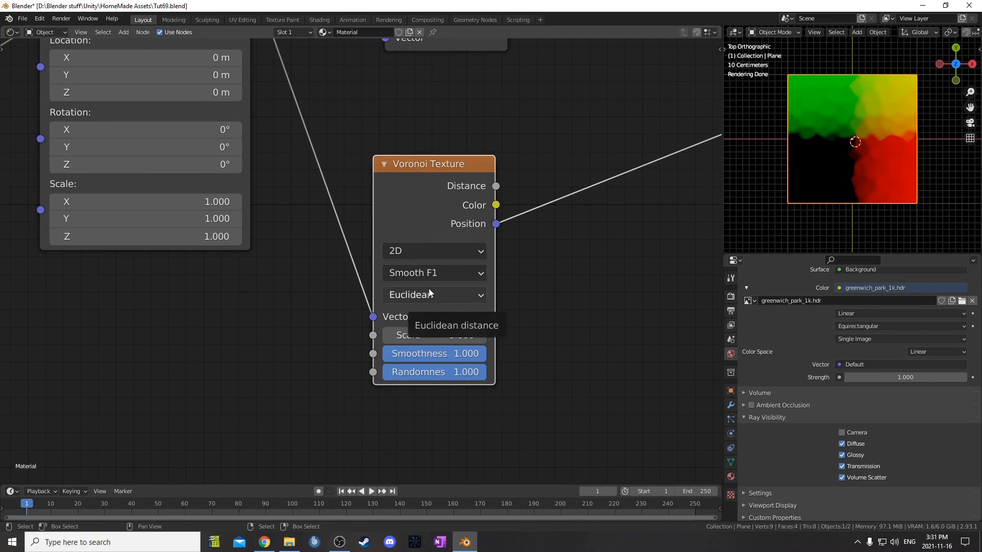
Set the Voronoi Texture's scale to 2 and smoothness to 0.2
left_click(453, 335)
type("2")
key("Tab")
type(".2")
key("Return")
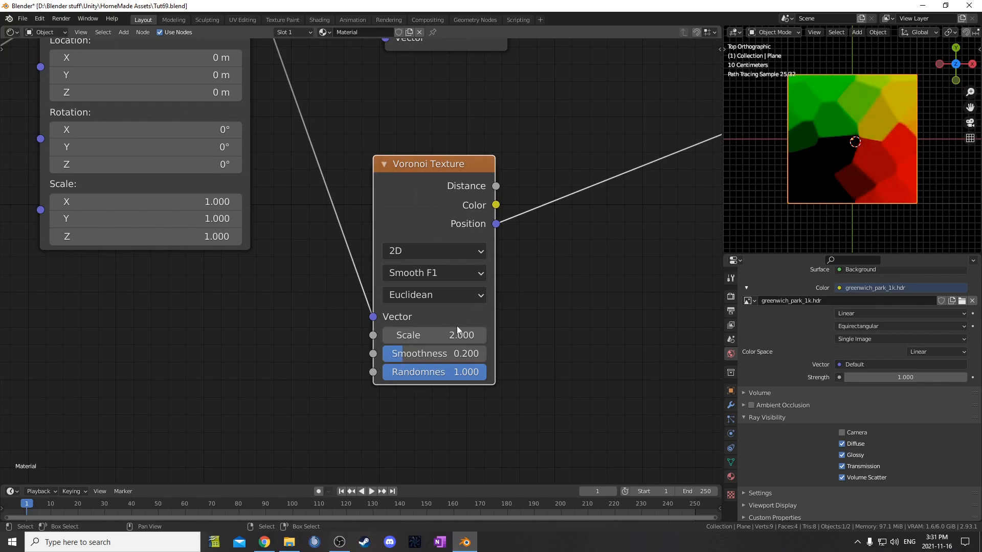
Cycle the Voronoi Texture's preview to its Color output and examine the smoothed cells on the plane
scroll(399, 327, "down", 8)
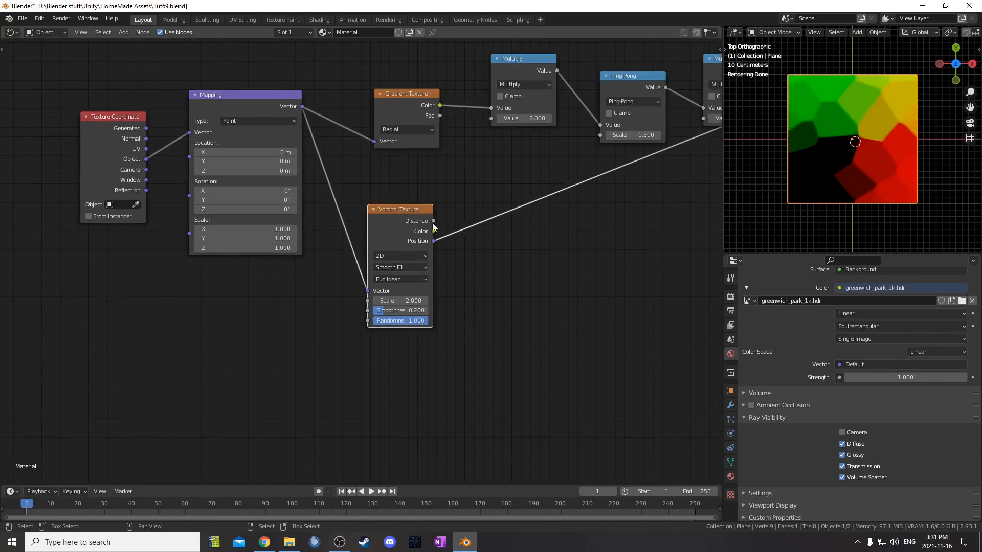
middle_click_drag(435, 230, 440, 269)
scroll(447, 292, "up", 3)
left_click(429, 253, "ctrl+shift")
left_click(428, 252, "ctrl+shift")
scroll(573, 286, "up", 3)
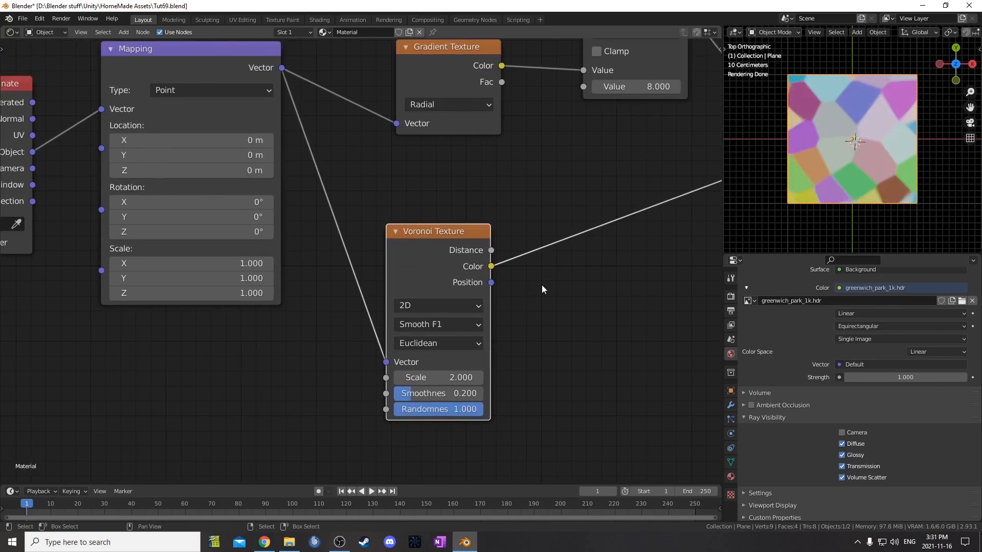
scroll(483, 97, "down", 1)
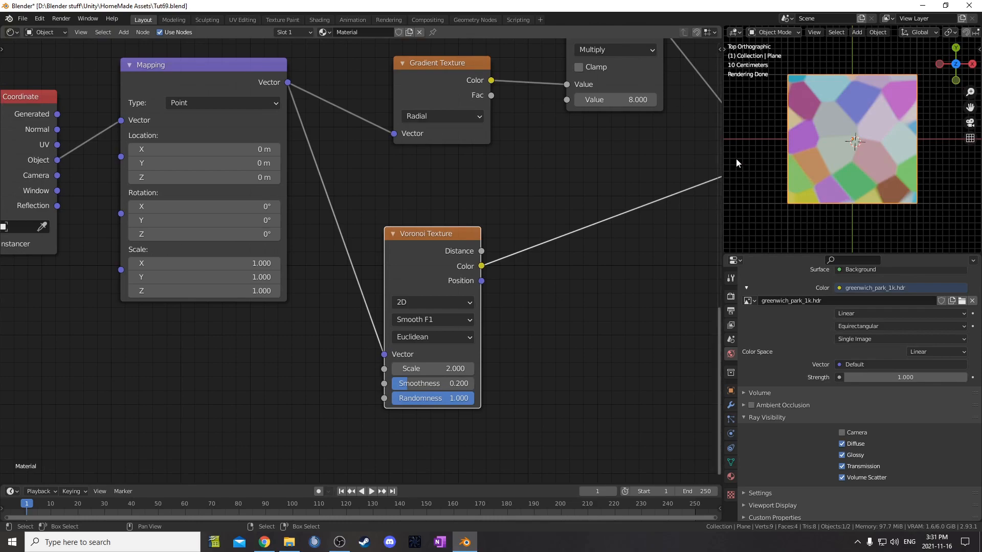
scroll(532, 170, "down", 1)
middle_click_drag(699, 121, 702, 182)
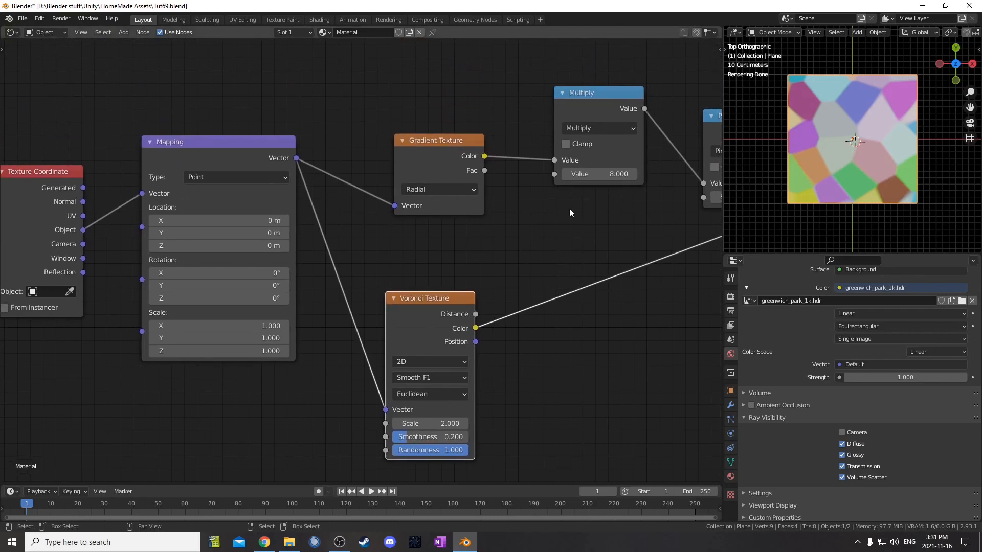
Move the Texture Coordinate, Mapping and Voronoi Texture nodes together away from the Gradient Texture to make room
scroll(534, 234, "down", 6)
left_click_drag(174, 207, 389, 355)
key("g")
left_click(320, 363)
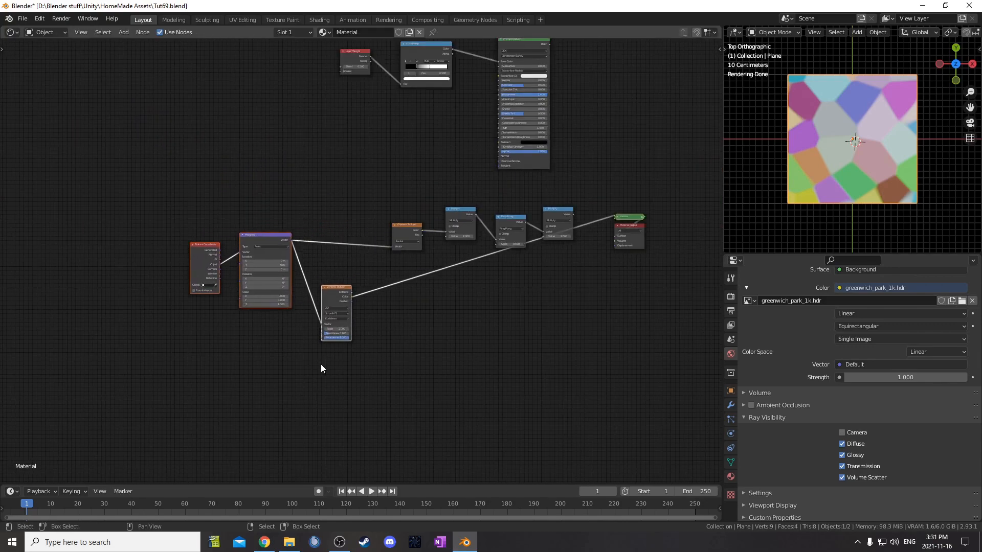
Insert a Vector Math node set to Subtract on the link between the Mapping node and the Gradient Texture
scroll(361, 291, "up", 7)
key("shift+a")
left_click(372, 277)
type("ve")
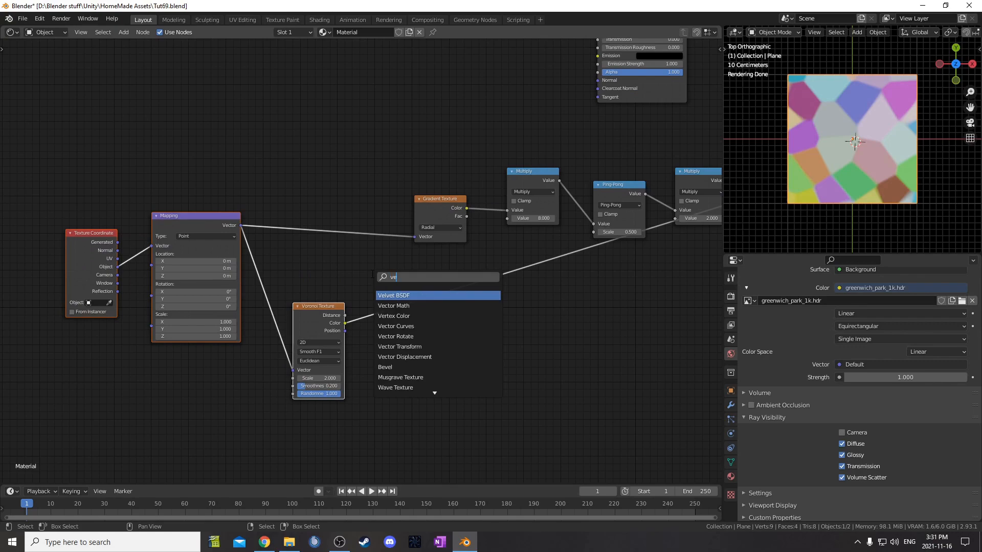
key("Down")
key("Return")
left_click(342, 206)
left_click(344, 200)
left_click(348, 210)
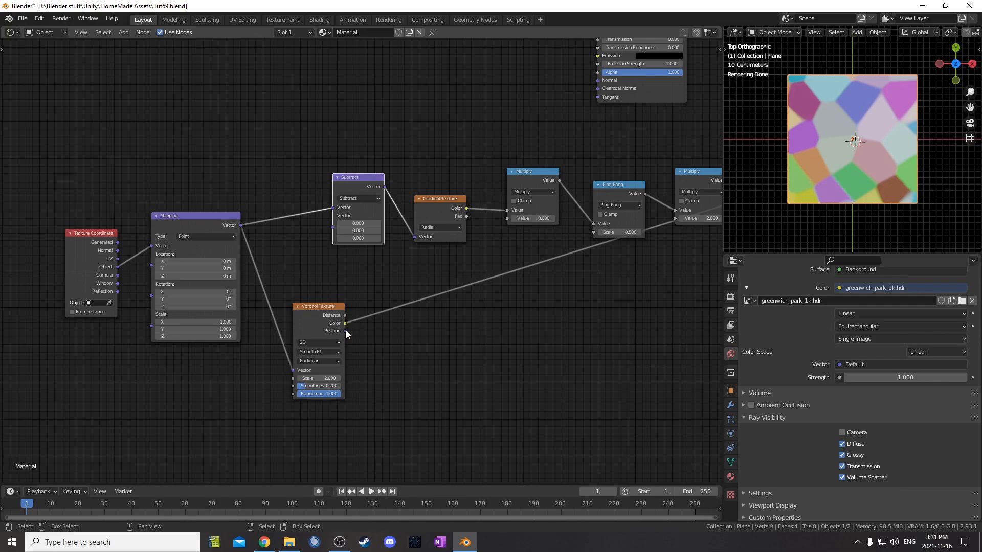
Connect the Voronoi Texture's Position output to the Subtract node's second Vector input and preview the last Multiply node
left_click_drag(345, 330, 332, 215)
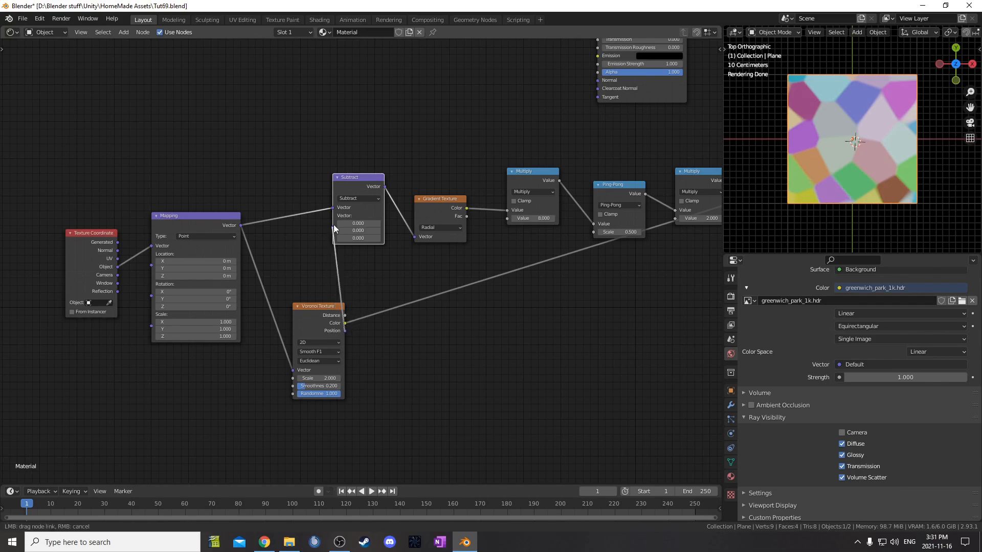
key("Home")
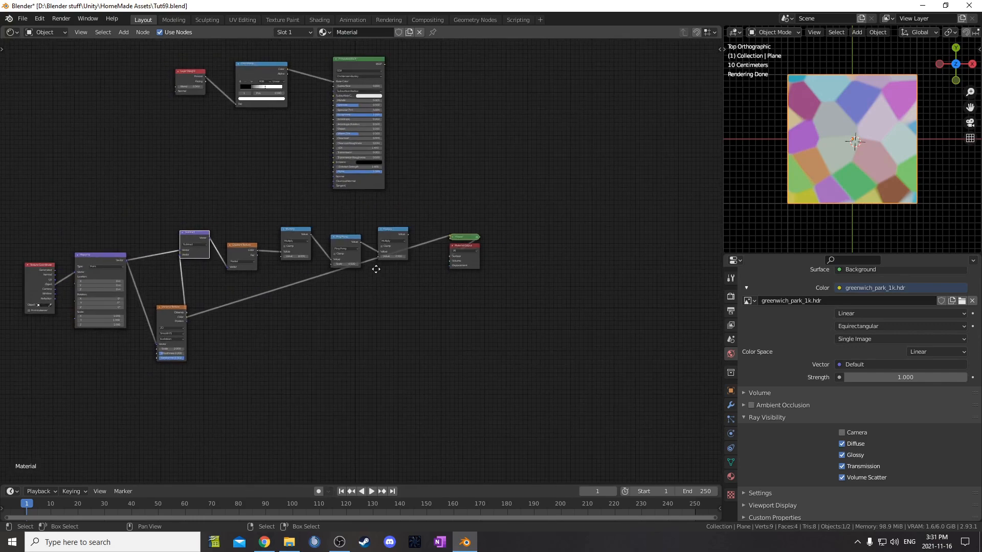
left_click(393, 231, "ctrl+shift")
scroll(851, 184, "up", 3)
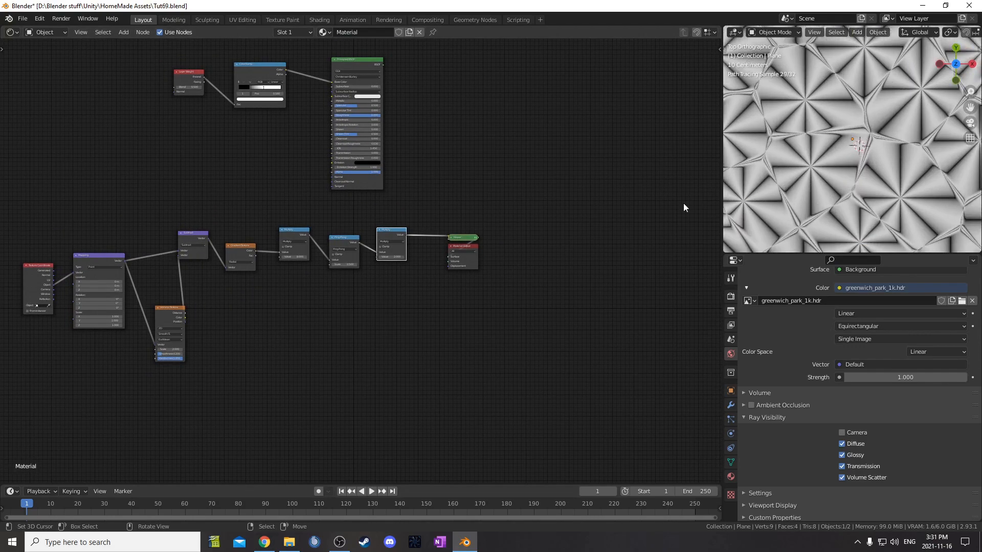
Move the Voronoi Texture node up beside the Mapping node
scroll(207, 341, "down", 1)
middle_click_drag(207, 341, 388, 323)
scroll(388, 307, "up", 2)
left_click_drag(381, 287, 363, 237)
scroll(848, 147, "down", 3)
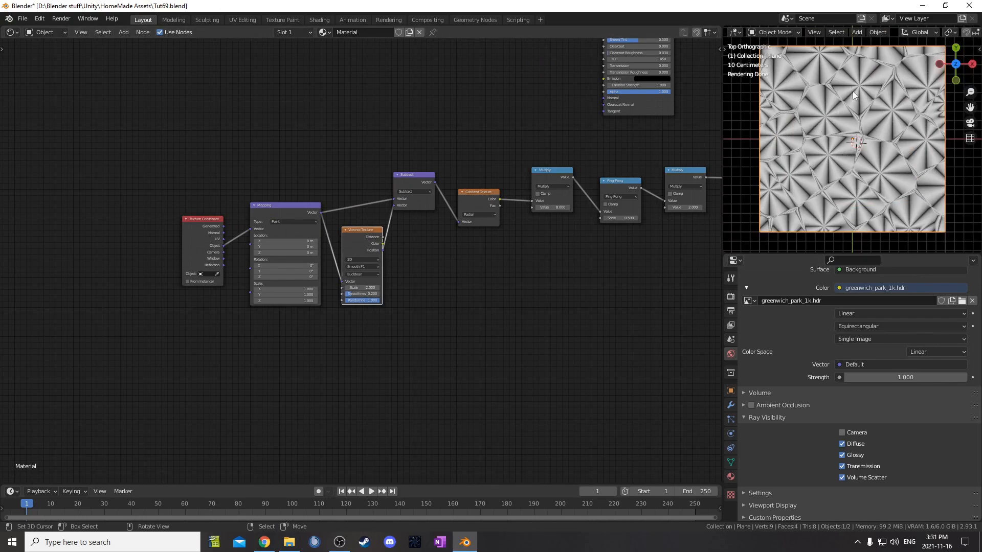
Preview the Subtract node's Vector output on the plane
scroll(441, 134, "up", 3)
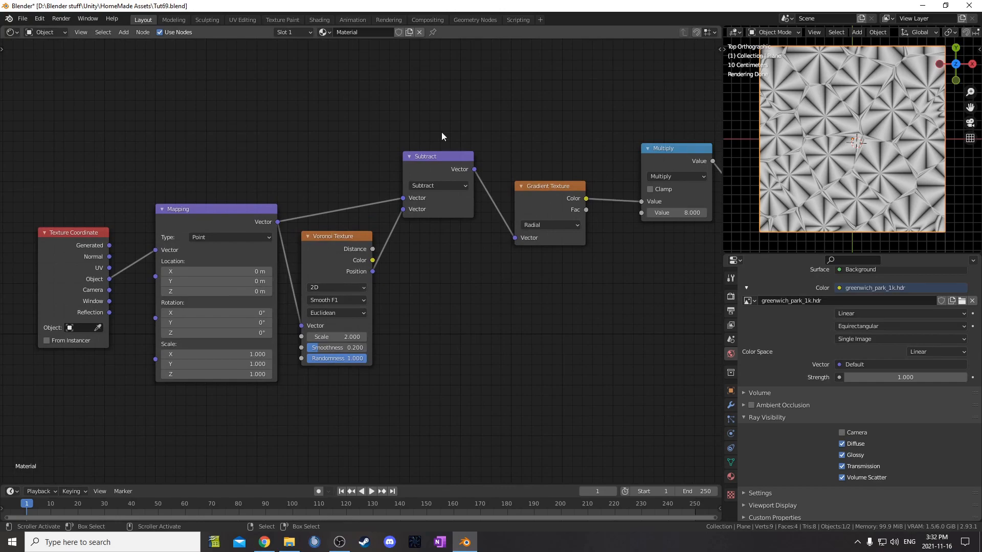
left_click_drag(438, 162, 439, 158)
left_click(439, 161, "ctrl+shift")
middle_click_drag(472, 303, 510, 317)
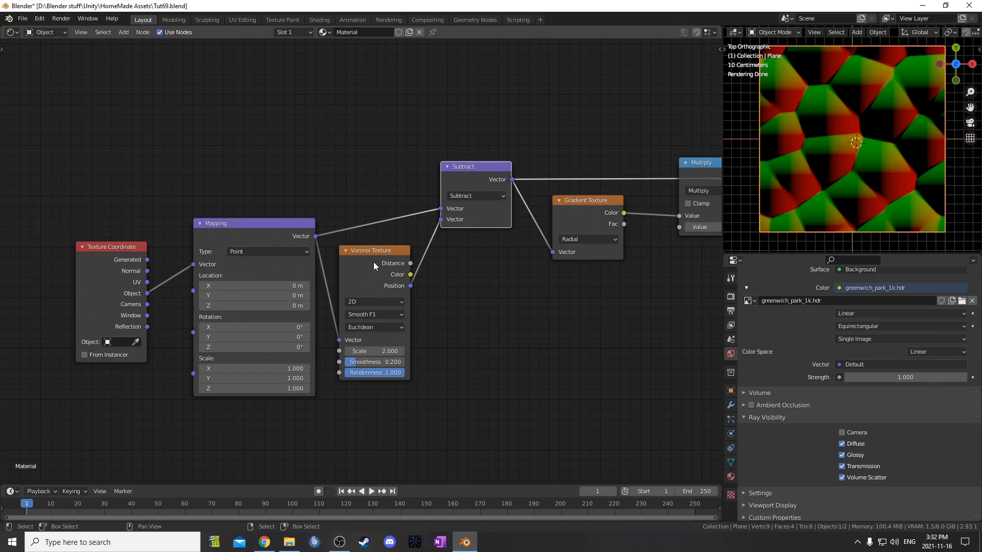
left_click_drag(213, 246, 205, 252)
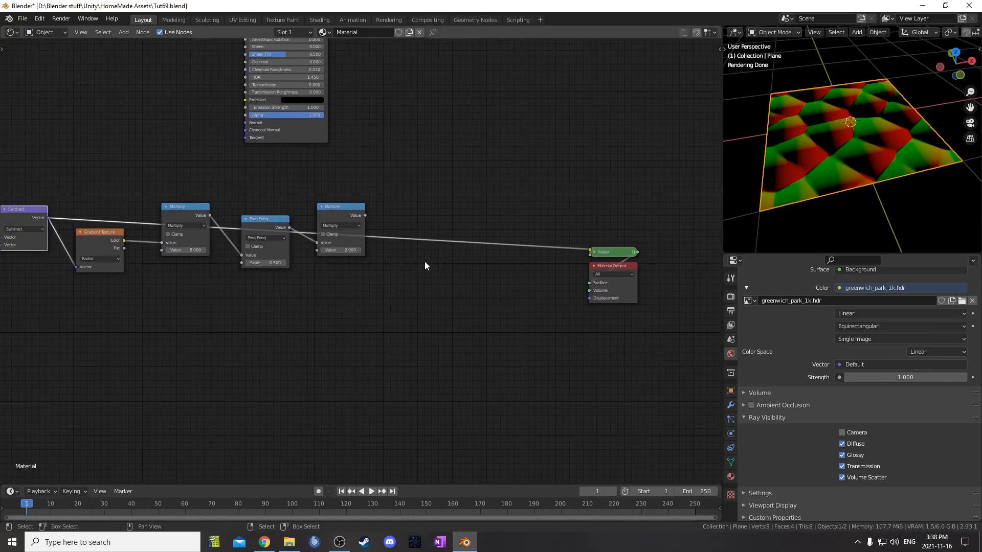
Add a Displacement node and connect the last Multiply node's Value output to its Height input
key("shift+a")
type("disp")
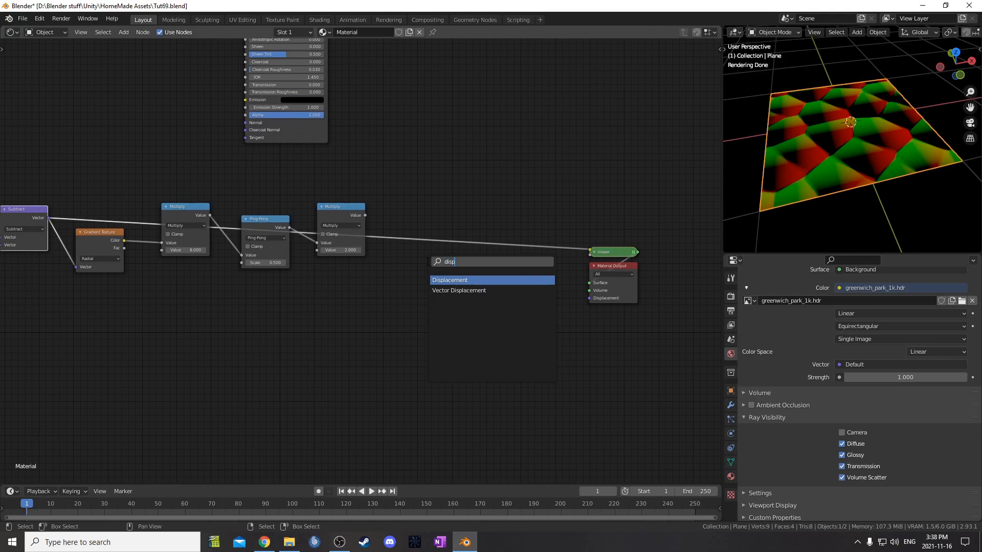
key("Return")
left_click(427, 262)
left_click_drag(364, 215, 425, 290)
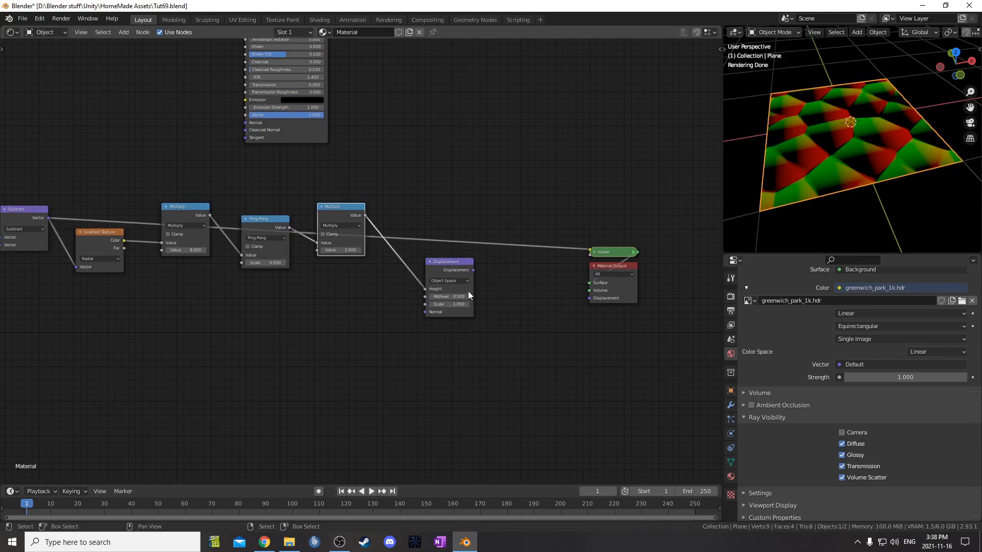
Connect the Displacement node's output to the Material Output's Displacement input and inspect the displaced plane up close
scroll(458, 293, "up", 2)
left_click_drag(527, 275, 698, 316)
scroll(579, 309, "down", 2)
middle_click_drag(485, 213, 545, 309)
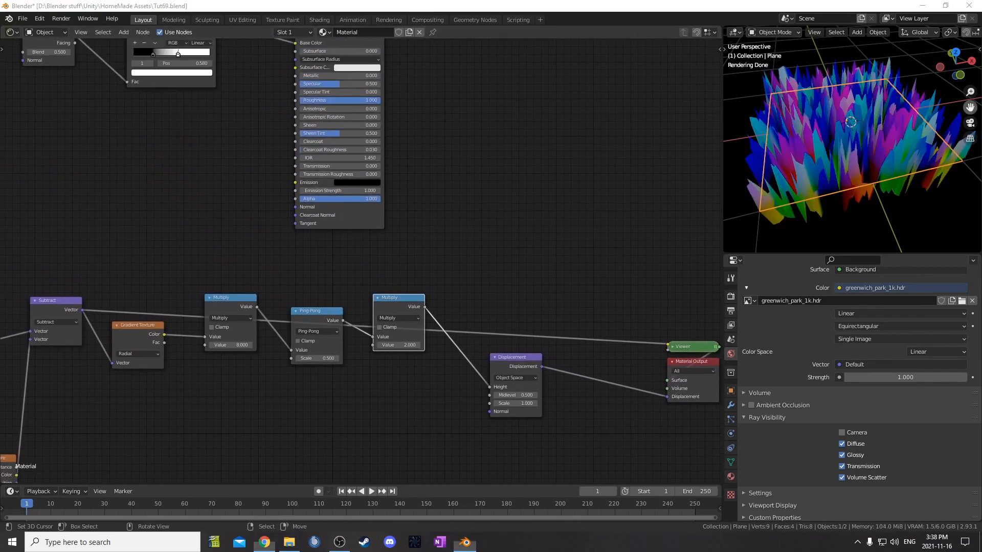
middle_click_drag(856, 145, 854, 182)
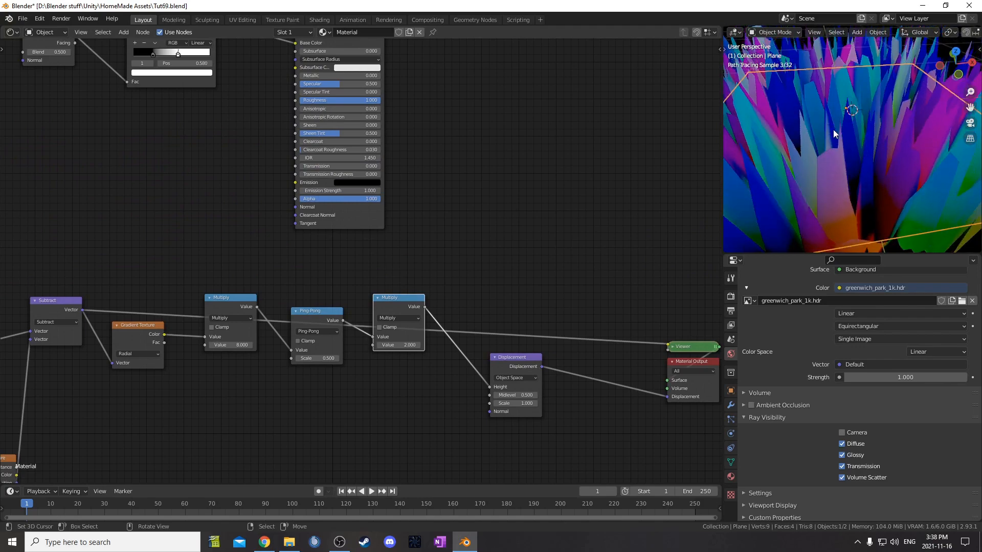
Set the Displacement node's Scale to 0.1 and look at the plane from a lower, closer angle
scroll(833, 130, "down", 5)
left_click(515, 404)
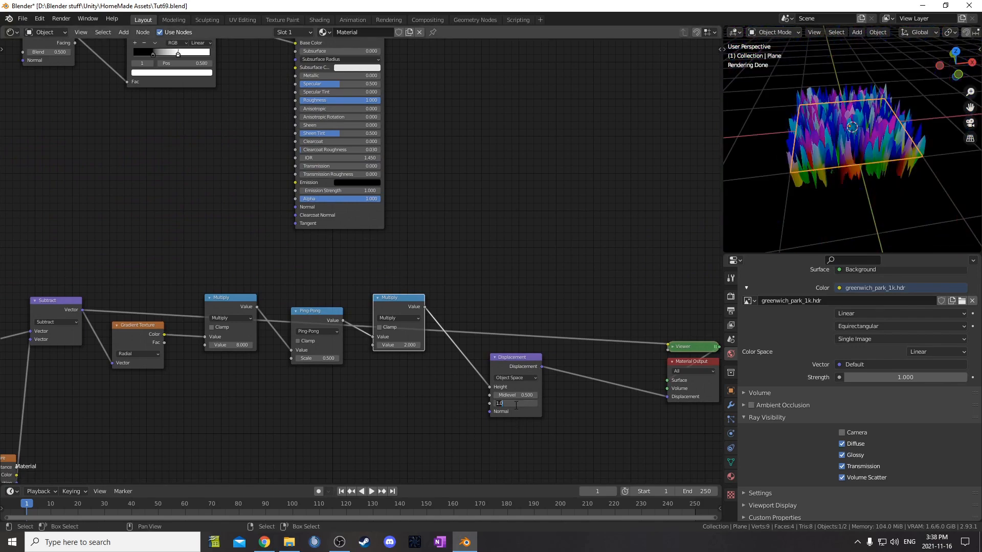
key("Return")
scroll(830, 192, "up", 5)
middle_click_drag(830, 193, 803, 161)
Preview the Principled BSDF shader on the plane and inspect its displaced surface from above
left_click(364, 215, "ctrl+shift")
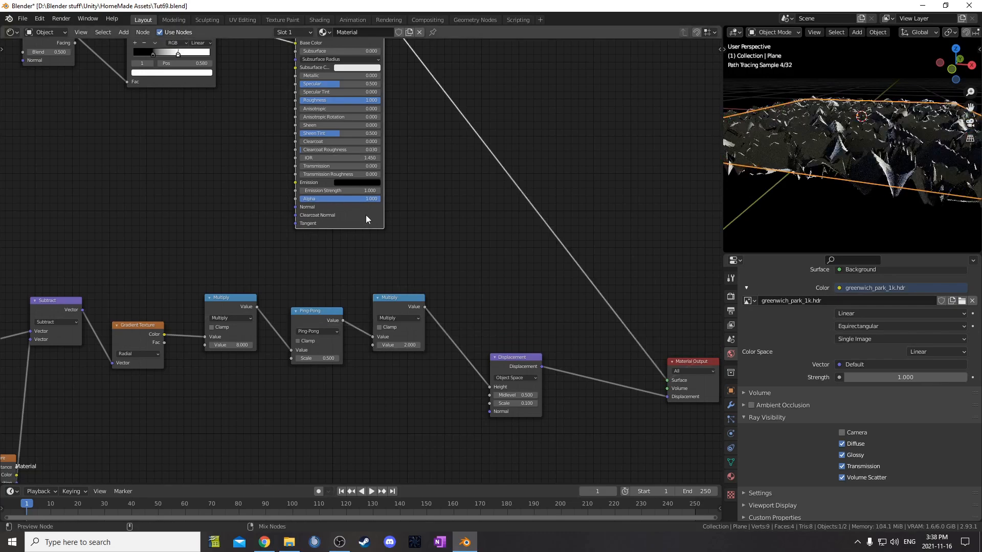
middle_click_drag(878, 142, 915, 222)
scroll(859, 151, "up", 3)
mouse_move(897, 166)
middle_mouse_down()
mouse_move(890, 129)
mouse_move(903, 180)
mouse_move(908, 158)
mouse_move(835, 198)
middle_mouse_up()
scroll(504, 380, "down", 4)
Move the Displacement and Material Output nodes away from the Multiply node, and move the Voronoi Texture node up slightly
middle_click_drag(428, 468, 480, 322)
left_click_drag(520, 177, 677, 317)
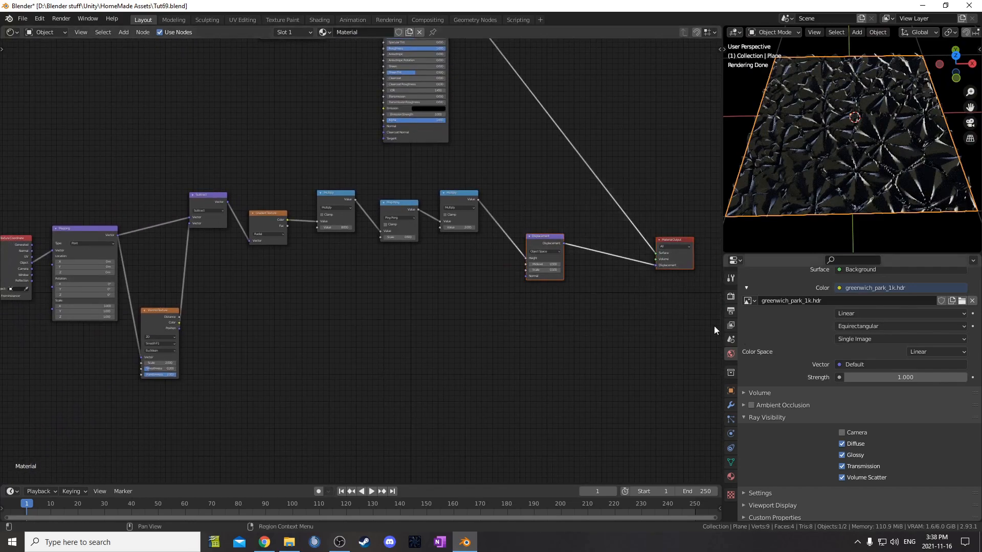
key("g")
left_click(561, 246)
scroll(486, 311, "up", 4)
middle_click_drag(398, 322, 459, 283)
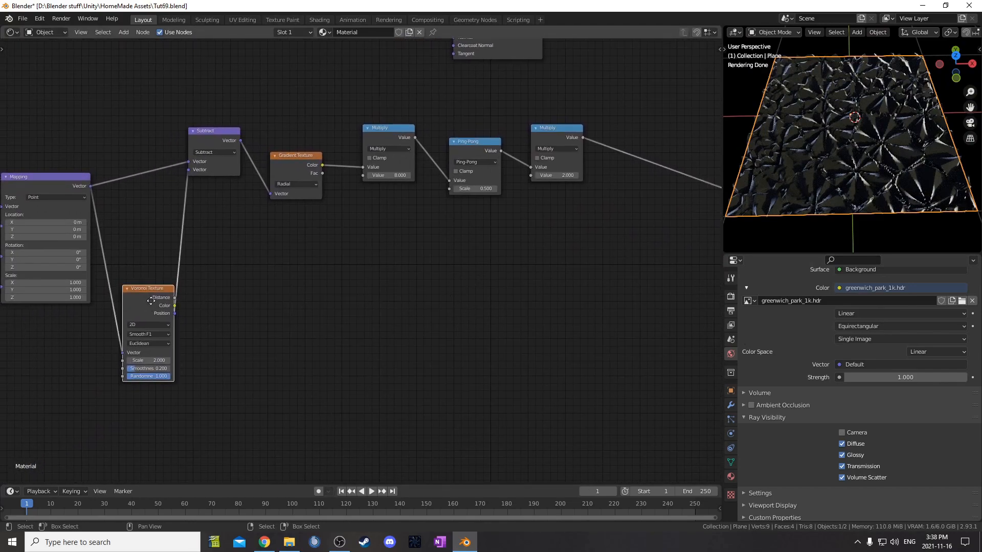
left_click_drag(151, 302, 146, 268)
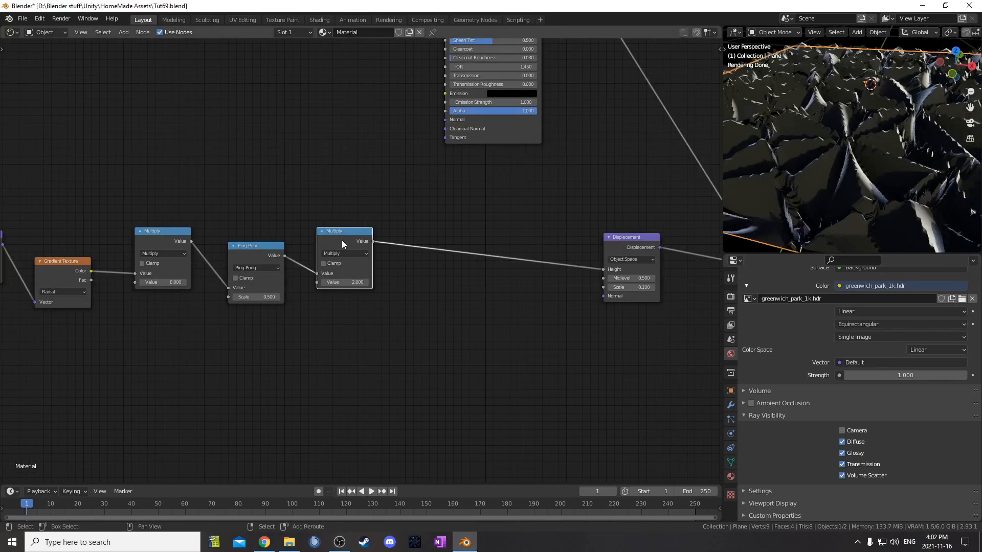
Insert a duplicate of the last Multiply node before the Displacement node's Height input and set its Value to 0.4
left_click(342, 241)
key("shift+d")
left_click(455, 286)
left_click(455, 286)
type(".4")
key("Return")
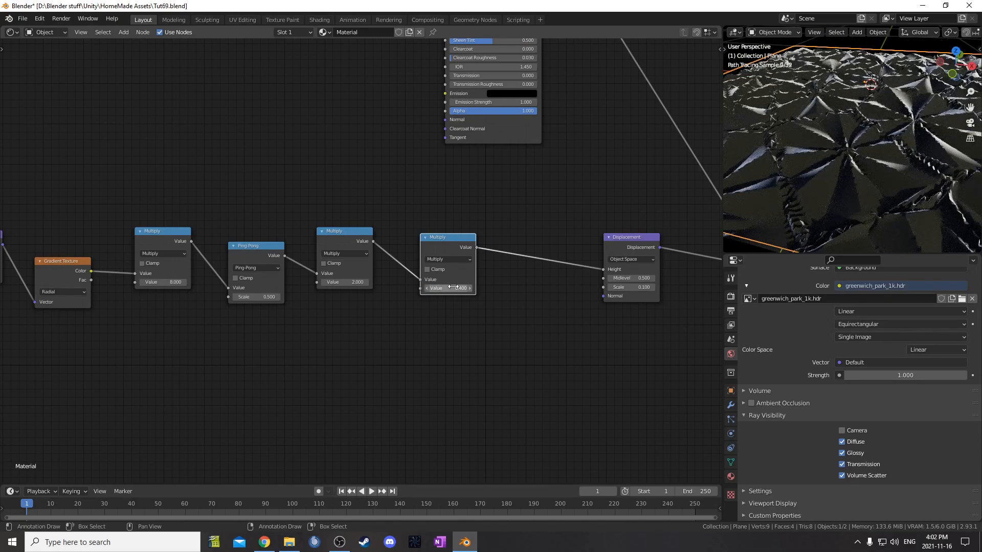
Move the new 0.4 Multiply node closer to the Displacement node
scroll(445, 298, "down", 6)
middle_click_drag(317, 317, 401, 260)
left_click_drag(494, 188, 529, 187)
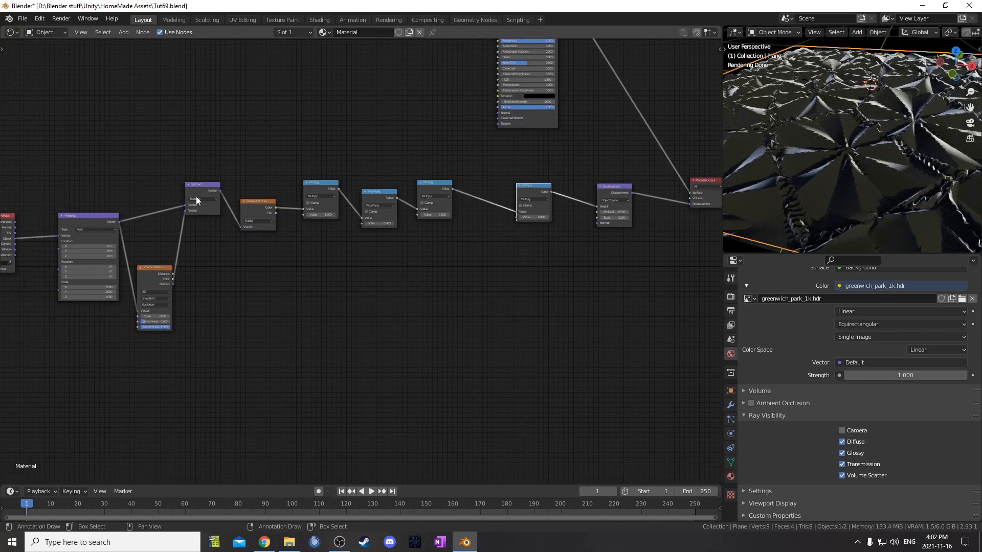
Preview the Voronoi Texture node's Distance output on the plane
scroll(337, 285, "up", 5)
middle_click_drag(323, 283, 410, 198)
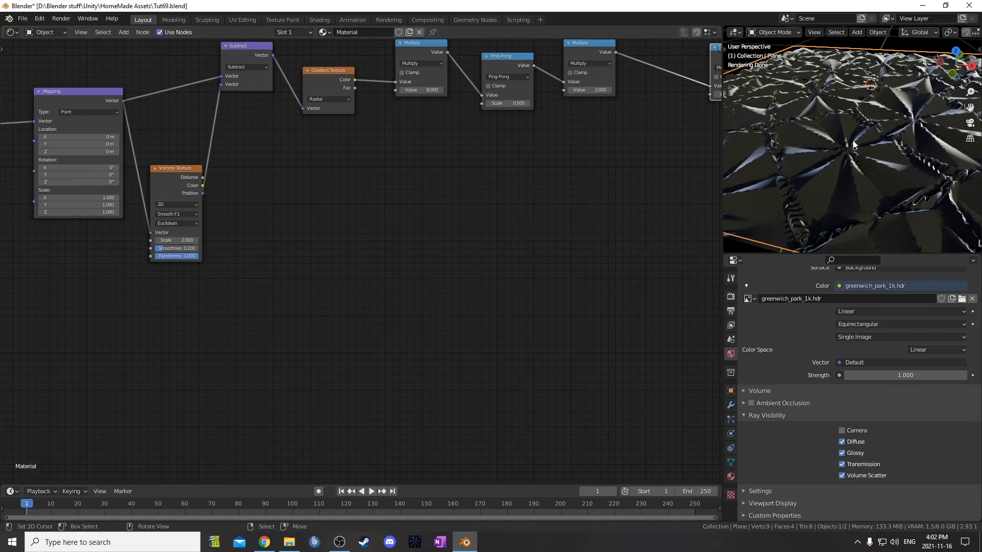
middle_click_drag(287, 290, 412, 238)
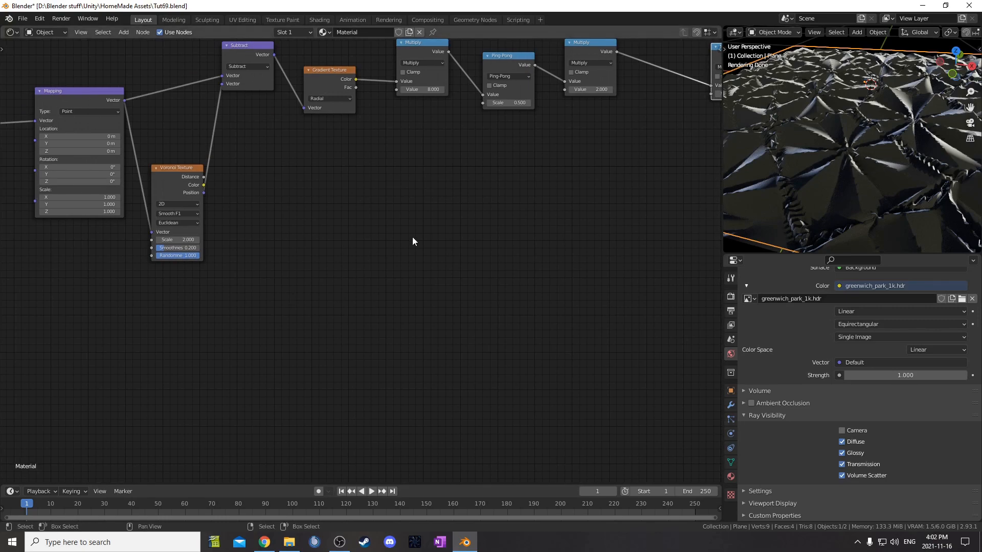
middle_click_drag(313, 260, 342, 237)
left_click(210, 152, "ctrl+shift")
Add a ColorRamp node and insert it on the link from the Voronoi Texture's Distance output
scroll(358, 188, "up", 1)
middle_click_drag(357, 186, 329, 233)
key("shift+a")
left_click(329, 233)
type("color ramp")
key("Return")
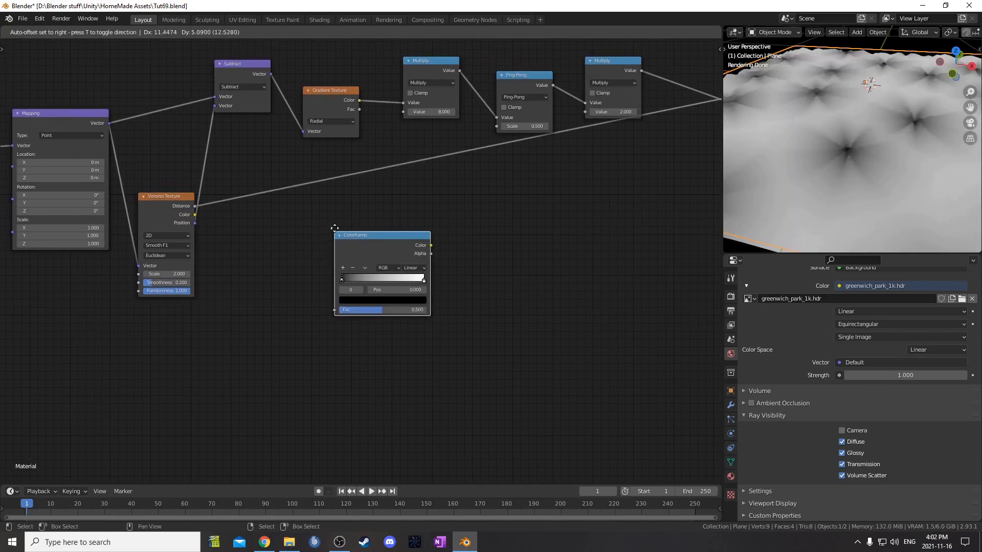
left_click(340, 170)
Set the ColorRamp's black stop position to 0.04 and its white stop position to 0.2
scroll(355, 244, "up", 2)
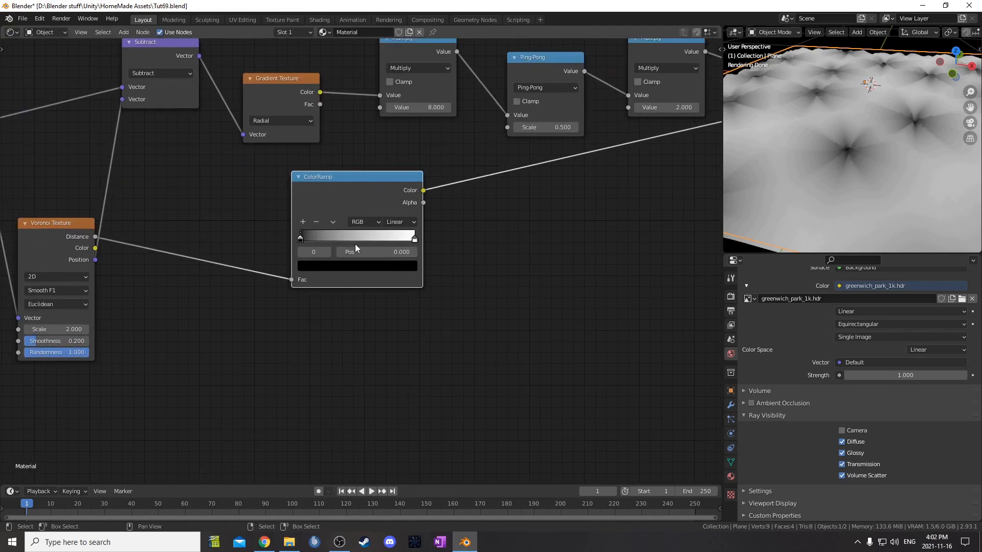
left_click(383, 253)
type(".04")
key("Return")
left_click(414, 239)
left_click(382, 253)
type(".2")
key("Return")
Add a Mix color node after the ColorRamp and connect the ramp's Color output to the Mix node's Fac input
scroll(470, 323, "down", 3)
middle_click_drag(471, 323, 190, 341)
left_click_drag(132, 244, 233, 287)
key("shift+a")
left_click(430, 290)
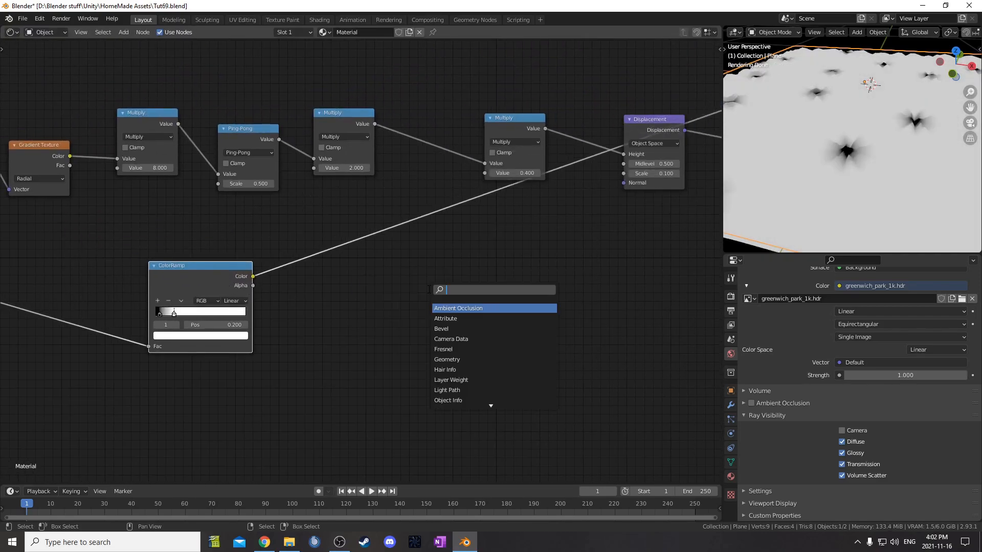
type("mix")
key("Return")
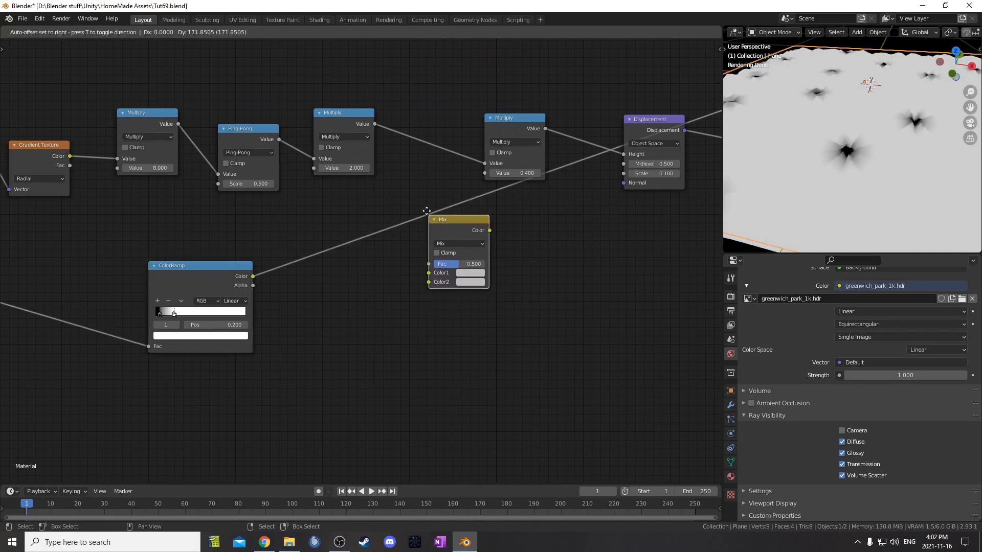
left_click(421, 193)
left_click_drag(422, 242, 422, 241)
Spread the Mix and 0.4 Multiply nodes apart and connect the Multiply node's Value output to the Mix node's Color2
middle_click_drag(546, 249, 500, 277)
left_click_drag(412, 235, 492, 231)
left_click_drag(462, 146, 405, 136)
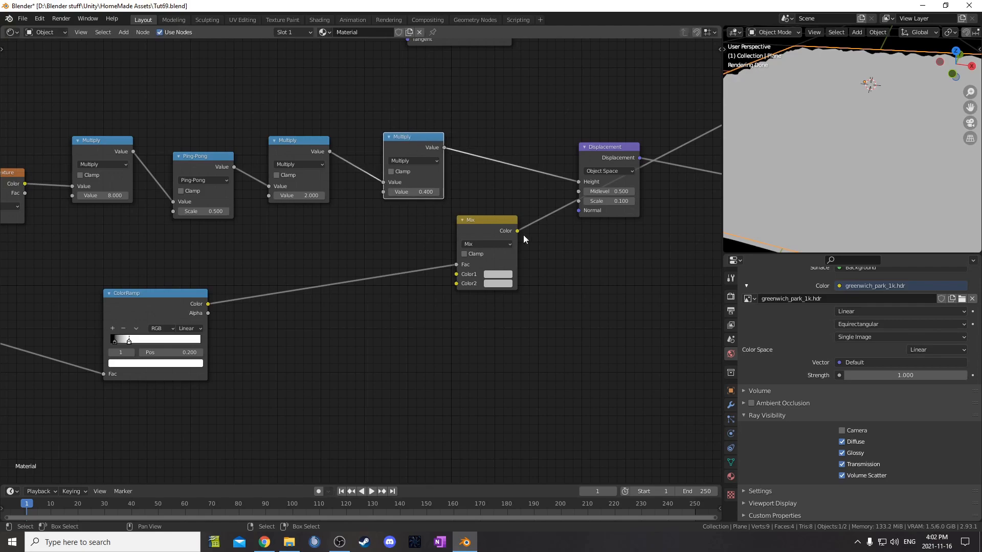
scroll(562, 136, "down", 1)
middle_click_drag(563, 133, 411, 164)
left_click_drag(300, 178, 312, 286)
Move the Mix, Displacement and Material Output nodes together farther away from the 0.4 Multiply node
middle_click_drag(336, 138, 254, 170)
left_click_drag(260, 163, 665, 387)
left_click_drag(280, 312, 414, 285)
middle_click_drag(476, 315, 426, 326)
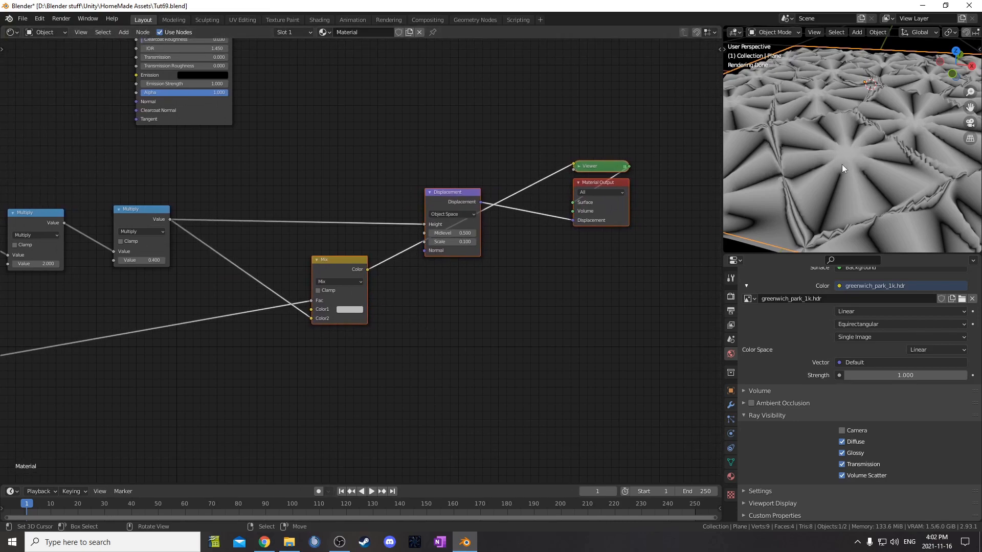
Connect the Mix node's Color output to the Displacement node's Height input
scroll(336, 313, "up", 3)
middle_click_drag(335, 313, 375, 317)
left_click_drag(373, 250, 487, 207)
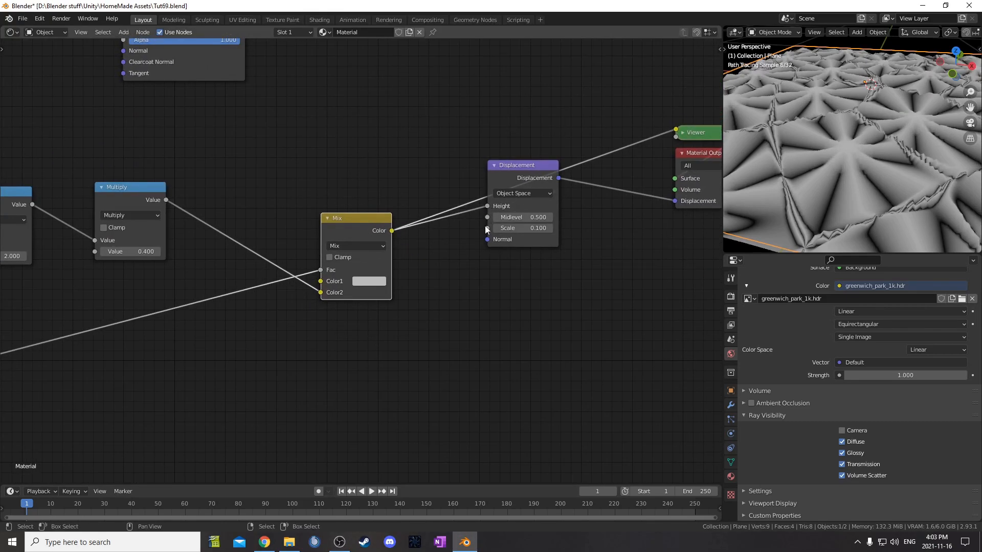
Insert a second ColorRamp node between the 0.4 Multiply node and the Mix node's Color2 input
middle_click_drag(457, 278, 497, 257)
middle_click_drag(194, 230, 300, 203)
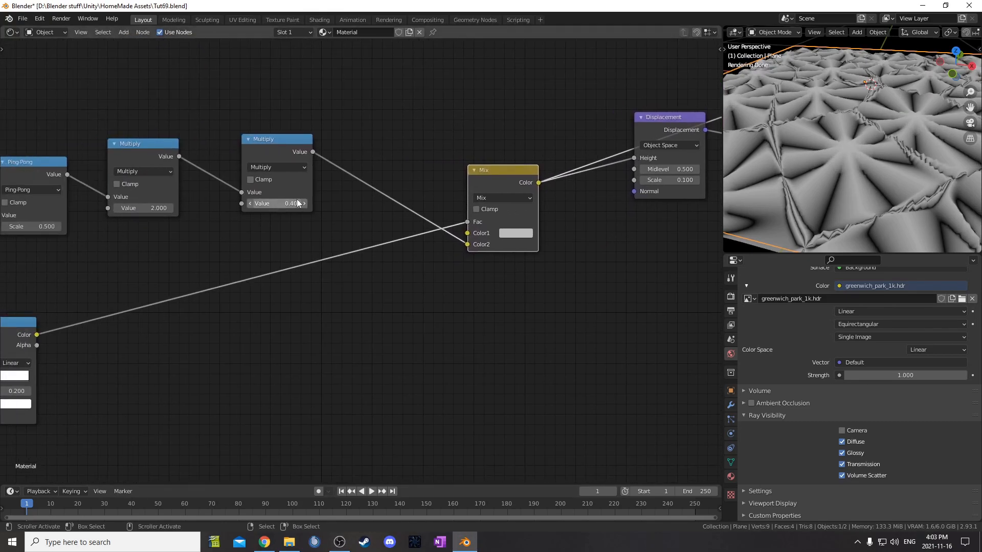
key("shift+a")
left_click(297, 198)
type("color")
key("Return")
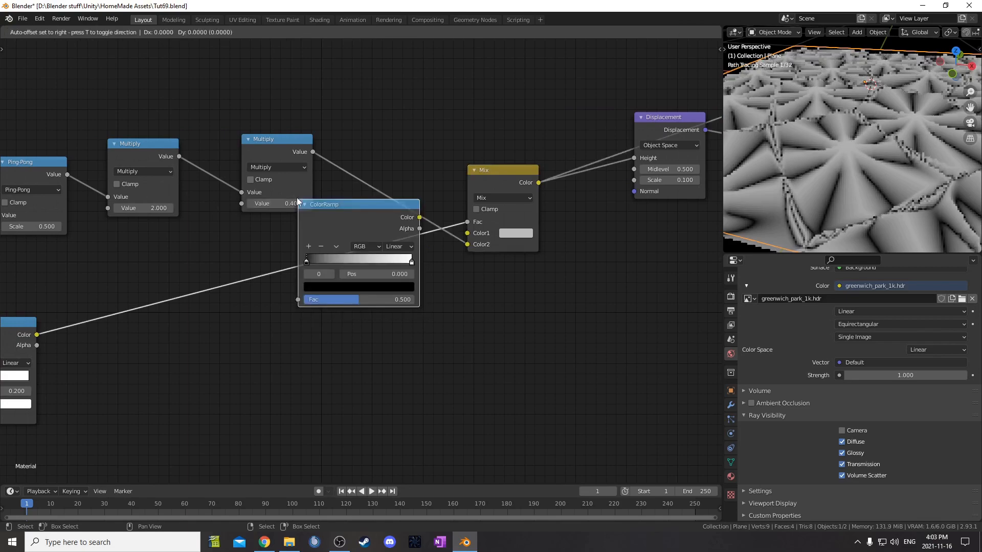
left_click(348, 105)
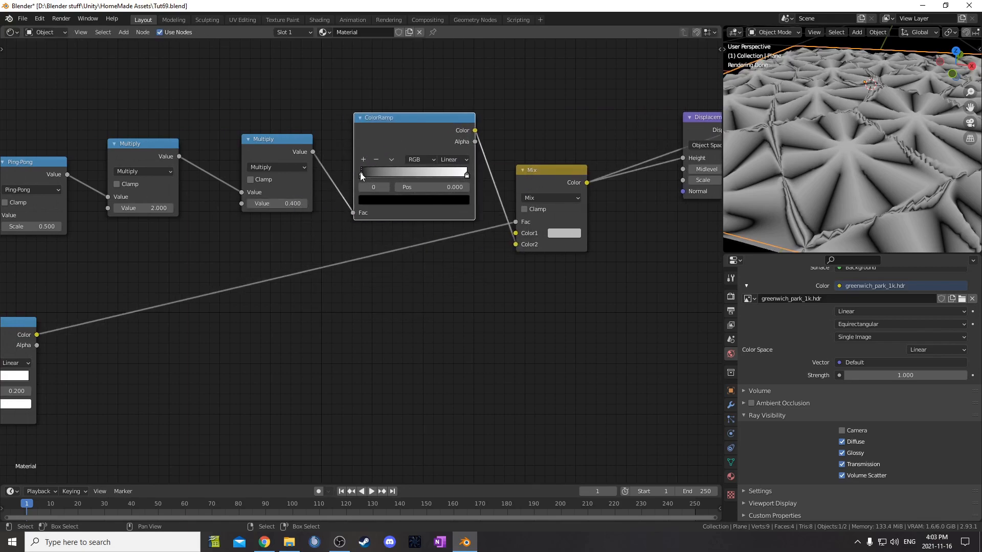
Give the new ColorRamp's first stop the hex color 404040 and set its position to 0.1
left_click(425, 200)
left_click(416, 155)
type("404040")
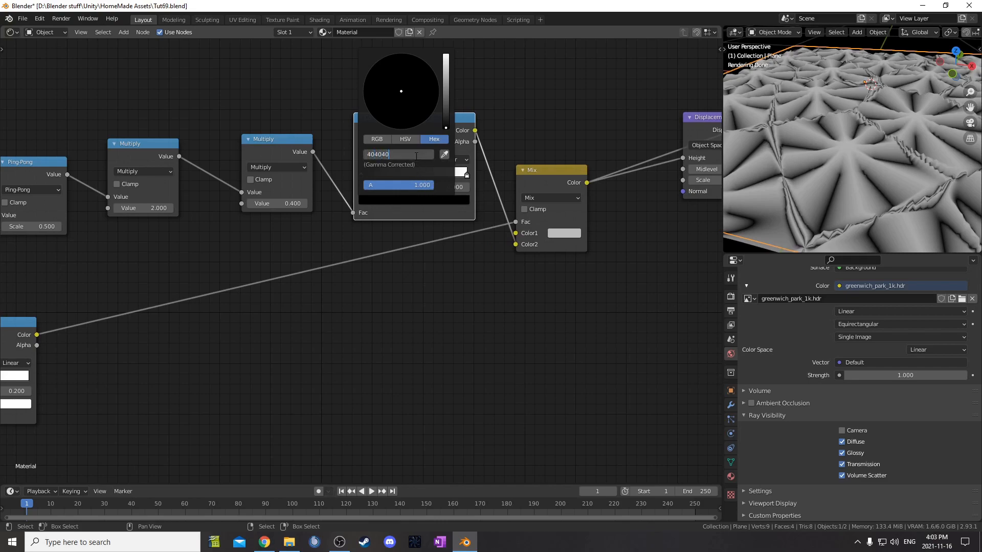
key("Return")
left_click(421, 187)
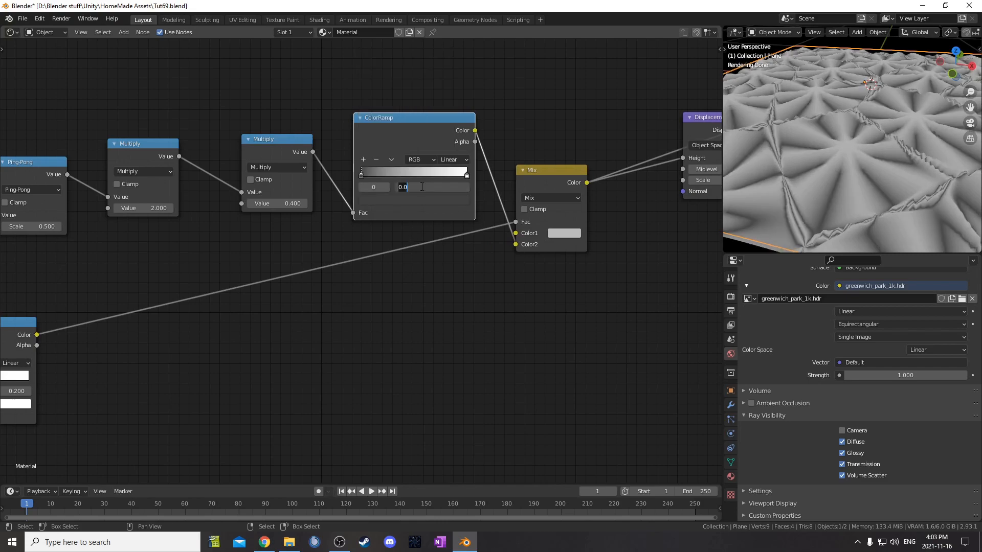
key("Return")
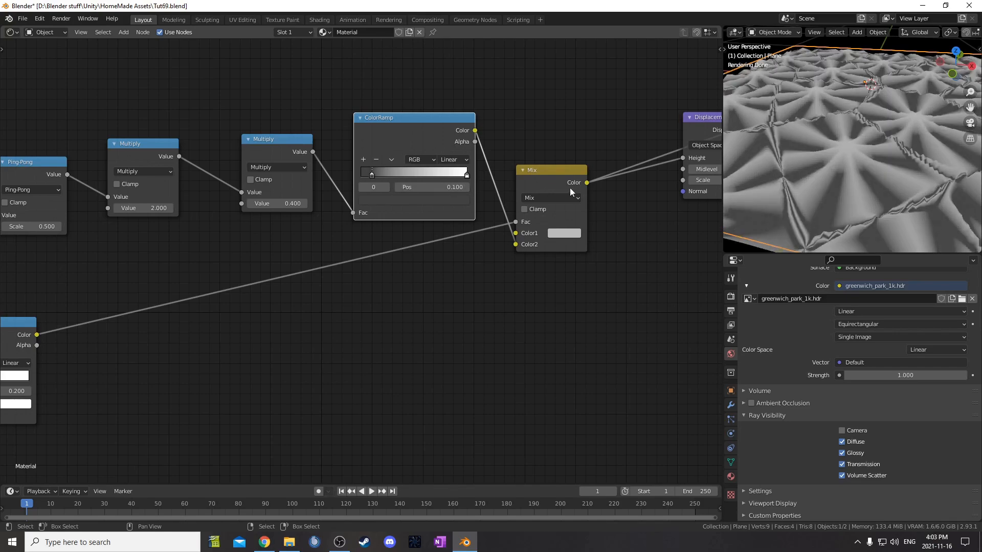
Set the same ColorRamp's white stop position to 0.3 and its interpolation to B-Spline
left_click(467, 175)
left_click(452, 186)
type(".3")
key("Return")
middle_click_drag(506, 258, 505, 281)
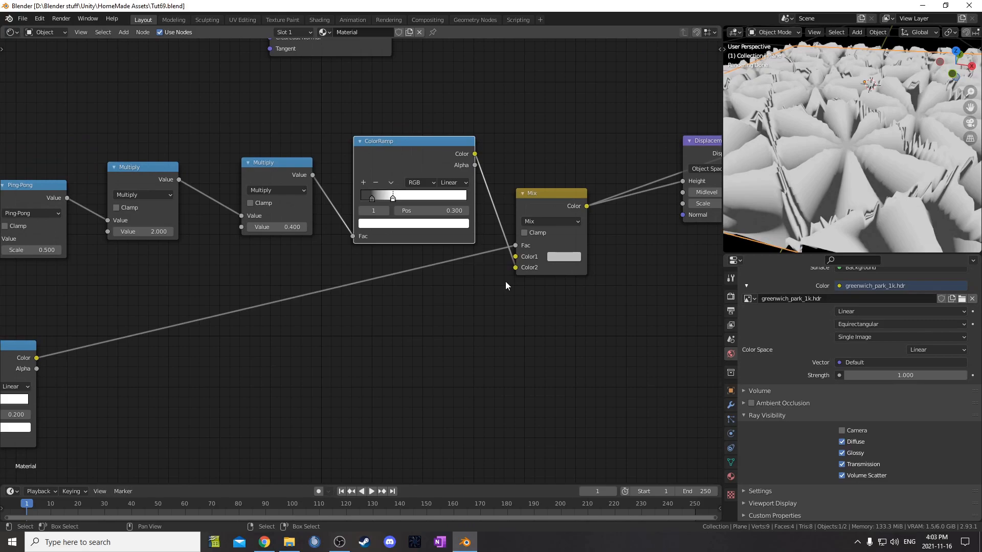
left_click(456, 183)
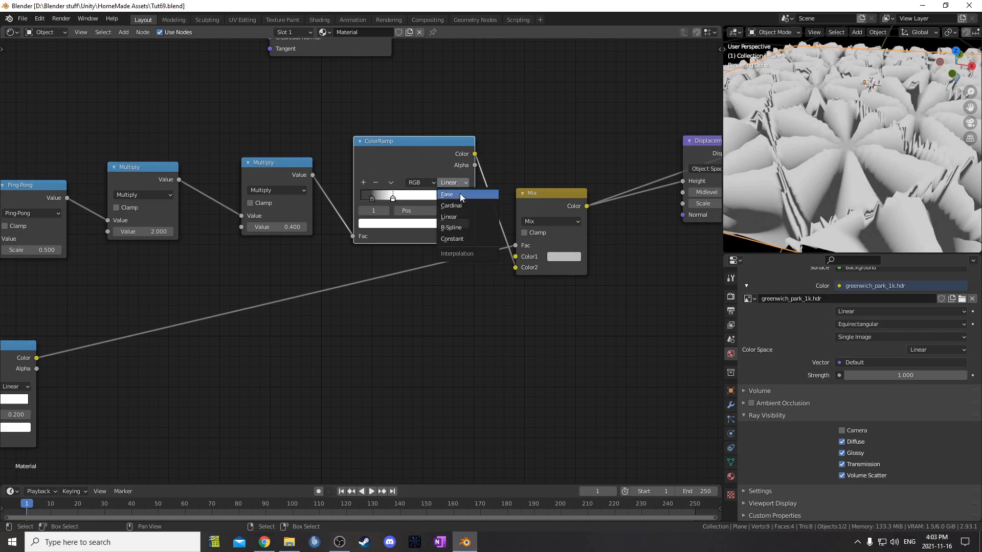
left_click(468, 229)
middle_click_drag(549, 259, 565, 246)
Move the ColorRamp fed by the Voronoi Texture up slightly and set its interpolation to Ease
middle_click_drag(154, 332, 404, 275)
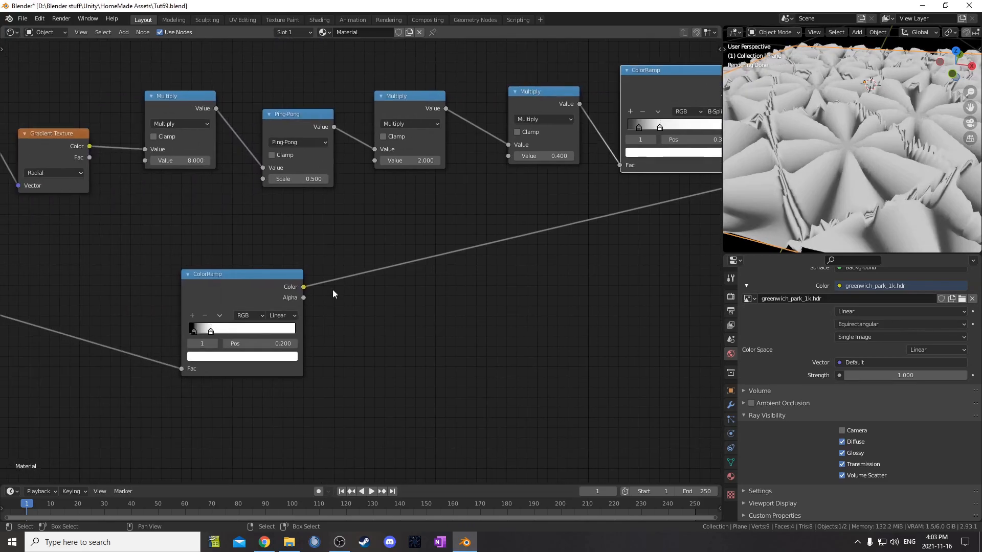
left_click_drag(214, 278, 213, 258)
left_click(280, 296)
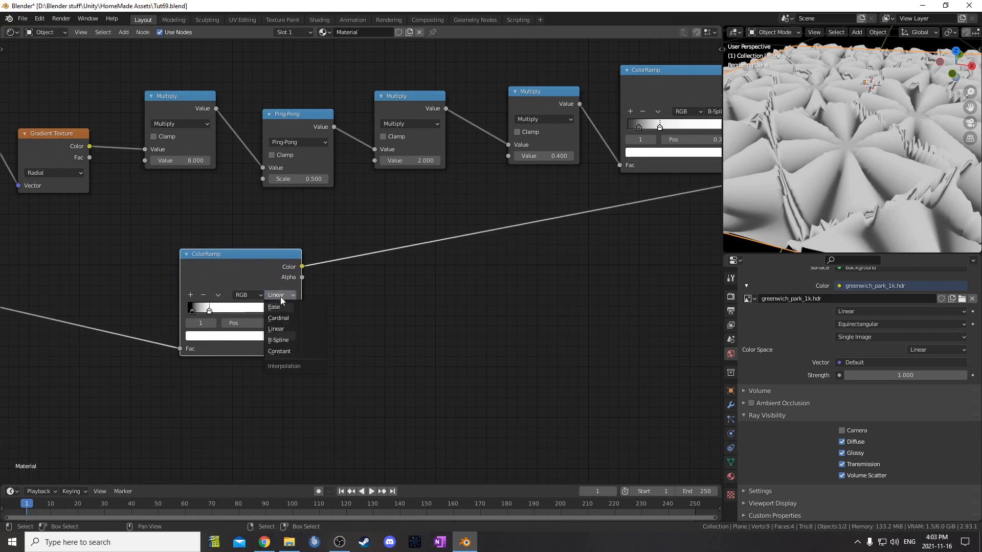
left_click(279, 309)
Change the Mix node's blend mode to Multiply
middle_click_drag(376, 278, 210, 310)
middle_click_drag(531, 268, 251, 307)
scroll(361, 222, "up", 2)
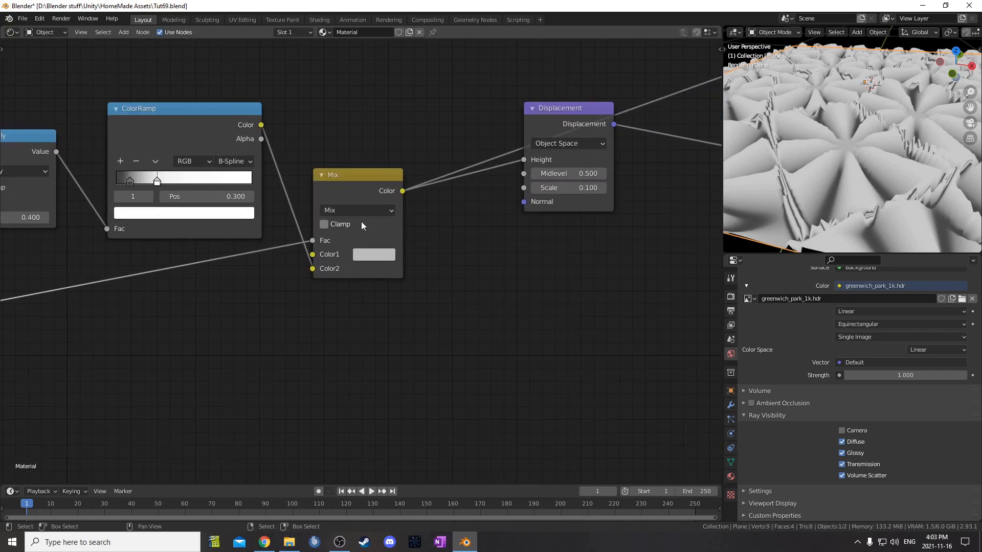
left_click(364, 211)
left_click(371, 265)
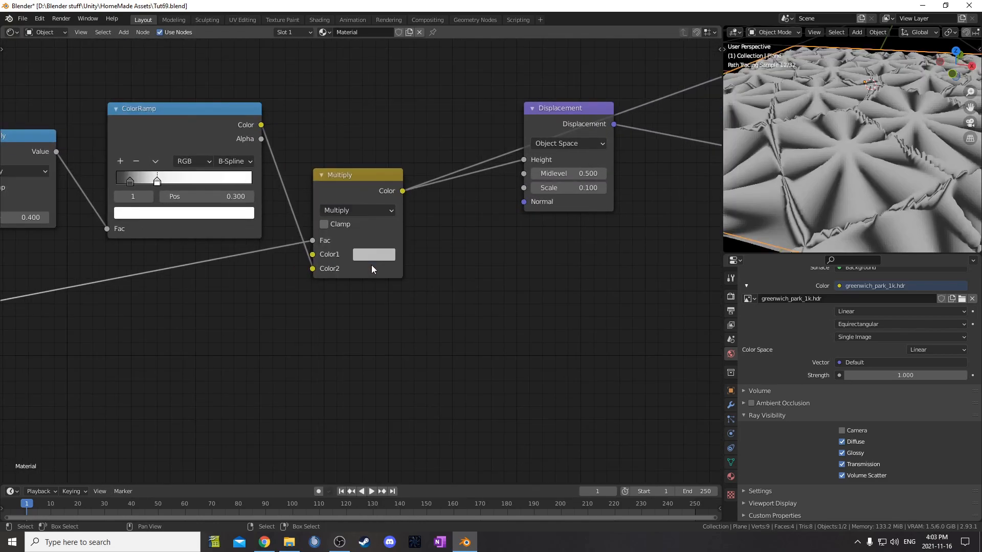
Set Color1 of the Multiply color mix node to hex 666666
left_click(375, 256)
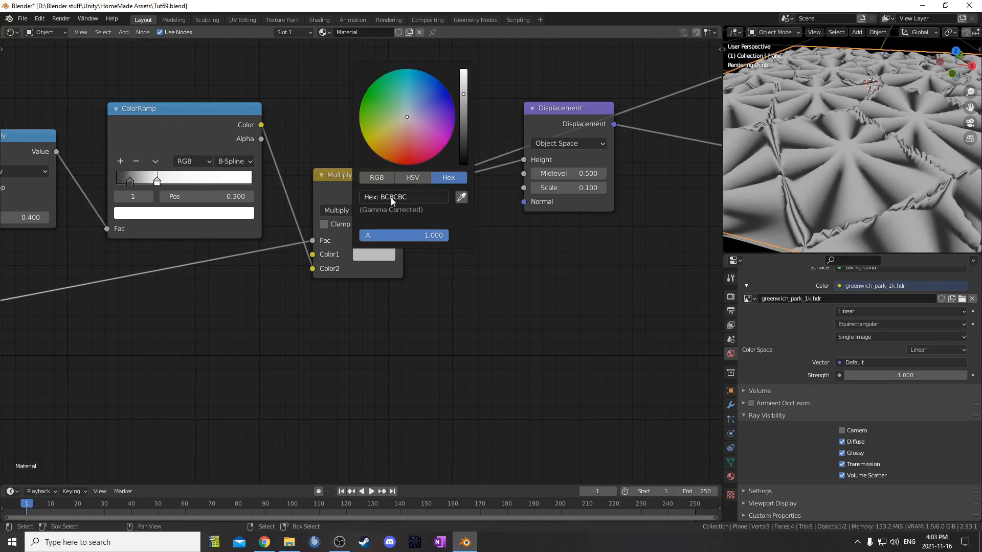
scroll(396, 197, "down", 5)
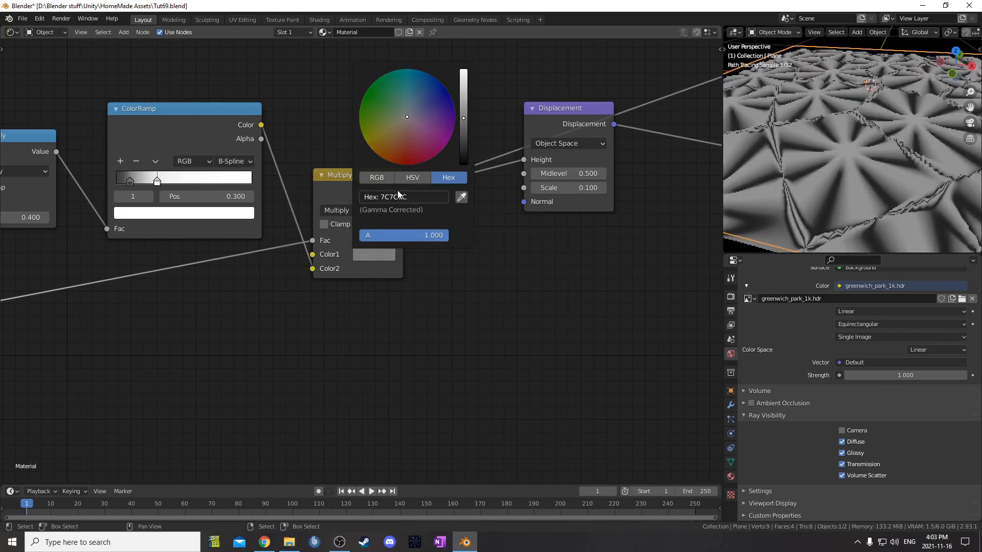
left_click(404, 197)
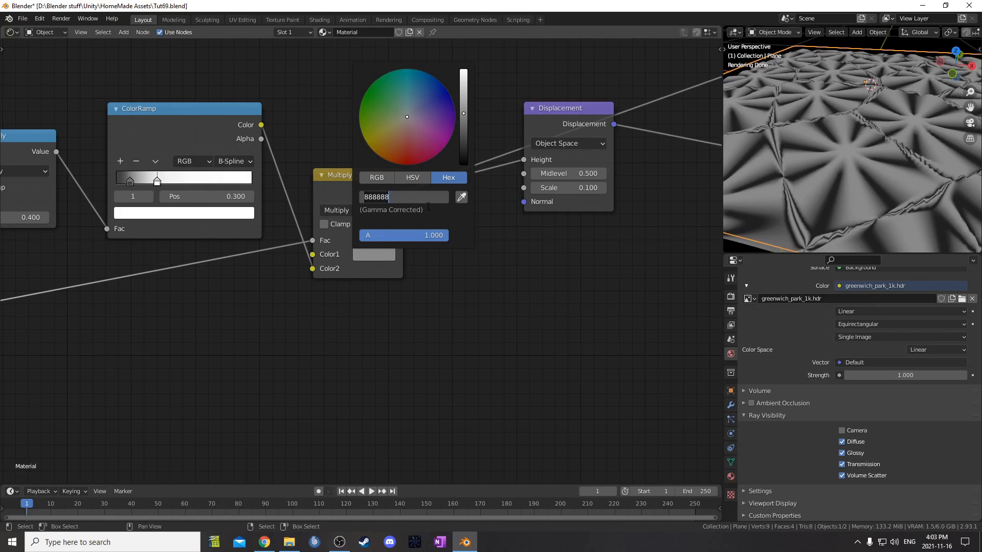
type("666666")
key("Return")
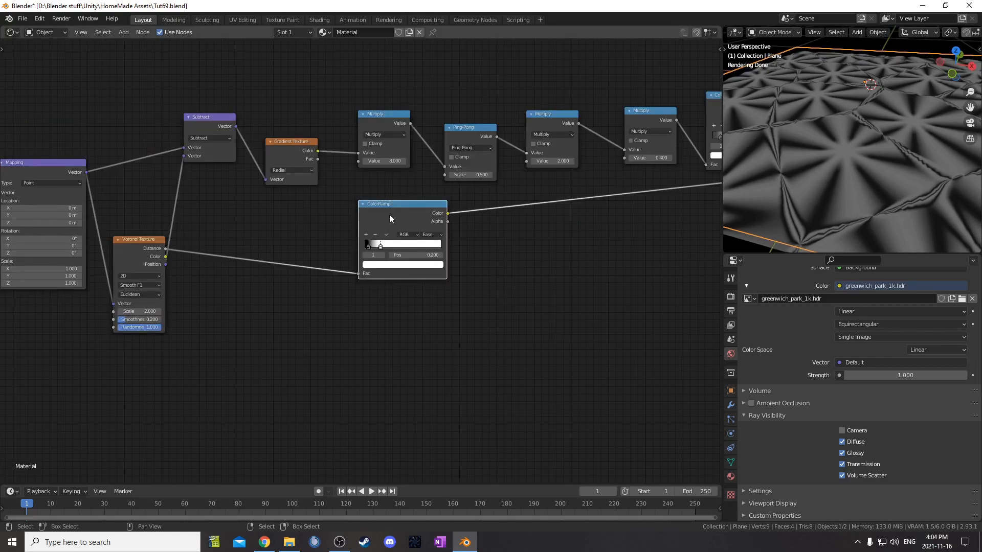
Space out the Voronoi's ColorRamp, Gradient Texture and Subtract nodes, and preview the Subtract node's Vector output on the plane
left_click_drag(389, 213, 359, 304)
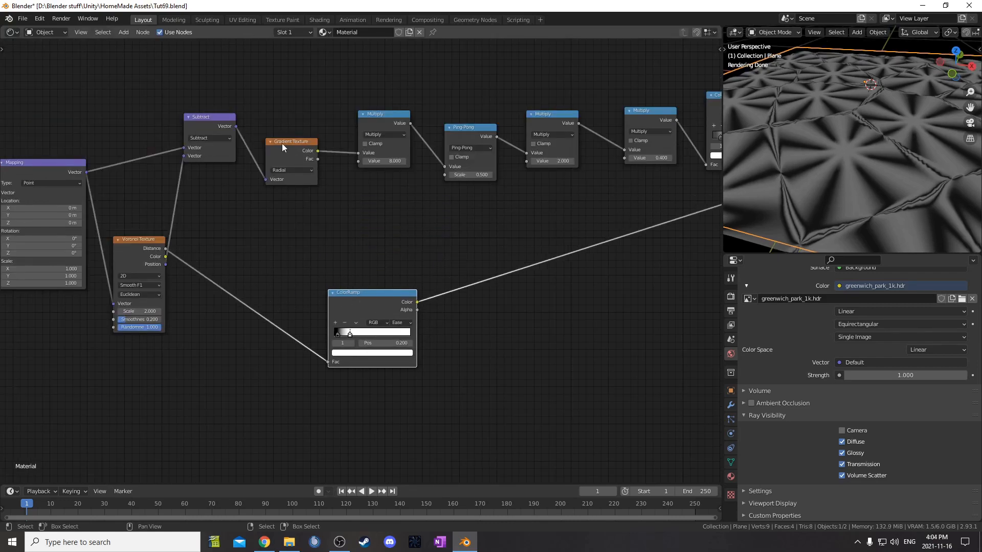
left_click_drag(282, 148, 294, 92)
left_click_drag(188, 144, 186, 165)
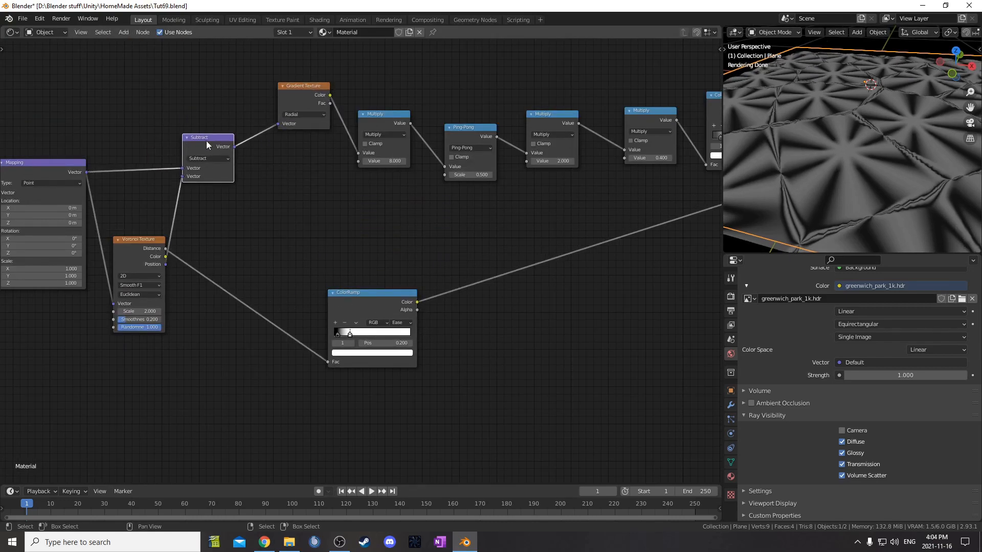
left_click(207, 145, "ctrl+shift")
middle_click_drag(200, 162, 181, 161)
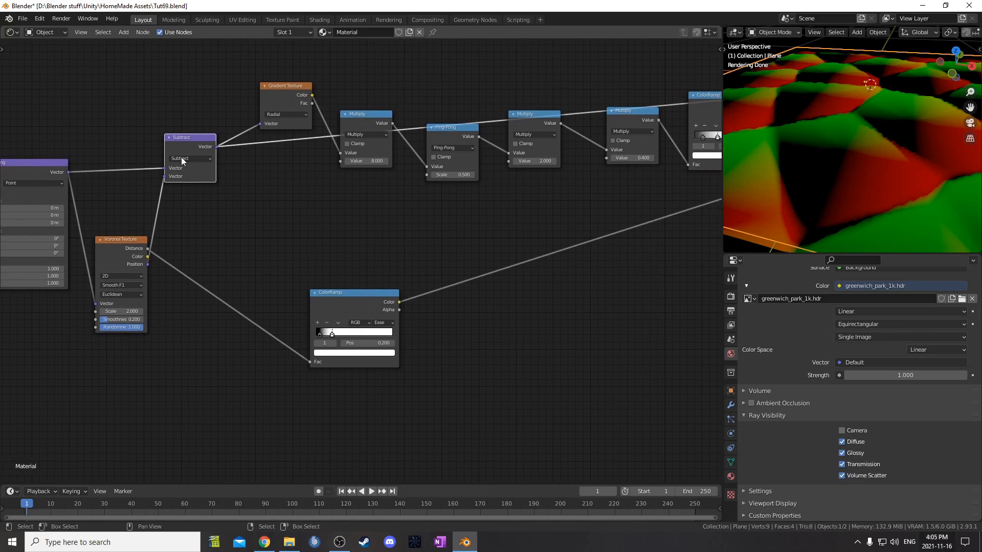
Insert a Vector Math node on the Subtract node's preview link, move it below the math chain and set its operation to Length
key("shift+a")
left_click(321, 203)
type("vec")
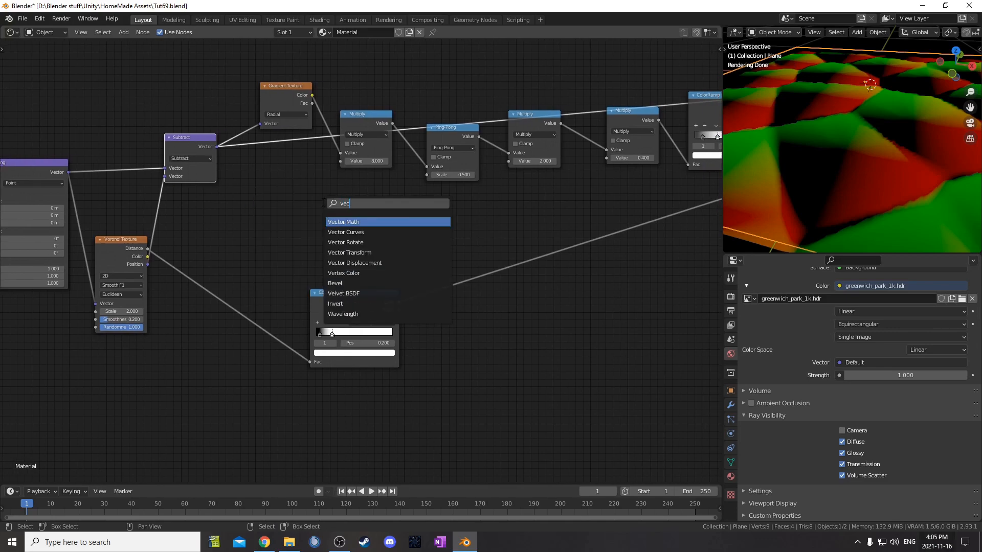
key("Return")
left_click(269, 130)
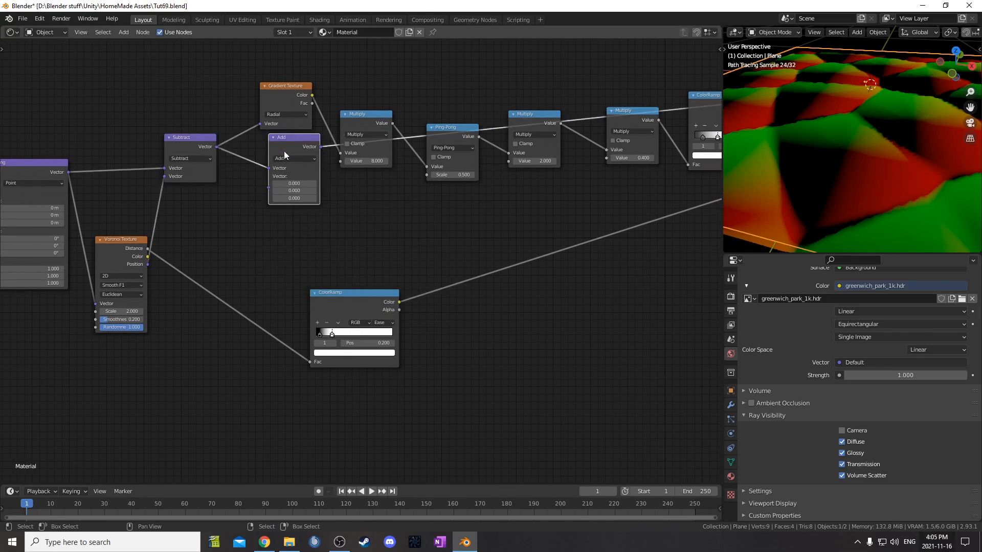
left_click_drag(279, 149, 342, 205)
scroll(358, 205, "up", 2)
left_click(351, 205)
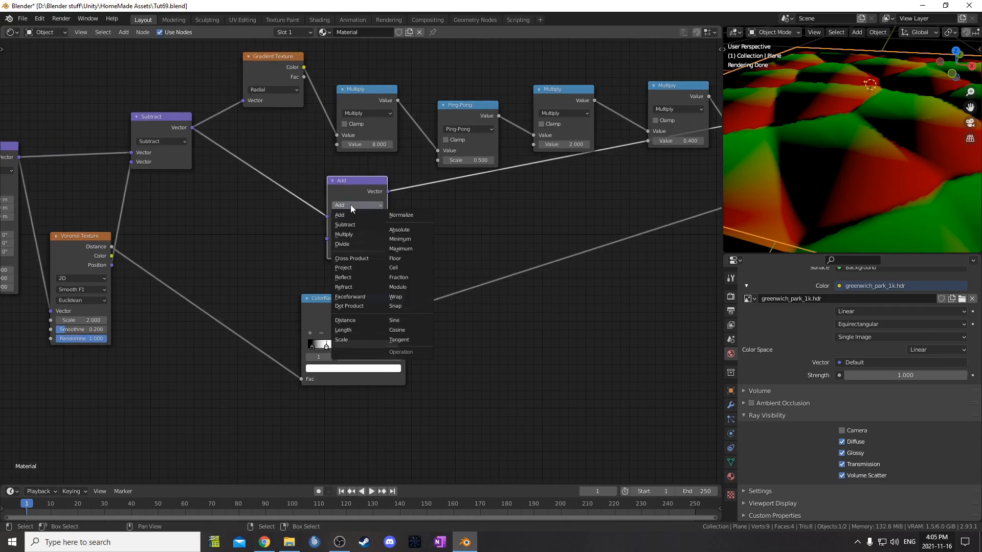
left_click(362, 331)
Insert a ColorRamp node on the link coming out of the Length node's Value output
scroll(373, 321, "down", 2)
middle_click_drag(390, 211, 274, 239)
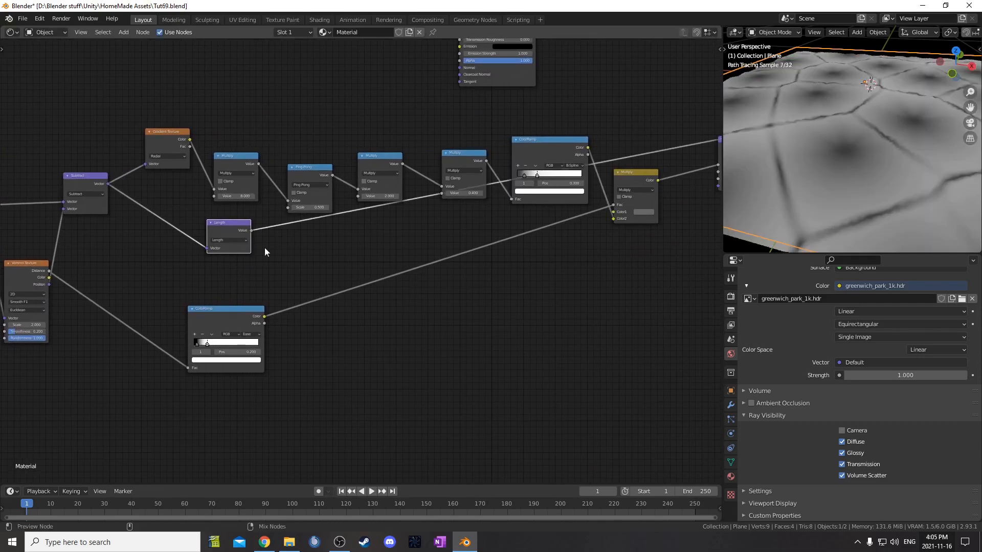
scroll(349, 267, "up", 2)
middle_click_drag(349, 267, 405, 225)
middle_click_drag(840, 164, 828, 179)
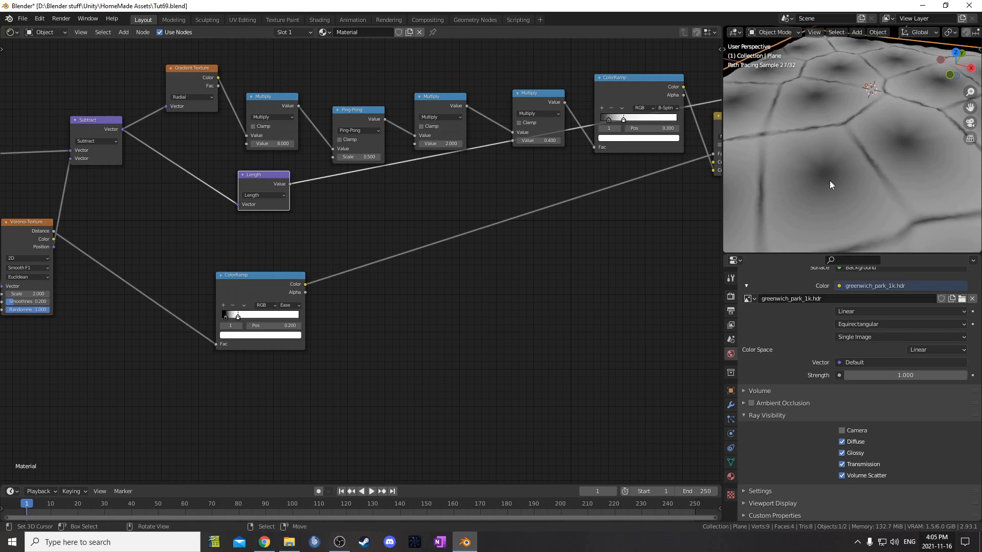
scroll(838, 182, "down", 4)
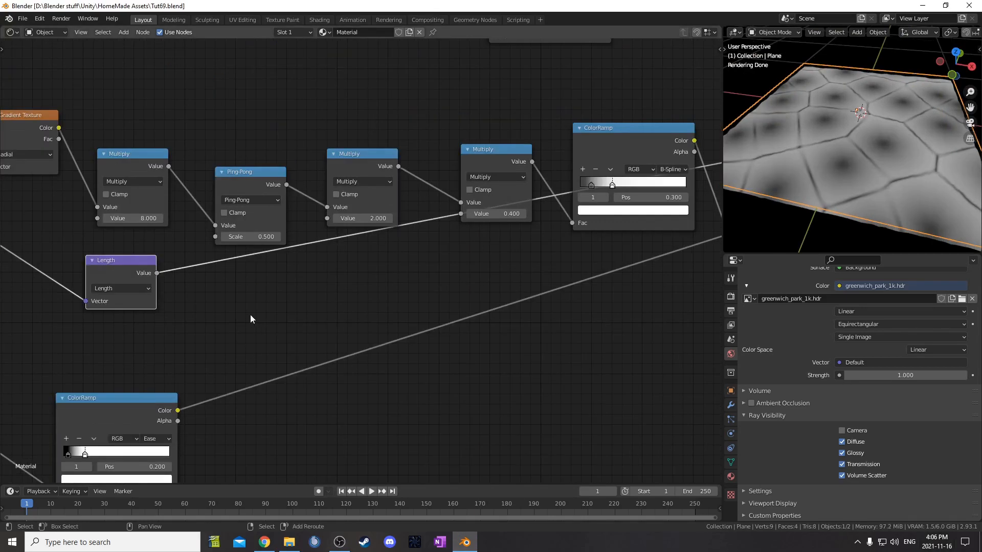
key("shift+a")
left_click(250, 314)
type("colorr")
key("Return")
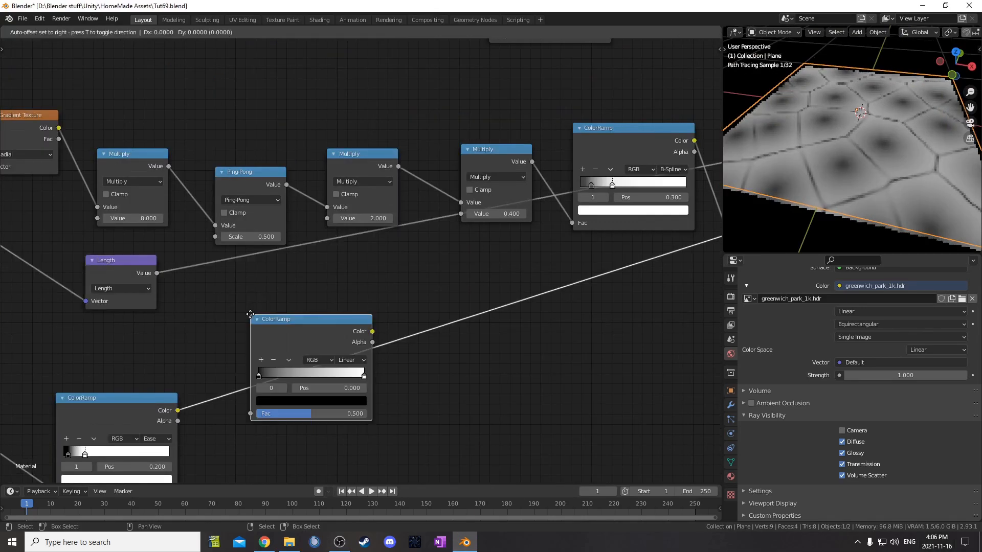
left_click(271, 225)
Set the new ColorRamp's black stop to position 0.020 and its white stop to position 0.150
scroll(274, 243, "up", 3)
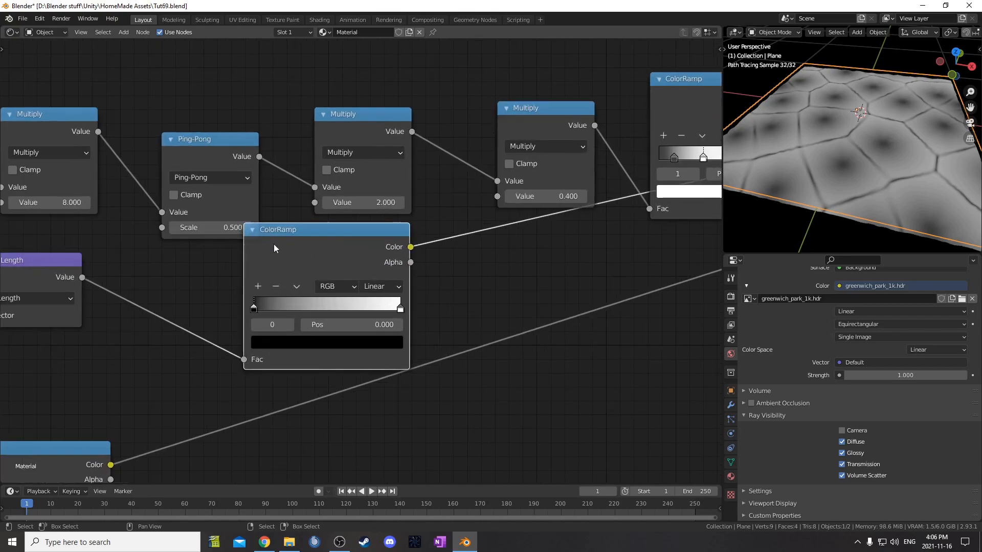
left_click(352, 332)
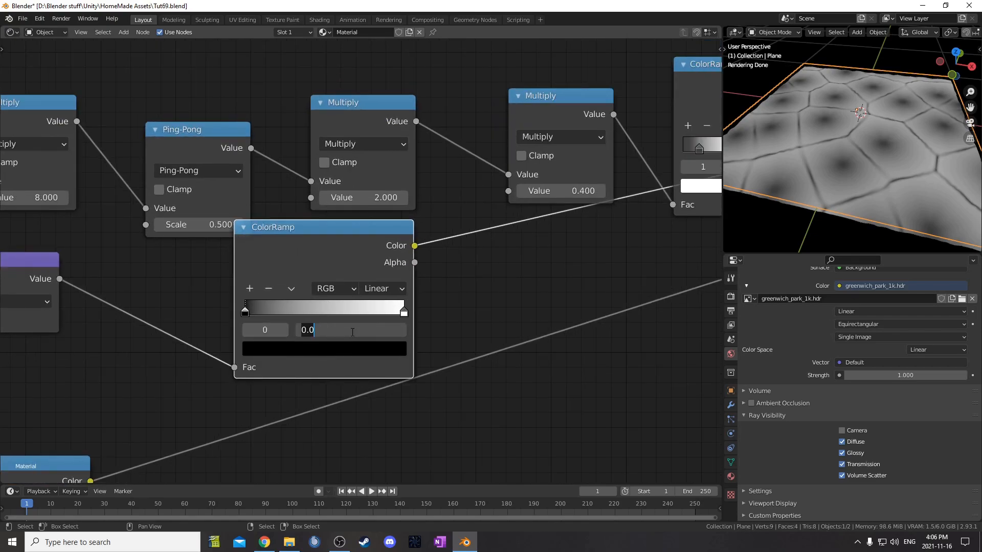
type(".0")
key("Return")
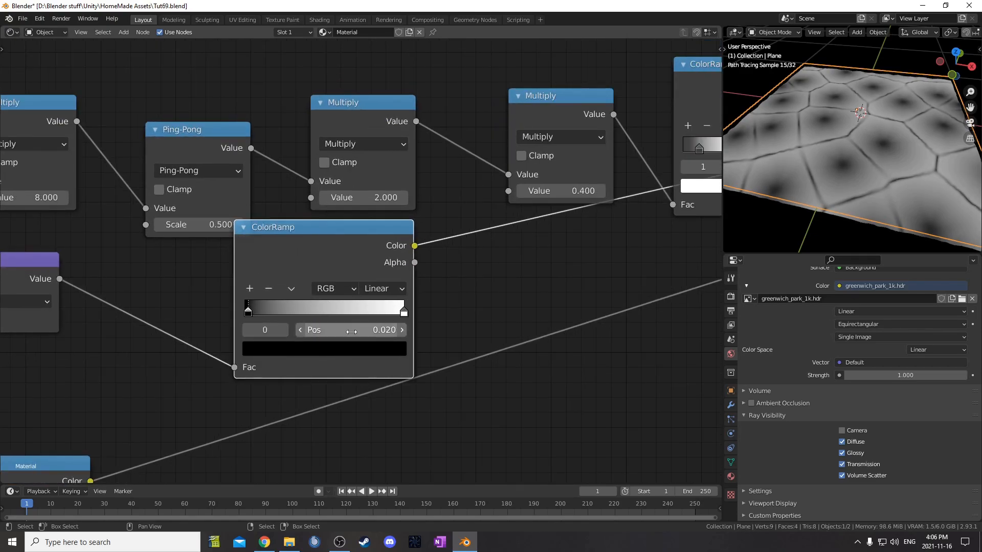
left_click(404, 312)
left_click(378, 330)
type(".15")
key("Return")
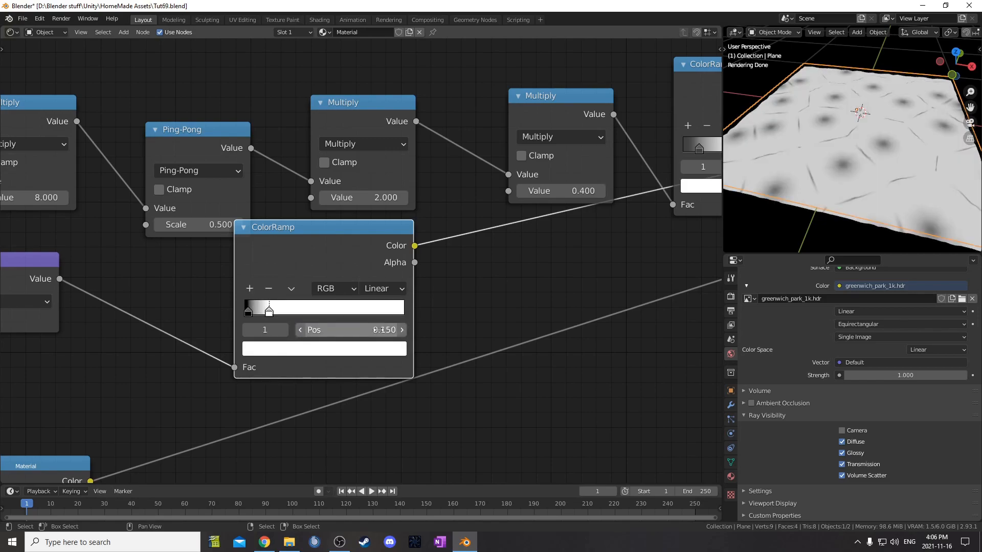
Move the Length node's ColorRamp beneath the B-Spline ramp and insert a Mix color node on its output link
scroll(597, 329, "down", 4)
scroll(241, 286, "down", 3)
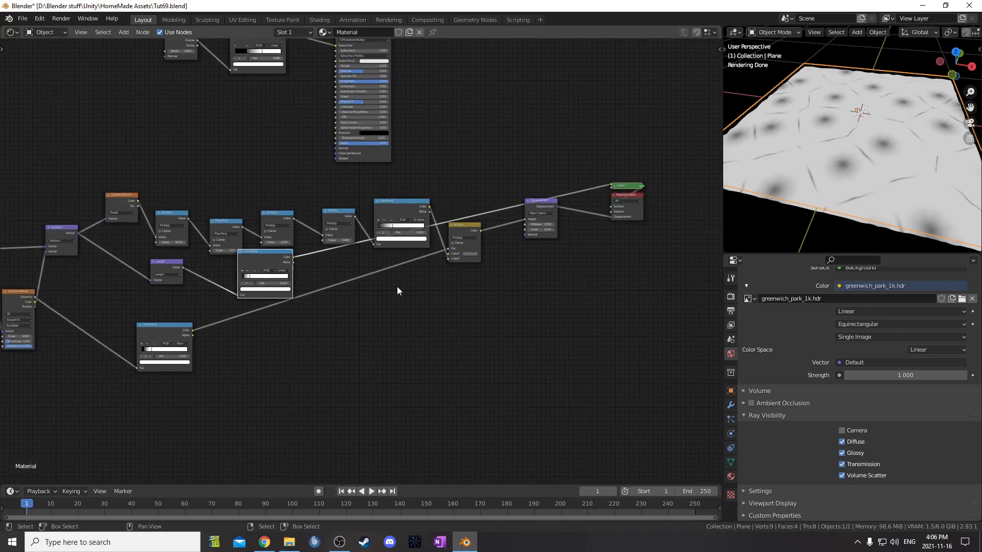
left_click_drag(258, 268, 402, 311)
scroll(498, 333, "up", 2)
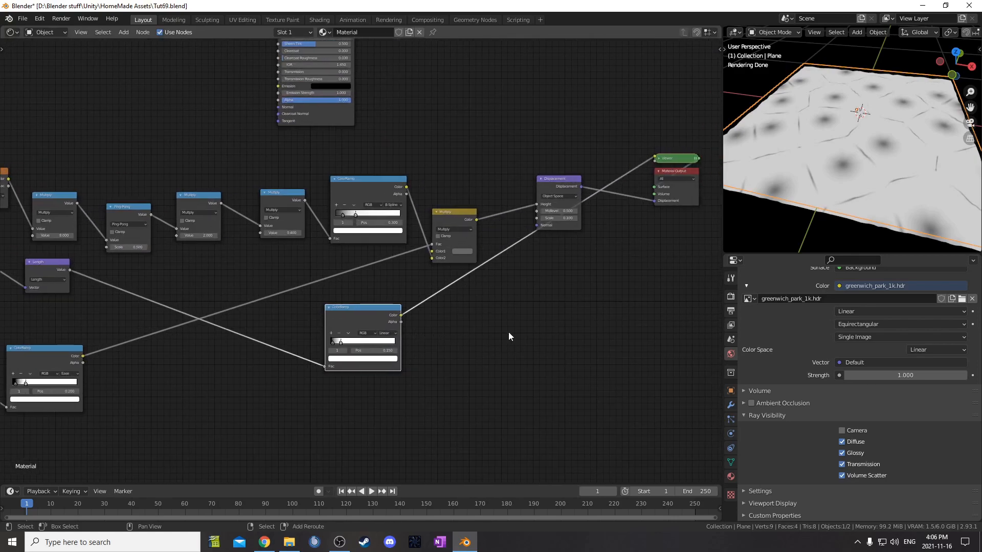
key("shift+a")
type("mi")
key("Return")
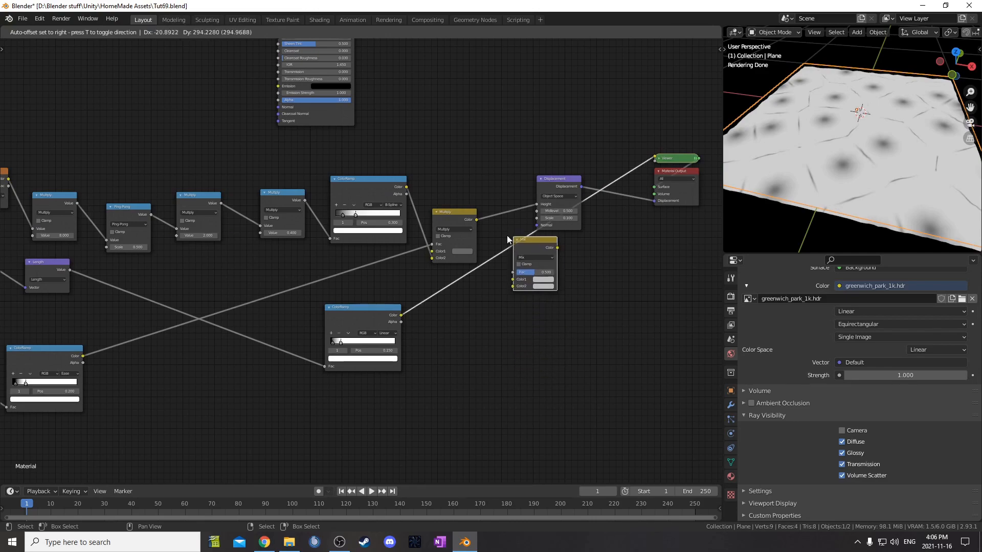
left_click(507, 235)
Connect the Length ColorRamp's Color to the Mix node's Fac and the Multiply mix's Color to its Color2
scroll(533, 335, "up", 2)
left_click_drag(565, 289, 568, 276)
middle_click_drag(526, 219, 506, 237)
left_click_drag(499, 224, 549, 313)
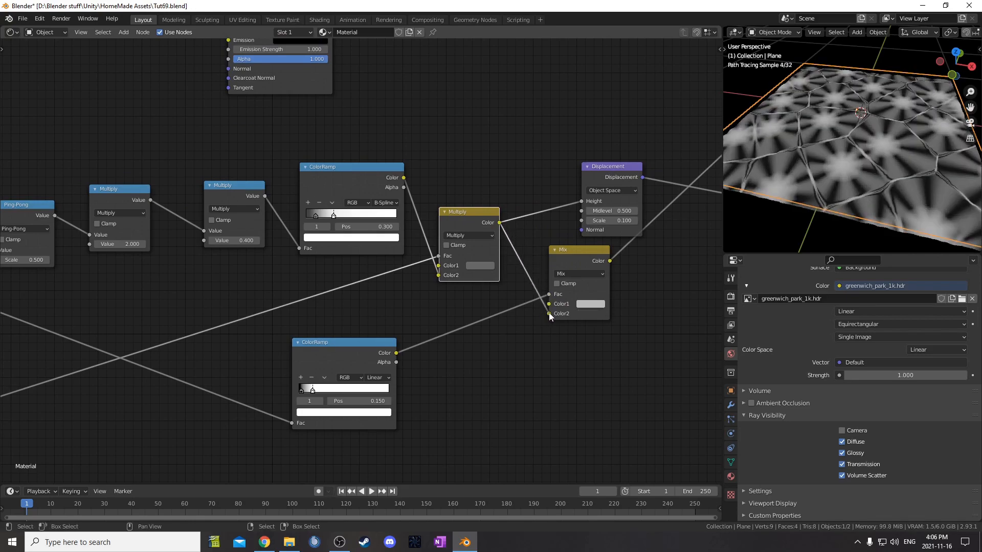
Set the Mix node's Color1 to hex 7C7C7C
left_click(591, 304)
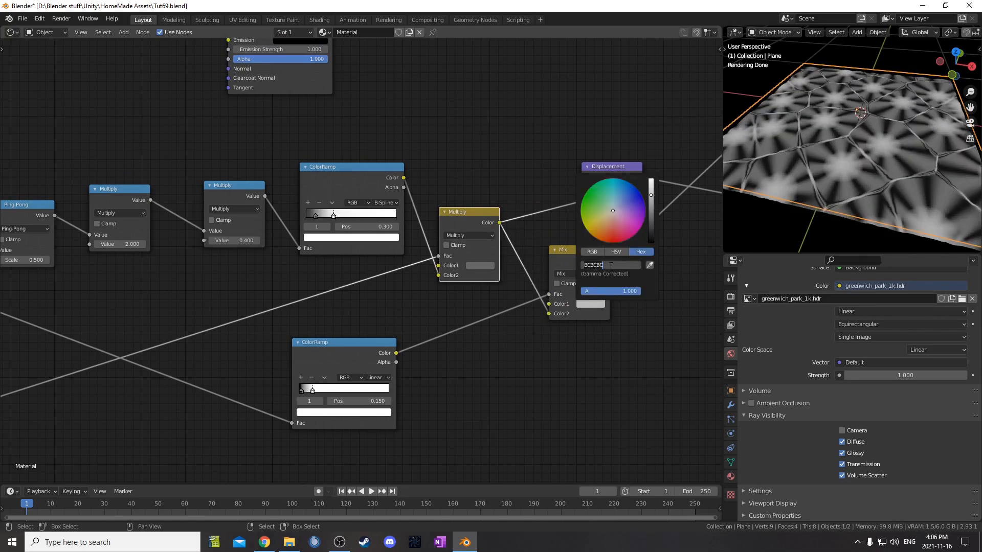
type("7c7c7c")
key("Return")
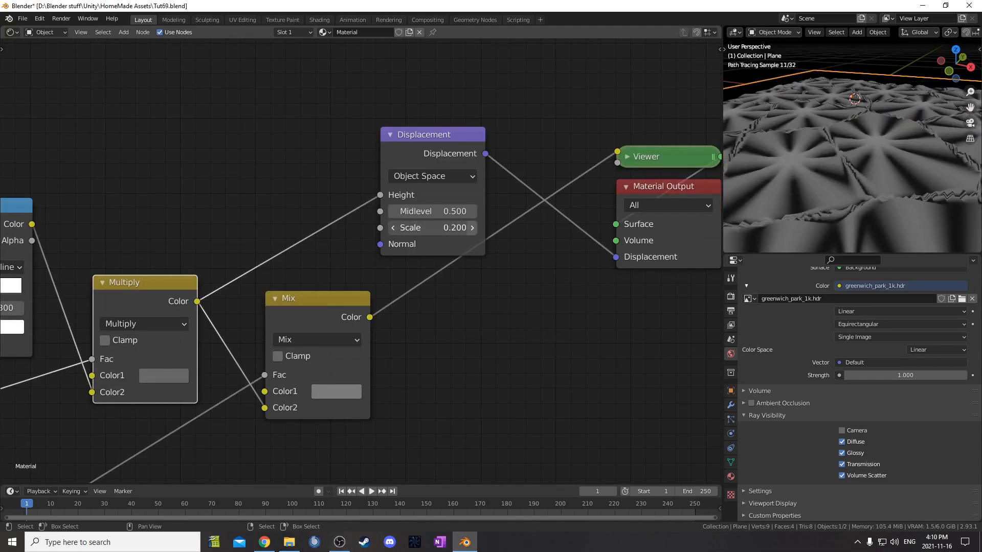
Increase the Displacement node's Scale to 0.500 and inspect the displaced plane from a lower angle
left_click(472, 227)
left_click(472, 227)
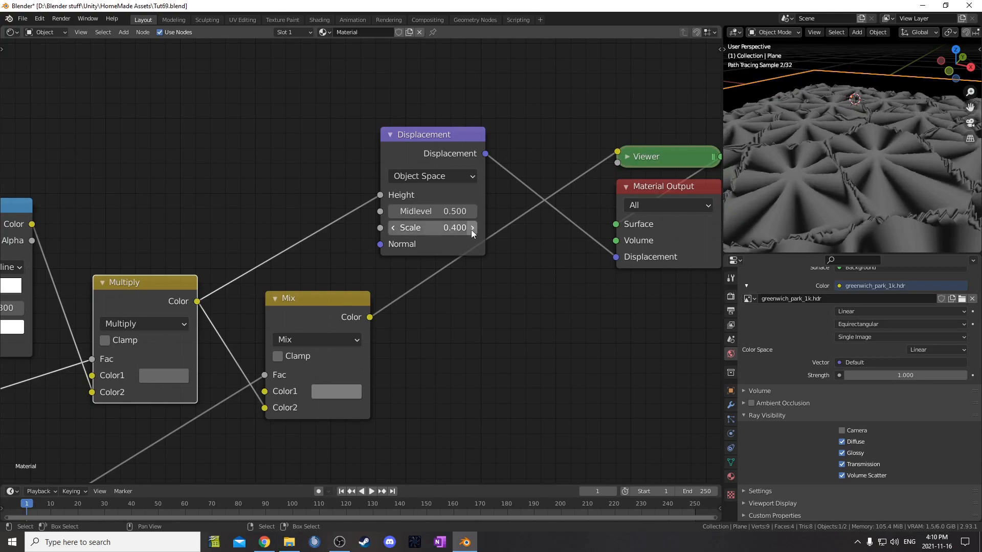
left_click(472, 227)
middle_click_drag(882, 144, 872, 144)
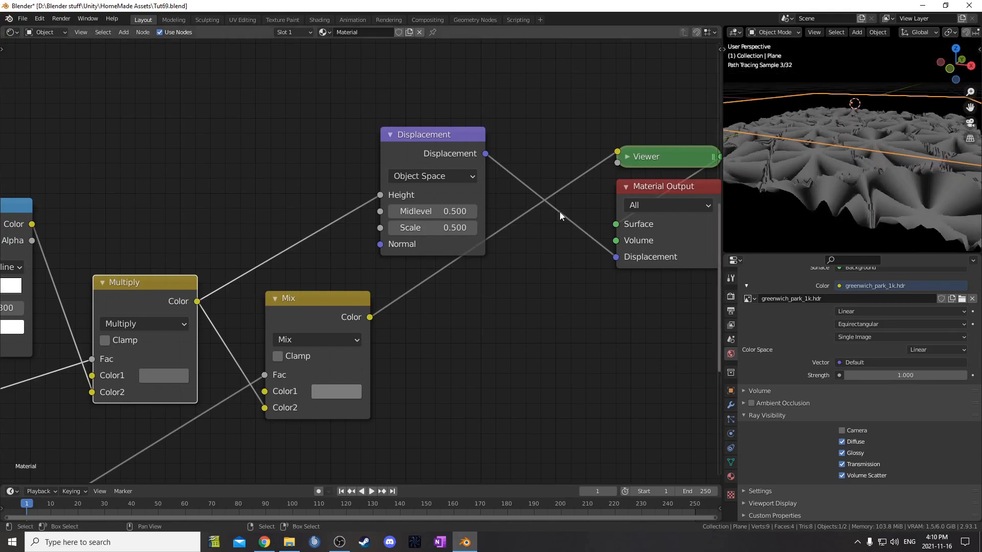
Connect the Mix node's Color output to the Displacement node's Height and shift the Displacement node slightly up
middle_click_drag(447, 272, 467, 299)
left_click_drag(390, 345, 402, 226)
left_click_drag(434, 188, 457, 167)
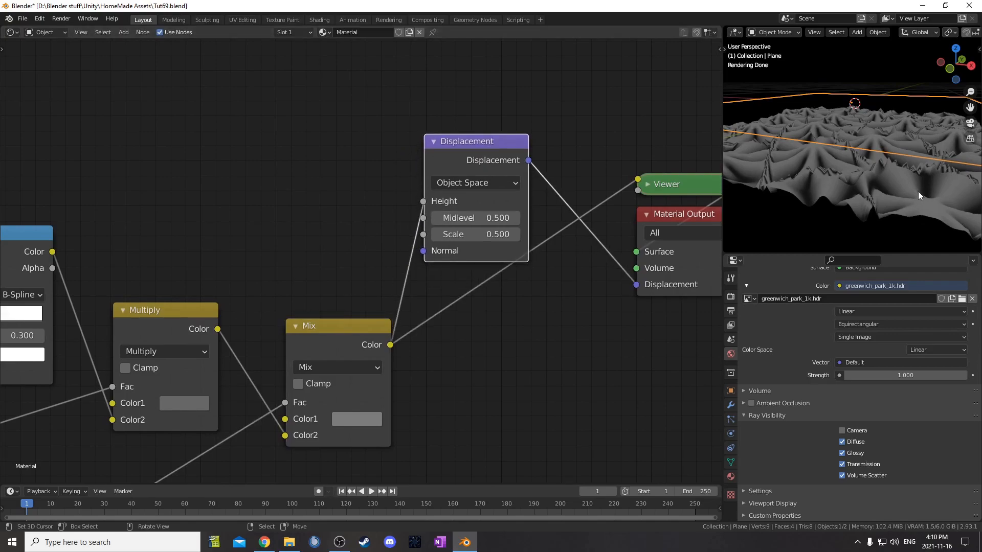
scroll(916, 190, "up", 1)
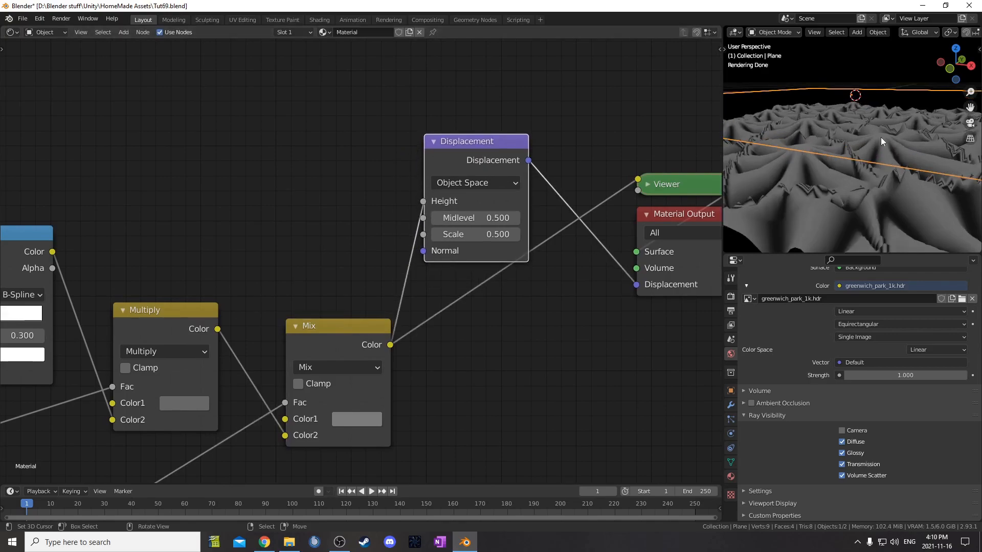
Duplicate the Voronoi Texture's ColorRamp with its incoming Distance link and place the copy below the original
scroll(449, 248, "down", 7)
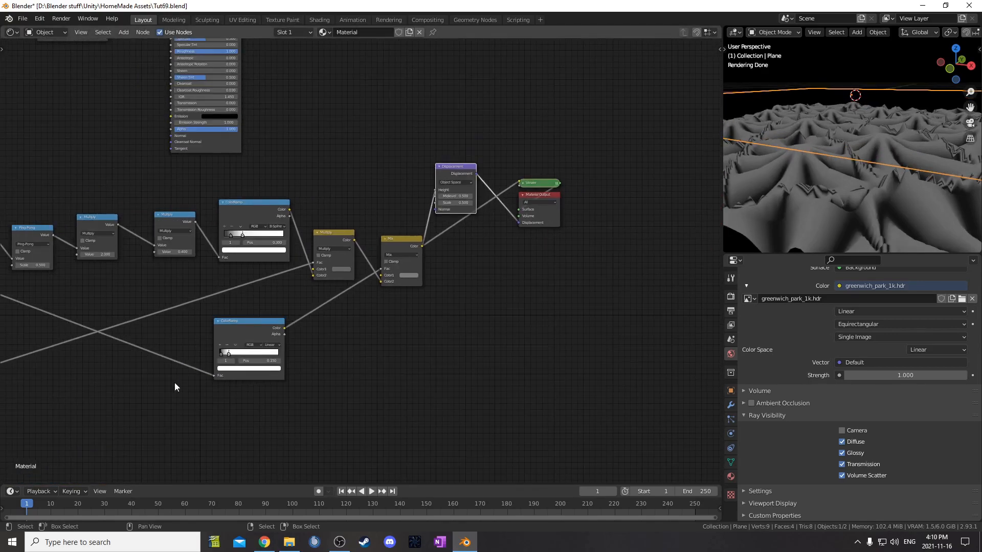
middle_click_drag(229, 309, 295, 315)
middle_click_drag(164, 341, 255, 301)
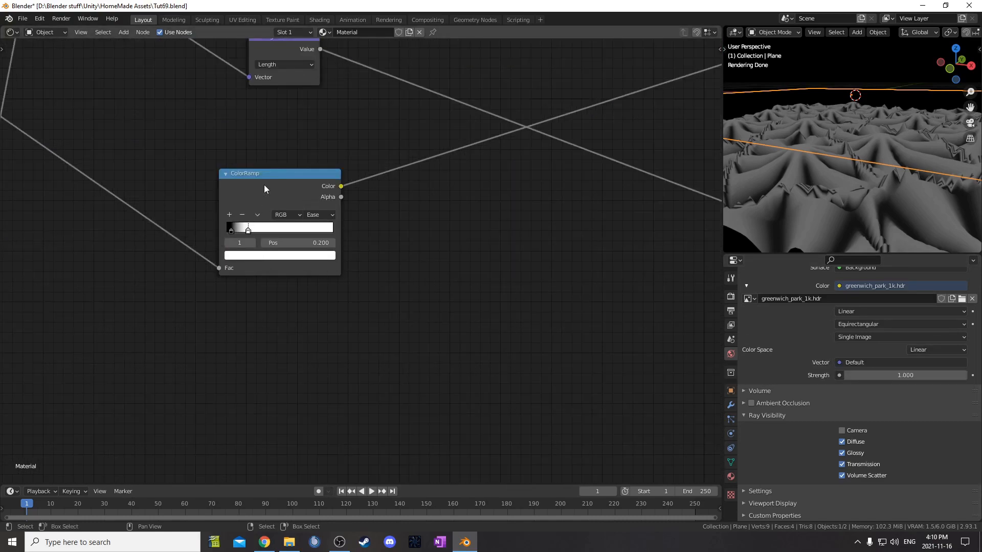
scroll(263, 188, "down", 3)
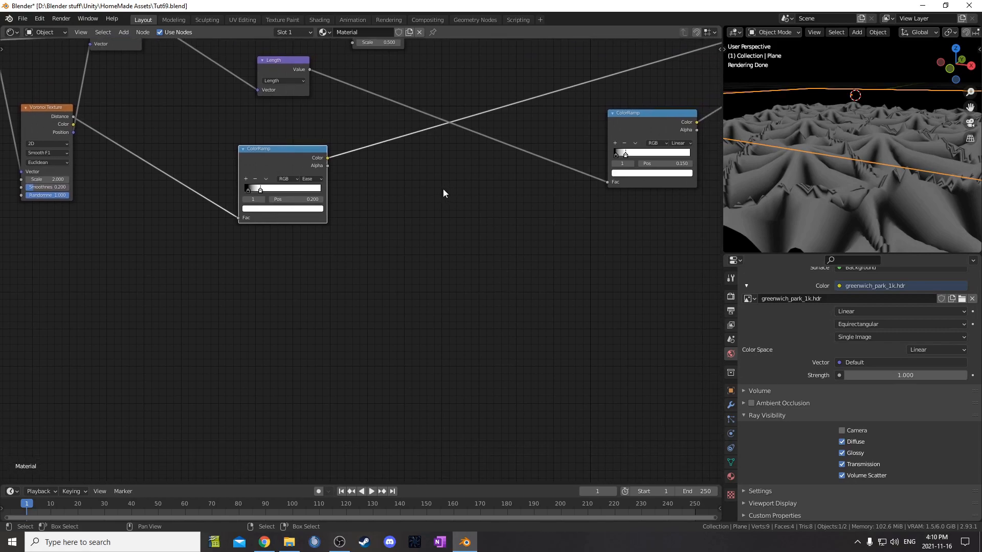
key("shift+d")
left_click(484, 323)
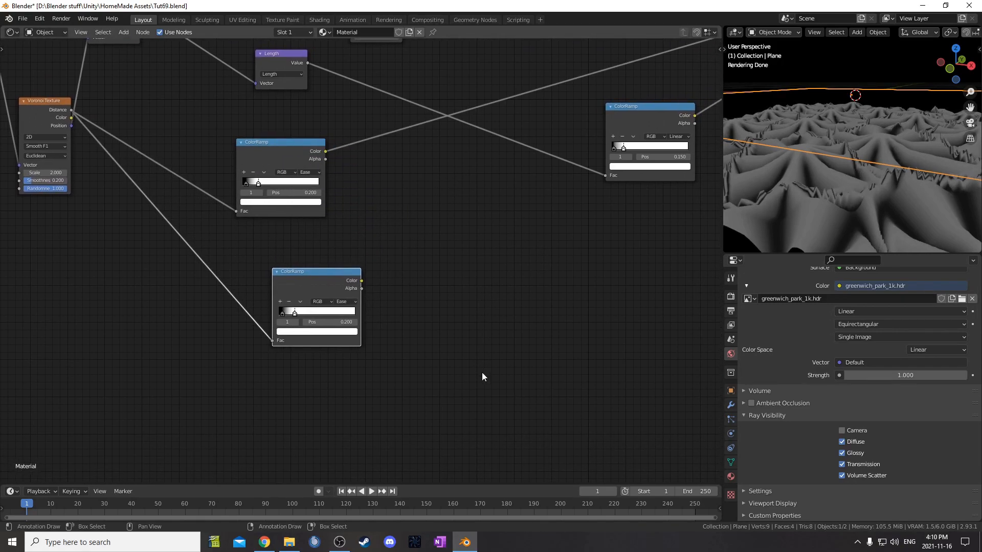
Add two stops to the duplicated ColorRamp and spread them beyond the white stop, the last at about 0.794
scroll(404, 381, "up", 5)
middle_click_drag(345, 399, 508, 335)
scroll(486, 333, "up", 2)
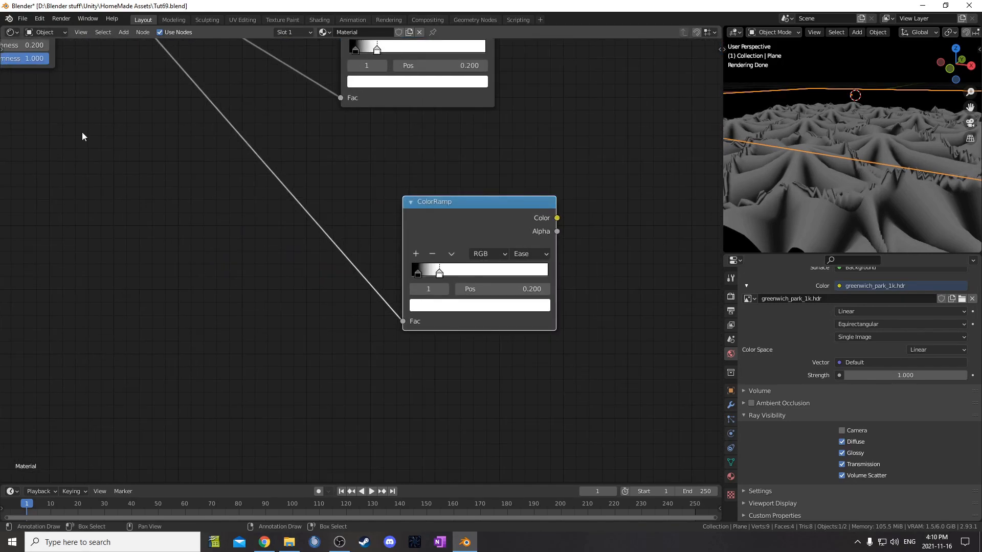
scroll(137, 173, "down", 1)
middle_click_drag(137, 173, 127, 201)
scroll(458, 361, "up", 3)
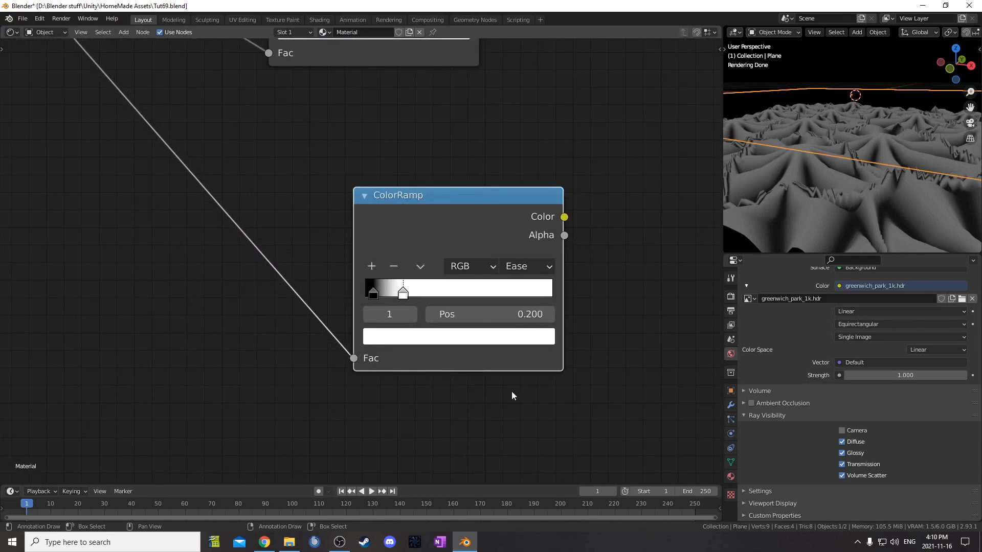
left_click(371, 266)
left_click(370, 269)
left_click_drag(389, 293, 524, 296)
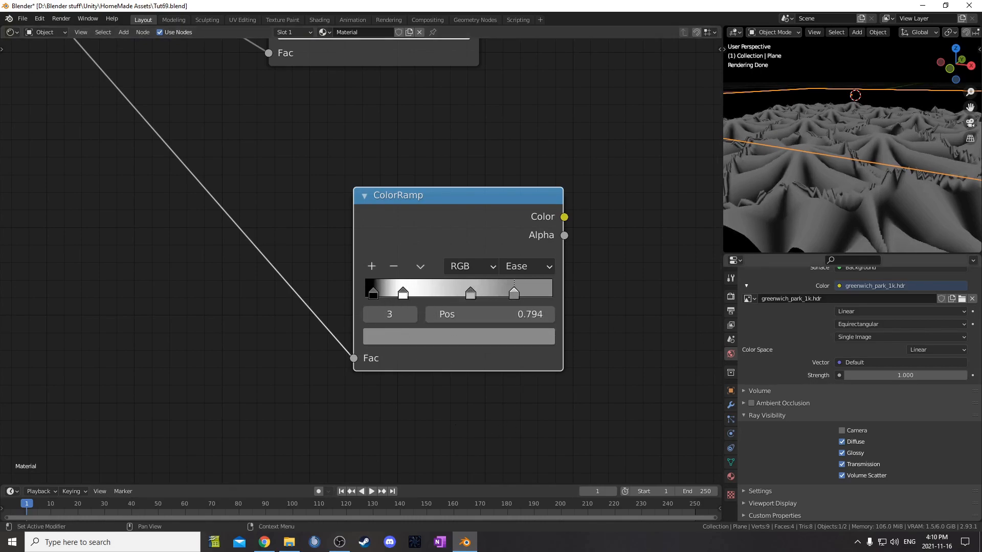
Move the duplicated ColorRamp's white stop to position 0.000 and set its black stop to position 0.827
scroll(404, 302, "up", 2)
left_click_drag(412, 304, 307, 309)
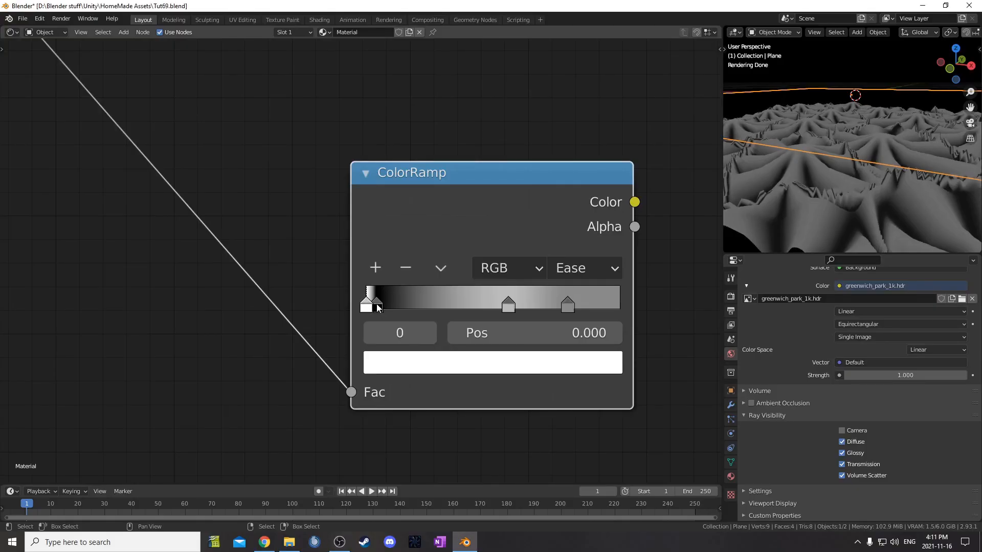
left_click_drag(376, 306, 594, 306)
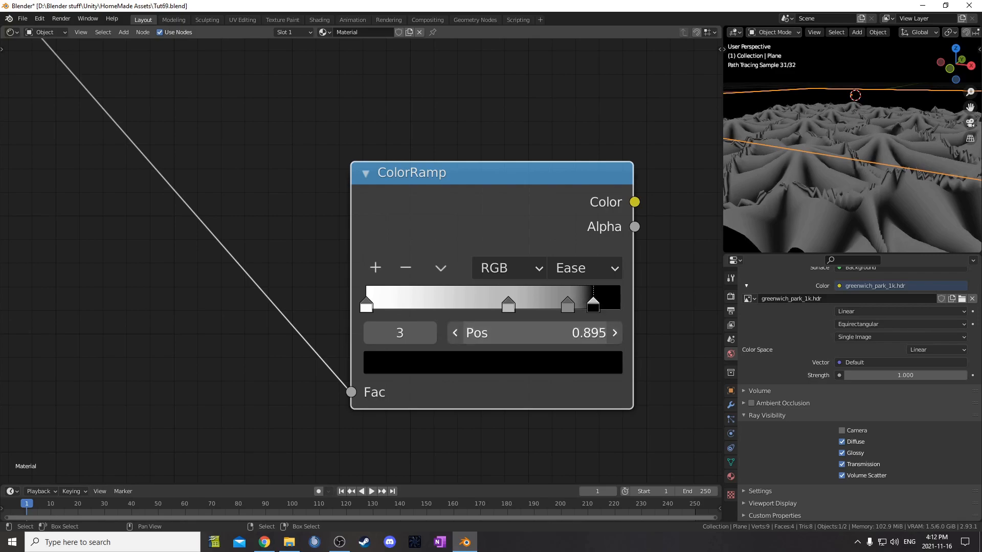
double_click(582, 334)
type(".8")
key("Return")
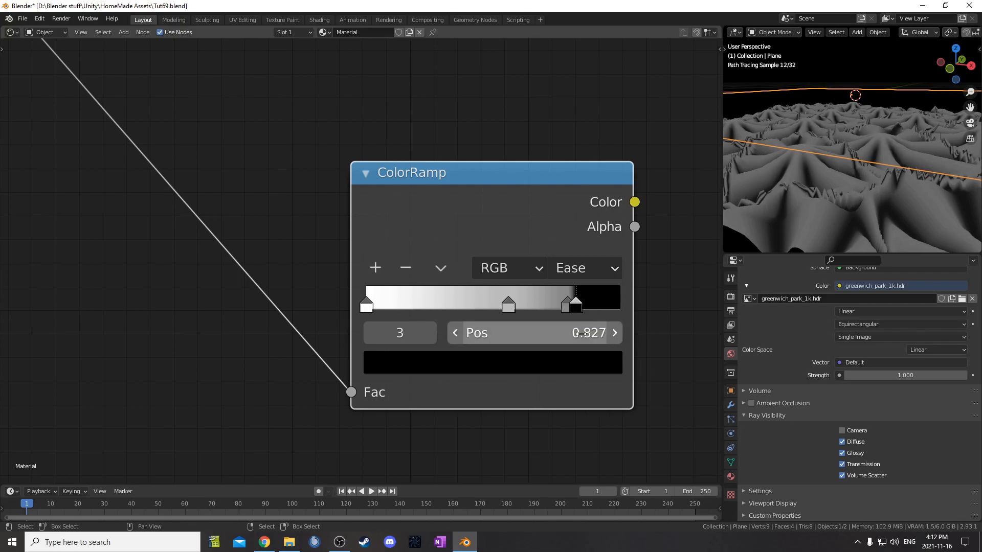
Set the duplicated ColorRamp's light grey stop to position 0.414 and its darker grey stop to position 0.660
left_click_drag(508, 304, 429, 304)
left_click_drag(552, 307, 481, 313)
left_click(428, 308)
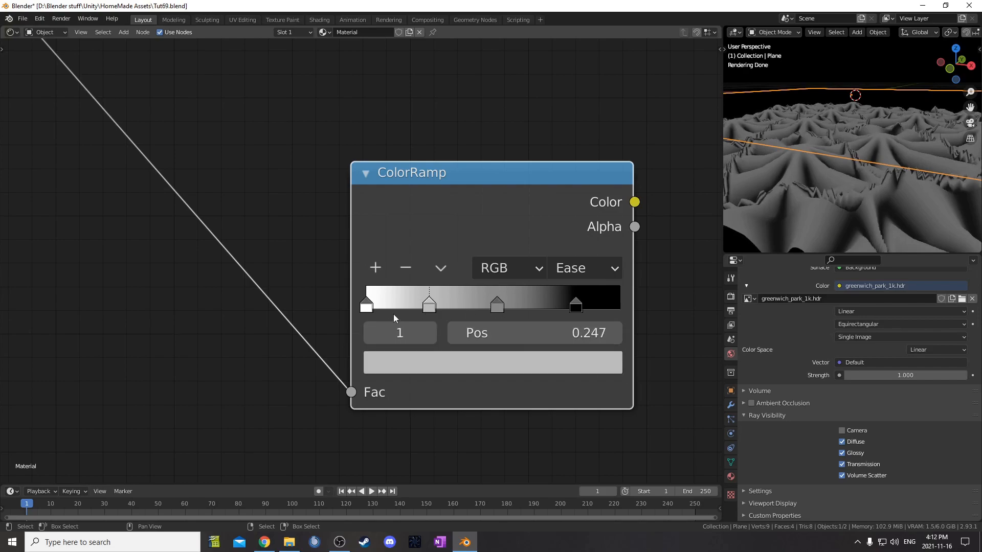
left_click(505, 338)
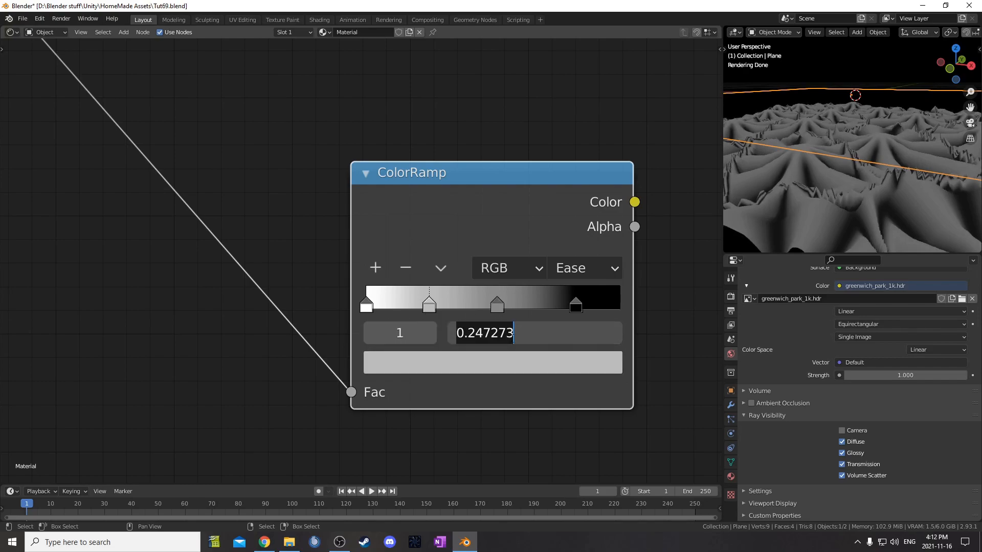
type(".414")
key("Return")
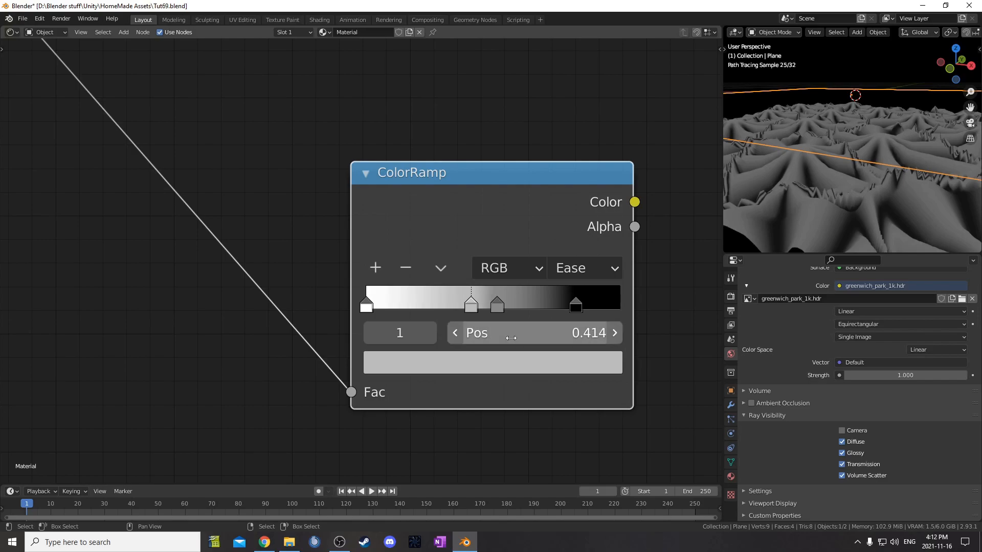
left_click(498, 306)
left_click(525, 331)
type(".66")
key("Return")
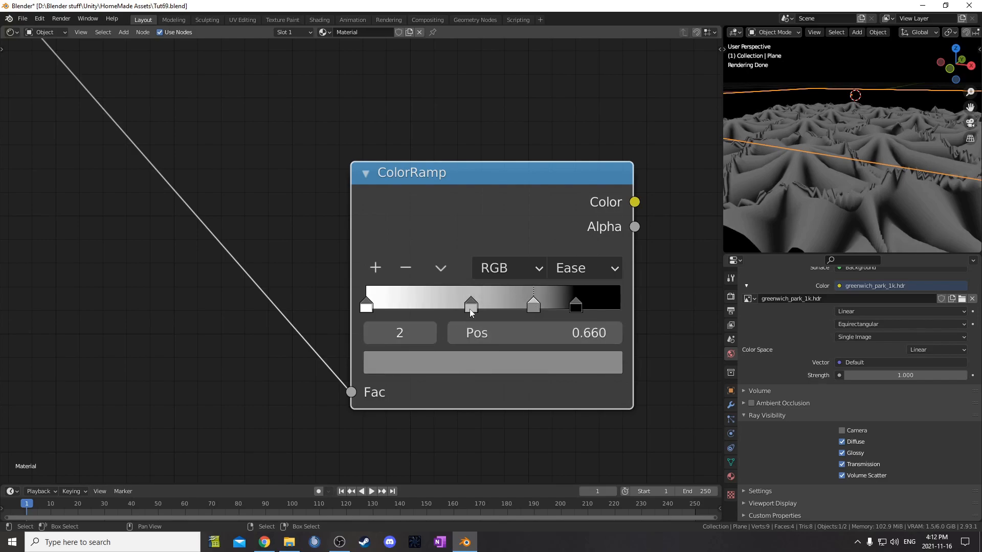
Set the colour of the duplicated ColorRamp's stop at 0.414 to hex 494949
left_click(471, 306)
left_click(464, 363)
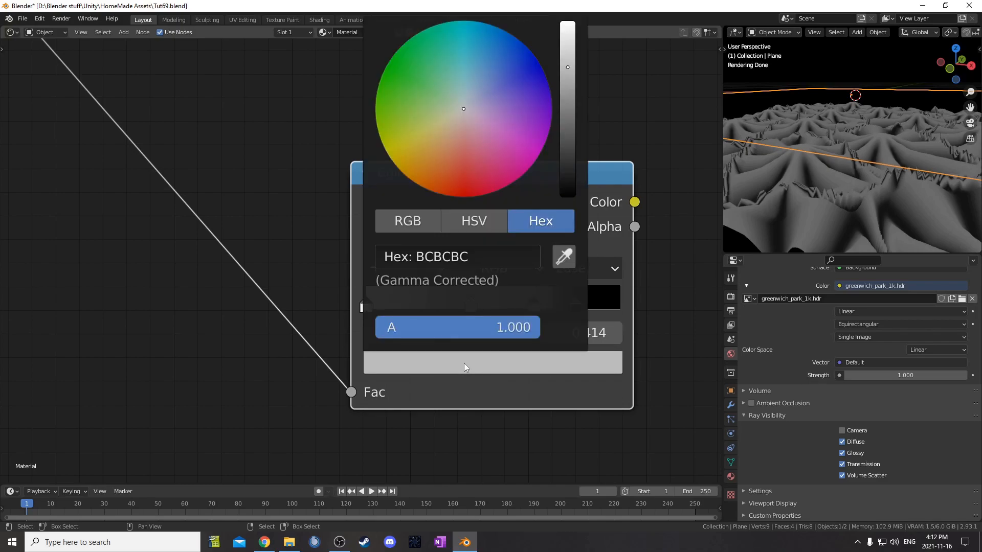
left_click(468, 251)
type("494949")
key("Return")
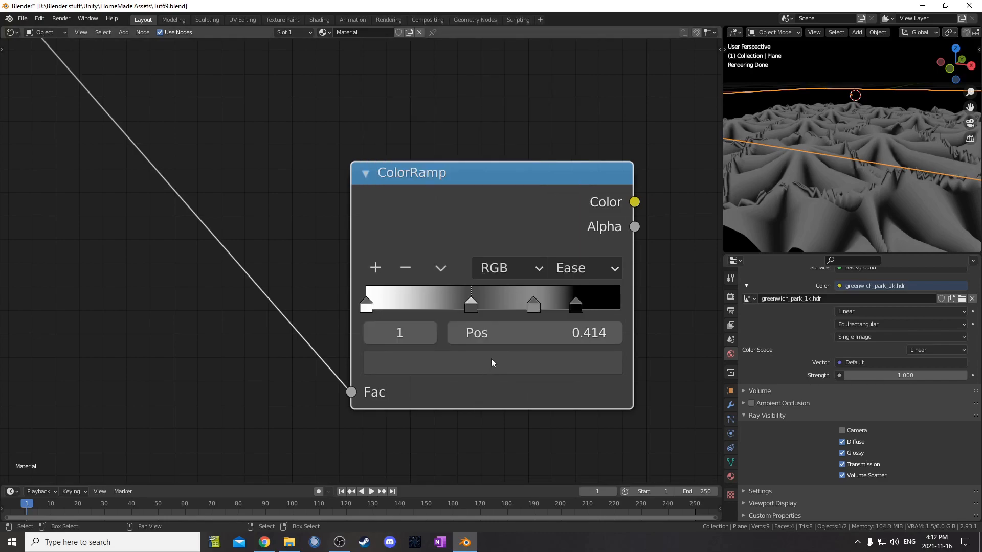
Set the colour of the duplicated ColorRamp's stop at 0.660 to hex 353535 and save the file
left_click(532, 304)
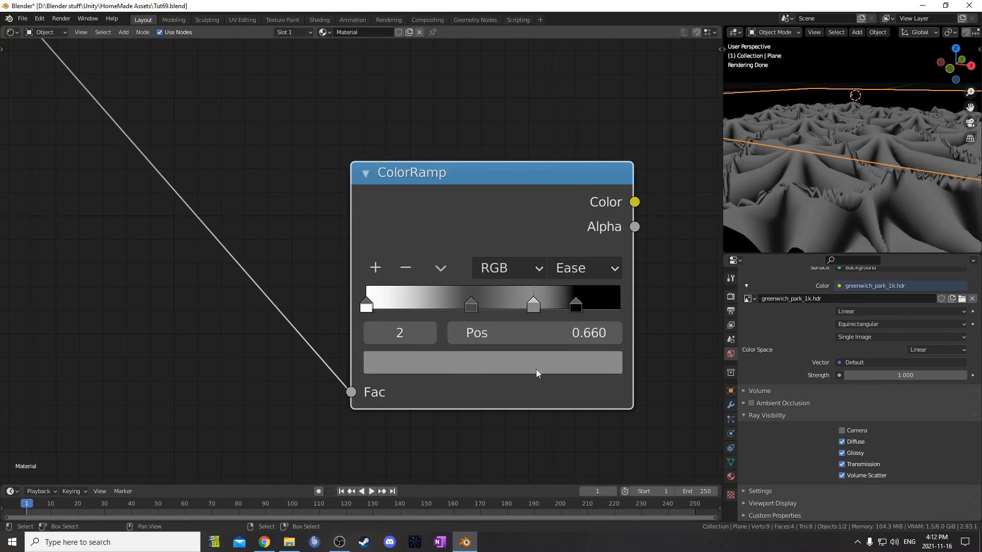
left_click(536, 369)
left_click(495, 259)
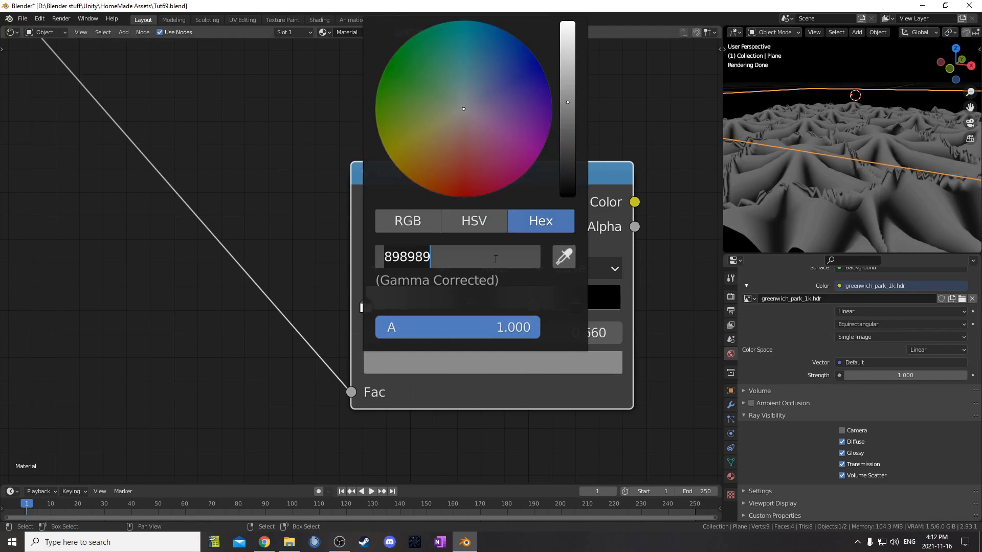
type("353535")
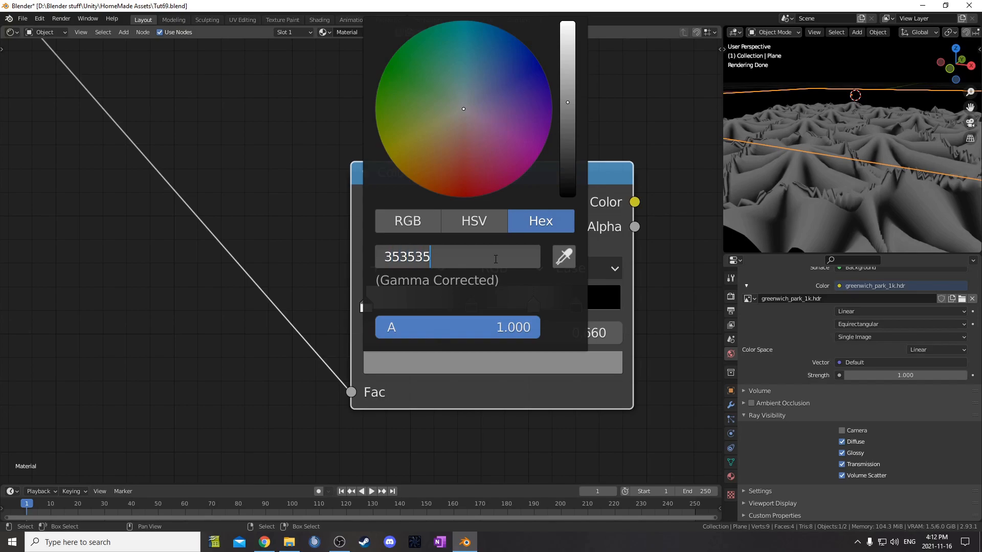
key("Return")
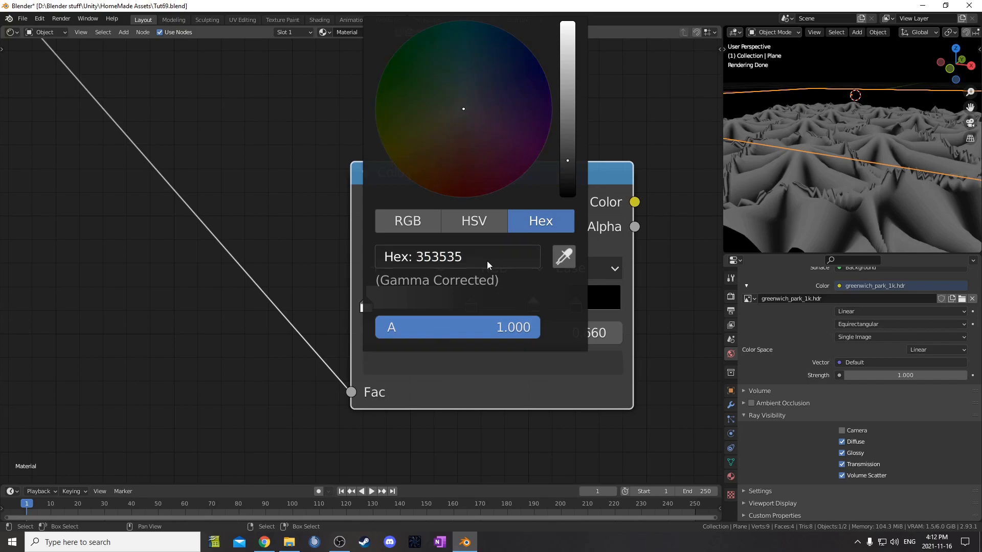
key("ctrl+s")
Preview the duplicated ColorRamp on the plane and move the node beneath the Length node's Linear ColorRamp
scroll(261, 327, "down", 5)
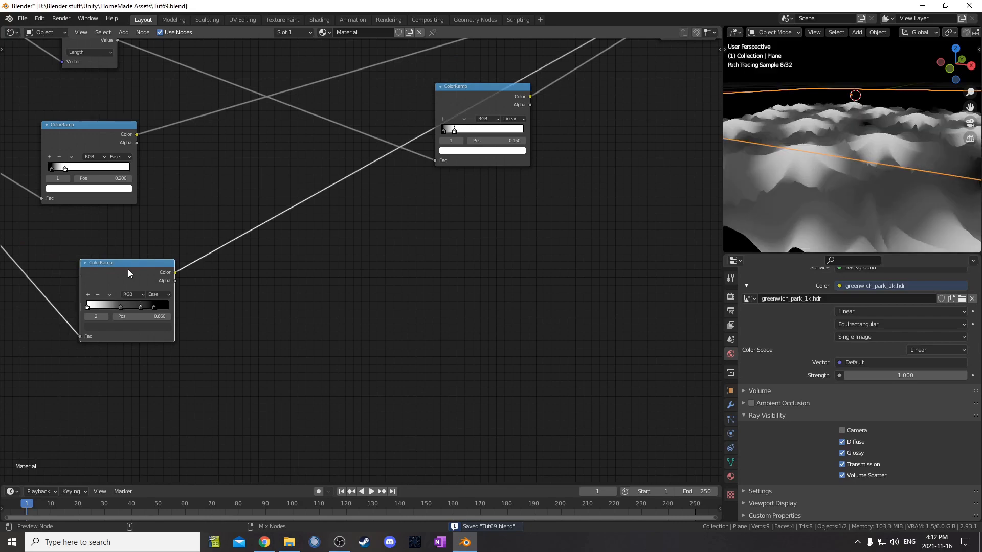
scroll(128, 271, "down", 2)
left_click_drag(194, 270, 369, 253)
middle_click_drag(808, 157, 824, 201)
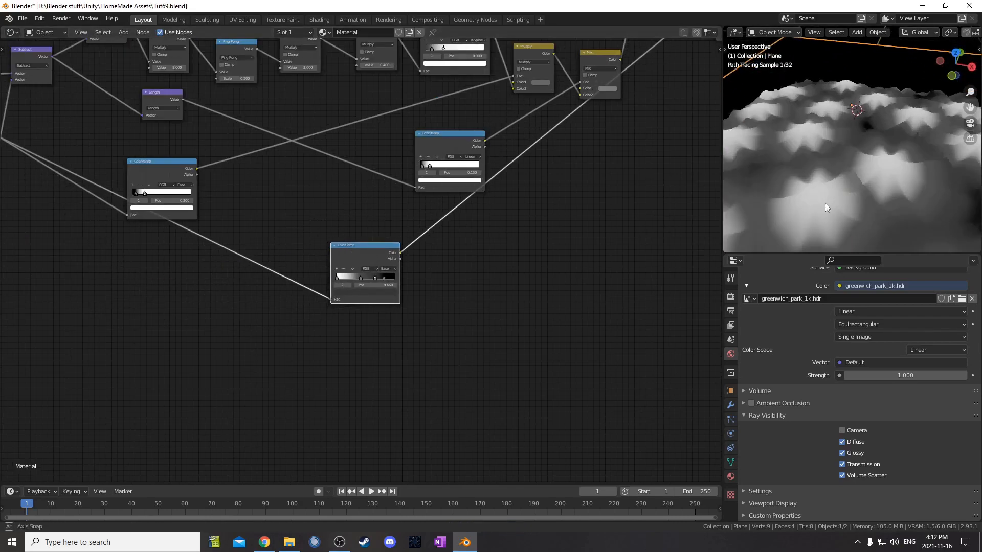
middle_click_drag(878, 183, 863, 152)
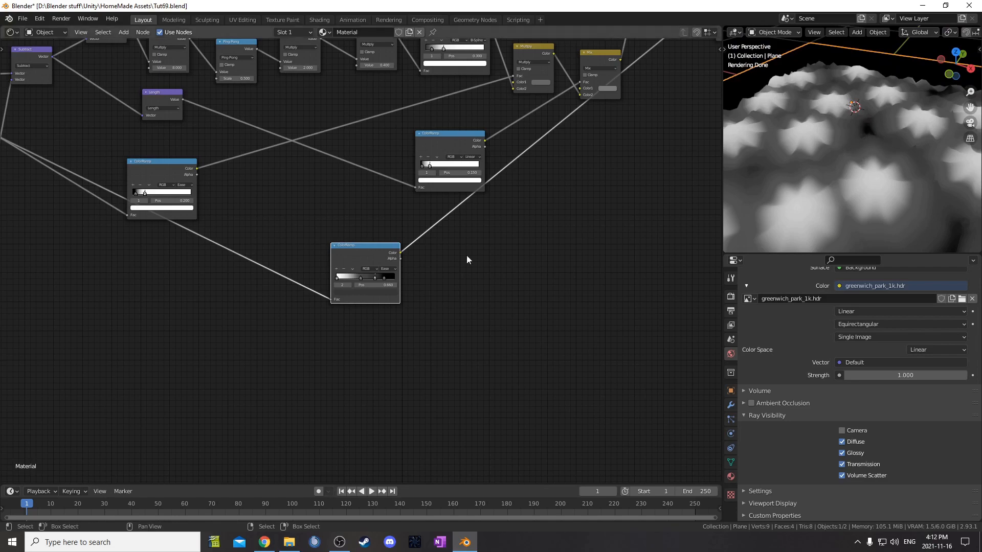
middle_click_drag(458, 269, 363, 272)
scroll(363, 272, "down", 4)
middle_click_drag(455, 237, 412, 264)
left_click_drag(268, 286, 355, 270)
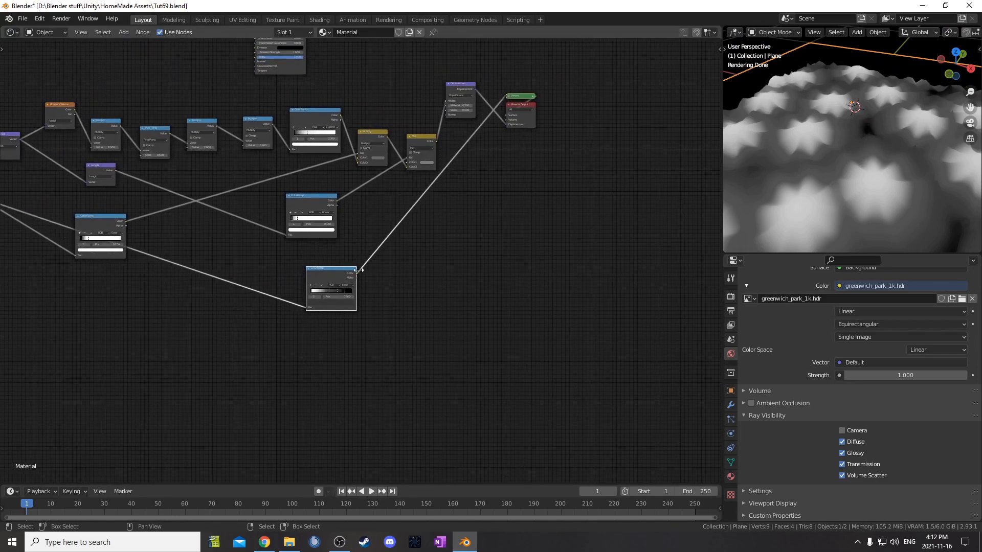
Add a Mix colour node and insert it on the link between the duplicated ColorRamp and the Viewer
scroll(354, 270, "up", 4)
middle_click_drag(473, 243, 405, 265)
scroll(405, 265, "up", 3)
key("shift+a")
left_click(451, 235)
type("mix")
key("Return")
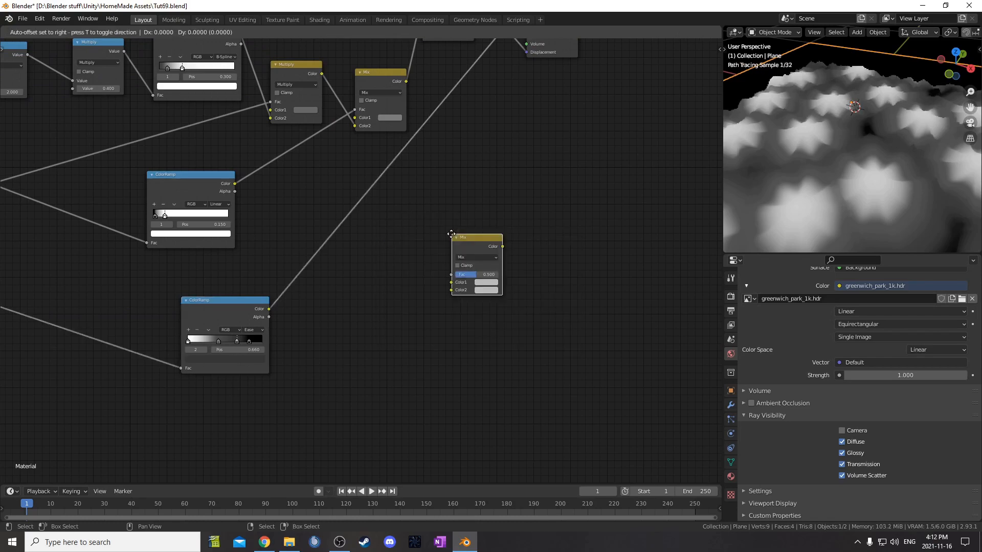
left_click(422, 96)
middle_click_drag(488, 145, 522, 217)
scroll(521, 216, "up", 1)
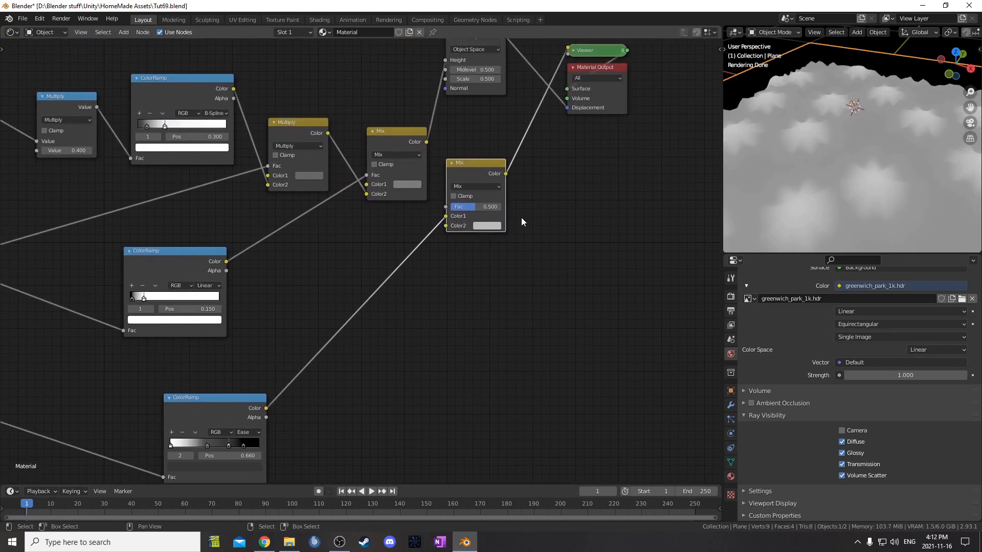
Move the ColorRamp link to the new Mix node's Color2 and connect the previous Mix node's Color to Color1
left_click_drag(446, 216, 449, 226)
middle_click_drag(465, 245, 455, 277)
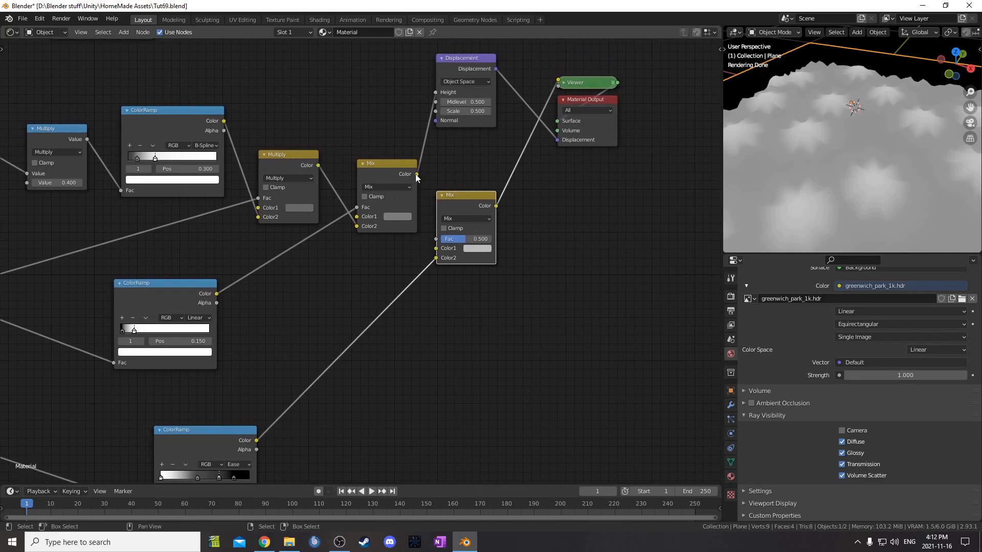
left_click_drag(416, 174, 439, 244)
left_click_drag(446, 190, 488, 184)
Set the new Mix node's blending mode to Multiply and its factor to 0.900
left_click(517, 213)
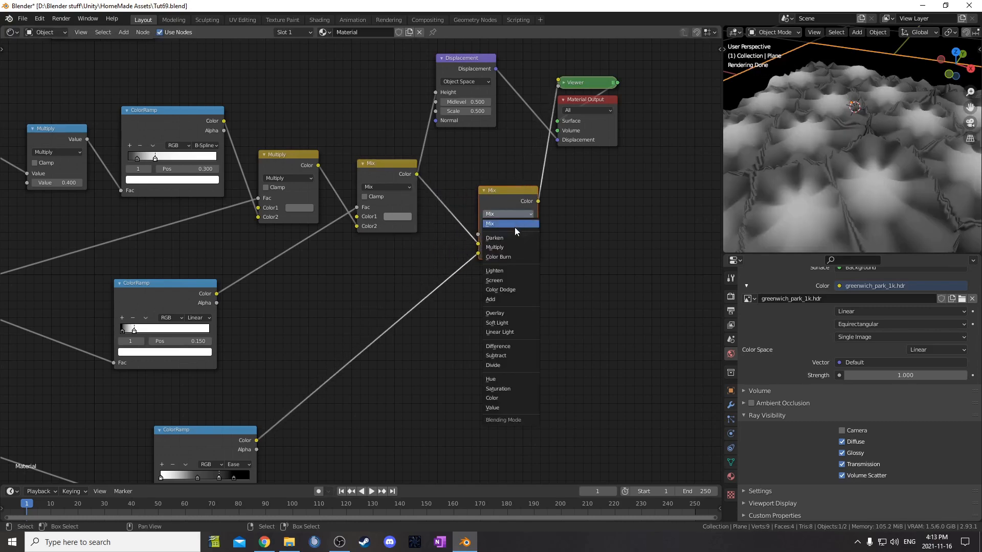
left_click(511, 248)
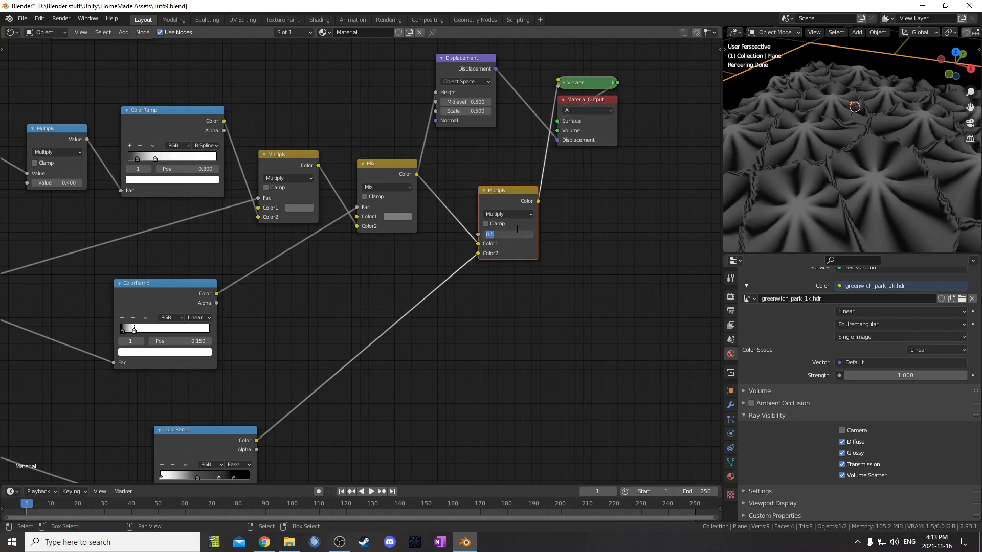
key("Return")
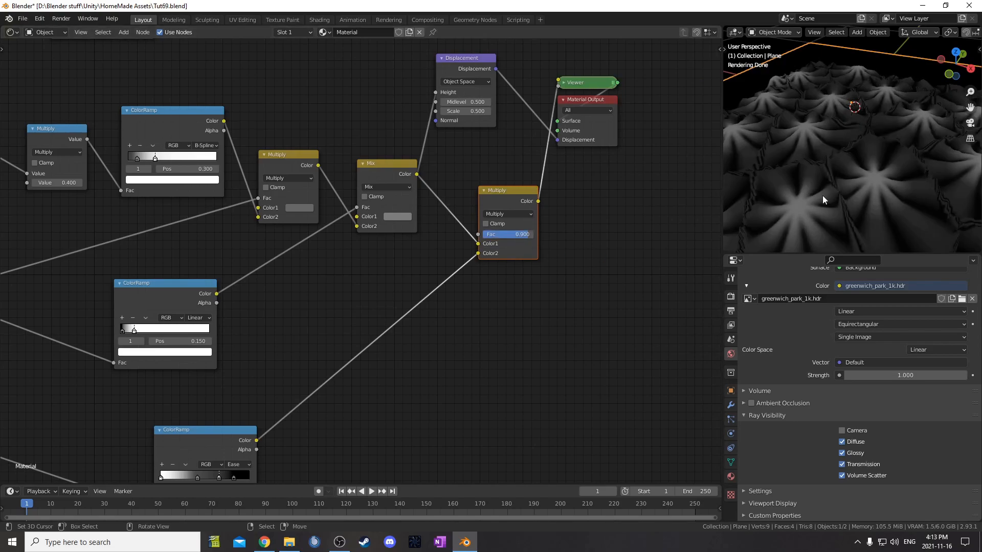
Move the Displacement, Viewer and Material Output nodes further along to make room after the new Multiply node
scroll(475, 303, "down", 3)
middle_click_drag(468, 306, 427, 361)
middle_click_drag(262, 404, 264, 354)
left_click_drag(221, 412, 214, 407)
middle_click_drag(414, 274, 360, 336)
left_click_drag(360, 175, 415, 134)
left_click_drag(377, 109, 545, 249)
left_click_drag(403, 181, 514, 241)
scroll(487, 281, "up", 4)
Connect the new Multiply node's Color to the Displacement node's Height and reposition the Displacement and output nodes
middle_click_drag(469, 292, 414, 312)
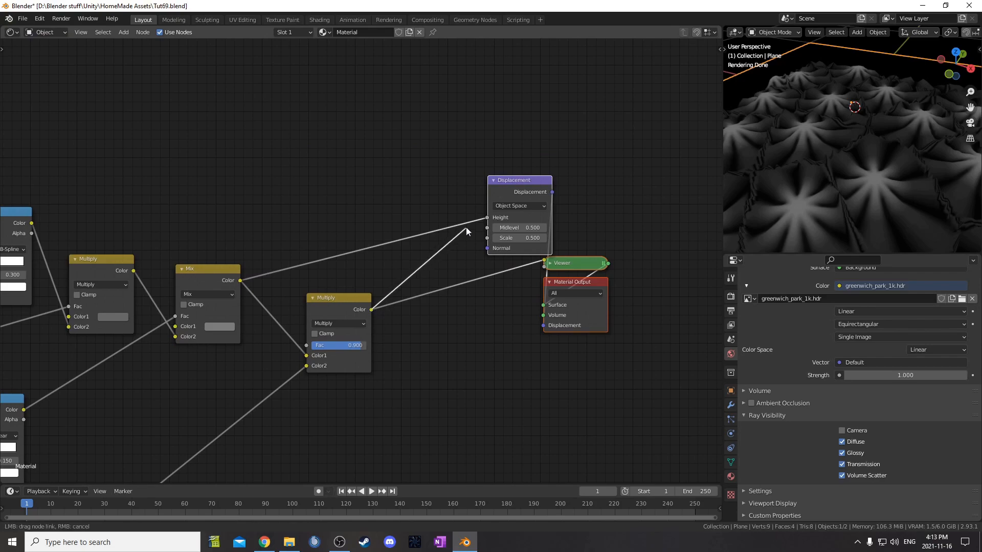
left_click_drag(522, 184, 449, 200)
left_click_drag(450, 284, 606, 369)
key("g")
left_click(628, 344)
scroll(577, 358, "down", 1)
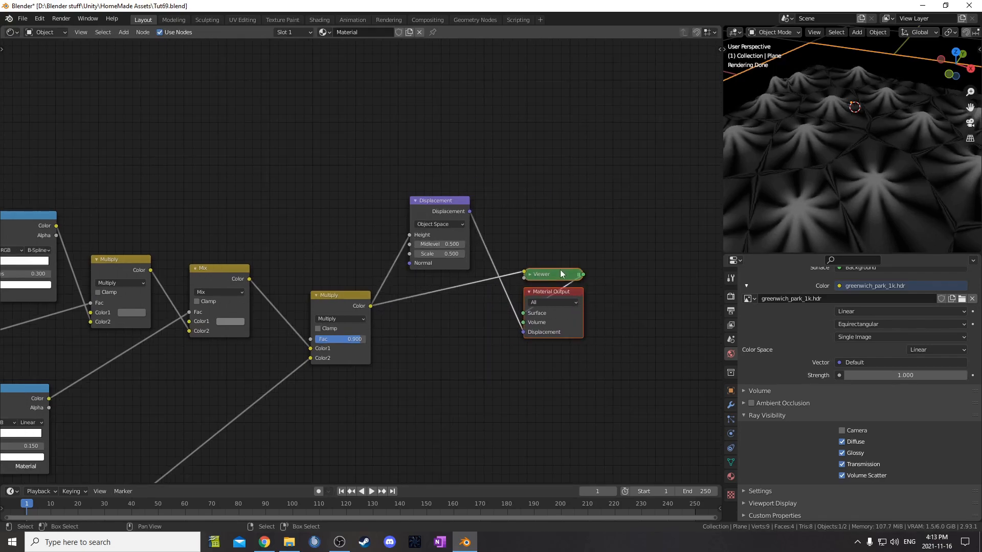
Set the Displacement node's Midlevel to 0 and its Scale to 0.9, and check the peaks in the viewport
middle_click_drag(944, 239, 818, 215)
scroll(399, 160, "up", 3)
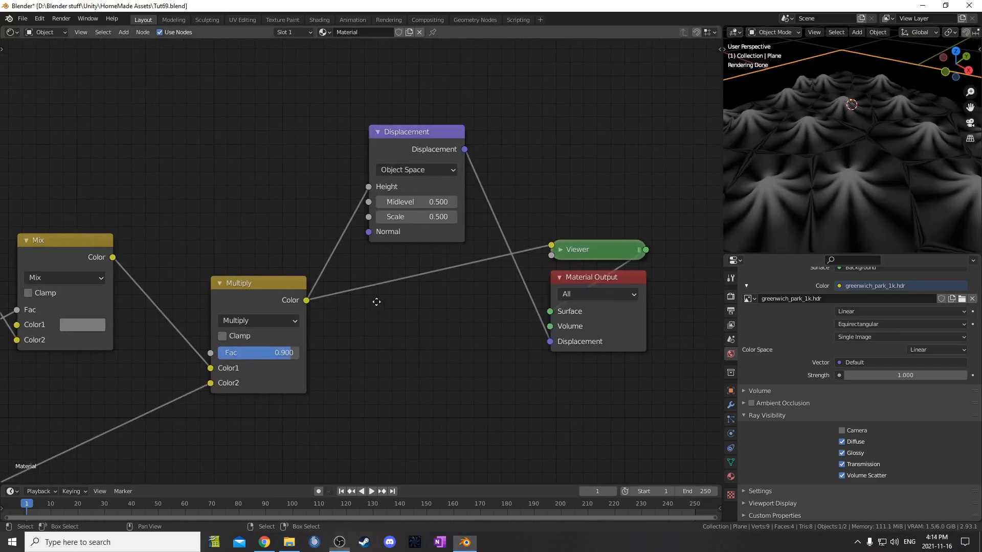
left_click(387, 210)
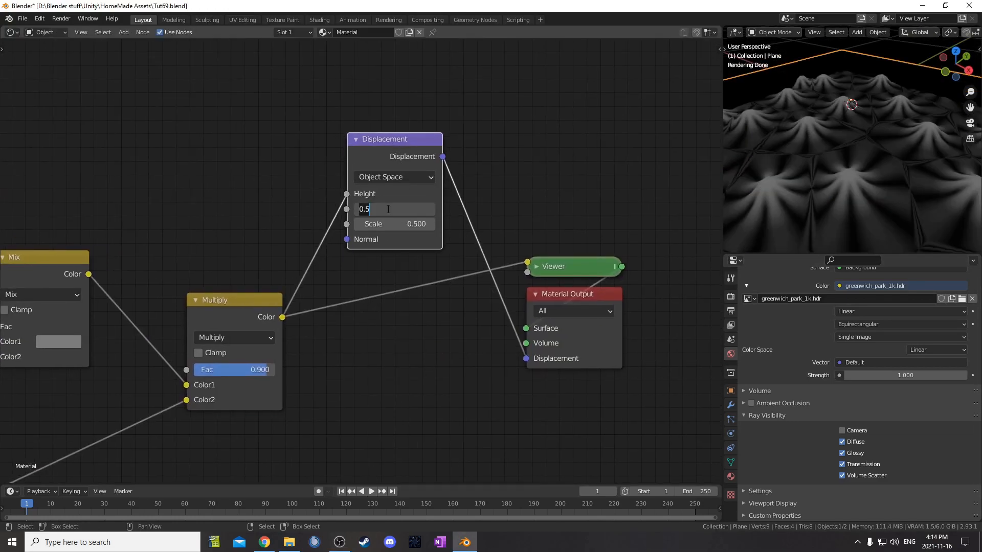
type("0")
key("Tab")
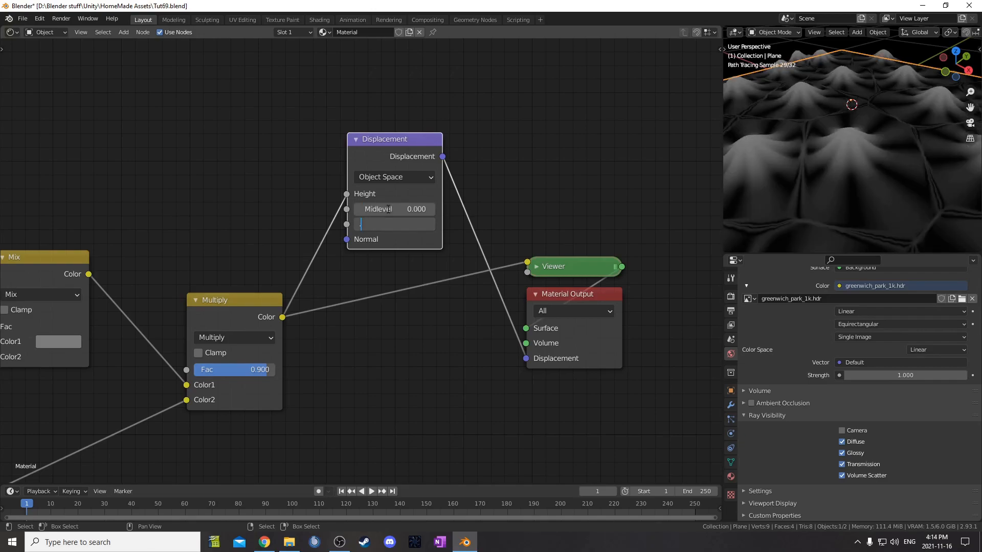
type(".9")
key("Return")
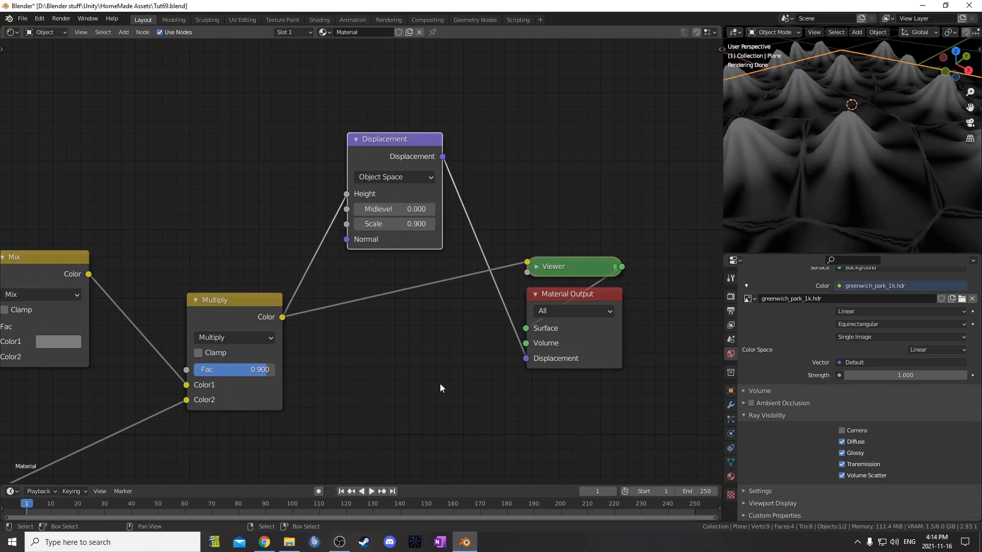
middle_click_drag(925, 142, 820, 139)
Duplicate the Voronoi Texture with its incoming Vector link and place the copy below the original
scroll(820, 139, "down", 5)
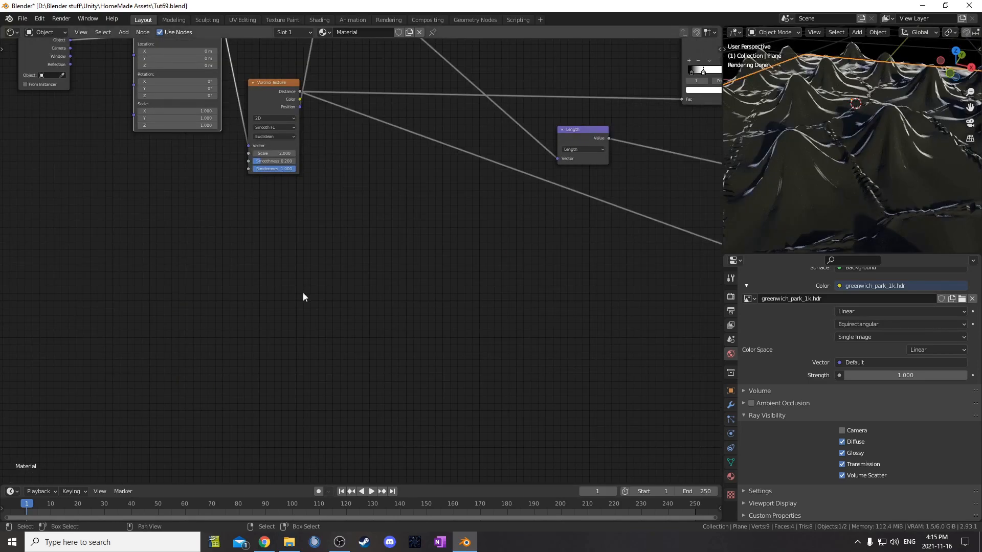
scroll(303, 293, "down", 3)
middle_click_drag(304, 291, 336, 276)
scroll(365, 257, "up", 6)
key("shift+d")
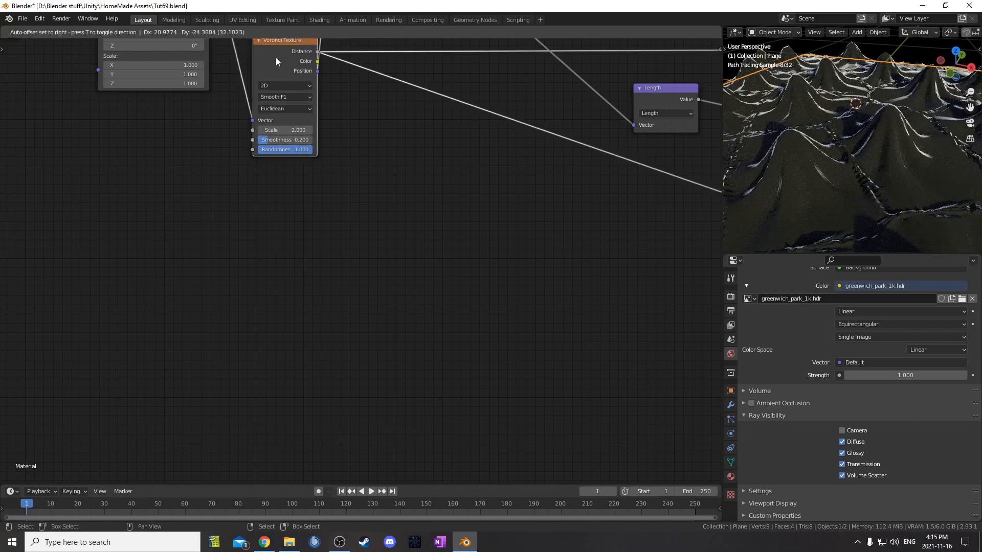
scroll(275, 57, "down", 2)
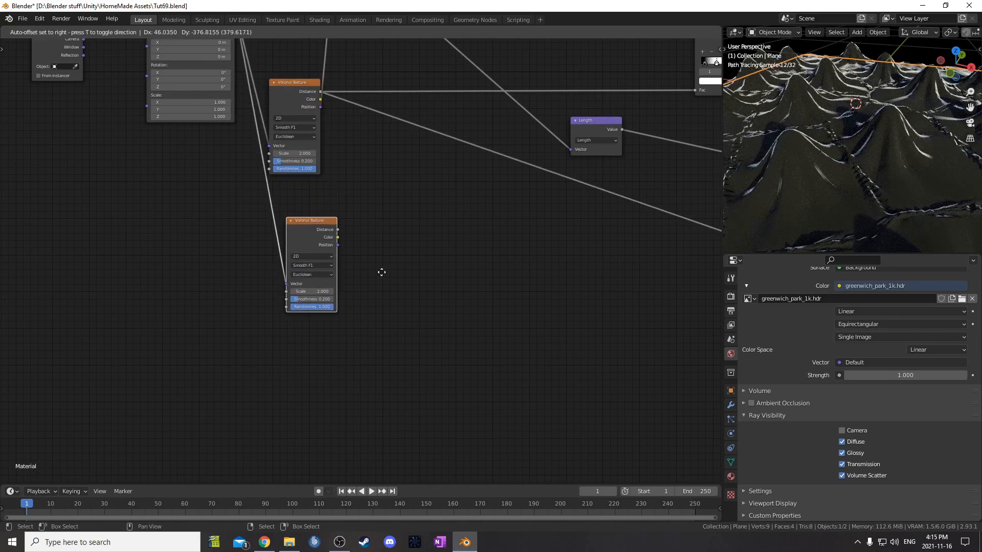
left_click(391, 299)
Switch the duplicated Voronoi Texture's feature output to Distance to Edge and preview it on the plane
scroll(379, 327, "up", 3)
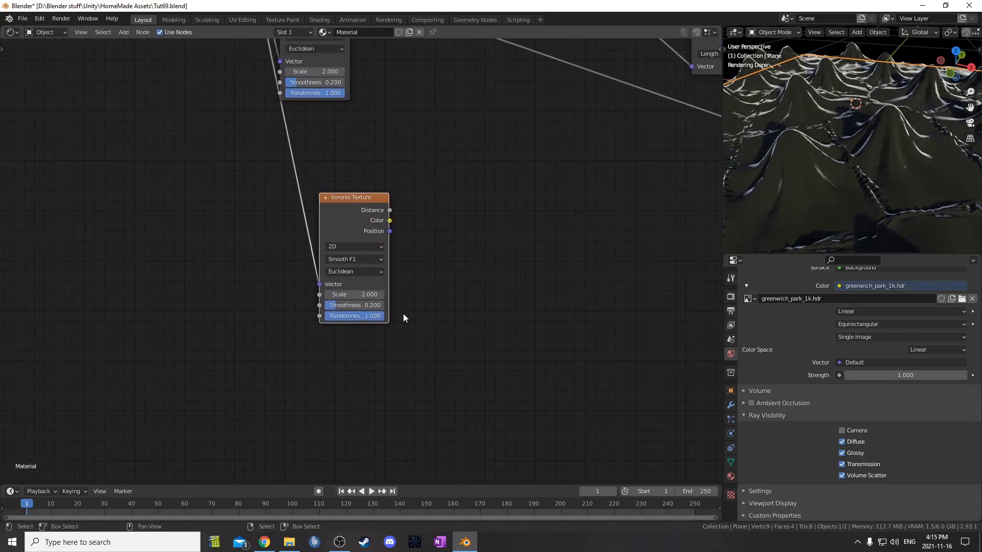
left_click(371, 258)
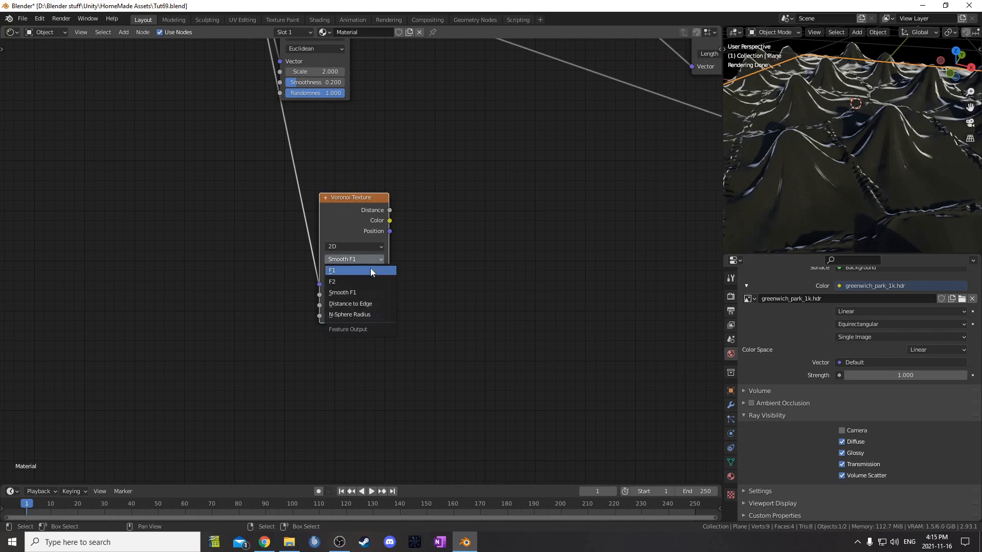
left_click(370, 301)
left_click(354, 208, "ctrl+shift")
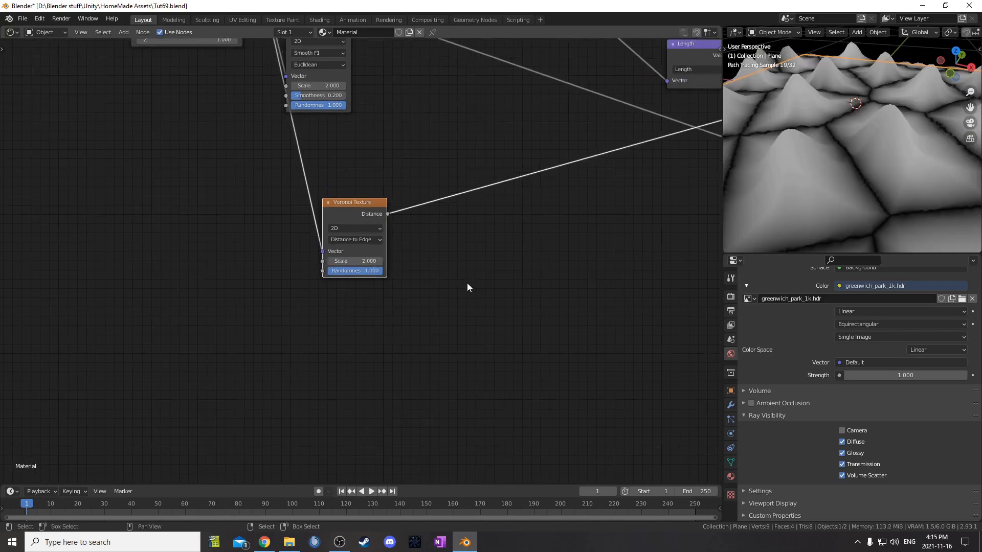
scroll(465, 281, "down", 2)
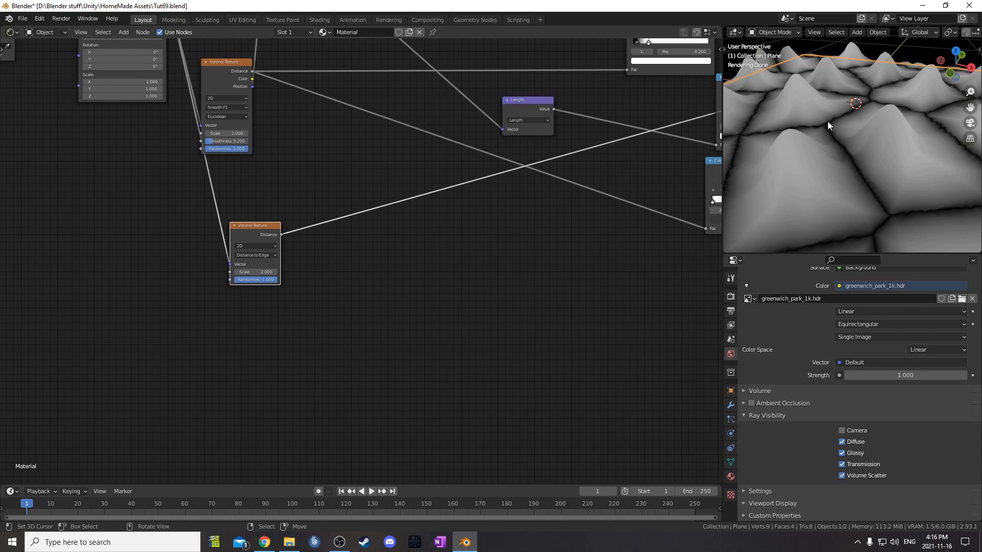
middle_click_drag(500, 285, 470, 281)
Add a ColorRamp and insert it on the Distance to Edge Voronoi's link to the Viewer
key("shift+a")
left_click(471, 282)
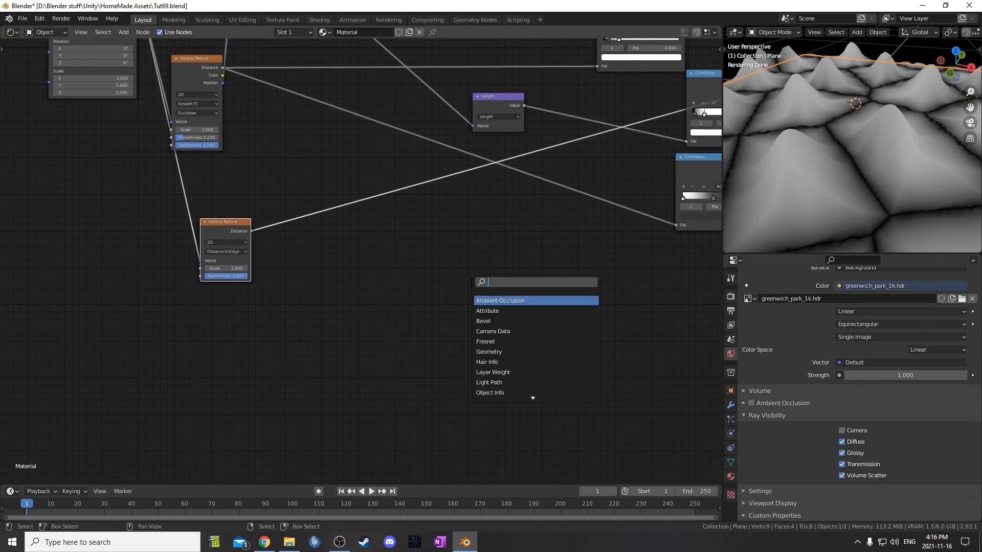
type("color ramp")
key("Return")
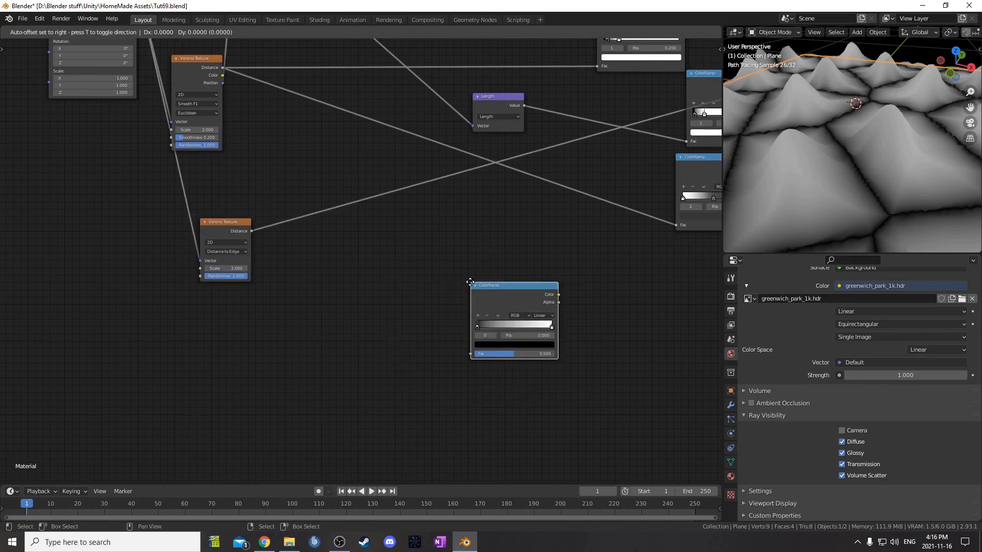
left_click(322, 166)
Set the new ColorRamp's black stop to position 0.027 and its white stop to position 0.05
scroll(387, 227, "up", 3)
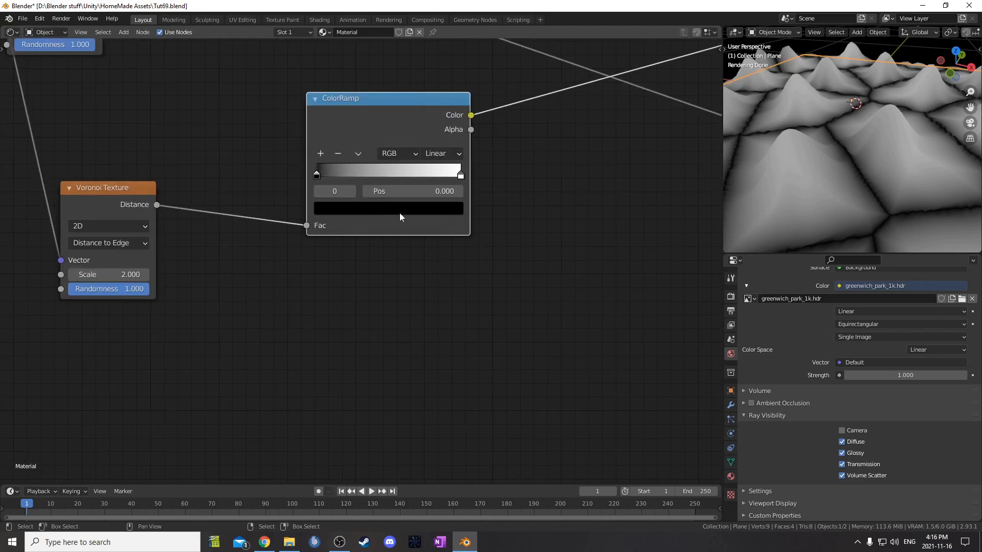
left_click(422, 193)
type(".027")
key("Return")
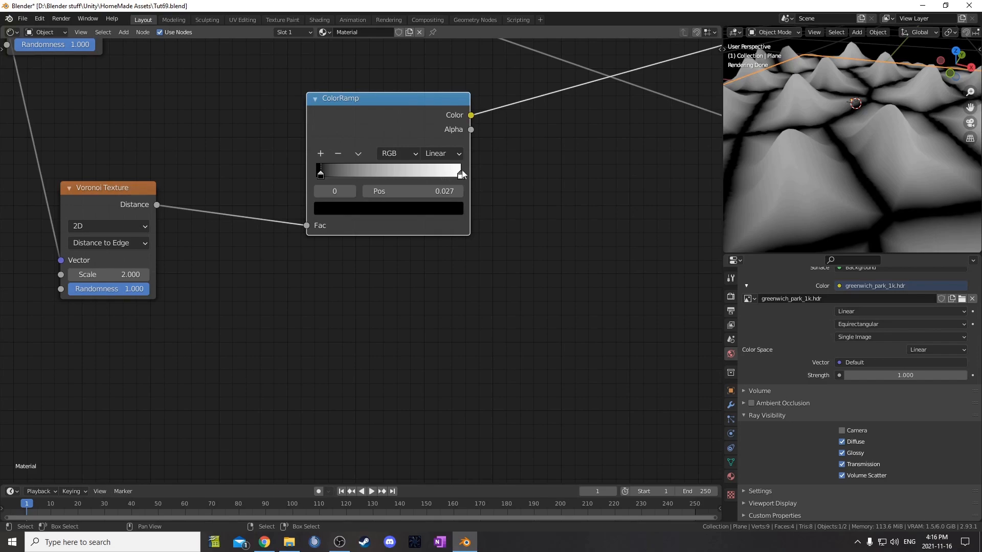
left_click(461, 174)
left_click(427, 193)
type(".05")
key("Return")
Move the Distance to Edge ColorRamp below the other ColorRamps, closer to the final Multiply node
scroll(389, 237, "down", 5)
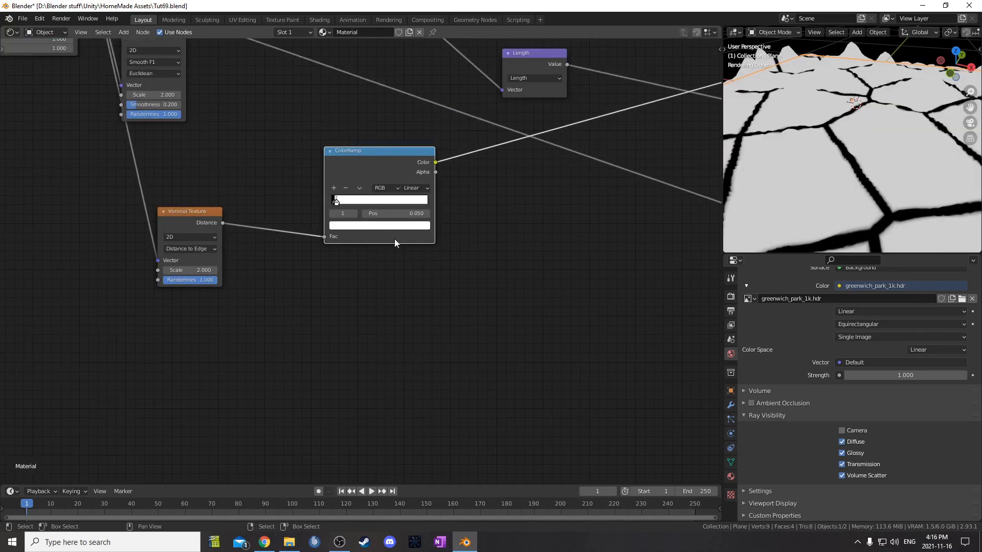
left_click_drag(208, 228, 513, 257)
scroll(547, 266, "up", 3)
middle_click_drag(581, 275, 441, 301)
middle_click_drag(564, 236, 399, 290)
scroll(399, 290, "up", 1)
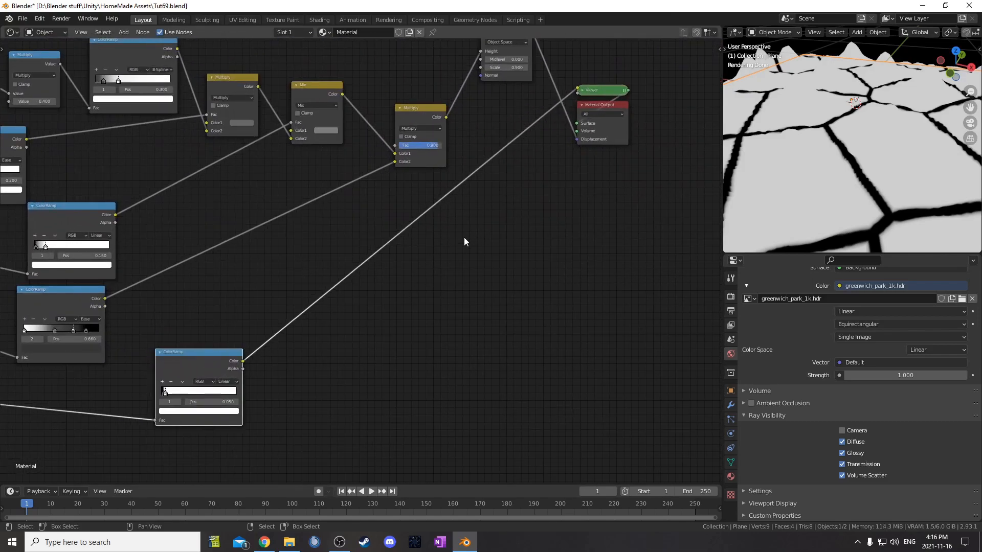
Add a Math node set to Add and insert it on the link between the final Multiply and the Displacement node
middle_click_drag(460, 245, 449, 274)
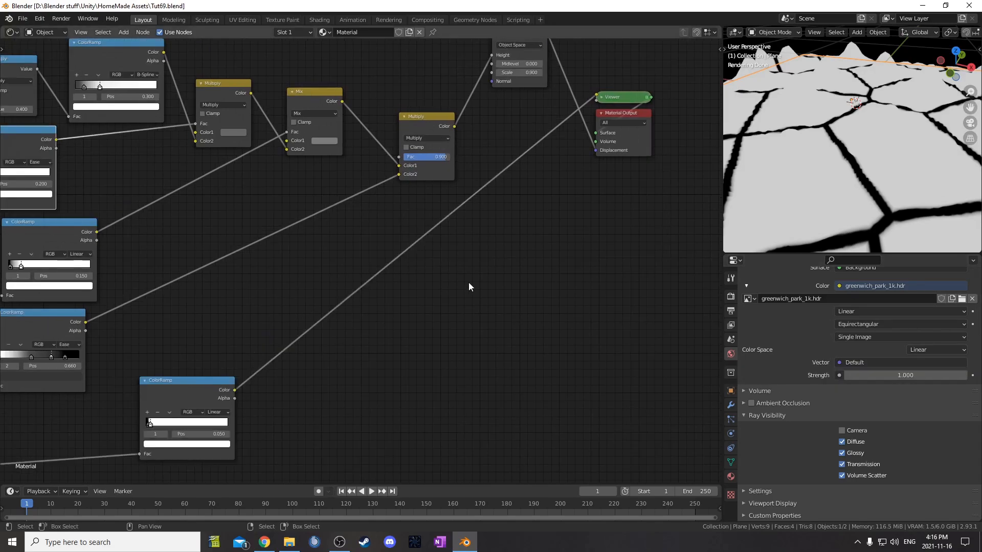
key("shift+a")
left_click(469, 283)
type("add")
key("Return")
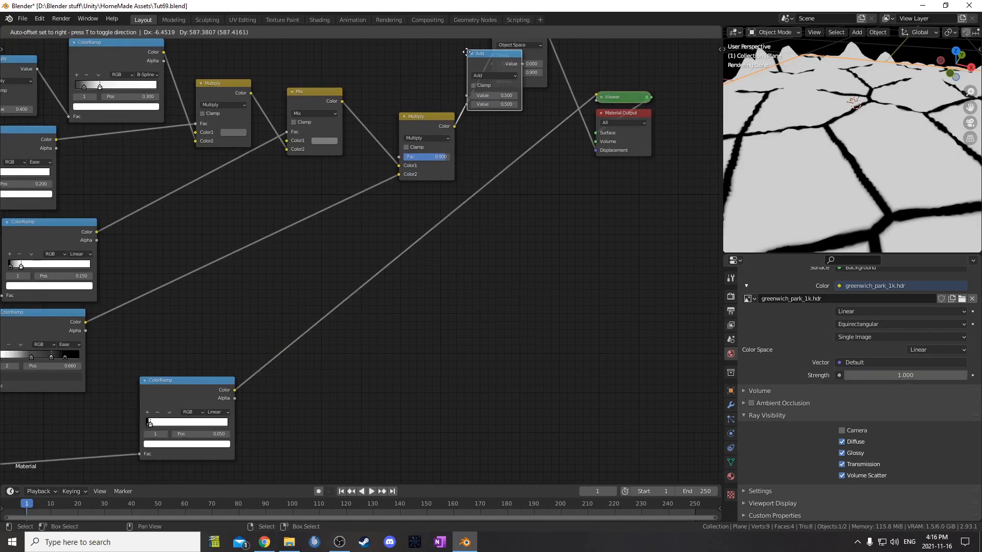
left_click(468, 60)
Move the Displacement, Viewer and Material Output nodes down to make room, and line the Add node up beside the final Multiply
scroll(550, 182, "down", 3)
middle_click_drag(549, 182, 465, 240)
left_click_drag(420, 153, 567, 313)
key("g")
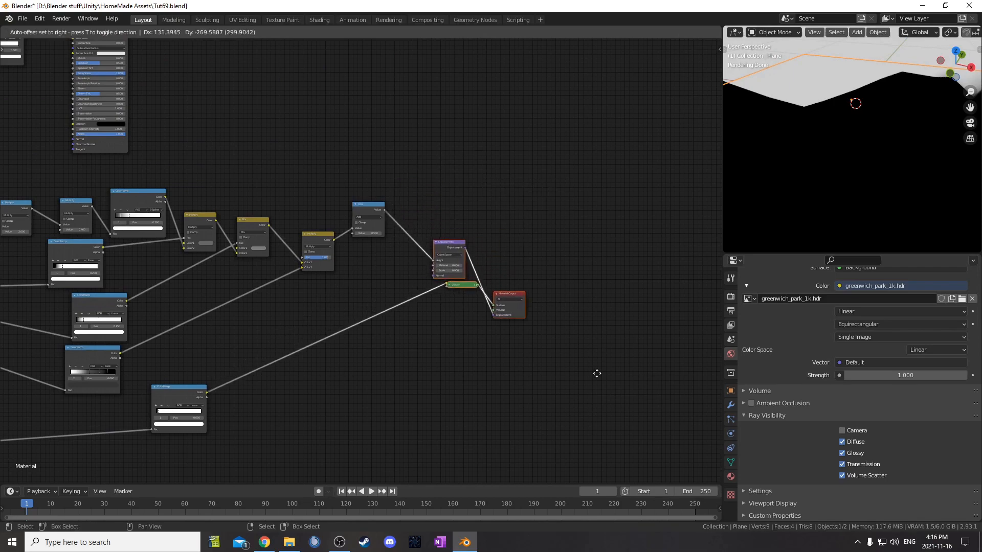
left_click(591, 381)
scroll(406, 279, "up", 8)
left_click_drag(374, 162, 379, 224)
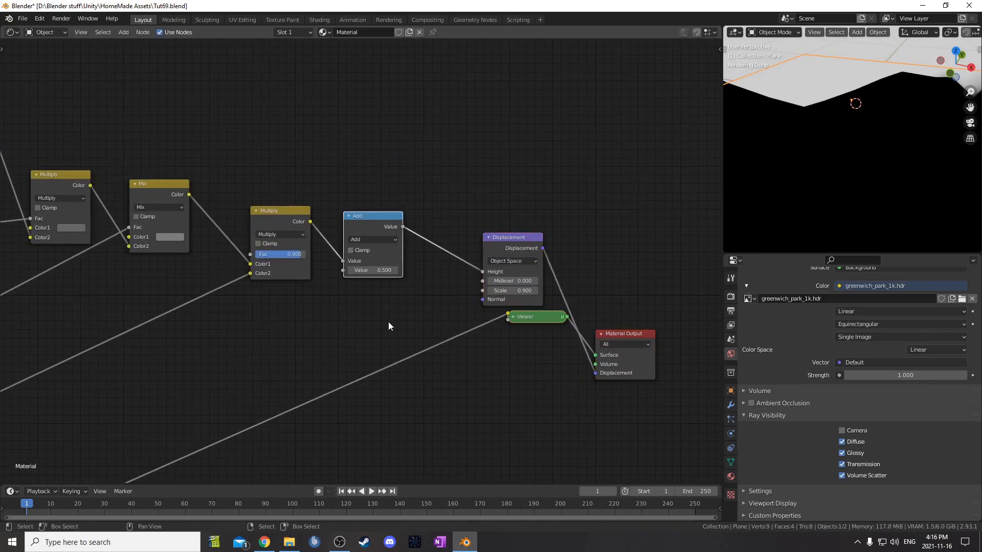
Switch the Add node to Multiply and connect the Distance to Edge ColorRamp's Color to its second Value input
middle_click_drag(390, 325, 434, 209)
scroll(434, 209, "up", 2)
left_click(431, 146)
left_click(409, 200)
scroll(418, 277, "down", 2)
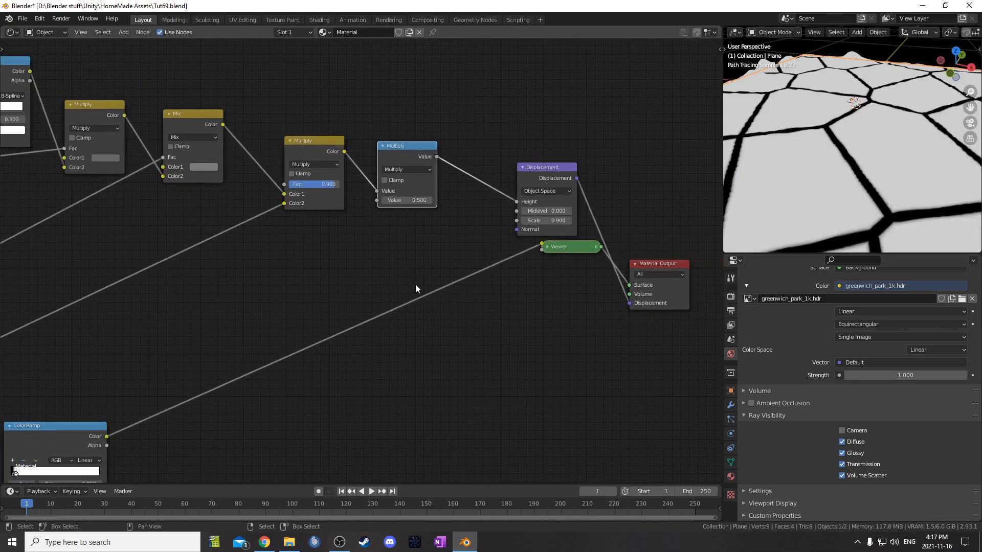
middle_click_drag(318, 336, 413, 284)
left_click_drag(207, 382, 471, 147)
Preview the Principled BSDF on the plane instead of the crack mask
scroll(458, 189, "down", 5)
middle_click_drag(398, 235, 437, 309)
scroll(409, 276, "down", 3)
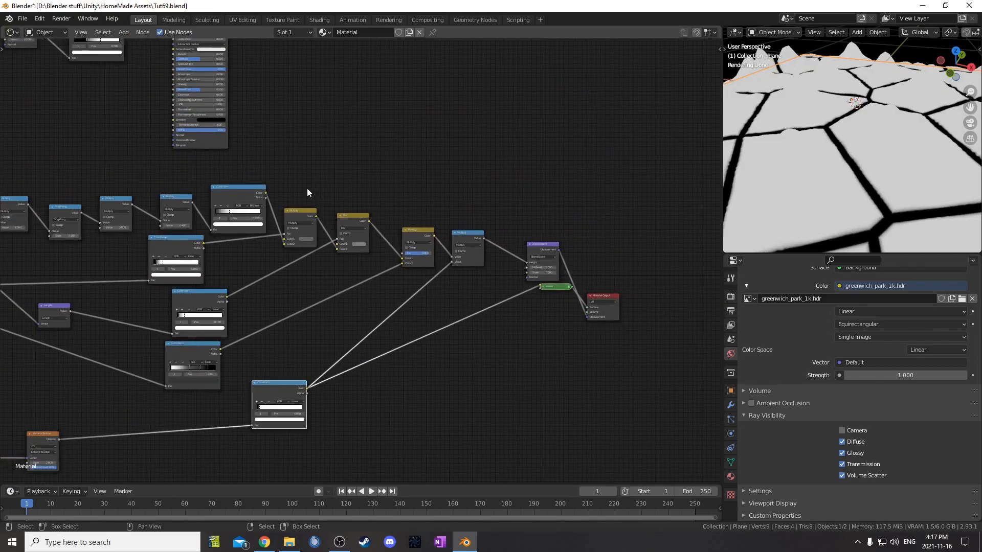
left_click(226, 146, "ctrl+shift")
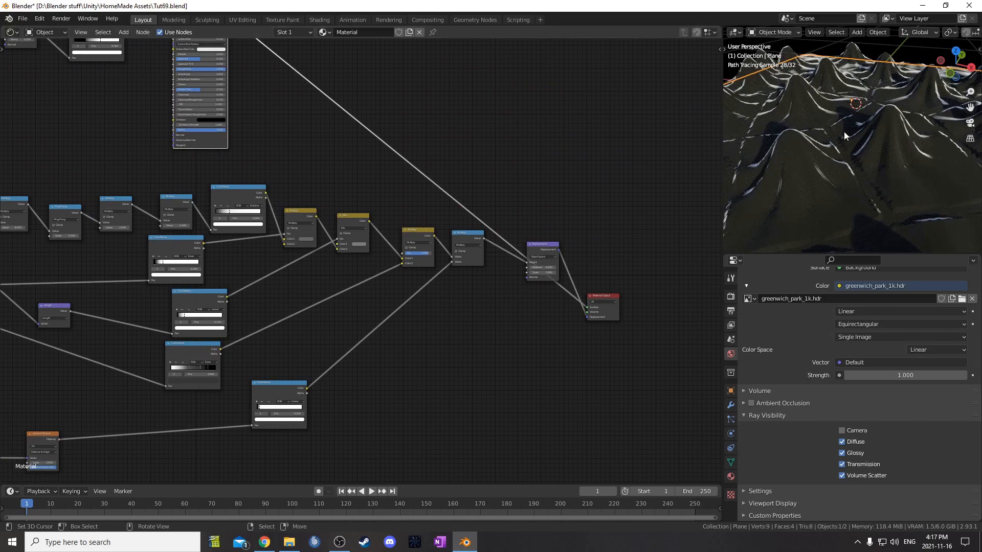
Add a reroute point on the Mapping link to the Distance to Edge Voronoi and move it down beside that texture
middle_click_drag(453, 369, 489, 271)
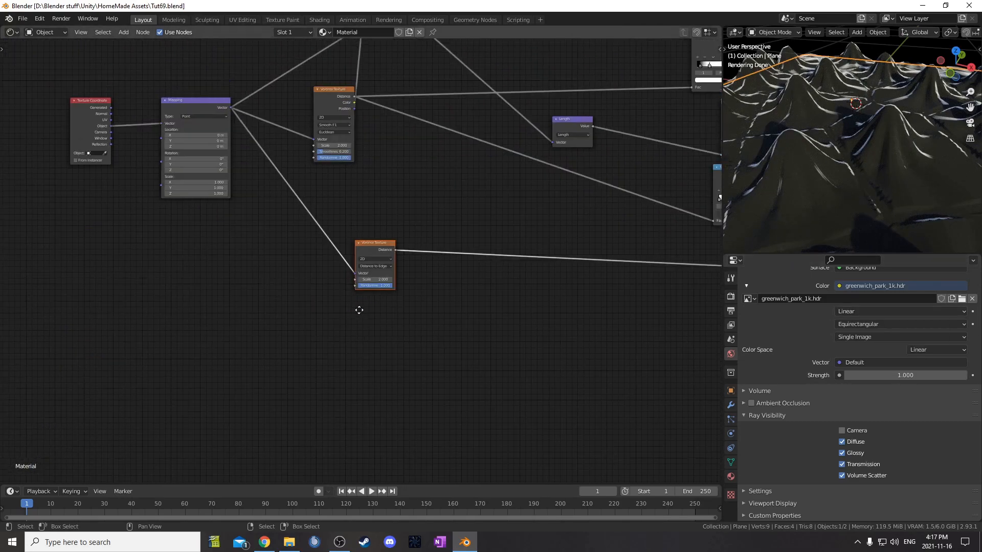
middle_click_drag(360, 312, 367, 339)
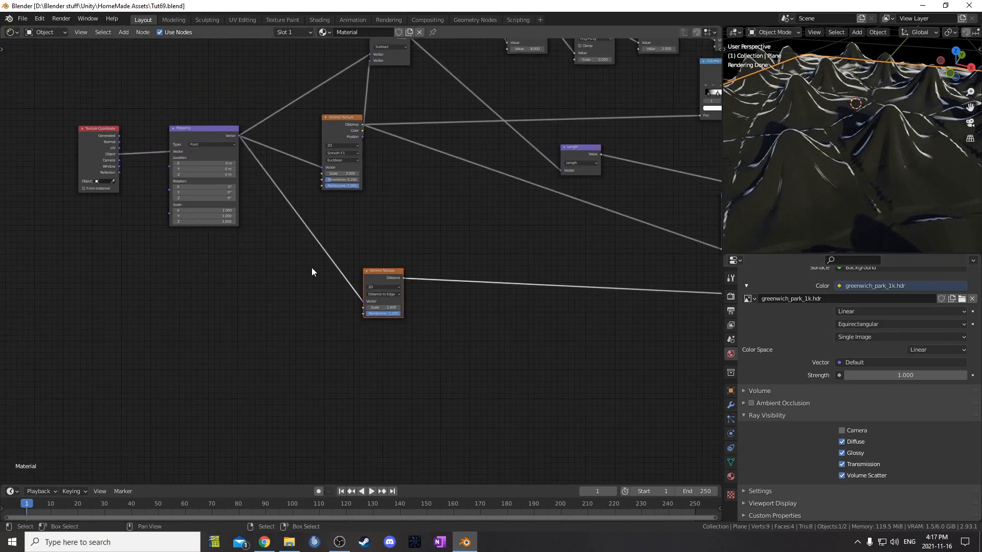
right_click_drag(286, 262, 373, 214, "shift")
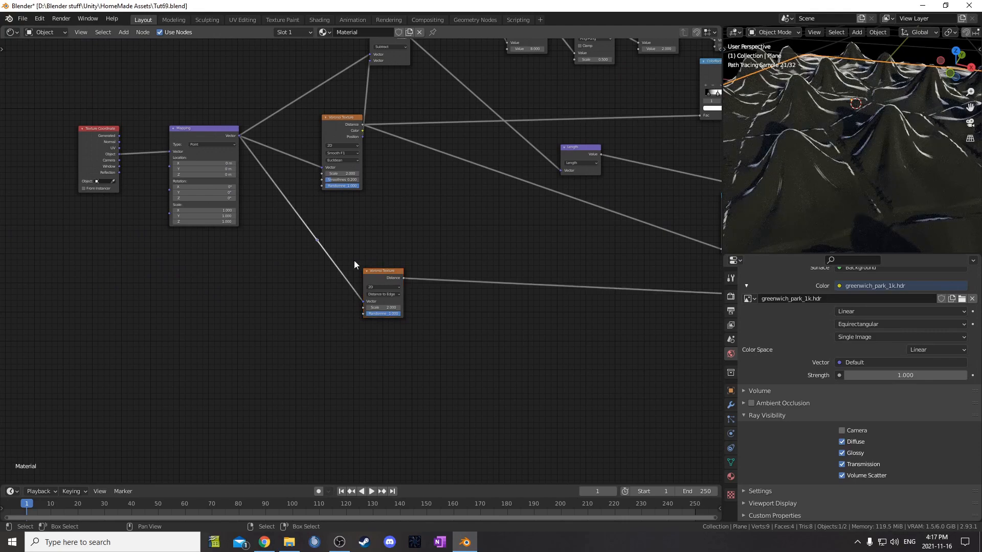
key("g")
left_click(314, 313)
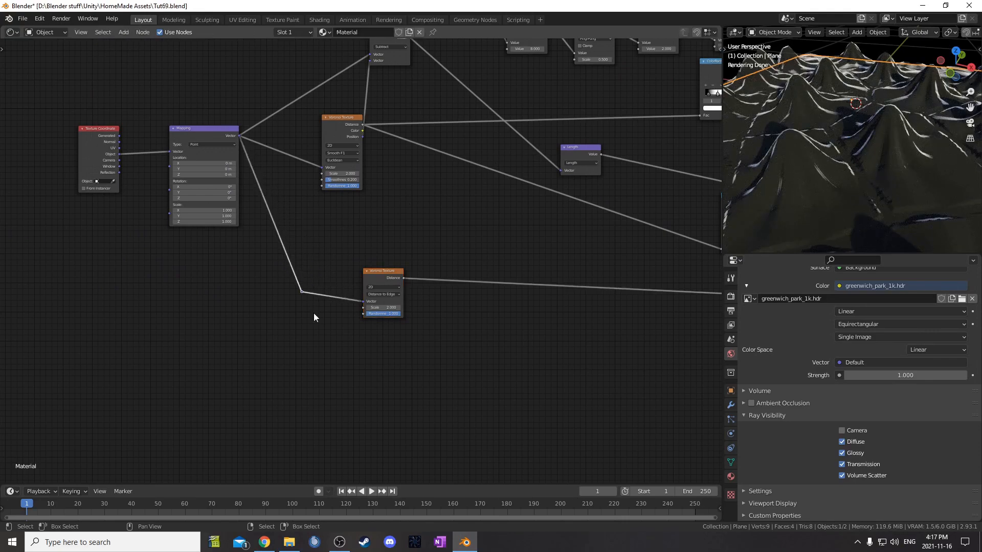
Move the Distance to Edge Voronoi Texture along its link until it sits close to its ColorRamp
left_click_drag(335, 237, 527, 354)
key("g")
left_click(648, 343)
scroll(610, 330, "down", 4)
middle_click_drag(609, 330, 428, 336)
key("g")
left_click(564, 343)
middle_click_drag(522, 330, 272, 340)
scroll(294, 286, "up", 4)
Shift the Distance to Edge ColorRamp up and place a duplicate below it that keeps the Voronoi Distance input
left_click_drag(297, 257, 298, 231)
scroll(312, 284, "up", 3)
middle_click_drag(312, 286, 335, 249)
key("shift+d")
left_click(332, 313)
scroll(334, 315, "up", 5)
middle_click_drag(343, 339, 479, 336)
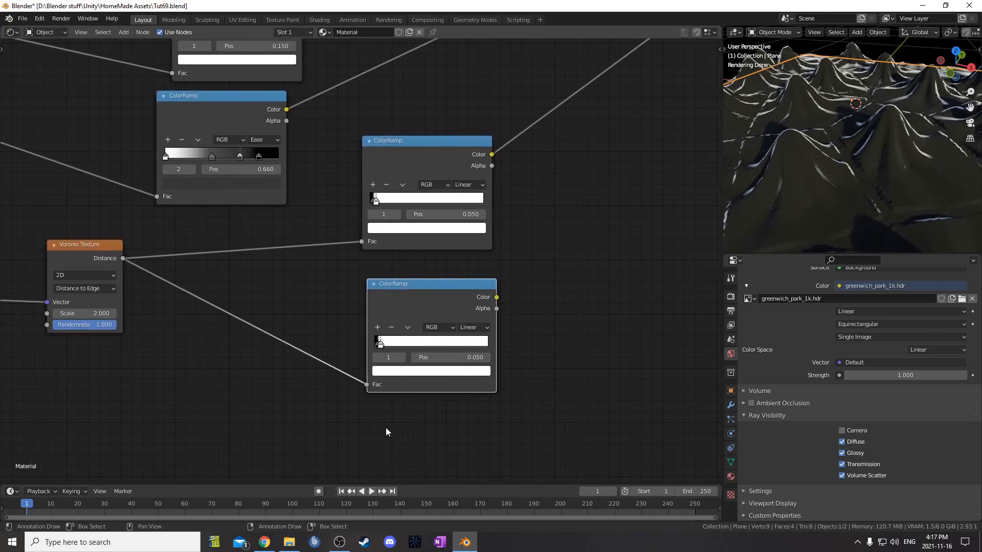
Reverse the duplicated ColorRamp's stops, setting the white stop to position 0.04 and the black stop to 0.059
scroll(386, 428, "up", 2)
middle_click_drag(387, 428, 503, 388)
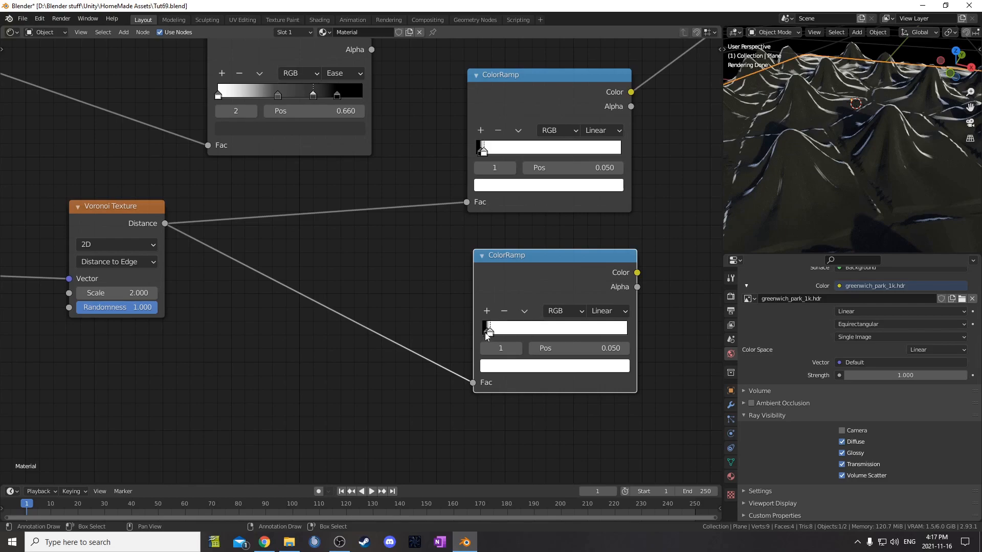
left_click_drag(494, 333, 550, 333)
left_click(511, 333)
left_click(582, 348)
type(".04")
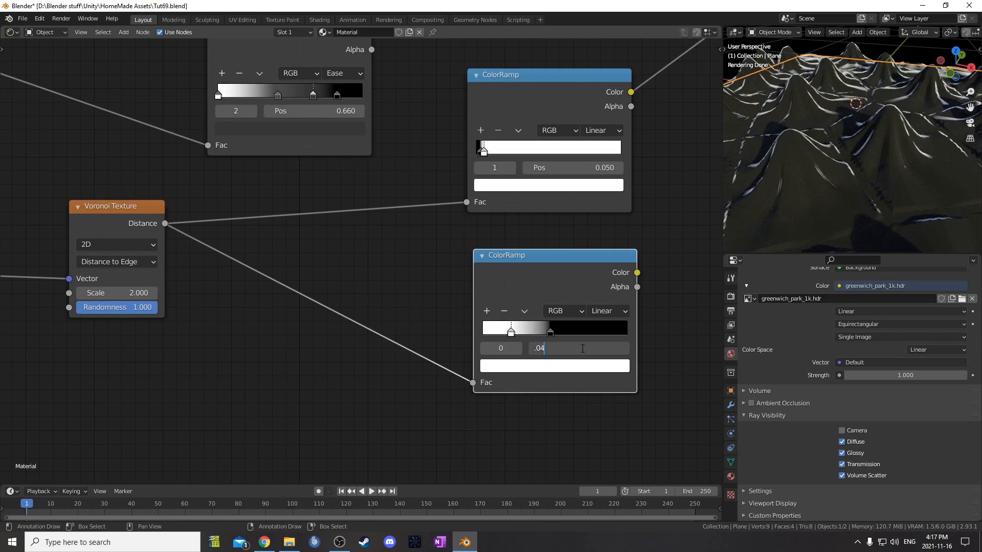
key("Return")
left_click(550, 333)
left_click(566, 348)
type(".0")
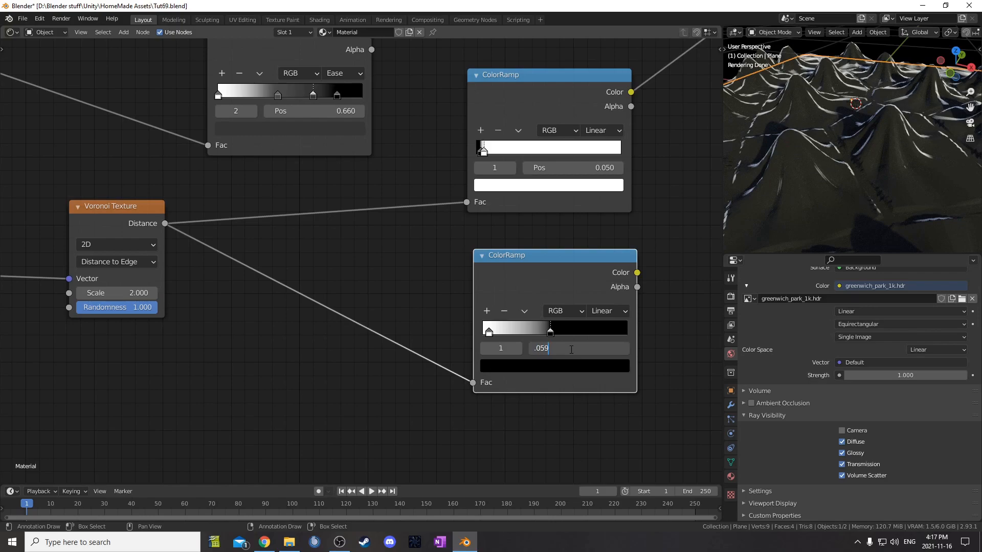
key("Return")
Duplicate the blue Multiply node onto the link before Displacement and switch the copy to Subtract
scroll(352, 226, "down", 5)
scroll(523, 61, "up", 5)
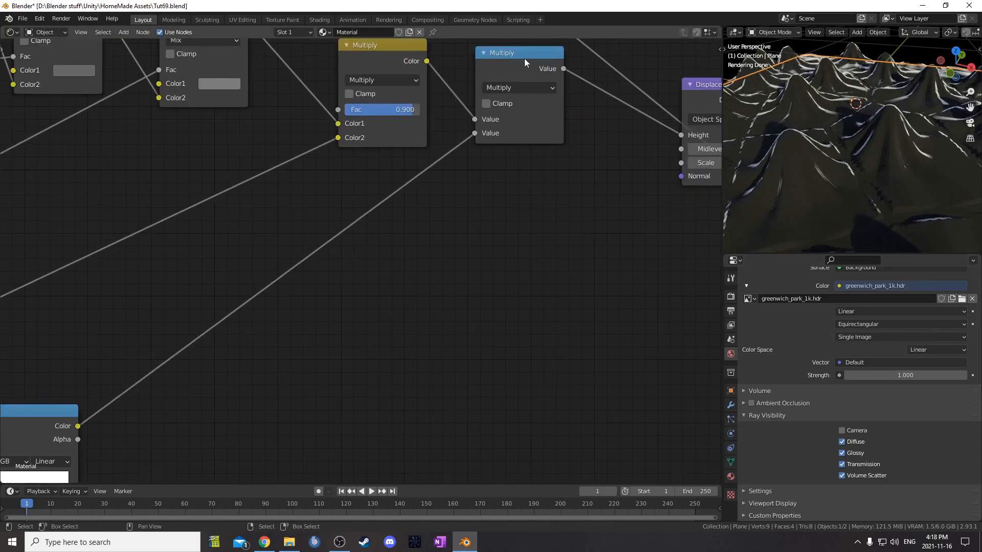
key("shift+d")
left_click(628, 118)
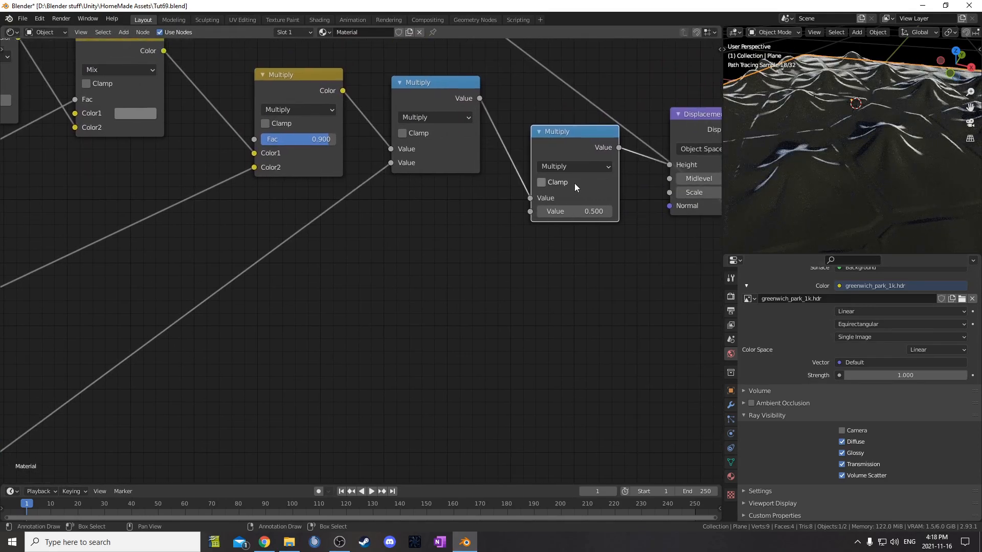
left_click(579, 168)
key("s")
scroll(539, 226, "down", 2)
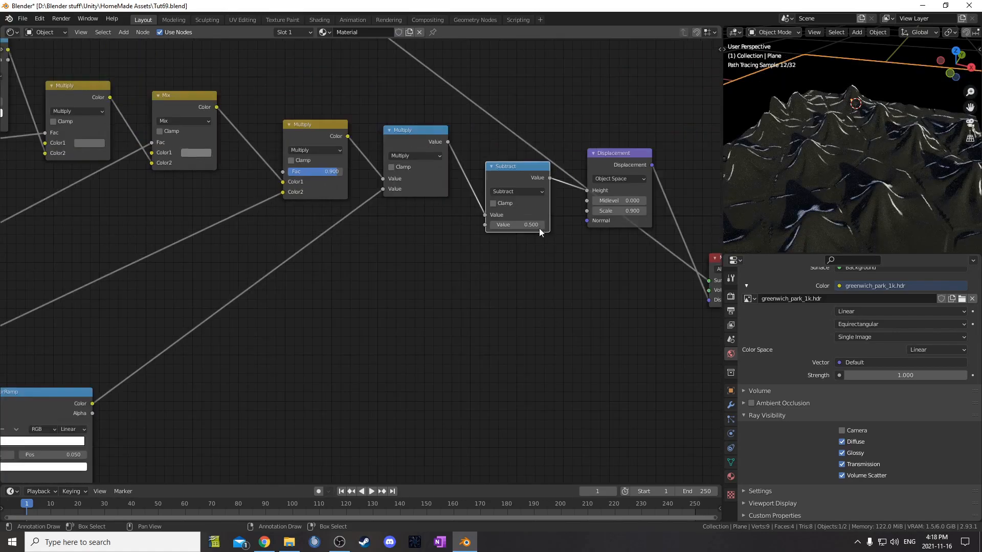
Connect the reversed ColorRamp's Color to the Subtract node's second Value input and inspect the cracks on the plane
scroll(408, 268, "down", 1)
left_click_drag(200, 429, 532, 171)
scroll(891, 158, "down", 3)
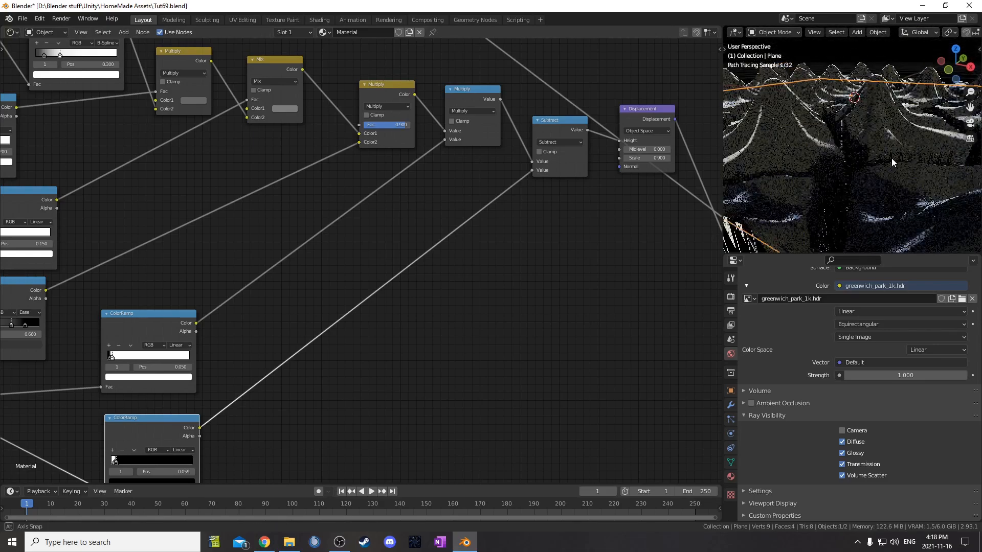
middle_click_drag(891, 157, 867, 179)
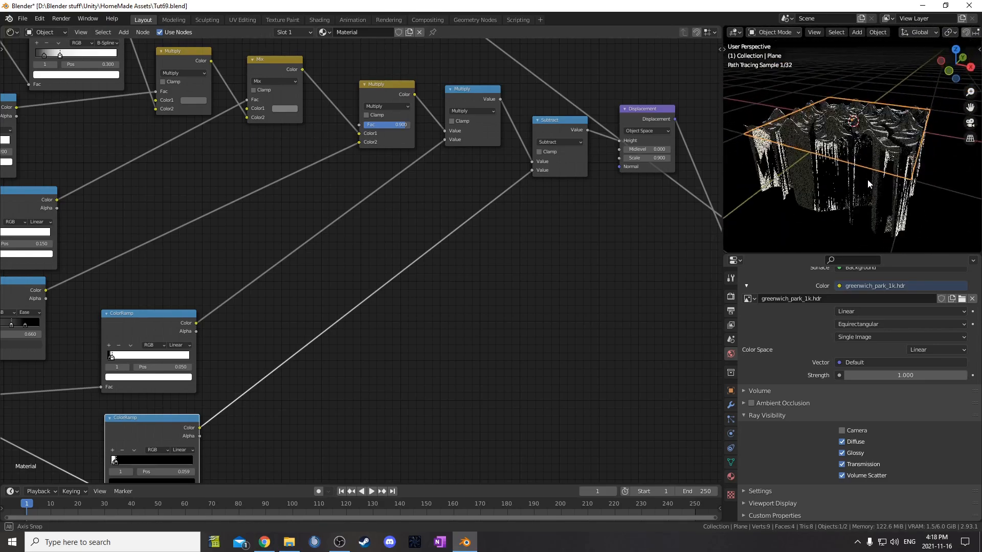
scroll(869, 185, "up", 3)
scroll(348, 161, "down", 3)
Insert a duplicated Multiply node between the reversed ColorRamp and Subtract, and set its value to 0.05
left_click_drag(468, 90, 416, 226)
scroll(427, 317, "up", 4)
left_click(496, 263)
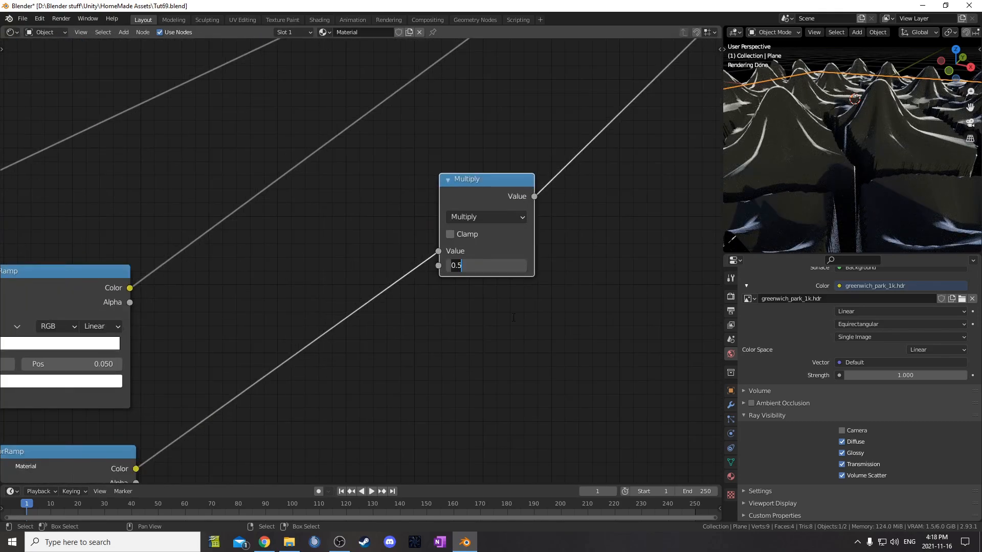
type(".05")
key("Return")
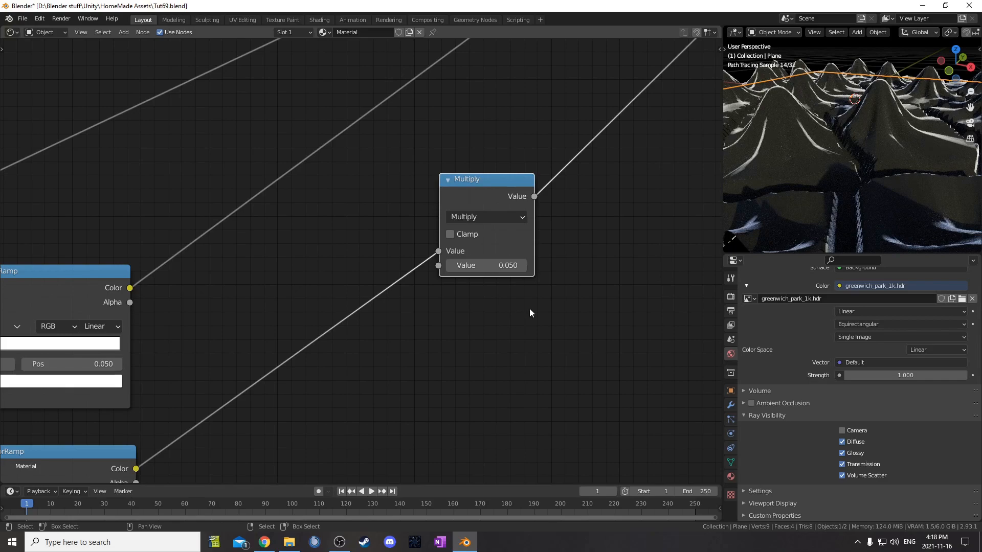
middle_click_drag(892, 148, 885, 147)
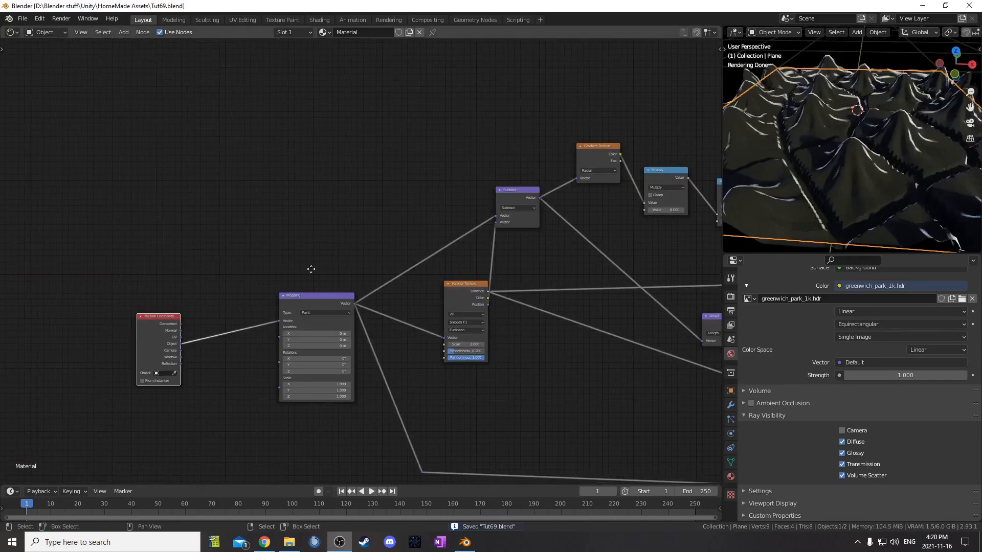
Move the Texture Coordinate node away from Mapping and insert a Noise Texture on the link between them
left_click_drag(370, 199, 312, 172)
scroll(496, 251, "up", 1)
middle_click_drag(496, 252, 451, 290)
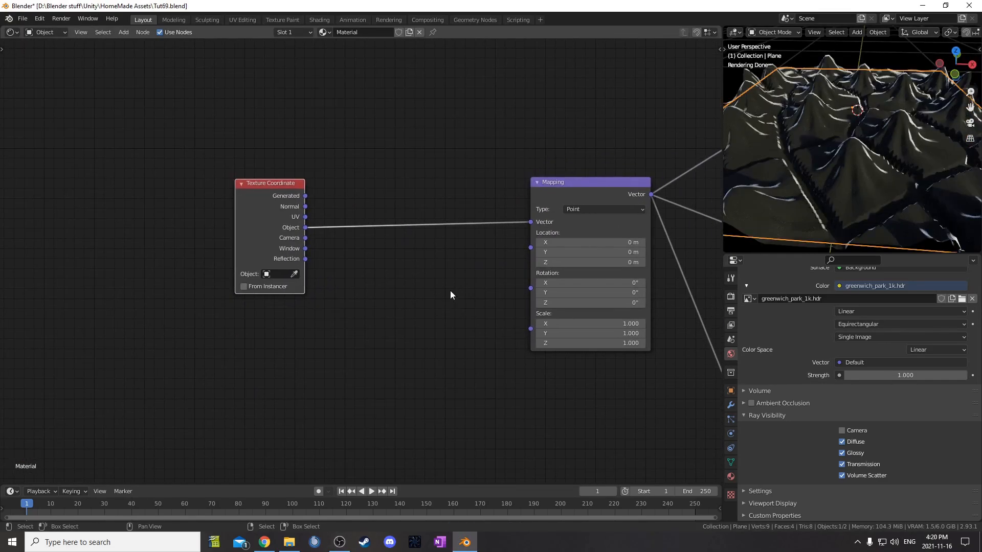
key("shift+a")
left_click(451, 290)
type("noise")
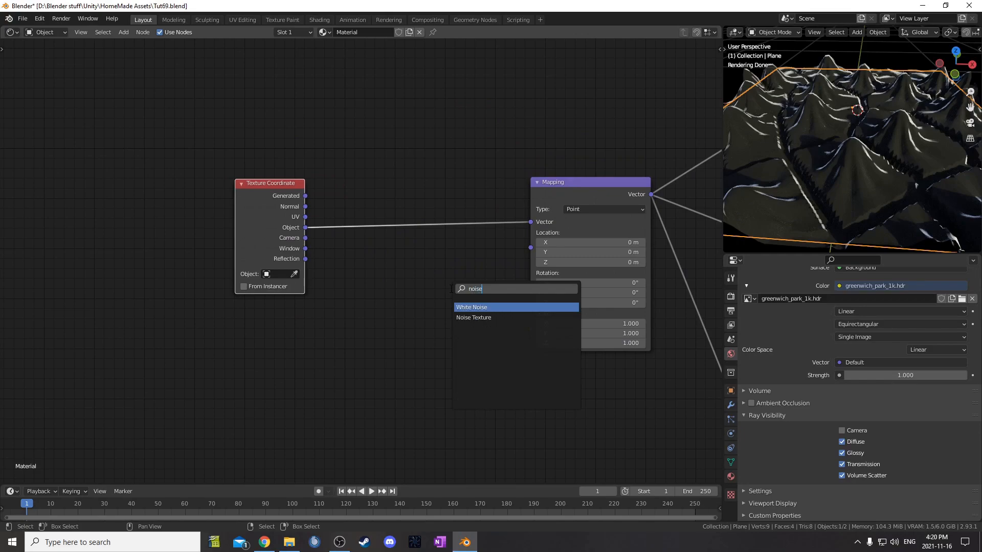
key("Down")
key("Return")
left_click(318, 162)
scroll(392, 304, "up", 3)
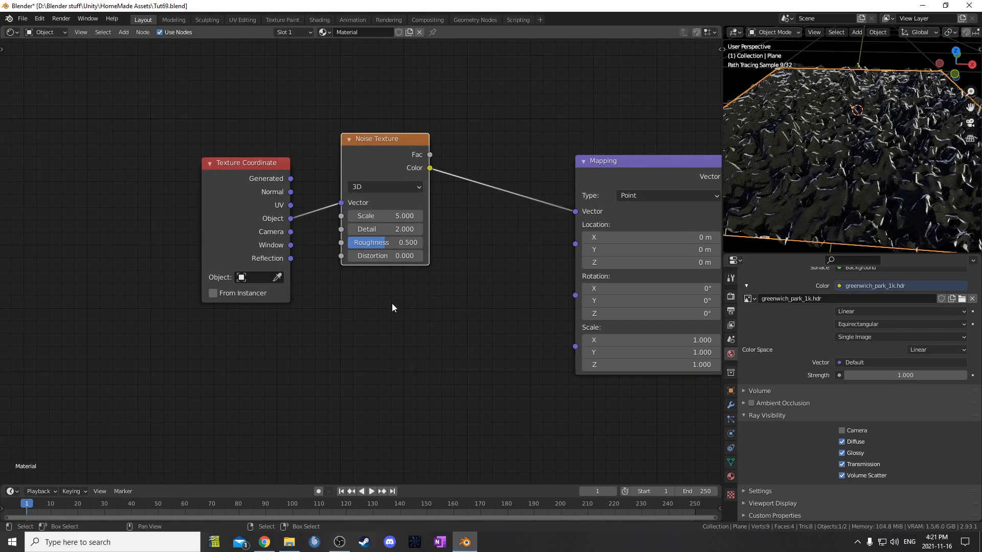
Add a Mix color node and insert it on the link between the Noise Texture and Mapping
middle_click_drag(391, 306, 361, 357)
key("shift+a")
left_click(361, 357)
type("mix")
key("Return")
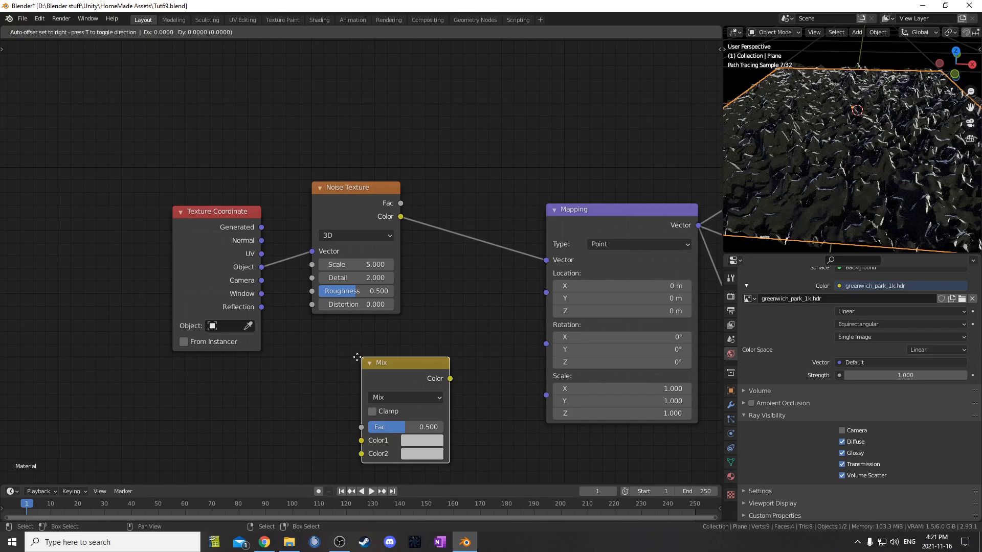
left_click(446, 188)
Connect the Texture Coordinate's Object output to the Mix node's Color2 and move the Noise Texture up out of the way
left_click_drag(261, 268, 460, 287)
middle_click_drag(454, 342, 463, 401)
left_click_drag(371, 260, 373, 179)
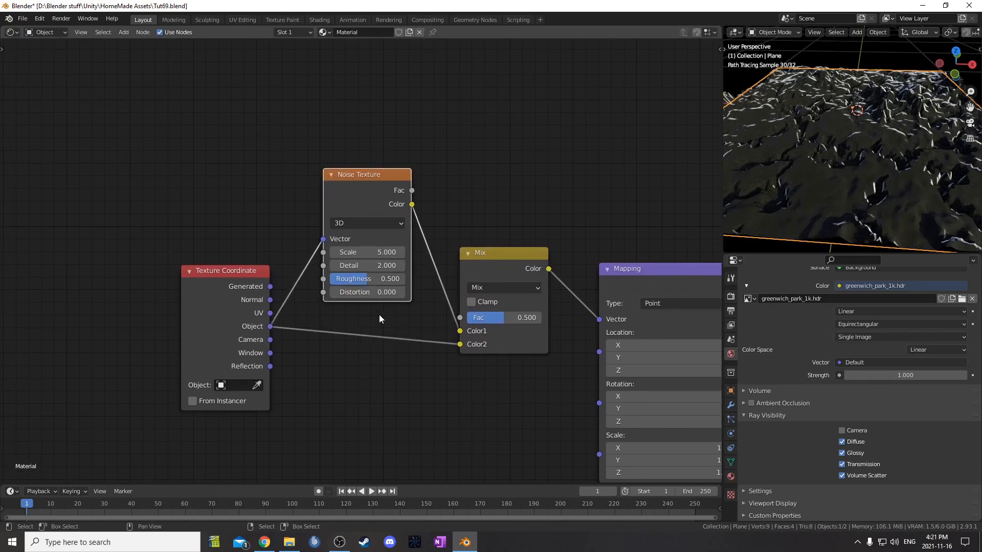
Set the Noise Texture's Scale to 4 and Detail to 10, and the Mix node's factor to 0.7
scroll(373, 179, "up", 1)
double_click(368, 251)
type("4")
key("Tab")
type("10")
key("Return")
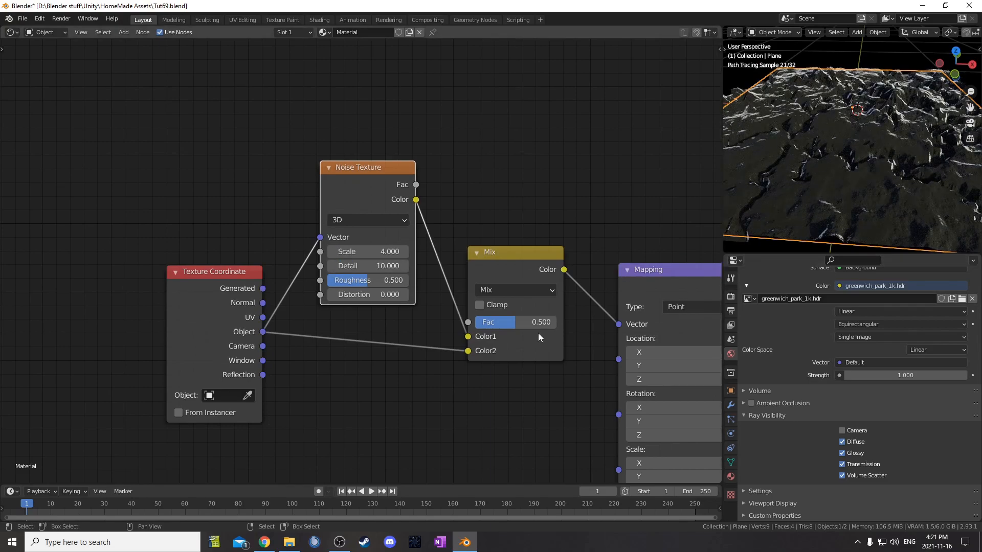
key("Return")
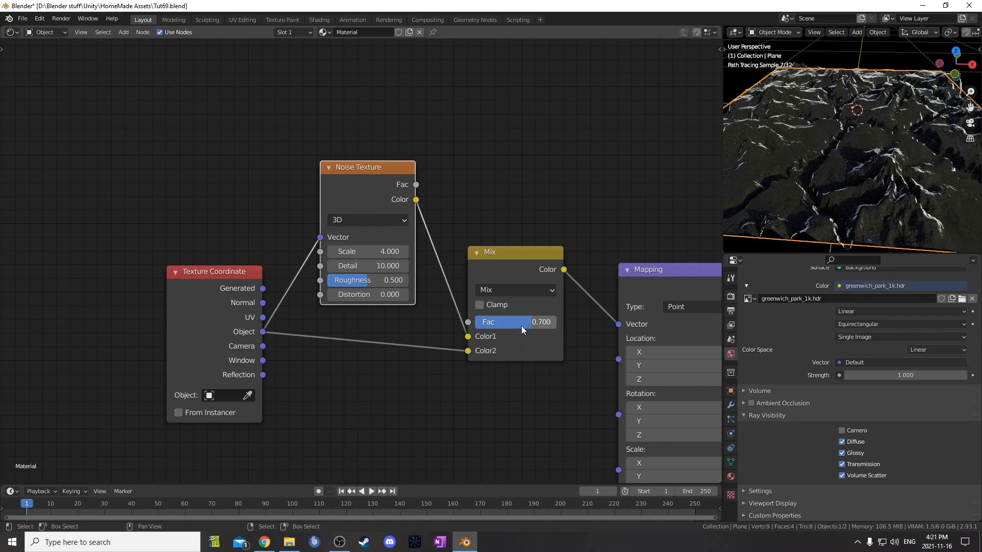
middle_click_drag(839, 204, 842, 171)
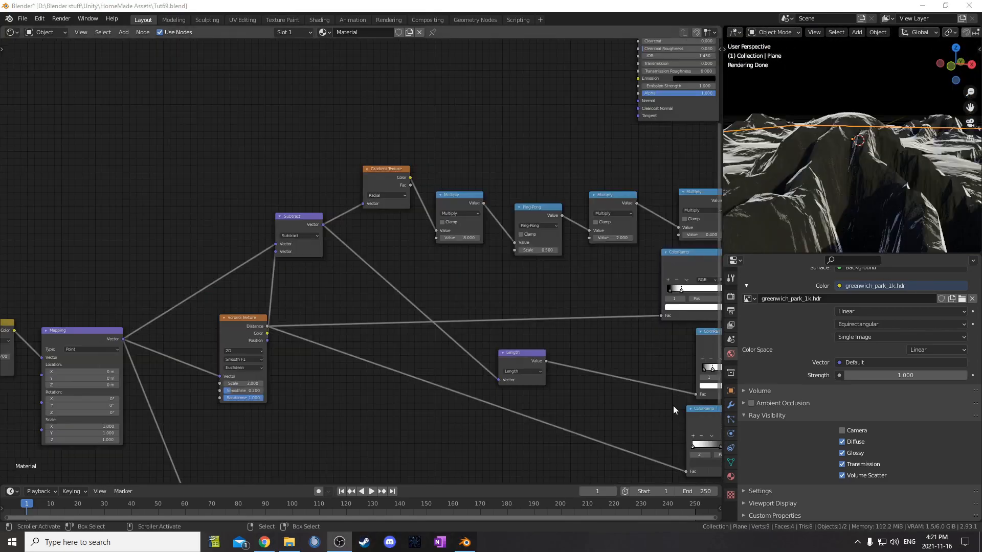
Try 11.9 and 2.9 as the value of the Multiply node after the Gradient Texture, and set it back to 8
middle_click_drag(673, 406, 538, 348)
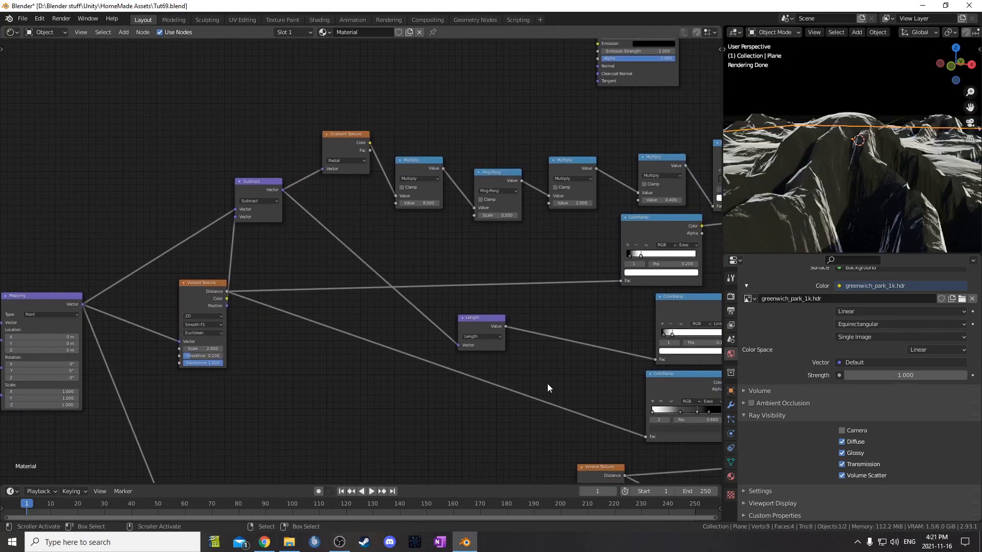
scroll(468, 189, "up", 6)
middle_click_drag(462, 198, 416, 272)
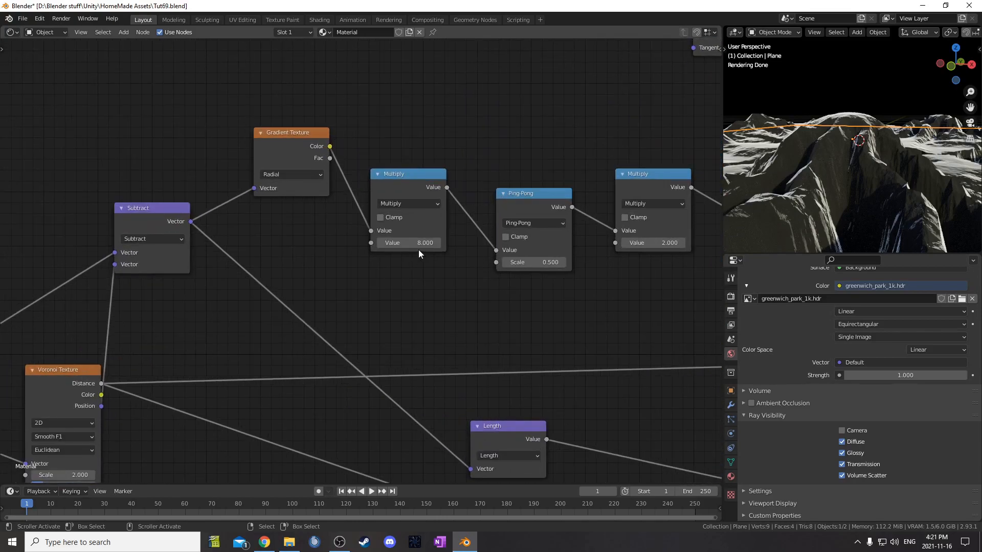
left_click_drag(410, 244, 450, 243)
middle_click_drag(872, 169, 864, 204)
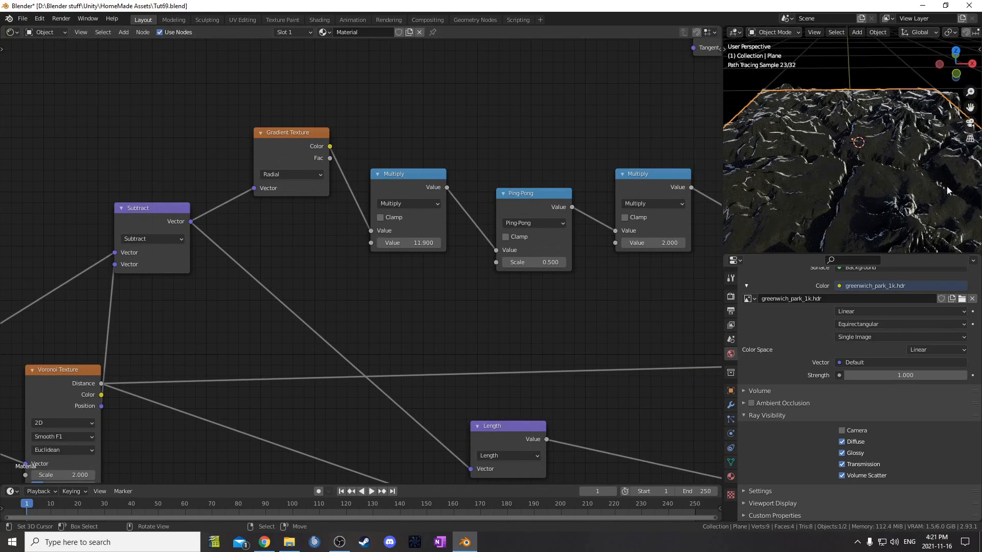
middle_click_drag(919, 180, 922, 188)
left_click_drag(409, 243, 369, 242)
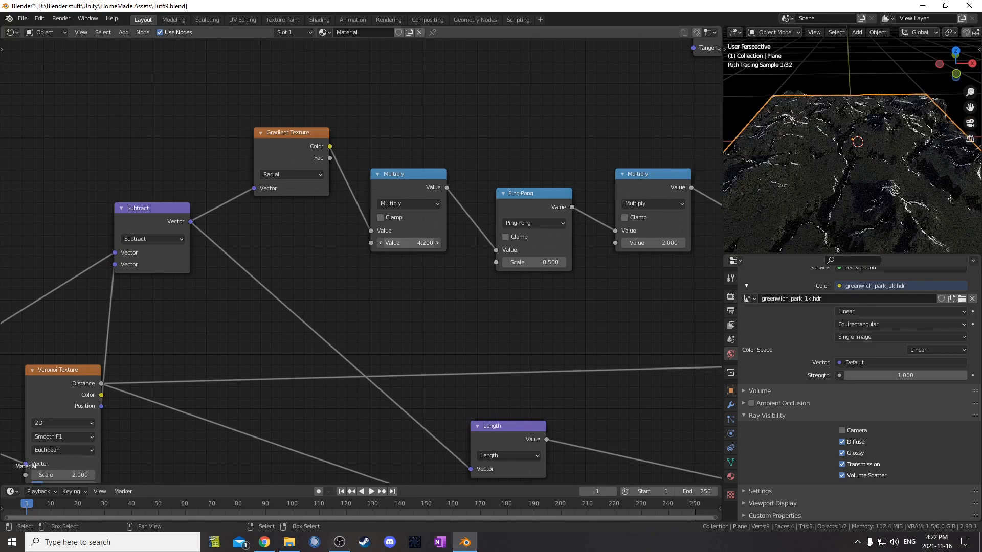
left_click(423, 242)
type("2.9")
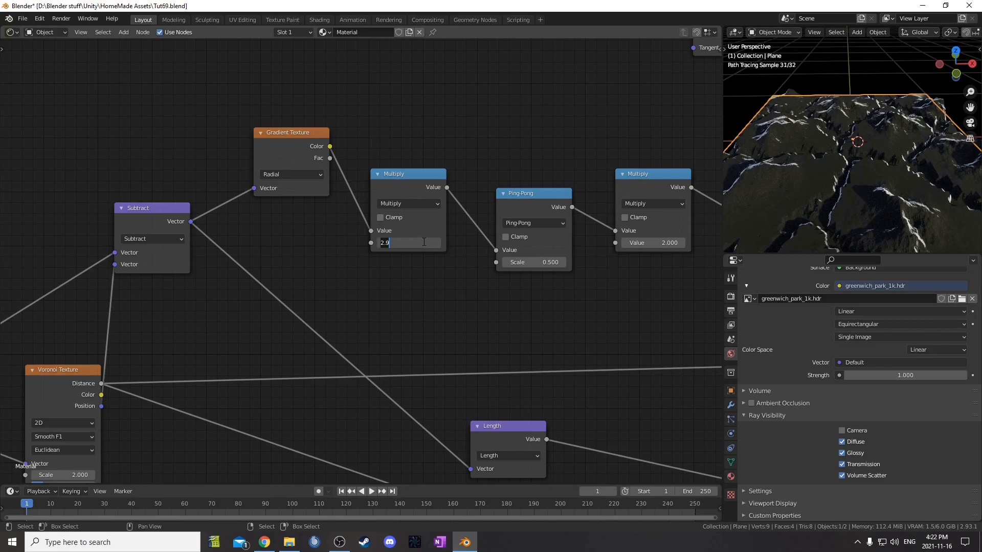
type("8")
key("Return")
Add a Vector Rotate node and insert it on the link between the Subtract node and the Gradient Texture
middle_click_drag(275, 225, 326, 225)
key("shift+a")
type("svec")
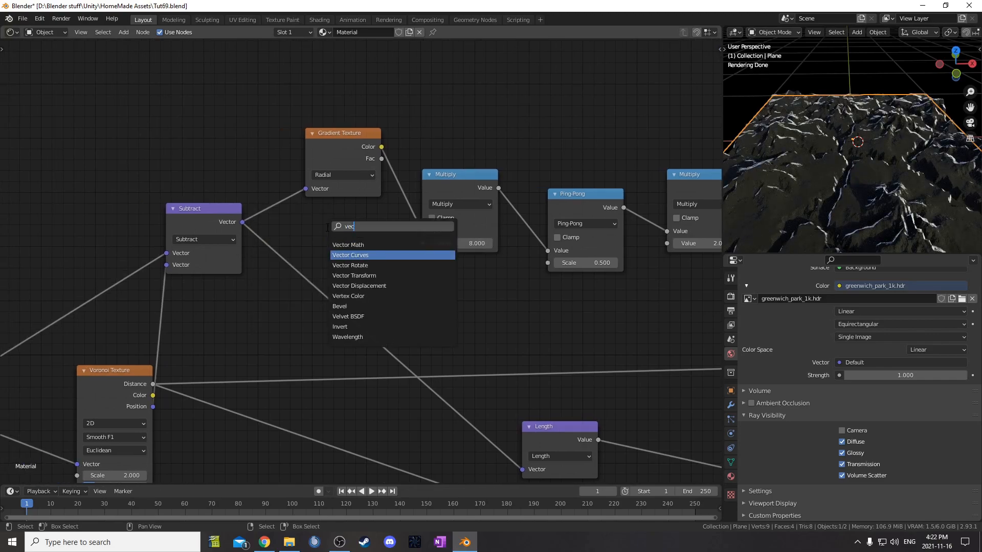
key("Down")
key("Return")
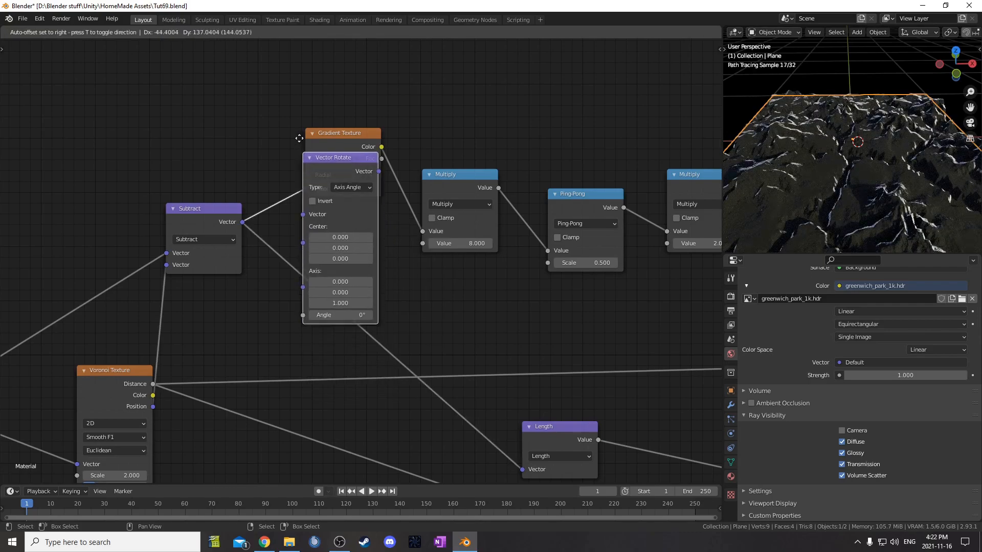
left_click(287, 85)
middle_click_drag(471, 221, 552, 222)
left_click_drag(402, 99, 408, 86)
Try out rotation angles on the Vector Rotate node and set its Angle to 22.5°
left_click_drag(413, 236, 474, 236)
left_click(415, 235)
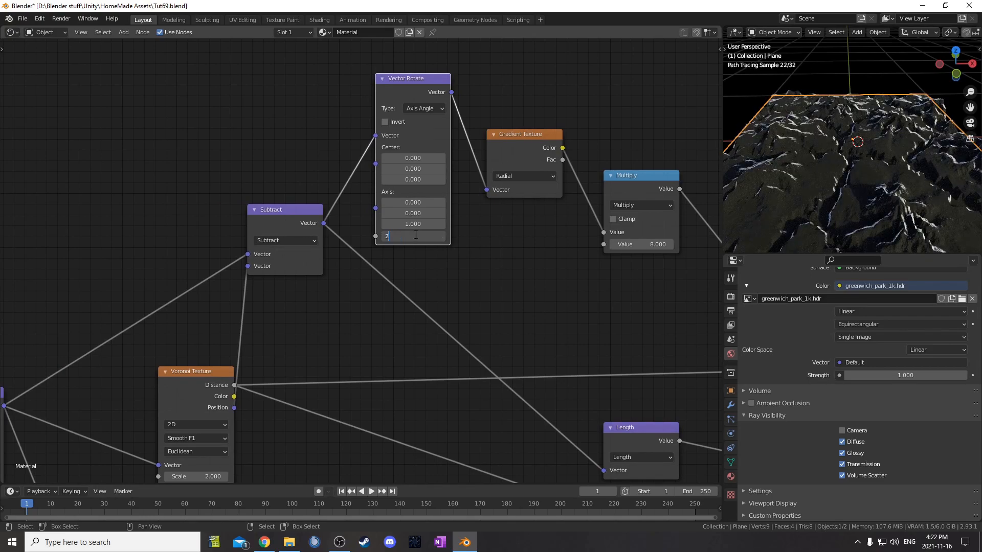
type("22.5")
key("Return")
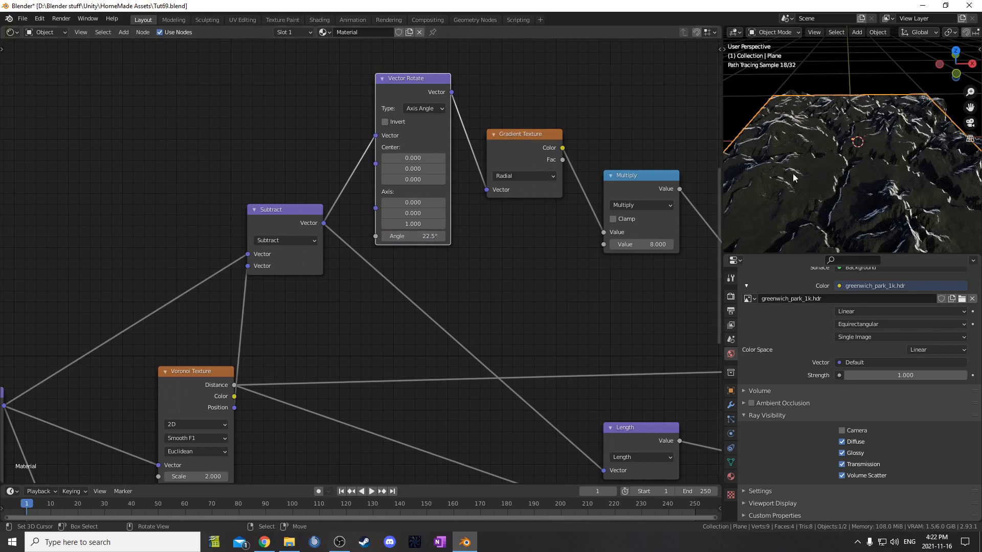
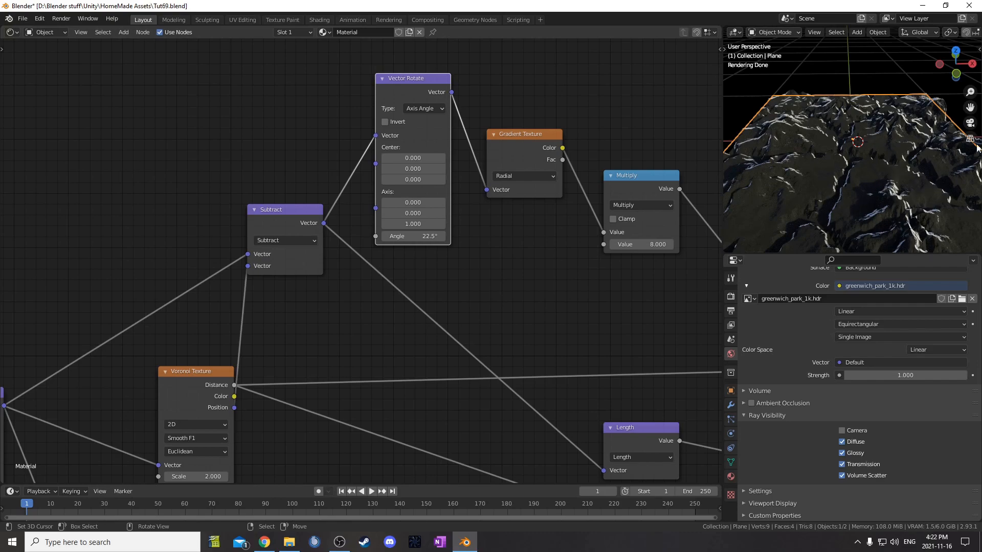
Nudge the Multiply node that follows the Gradient Texture slightly upward
scroll(615, 232, "down", 2)
middle_click_drag(615, 232, 578, 230)
left_click_drag(561, 189, 563, 183)
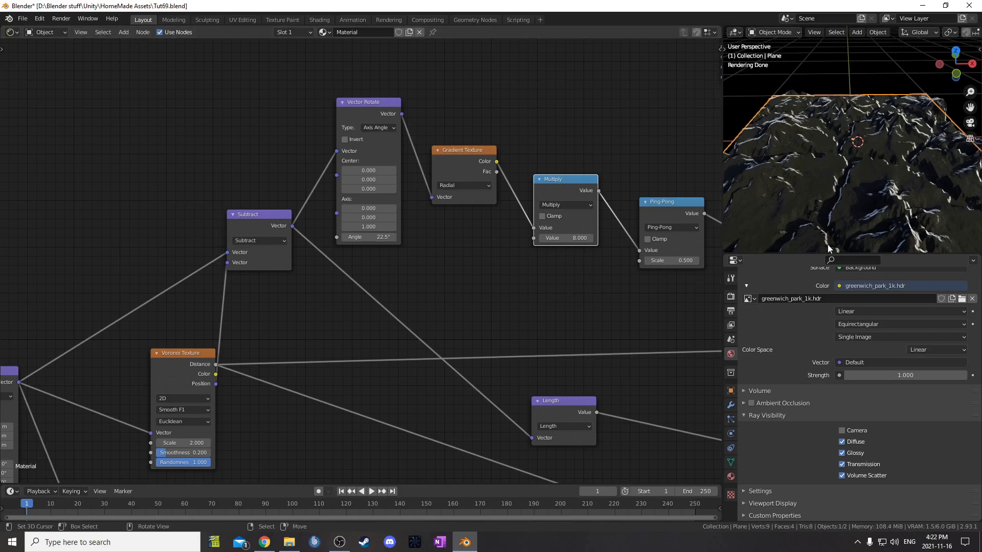
Save the file and move the Distance to Edge Voronoi Texture back toward the Mapping node, close to the reroute point
scroll(364, 272, "down", 1)
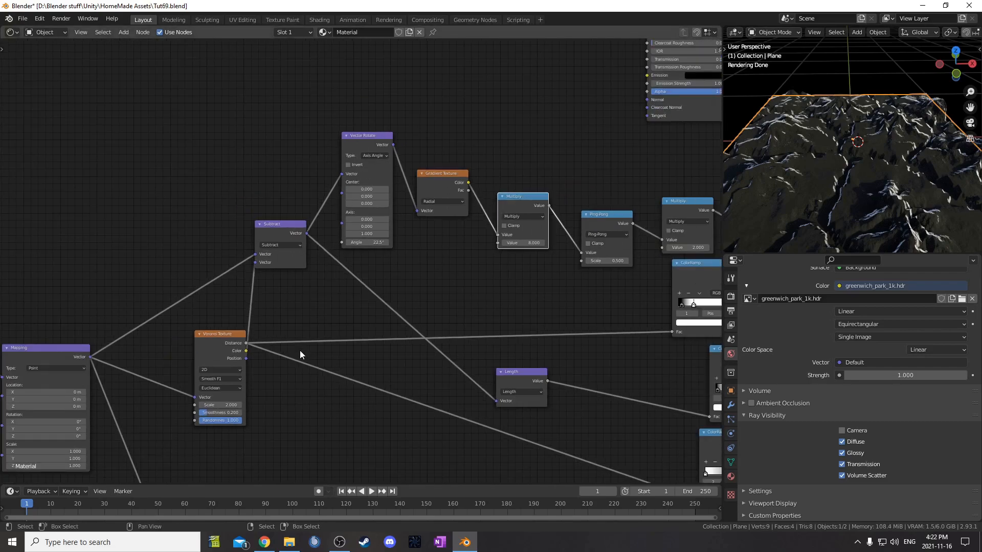
middle_click_drag(300, 353, 382, 301)
middle_click_drag(452, 170, 398, 256)
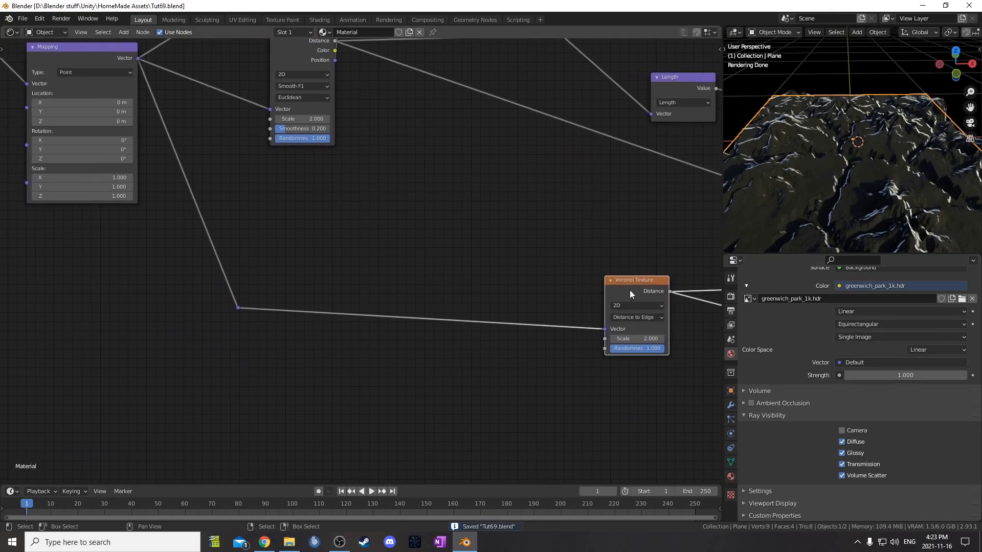
left_click_drag(630, 294, 339, 279)
middle_click_drag(354, 277, 548, 281)
scroll(548, 281, "down", 3)
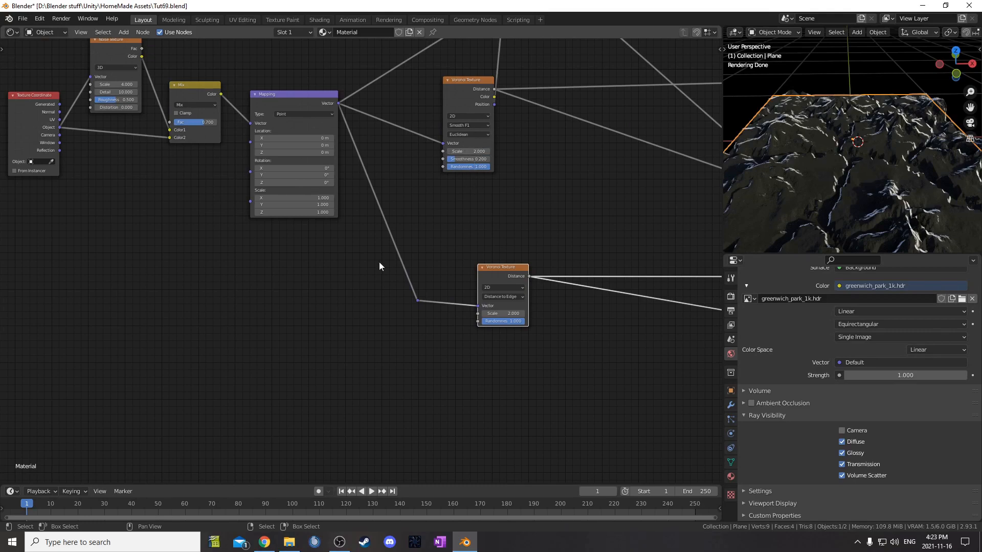
Add a Value node below the Mapping node and set it to 2
middle_click_drag(378, 267, 429, 240)
key("shift+a")
left_click(408, 257)
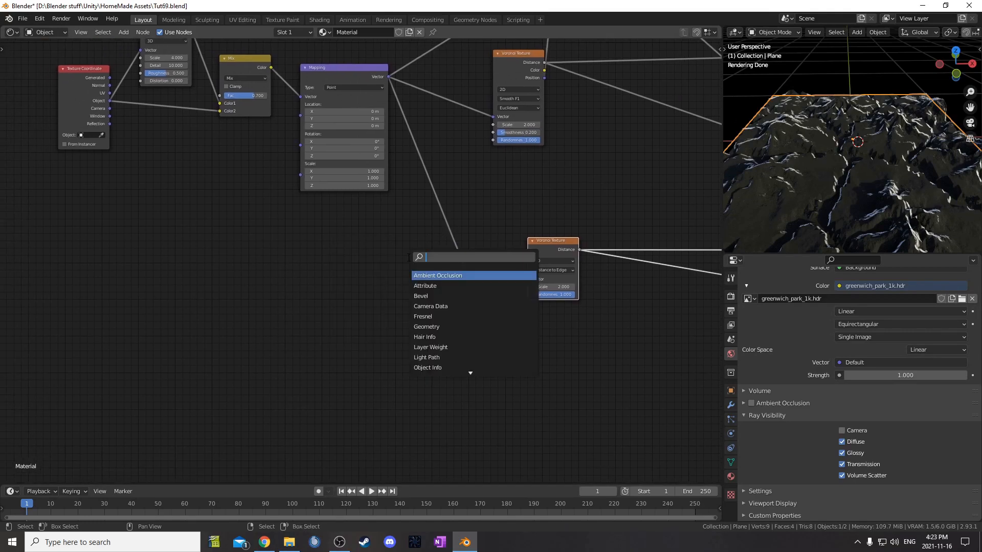
type("value")
key("Return")
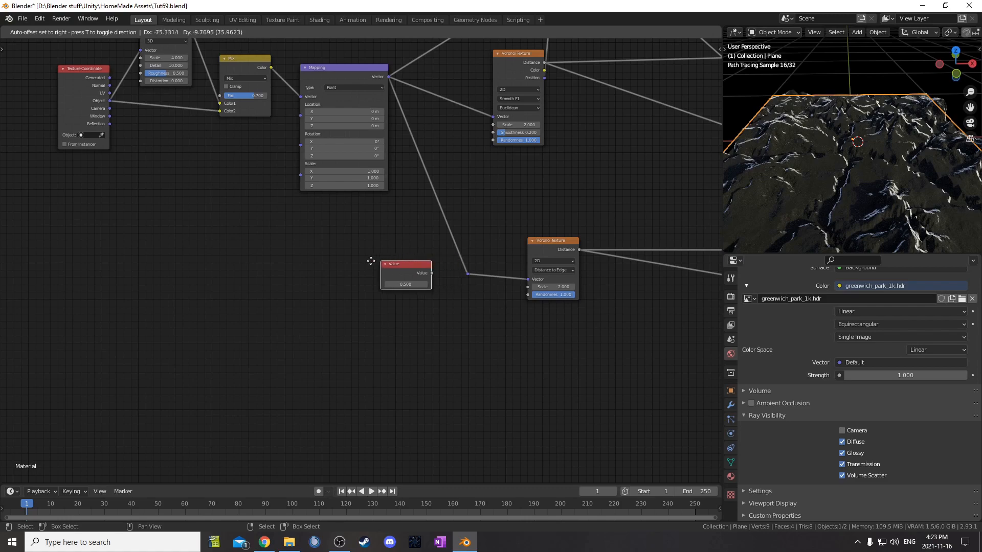
left_click(316, 245)
left_click(344, 269)
type("2")
key("Return")
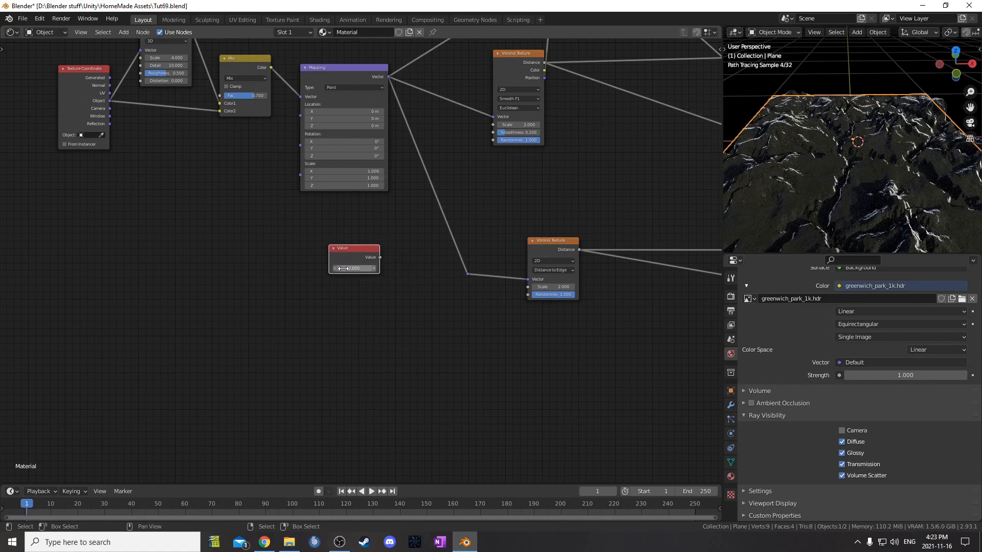
Connect the Value node's output to the Scale inputs of both Voronoi Texture nodes
left_click_drag(379, 258, 493, 125)
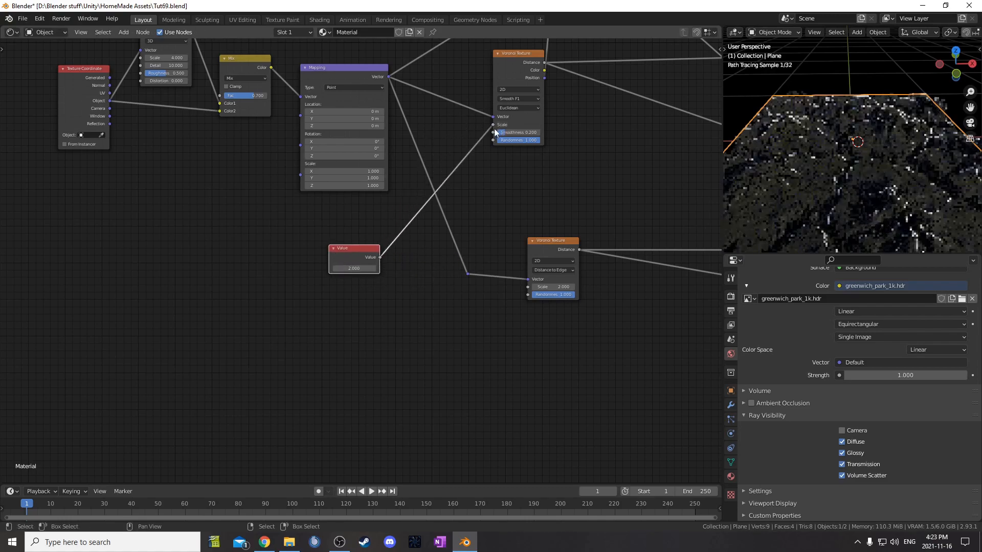
left_click_drag(381, 258, 448, 273)
left_click_drag(518, 290, 528, 287)
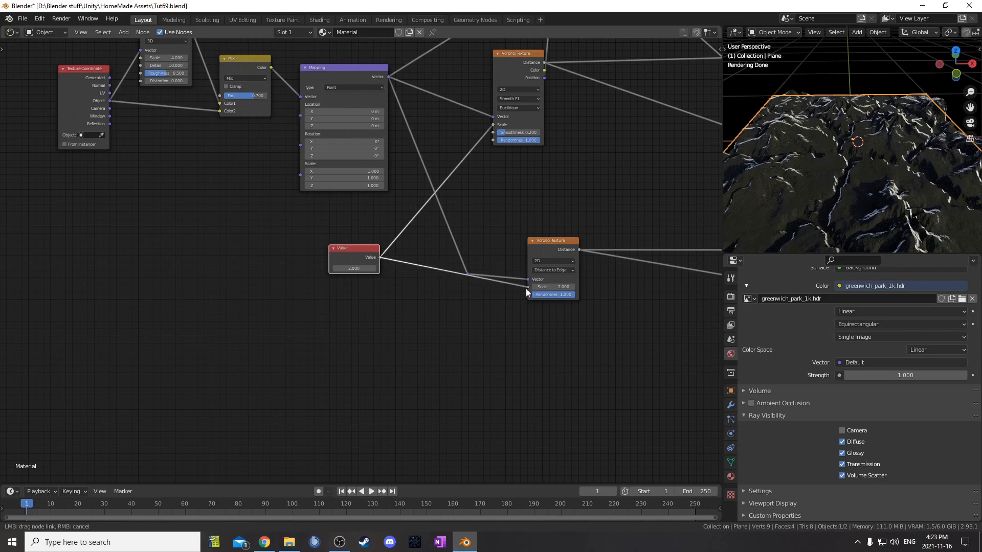
Duplicate the Value node, place the copy directly beneath the original and set it to 1
middle_click_drag(365, 299, 437, 256)
key("shift+d")
left_click(431, 264)
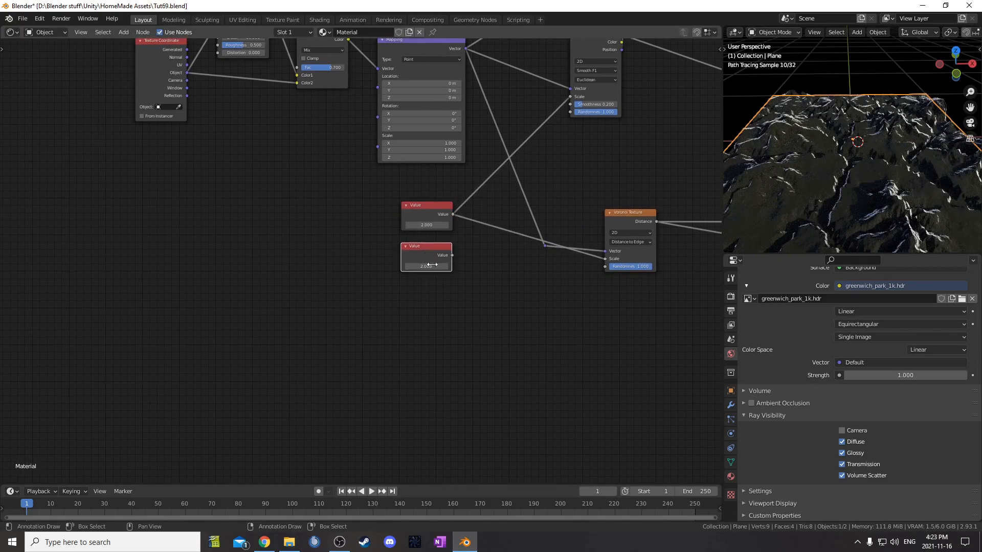
key("Return")
Connect the duplicated Value node to the Randomness inputs of both Voronoi Texture nodes
left_click_drag(452, 254, 571, 112)
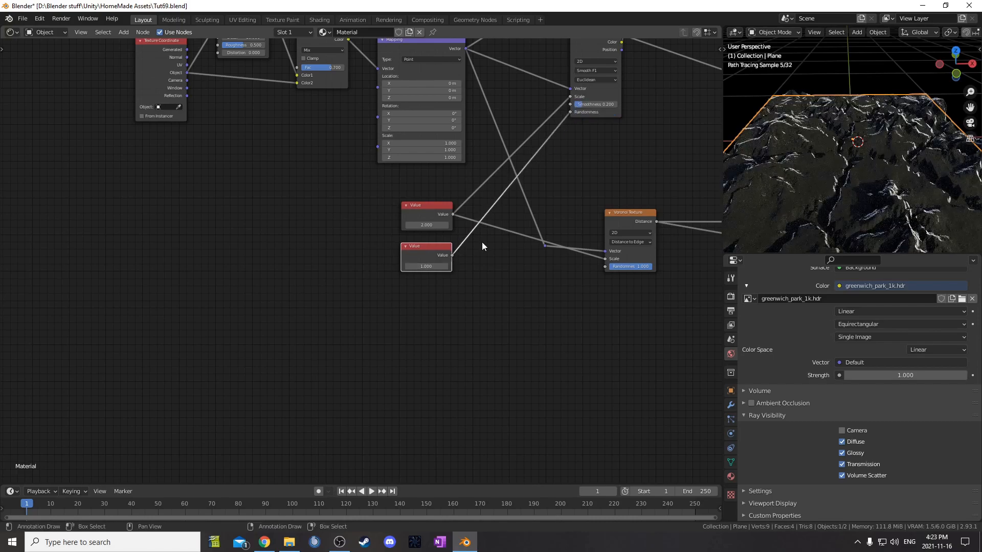
left_click_drag(452, 255, 605, 267)
middle_click_drag(487, 291, 522, 333)
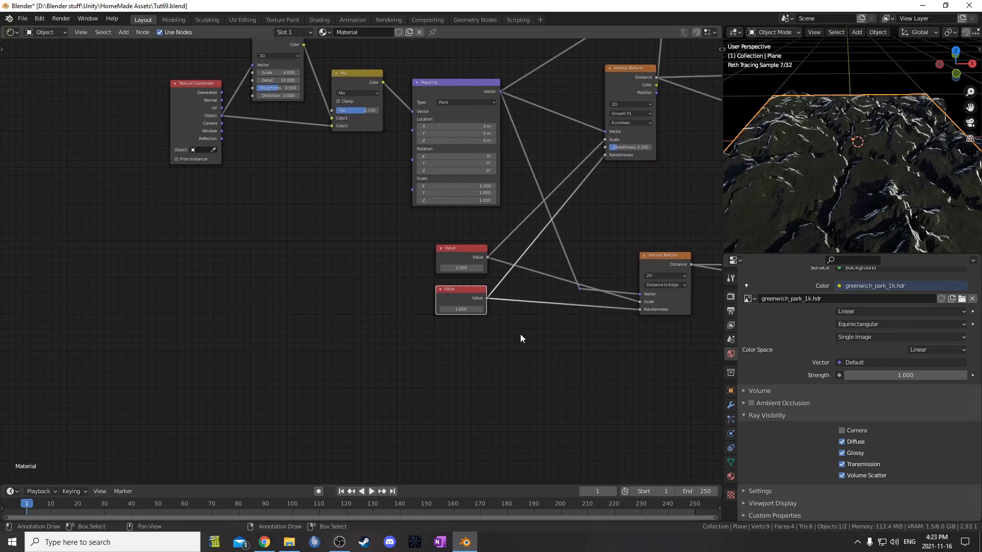
Try a value of -2.6 in the randomness Value node and inspect the terrain from above and close up
scroll(476, 276, "up", 3)
left_click_drag(489, 269, 498, 269)
key("Escape")
mouse_move(487, 321)
left_mouse_down()
mouse_move(518, 322)
mouse_move(469, 322)
left_mouse_up()
middle_click_drag(890, 163, 875, 203)
scroll(876, 204, "down", 3)
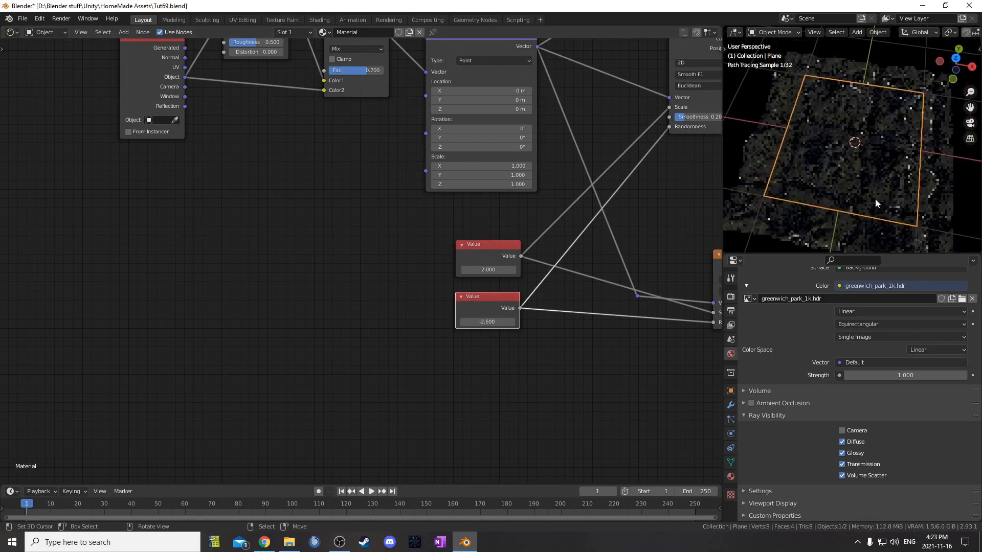
scroll(875, 204, "up", 5)
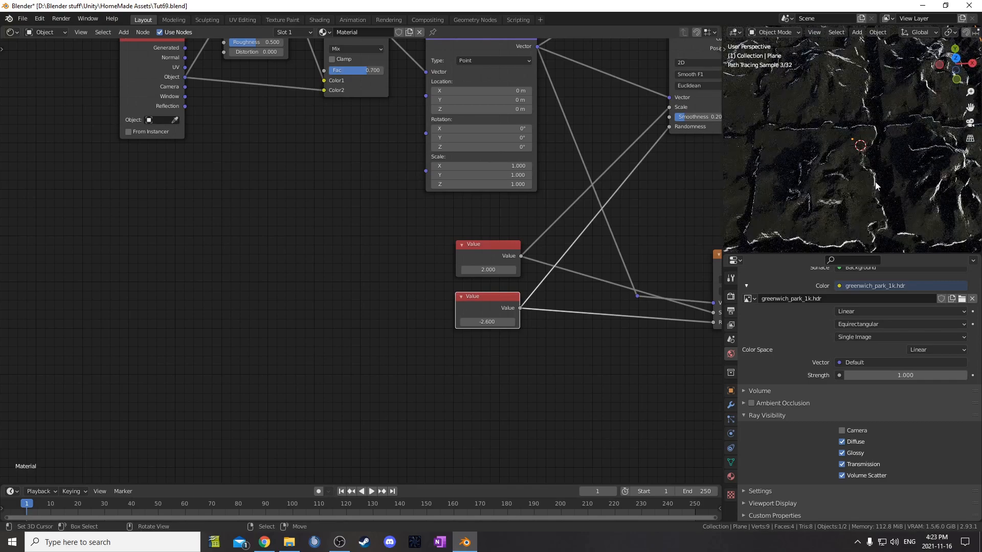
scroll(875, 186, "down", 3)
middle_click_drag(878, 164, 877, 138)
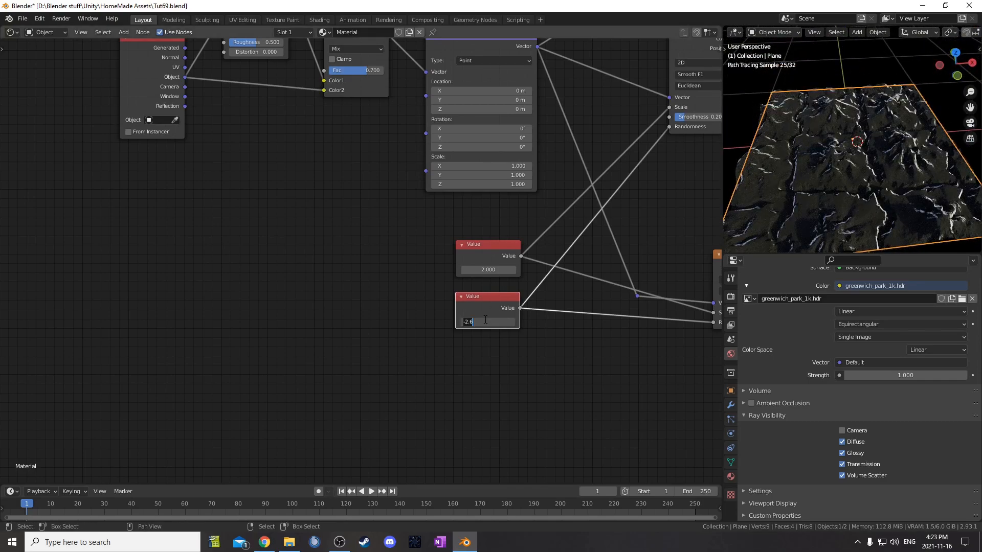
Set the randomness Value node to 1 and move the node slightly down from the scale Value node
type("1")
key("Return")
scroll(517, 345, "down", 3)
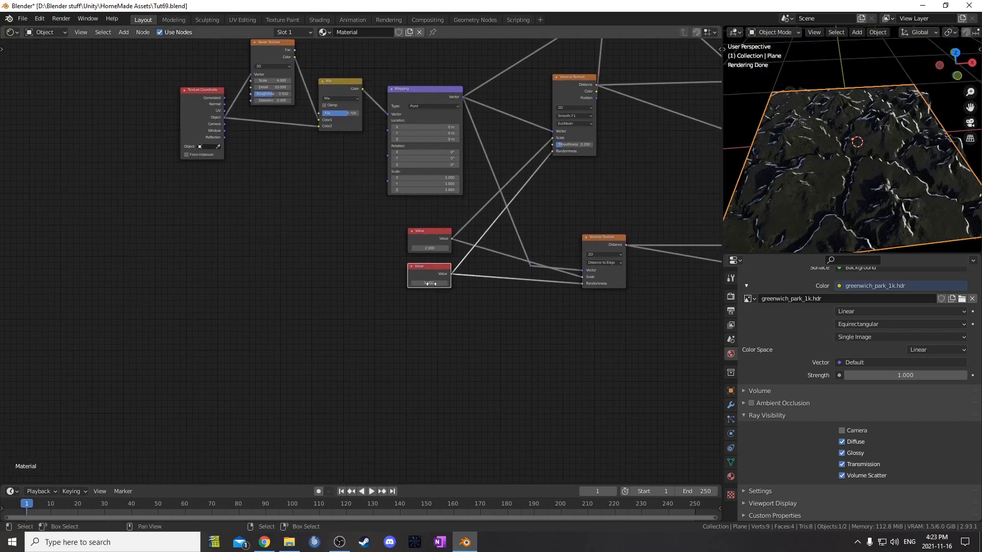
left_click_drag(411, 265, 415, 269)
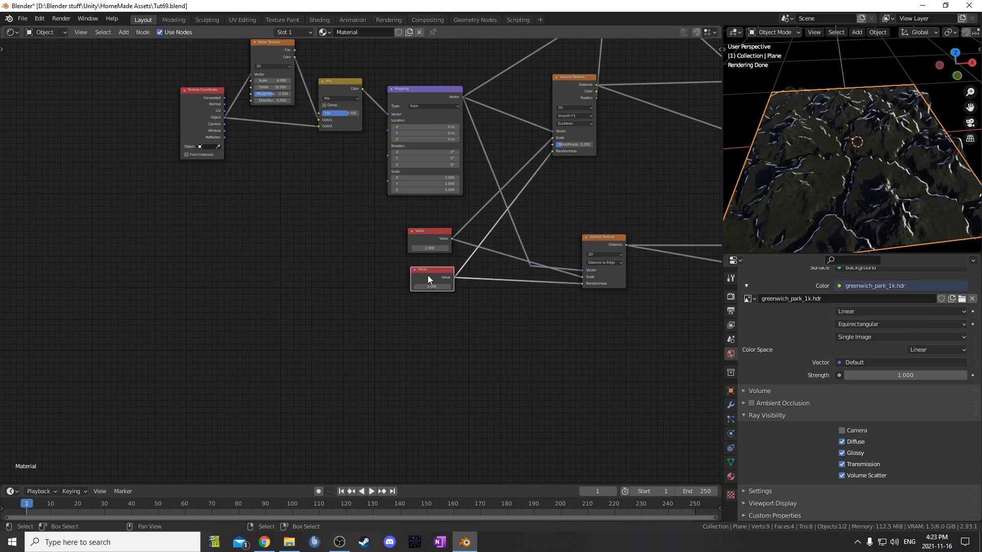
Examine the ColorRamp nodes and how they connect to the Length, Multiply and Mix nodes
middle_click_drag(262, 206, 180, 260)
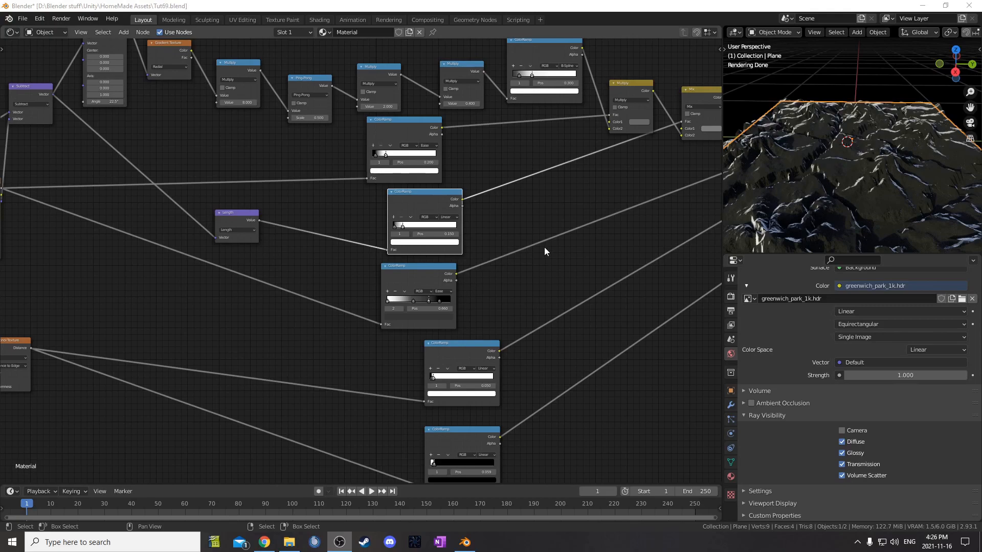
scroll(533, 237, "up", 2)
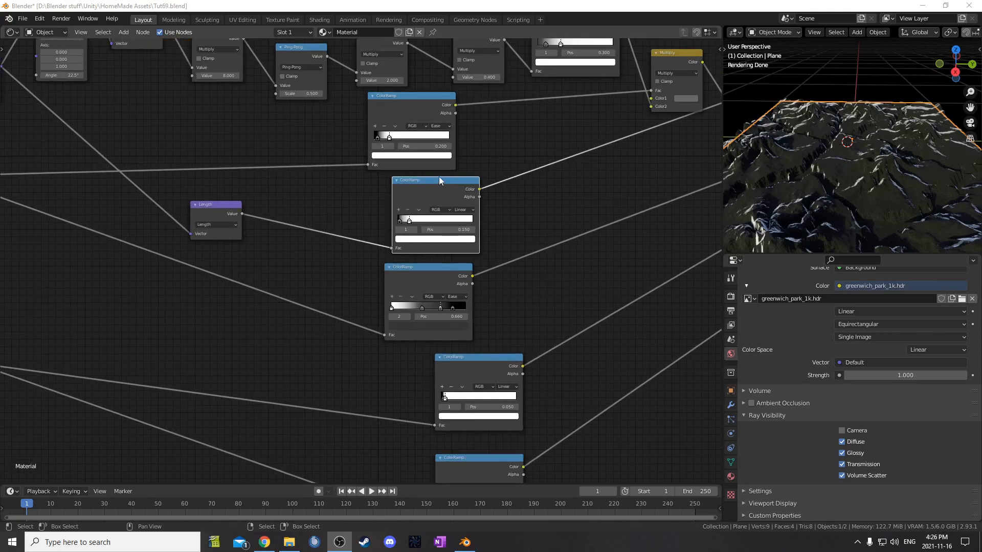
middle_click_drag(561, 211, 507, 247)
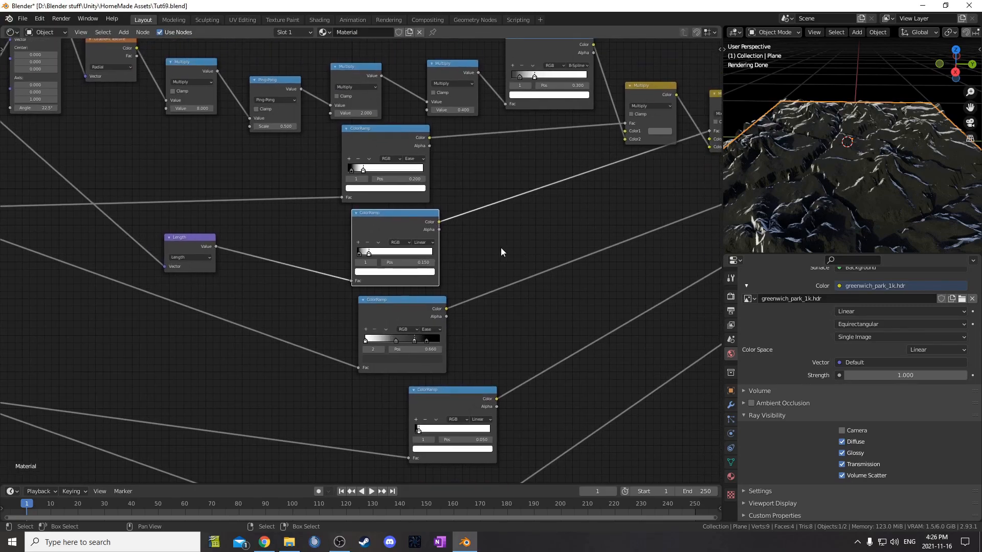
middle_click_drag(582, 181, 539, 251)
scroll(539, 251, "up", 2)
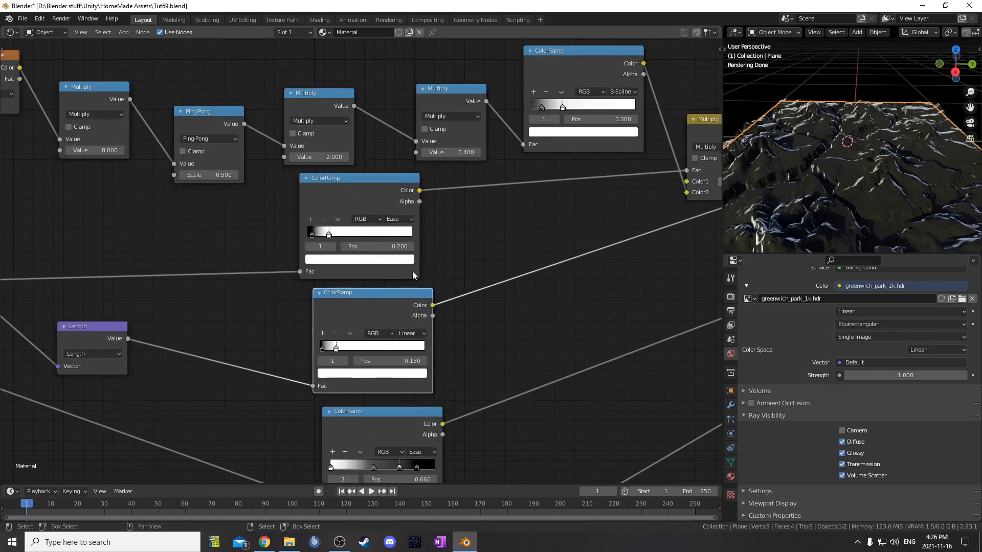
scroll(521, 274, "down", 2)
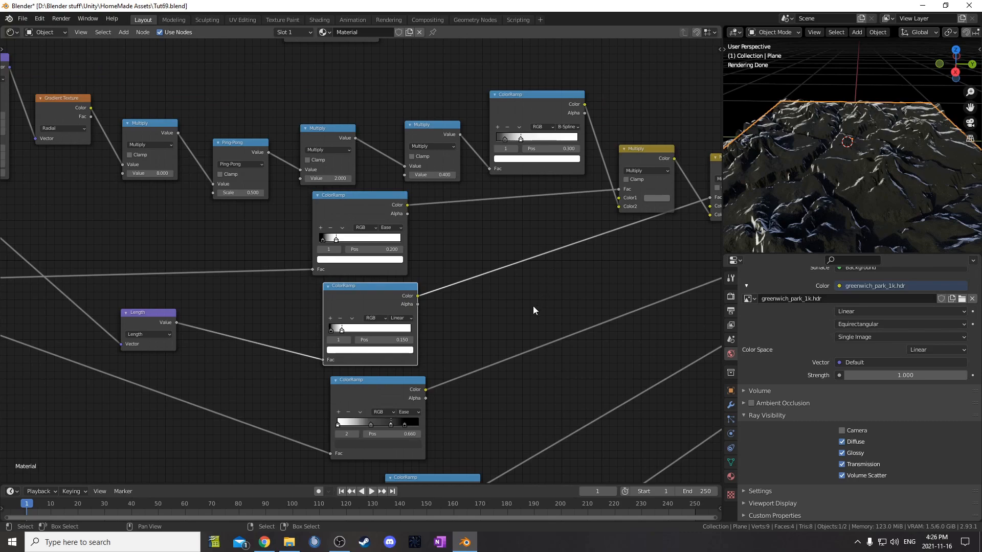
scroll(528, 403, "down", 2)
middle_click_drag(532, 402, 542, 285)
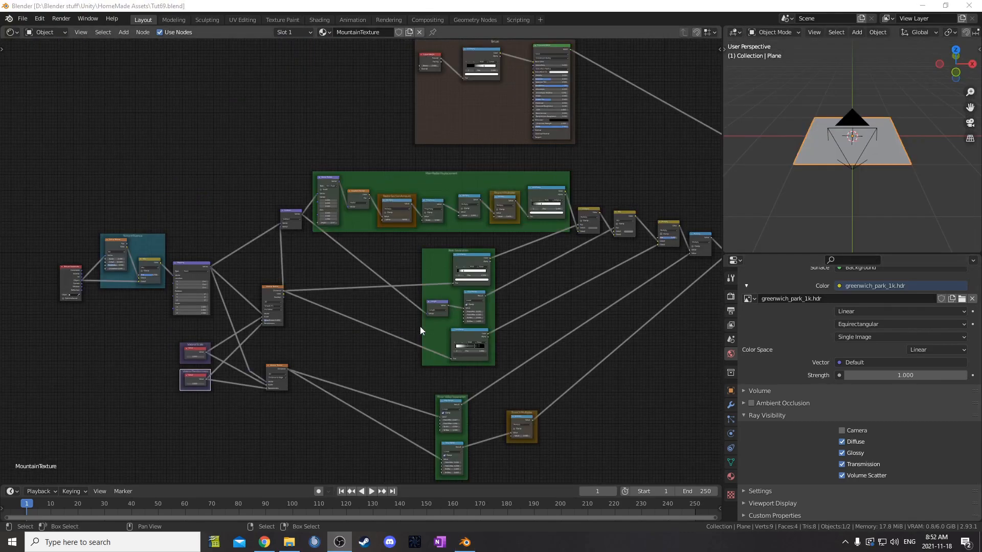
Review the framed groups of the MountainTexture node tree, including the displacement, separation, multiplier, Voronoi and texture frames
scroll(396, 306, "up", 4)
middle_click_drag(391, 321, 381, 298)
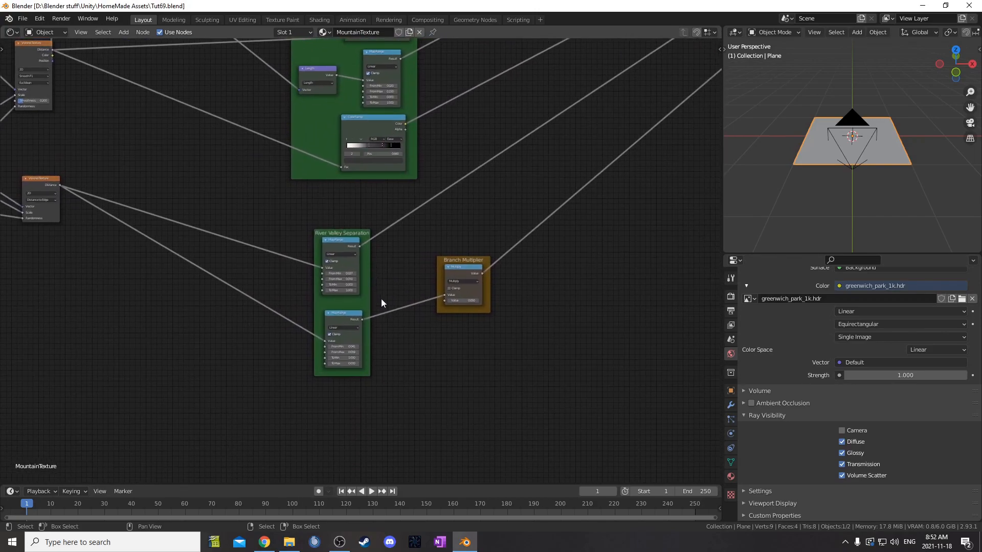
scroll(380, 299, "up", 1)
middle_click_drag(453, 193, 468, 355)
middle_click_drag(435, 217, 434, 339)
middle_click_drag(357, 205, 366, 355)
scroll(338, 258, "down", 1)
middle_click_drag(298, 274, 424, 223)
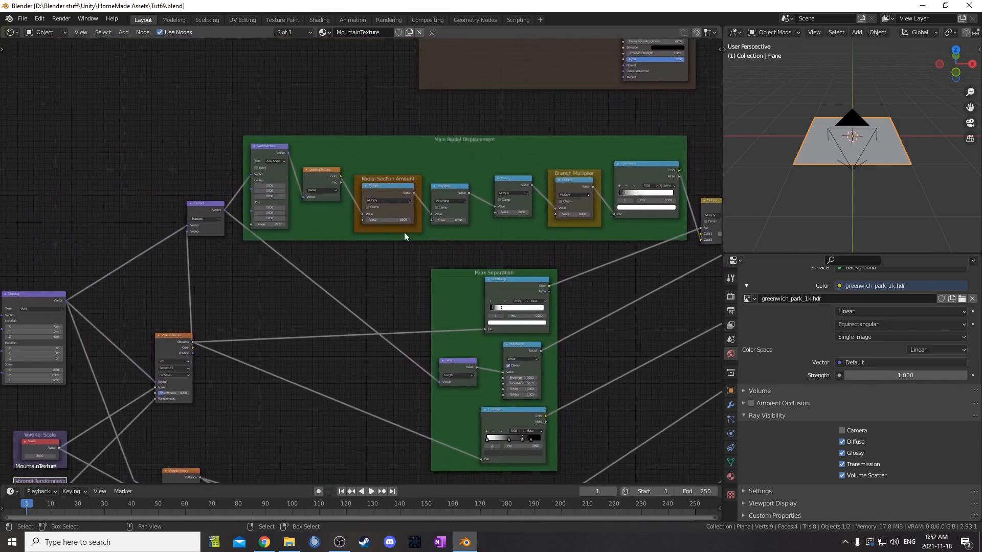
middle_click_drag(119, 351, 383, 274)
scroll(381, 273, "up", 4)
middle_click_drag(322, 310, 293, 190)
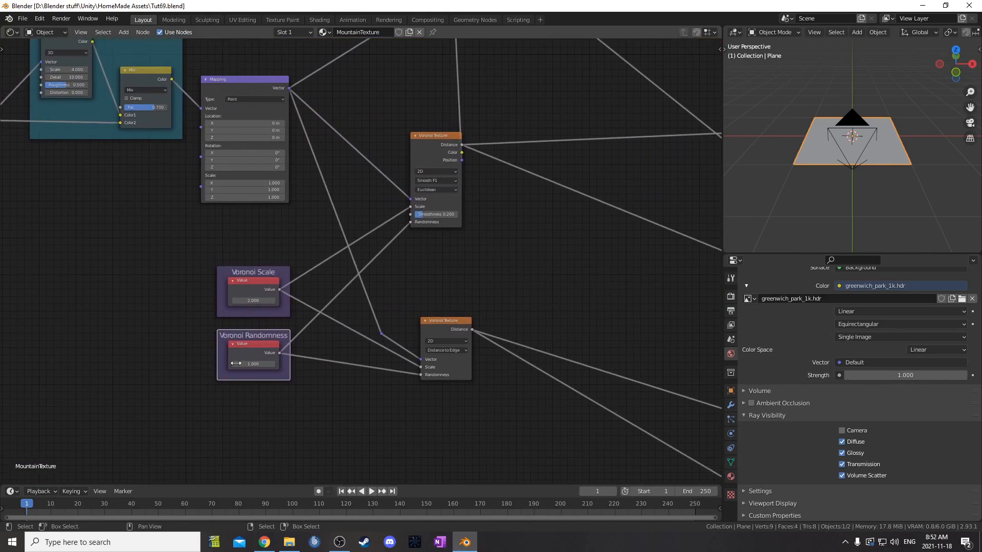
middle_click_drag(583, 127, 329, 391)
scroll(358, 393, "down", 4)
middle_click_drag(543, 153, 398, 342)
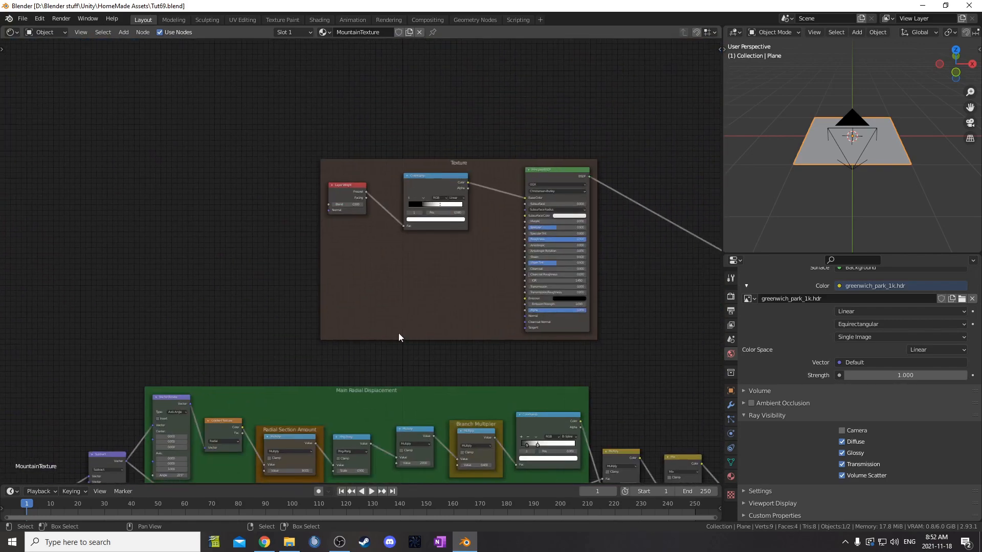
scroll(382, 296, "up", 4)
middle_click_drag(382, 295, 486, 152)
middle_click_drag(173, 453, 312, 274)
middle_click_drag(573, 361, 366, 142)
middle_click_drag(431, 355, 426, 254)
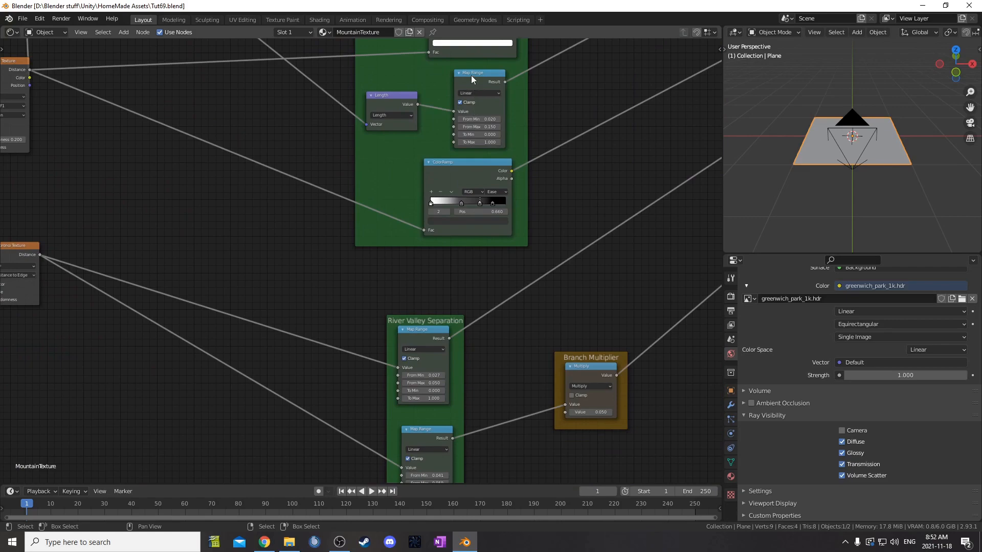
Add a Value node below the Noise Influence frame and set it to 0
middle_click_drag(133, 370, 410, 279)
middle_click_drag(18, 182, 372, 367)
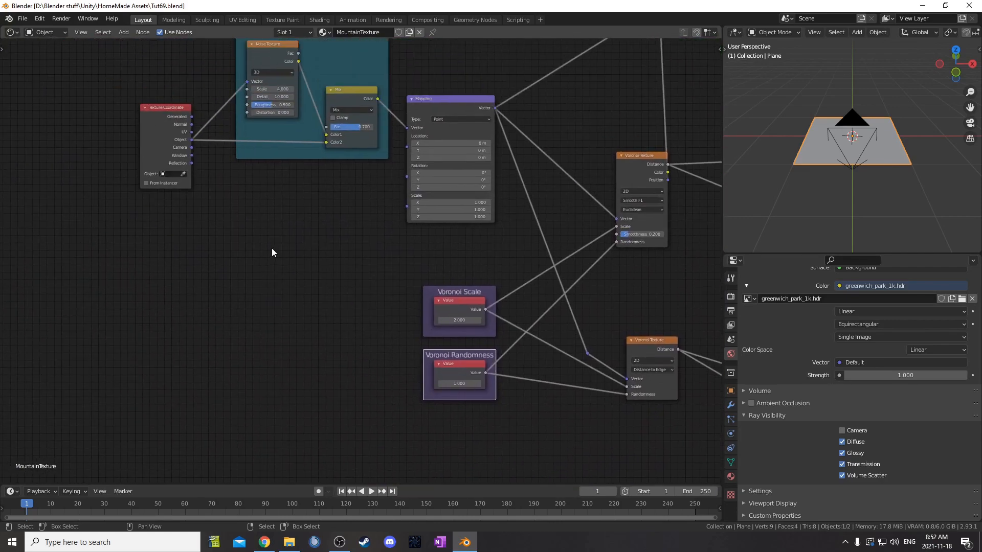
key("shift+a")
left_click(274, 248)
type("value")
key("Return")
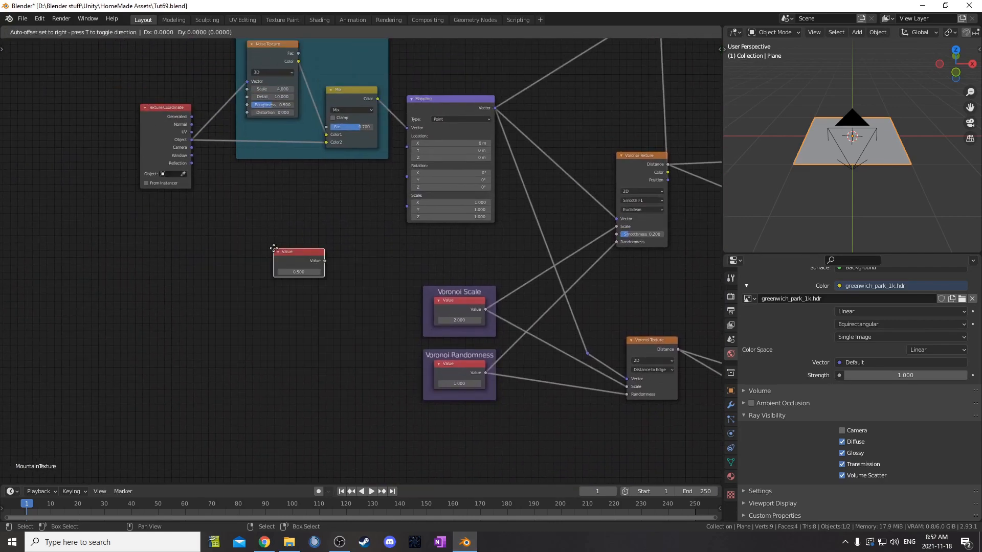
left_click(264, 240)
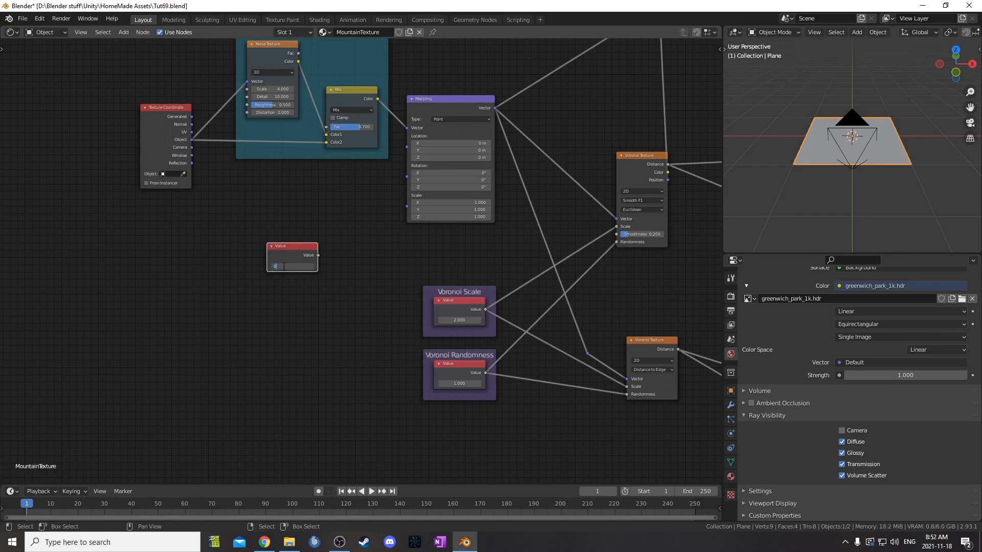
left_click_drag(286, 254, 245, 260)
Add a Math node beside the new Value node, set its operation to Multiply and its second value to 5
key("shift+a")
left_click(338, 252)
type("math")
key("Return")
left_click(327, 220)
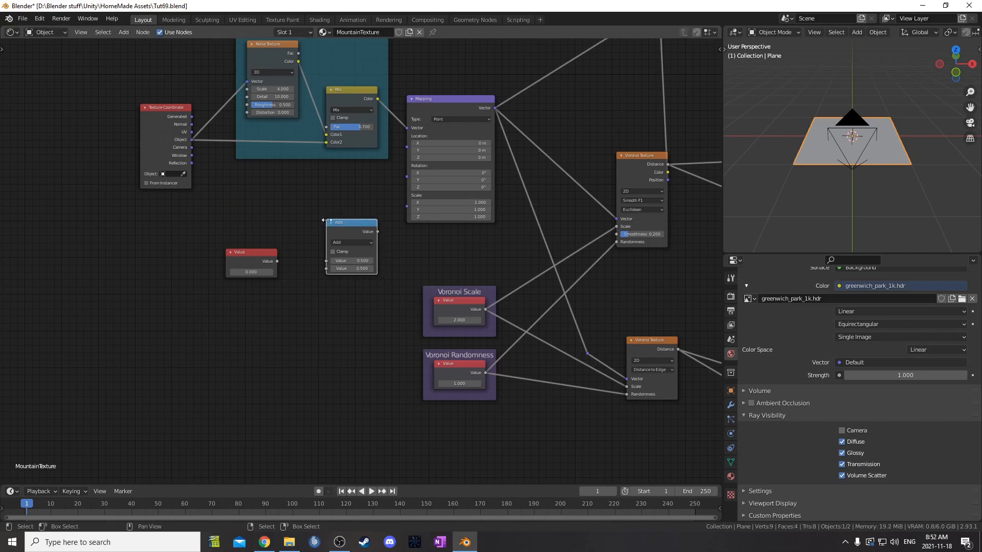
left_click(345, 241)
left_click(348, 261)
left_click(348, 268)
Connect the new Value node to the Multiply node's first input and the Multiply output to the Mapping node's Location
left_click_drag(278, 261, 327, 261)
left_click_drag(340, 223, 311, 185)
middle_click_drag(376, 206, 396, 266)
left_click_drag(369, 254, 427, 207)
Switch the 3D viewport to rendered shading and view the terrain up close
key("z")
left_click(847, 131)
scroll(831, 134, "up", 6)
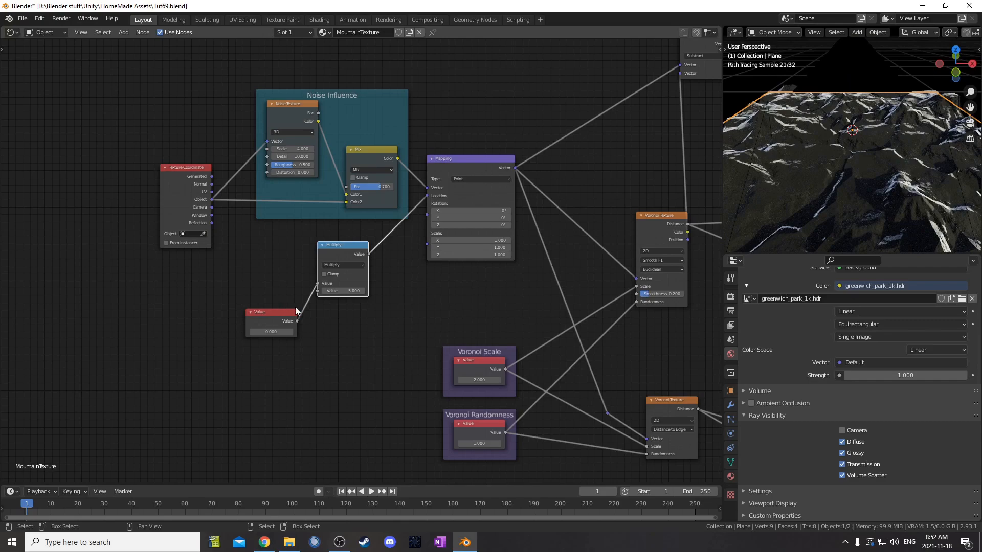
Raise the new Value node to 0.2 and set the Multiply node's second value to 1
scroll(295, 311, "up", 1)
left_click(279, 344)
left_click(279, 344)
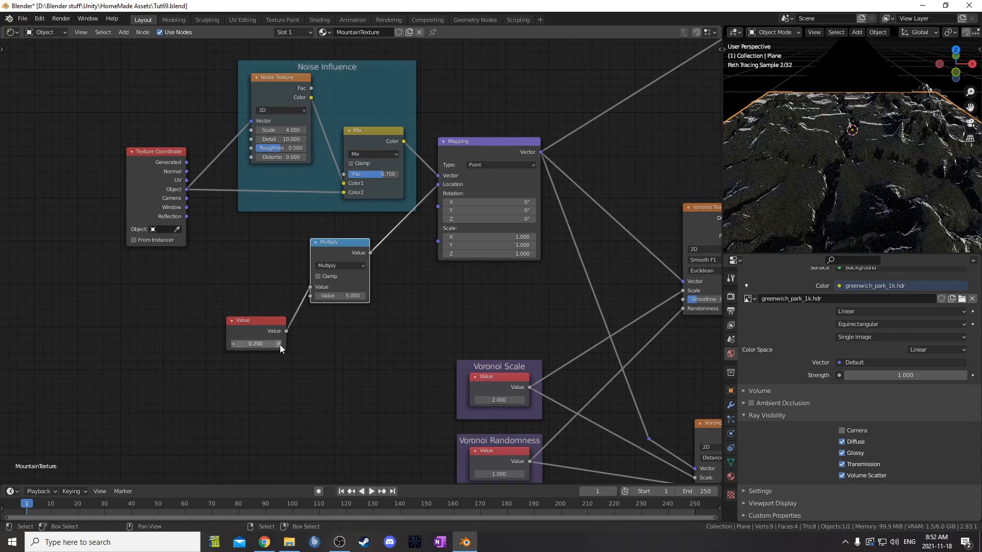
type("1")
key("Return")
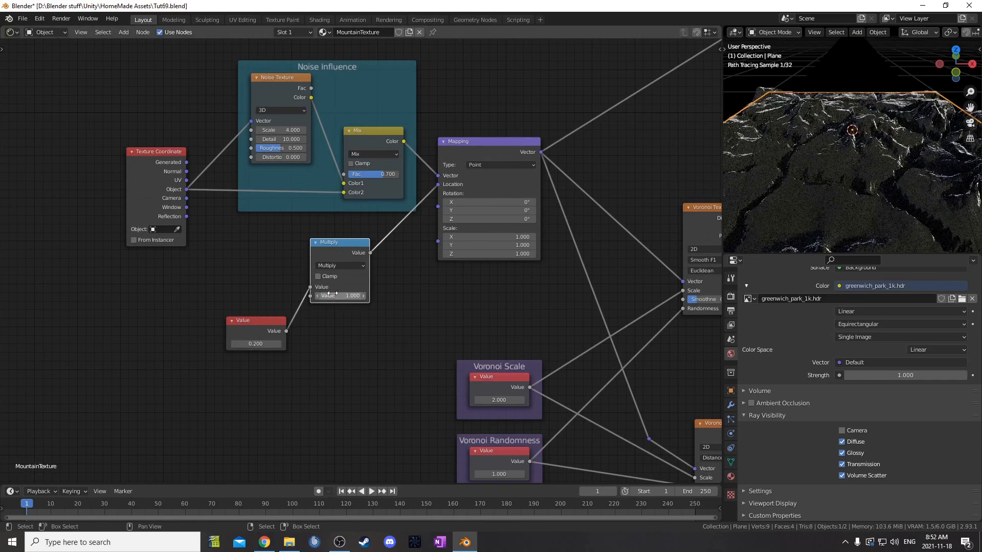
Increase the Value node driving the Mapping location to 0.8
left_click(279, 343)
left_click(279, 343)
left_click(278, 343)
left_click(279, 344)
left_click(279, 344)
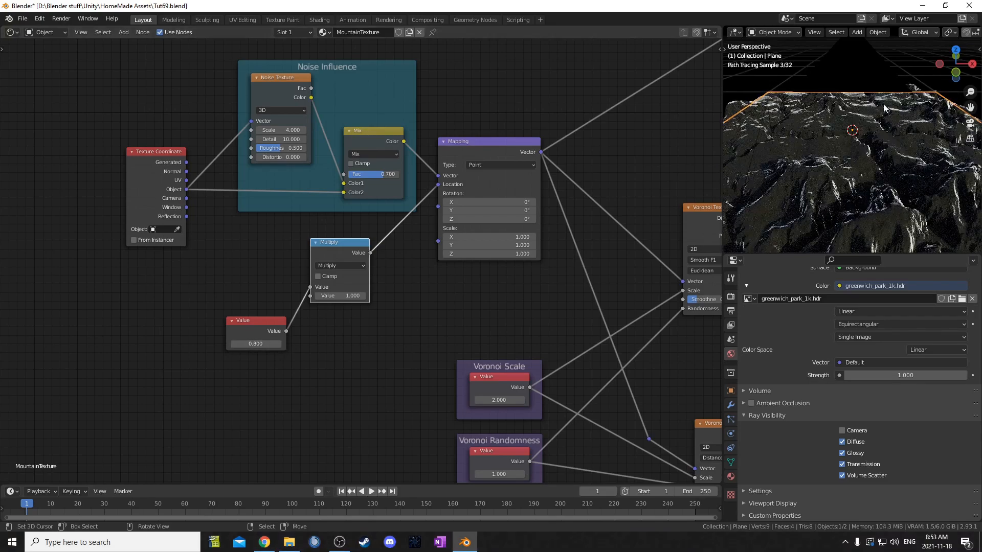
Move the Multiply node slightly closer to the Mapping node
scroll(407, 248, "down", 1)
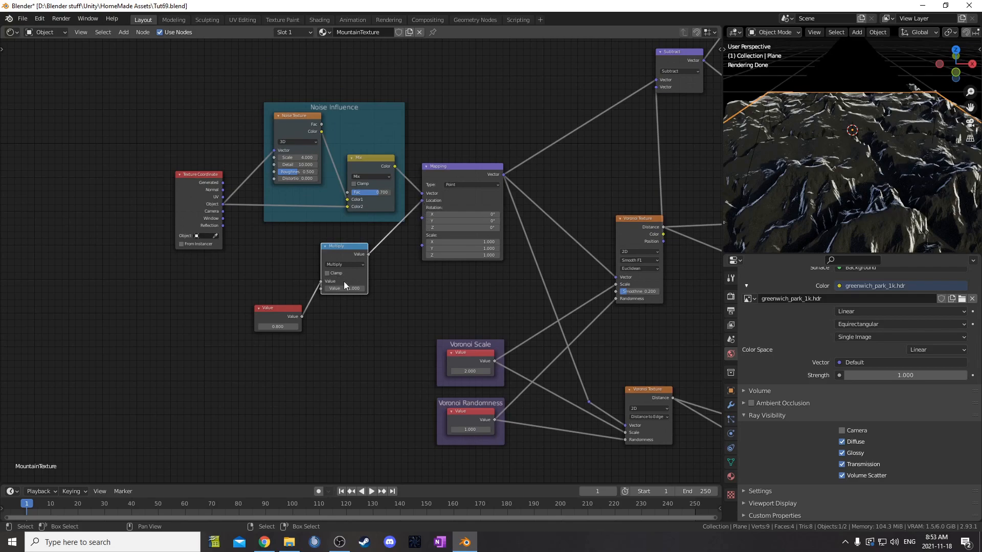
scroll(348, 296, "up", 1)
left_click_drag(339, 242, 359, 249)
scroll(363, 331, "up", 2)
scroll(539, 284, "down", 3)
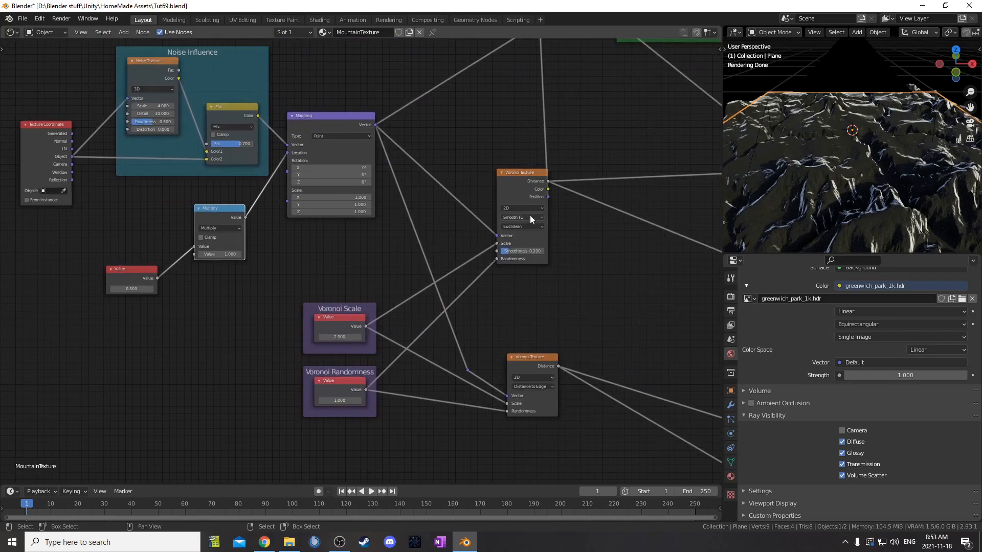
scroll(358, 287, "up", 3)
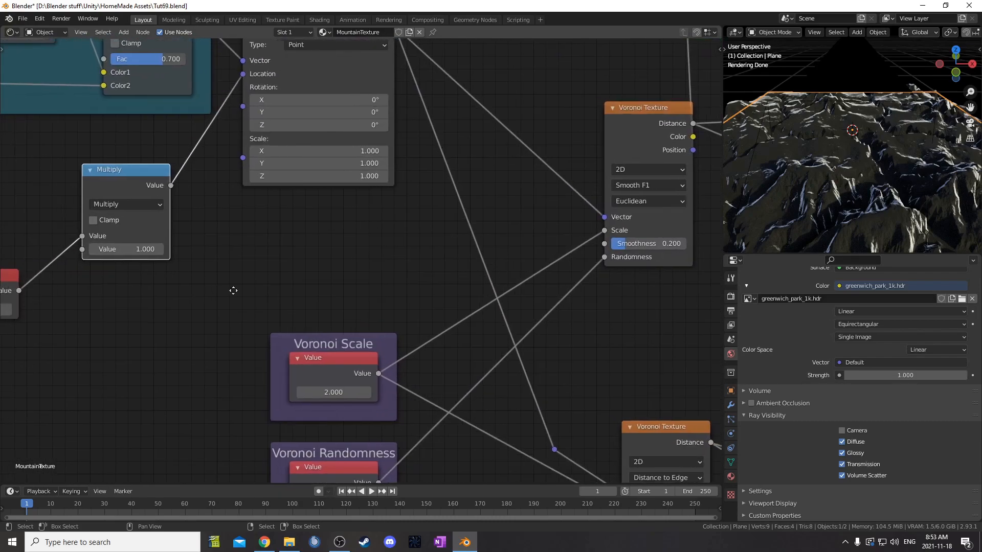
Set the second value of the Multiply node feeding the Mapping location to 5
scroll(208, 286, "left", 5, "ctrl")
left_click(324, 253)
key("Return")
scroll(292, 336, "down", 2)
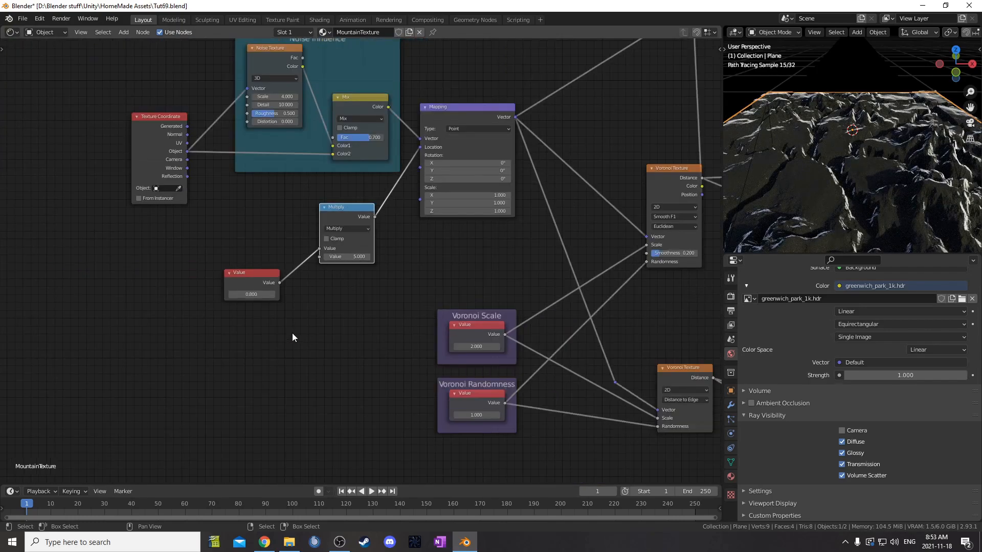
Try 1 in the Value node driving the Multiply node and return it to 0
left_click(273, 296)
type("1")
key("Return")
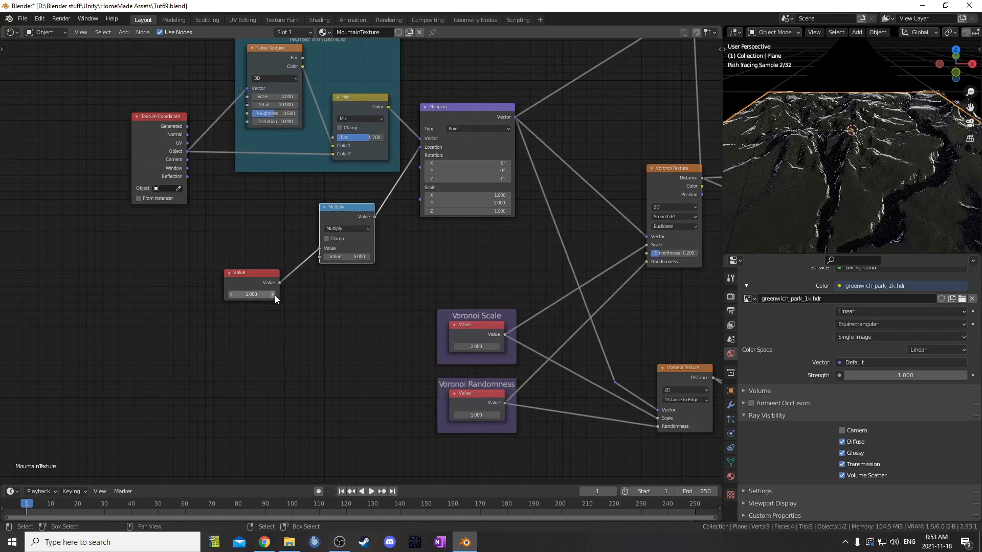
scroll(274, 295, "down", 2)
left_click(276, 285)
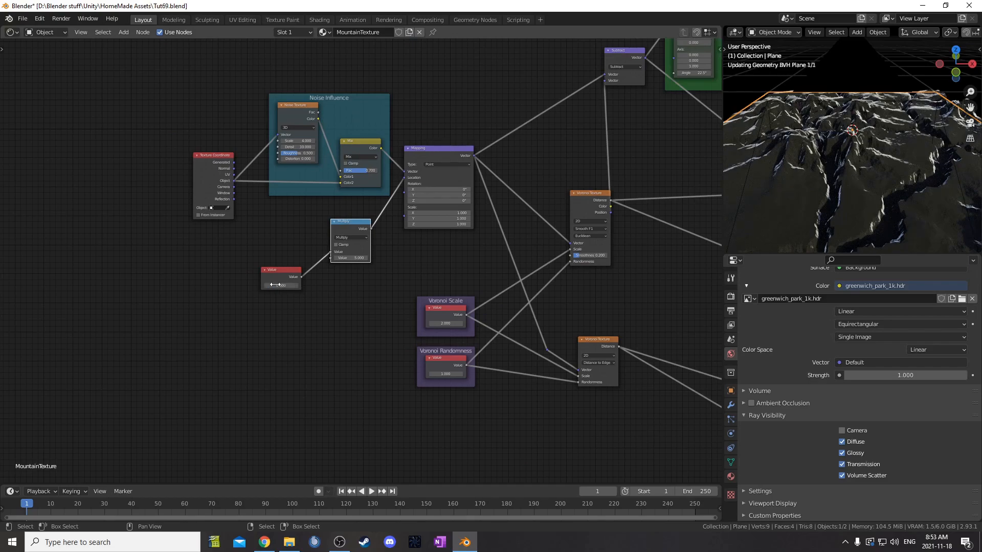
Put the Value node feeding the location Multiply node in a frame labelled "Seed Value"
scroll(364, 266, "up", 2)
middle_click_drag(327, 288, 482, 272)
left_click(392, 262)
scroll(402, 289, "up", 2)
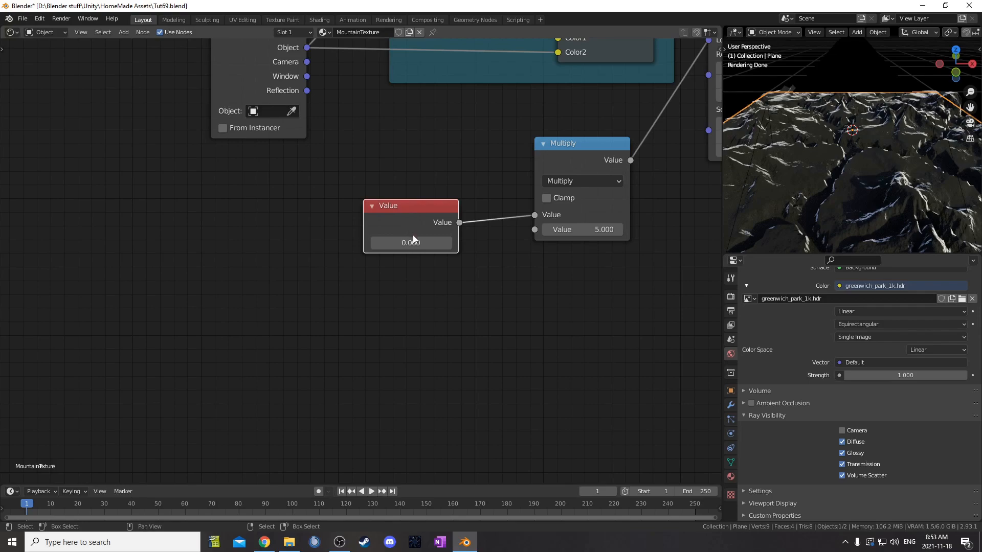
key("ctrl+j")
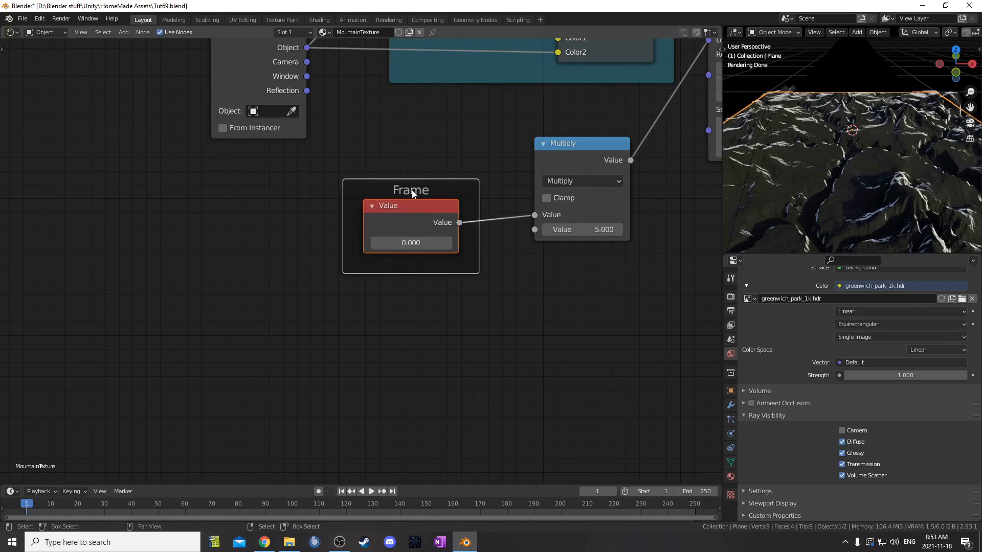
key("F2")
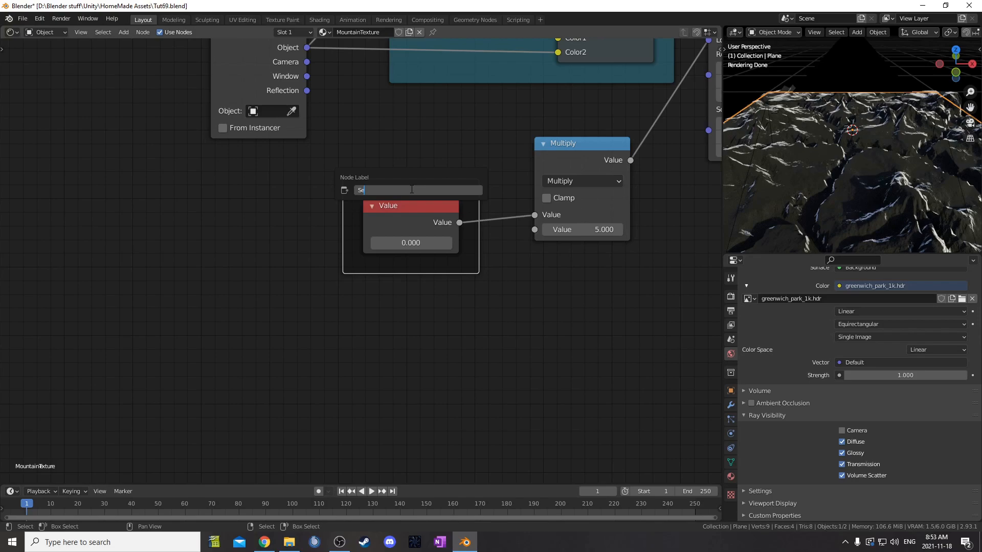
type("Seed Value")
key("Return")
Apply the Voronoi Scale frame's purple colour to the Seed Value frame
scroll(411, 220, "down", 4)
left_click(548, 327)
key("n")
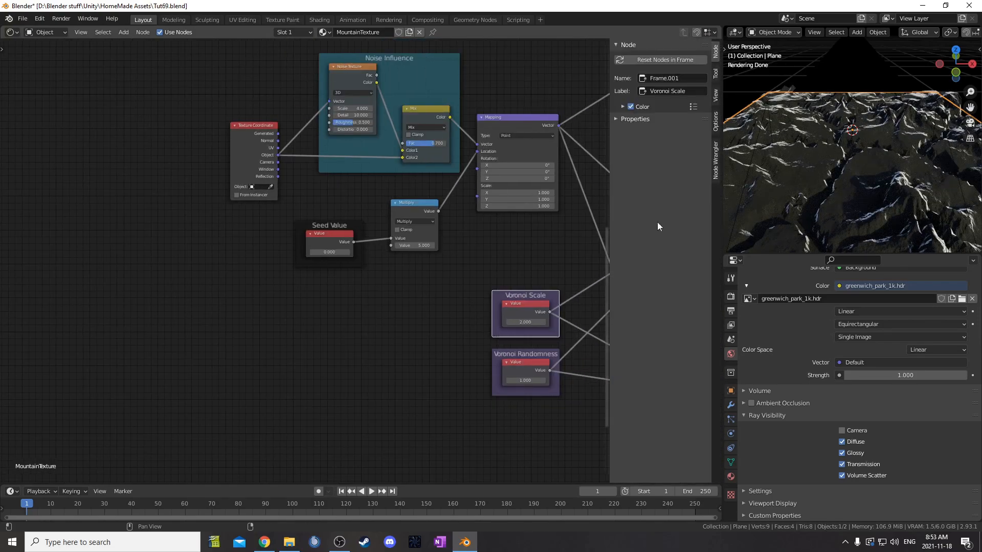
left_click(636, 108)
left_click(361, 232)
left_click(630, 106)
key("ctrl+v")
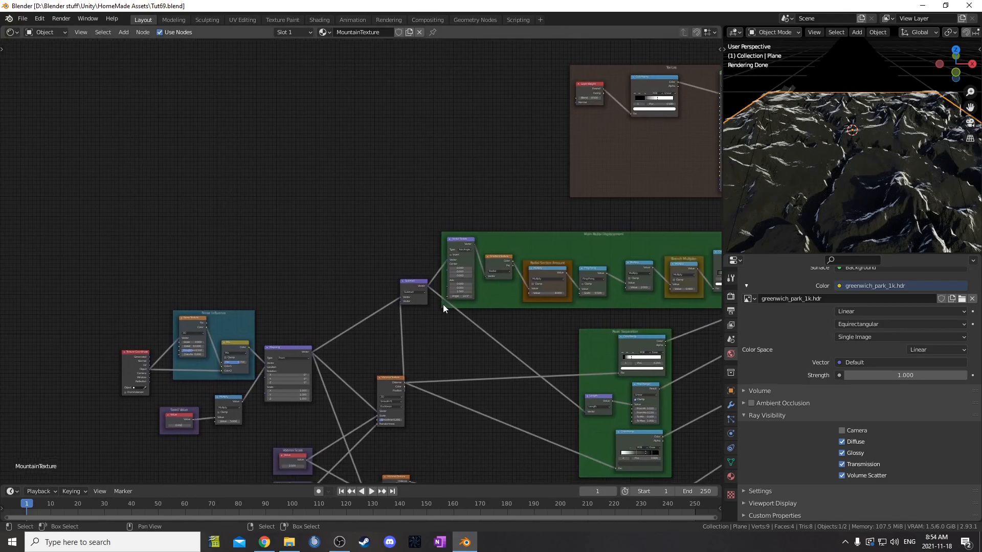
Add two Separate XYZ nodes above Noise Influence and feed Texture Coordinate's Normal output into the lower one
scroll(442, 305, "up", 4)
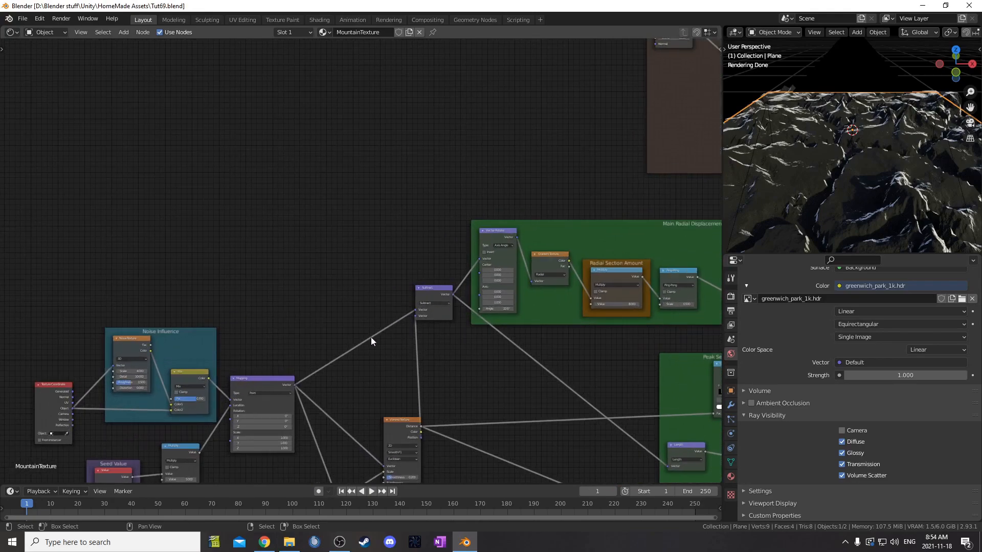
middle_click_drag(362, 342, 461, 300)
key("shift+a")
left_click(453, 152)
type("sep")
left_click(476, 190)
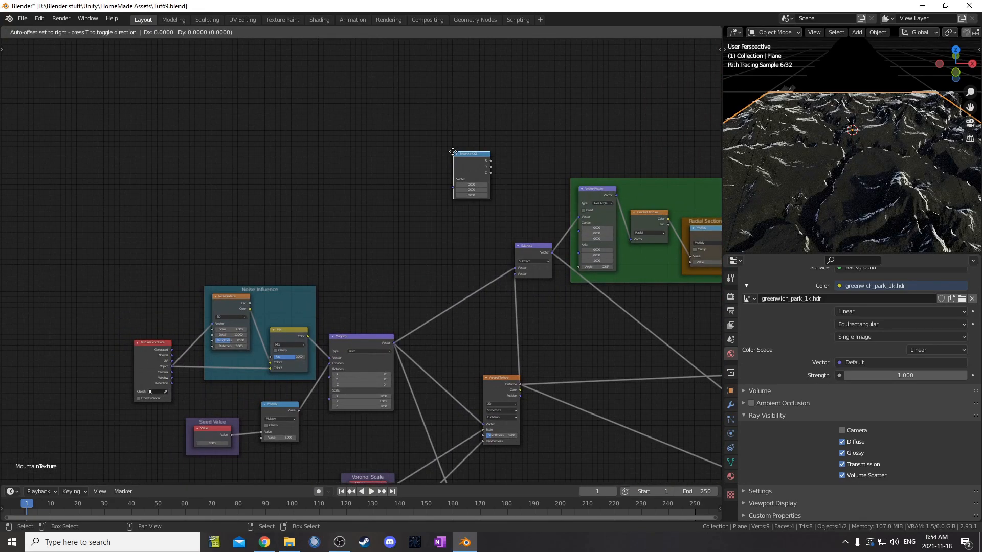
left_click(361, 116)
key("shift+d")
left_click(358, 180)
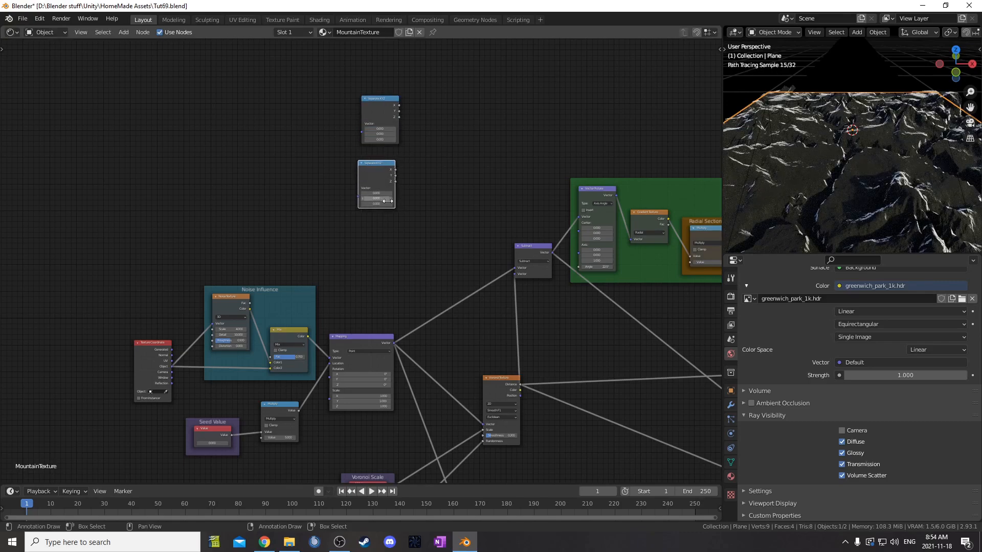
middle_click_drag(199, 394, 243, 430)
left_click_drag(193, 387, 427, 242)
Connect the output of the last math node before Displacement to the upper Separate XYZ node's Vector input
middle_click_drag(498, 286, 238, 291)
scroll(574, 327, "down", 3)
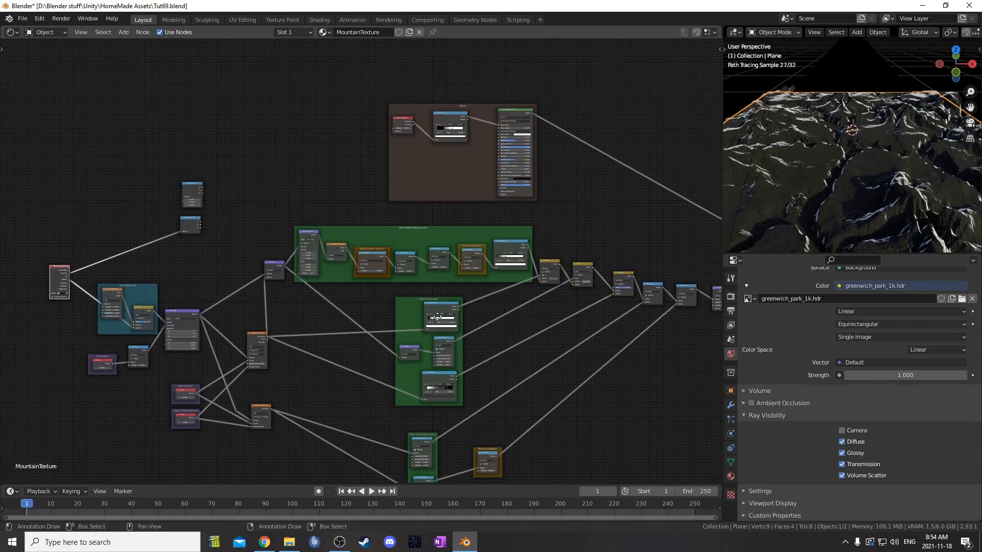
middle_click_drag(486, 316, 292, 300)
scroll(494, 319, "up", 2)
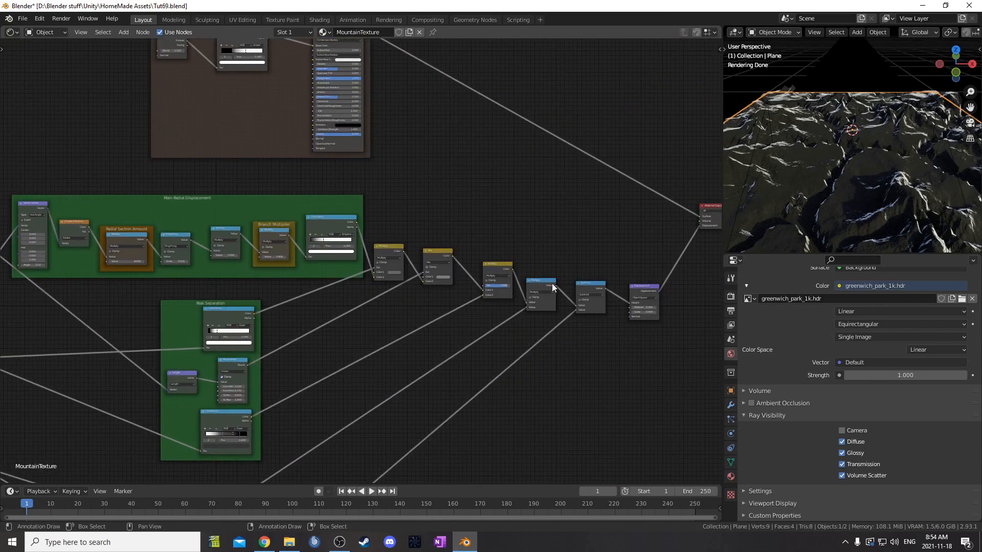
scroll(586, 322, "up", 3)
middle_click_drag(649, 298, 598, 268)
scroll(583, 276, "down", 3)
middle_click_drag(421, 299, 501, 323)
scroll(501, 320, "down", 4)
scroll(545, 311, "up", 3)
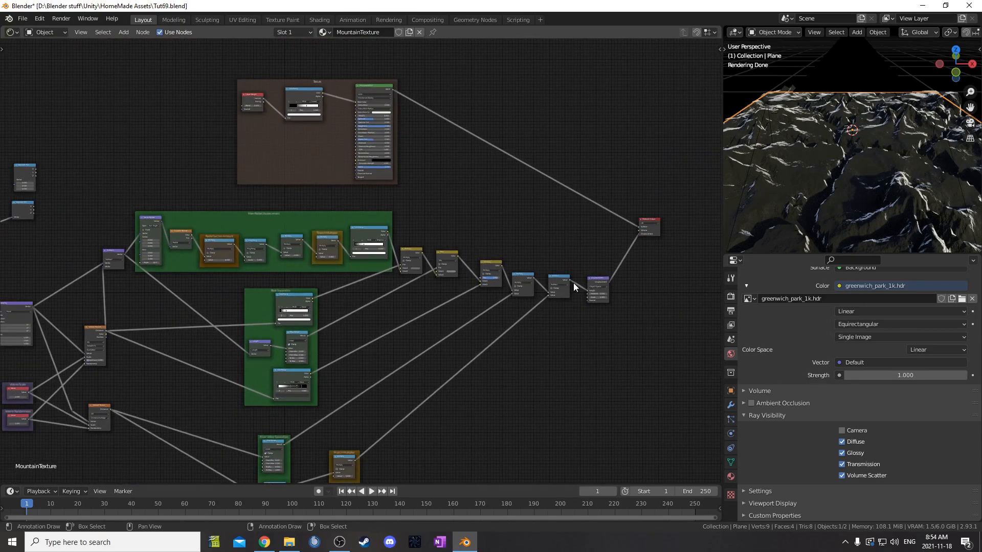
left_click_drag(569, 280, 16, 186)
middle_click_drag(17, 187, 269, 196)
Add reroute points to the long Separate XYZ link, placing one beside that node and one above the last math node
scroll(272, 197, "down", 2)
right_click_drag(321, 224, 334, 194, "shift")
key("g")
left_click(266, 223)
middle_click_drag(532, 246, 381, 189)
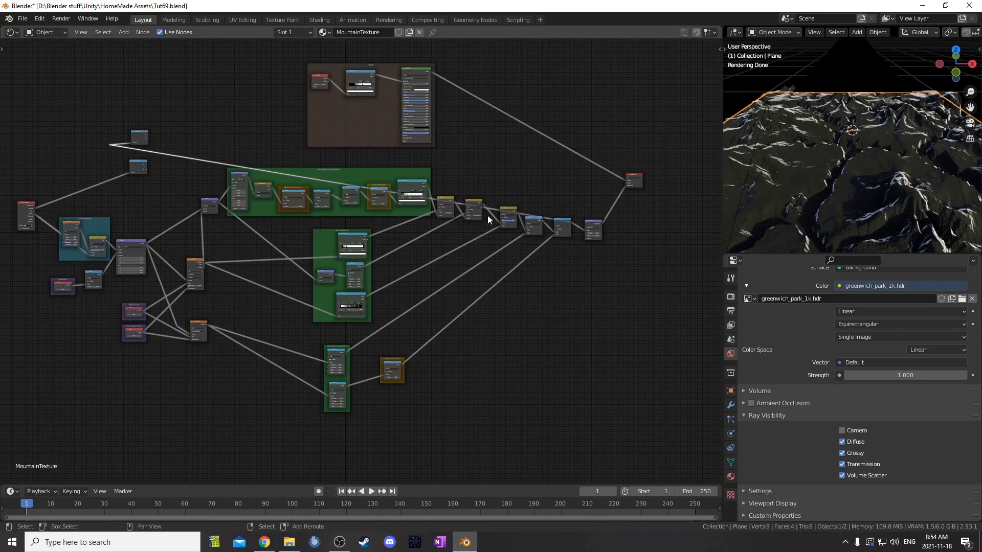
key("g")
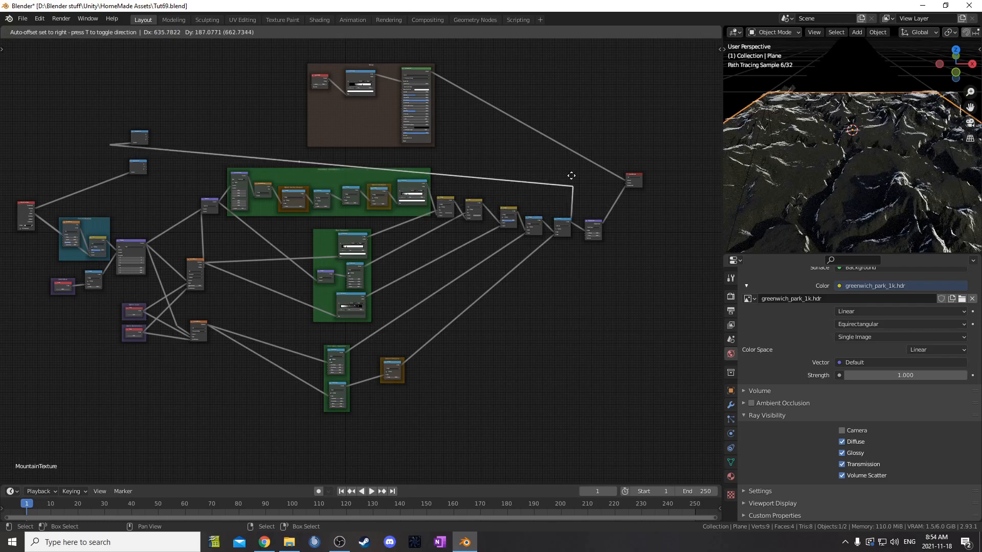
left_click(565, 203)
mouse_move(593, 197)
left_mouse_down()
mouse_move(584, 173)
mouse_move(596, 201)
mouse_move(584, 212)
left_mouse_up()
Add another reroute point near the upper Separate XYZ node and arrange the bends so the link runs beneath it
scroll(360, 224, "up", 3)
middle_click_drag(159, 148, 274, 210)
scroll(274, 210, "up", 4)
right_click_drag(293, 148, 268, 186, "shift")
key("g")
left_click(124, 170)
left_click_drag(104, 166, 124, 183)
key("g")
left_click(148, 165)
key("g")
left_click(139, 185)
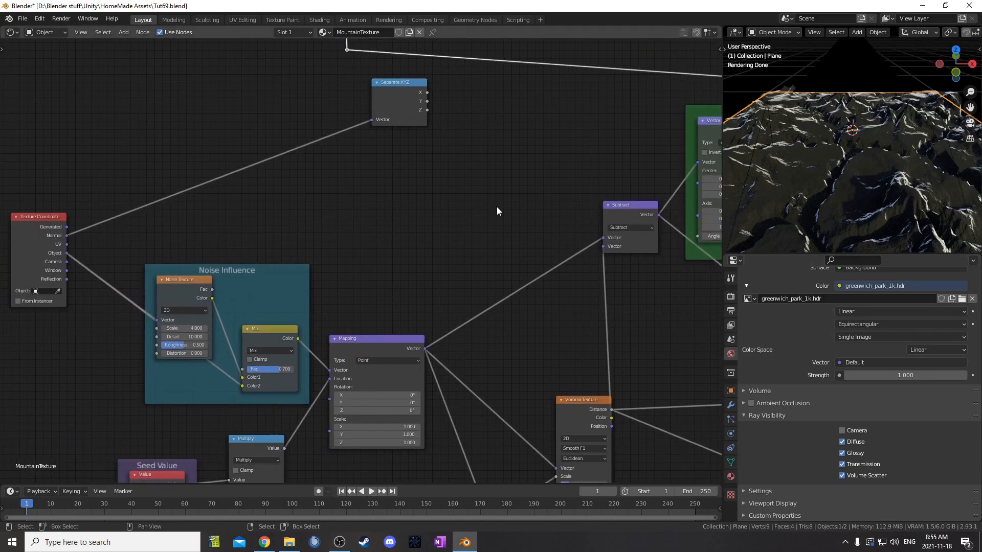
Add a Noise Texture below the Separate XYZ nodes and connect Texture Coordinate's Object output to its Vector input
key("shift+a")
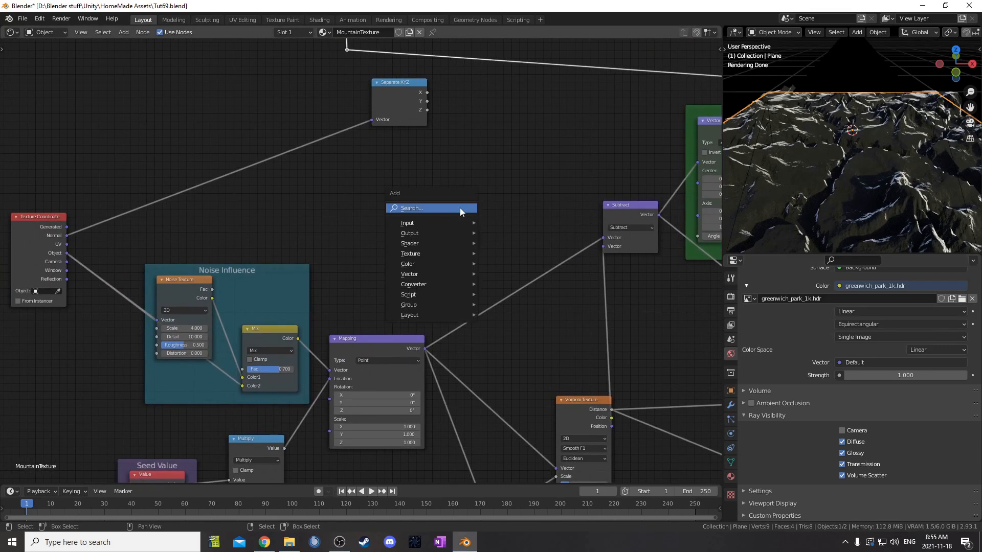
type("noise")
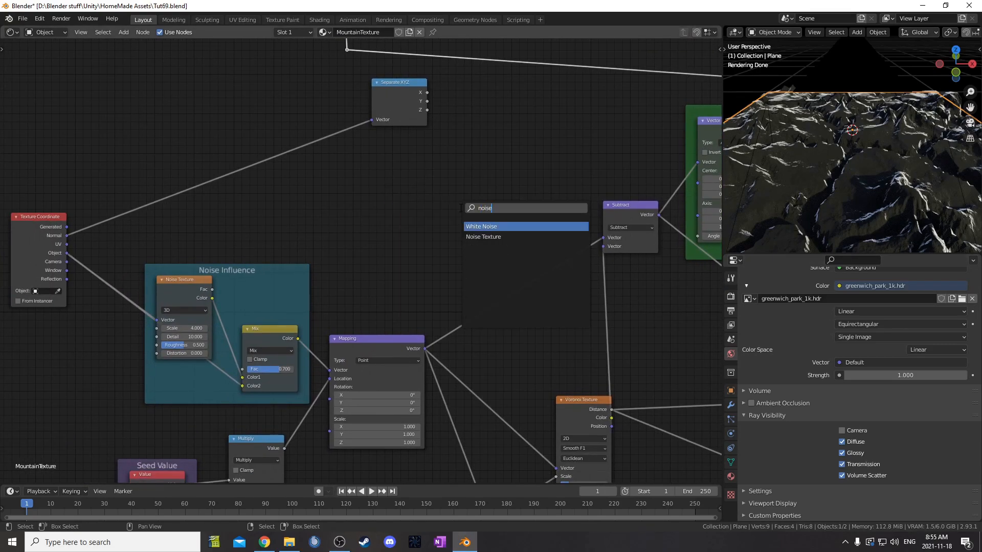
key("Down")
key("Return")
left_click(347, 150)
left_click_drag(79, 251, 358, 204)
scroll(459, 170, "down", 1)
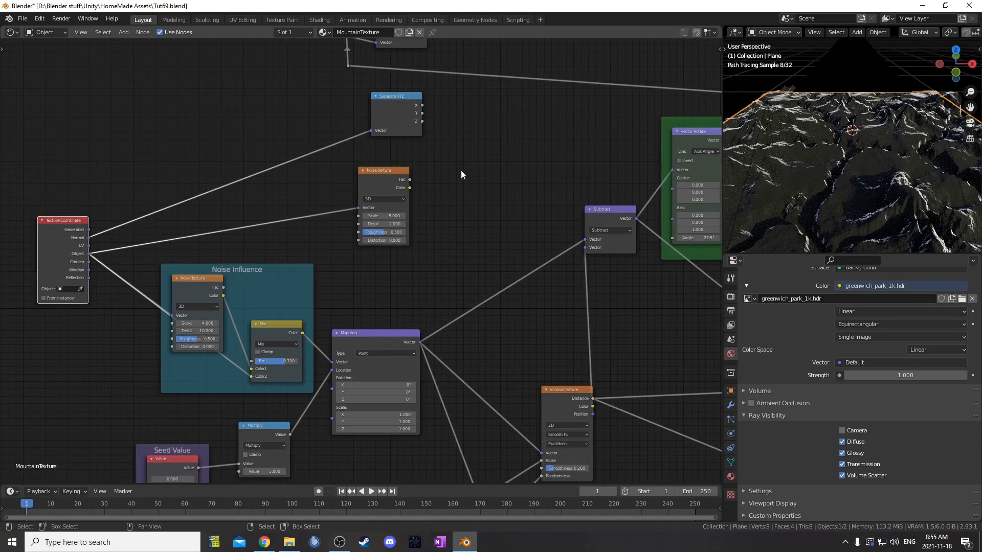
Move the Texture frame aside and shift the Separate XYZ nodes, reroutes and new Noise Texture up together to make room
scroll(459, 170, "down", 10)
middle_click_drag(603, 182, 462, 253)
scroll(462, 253, "up", 1)
scroll(486, 240, "down", 1)
left_click_drag(514, 227, 605, 155)
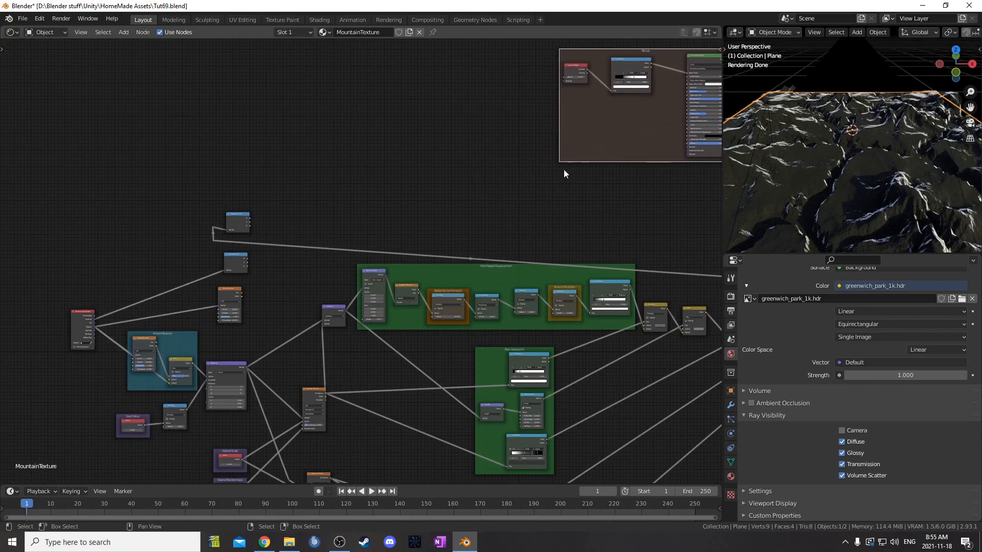
scroll(572, 168, "down", 1)
left_click_drag(236, 214, 308, 291)
key("g")
left_click(333, 186)
scroll(460, 297, "up", 2)
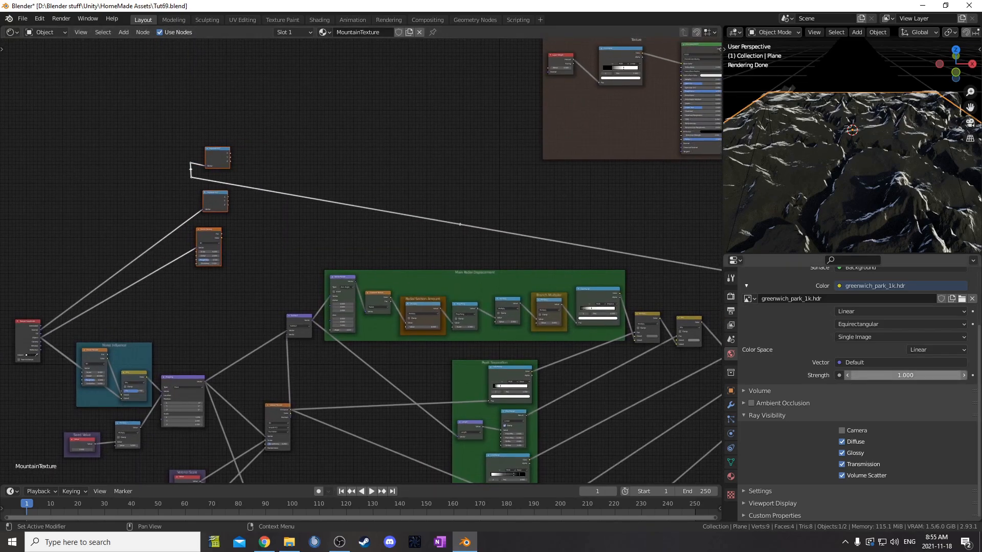
Add a MixRGB node beside the upper Separate XYZ node and tidy the spacing between them
scroll(211, 171, "up", 4)
key("shift+a")
left_click(370, 270)
type("mixr")
key("Return")
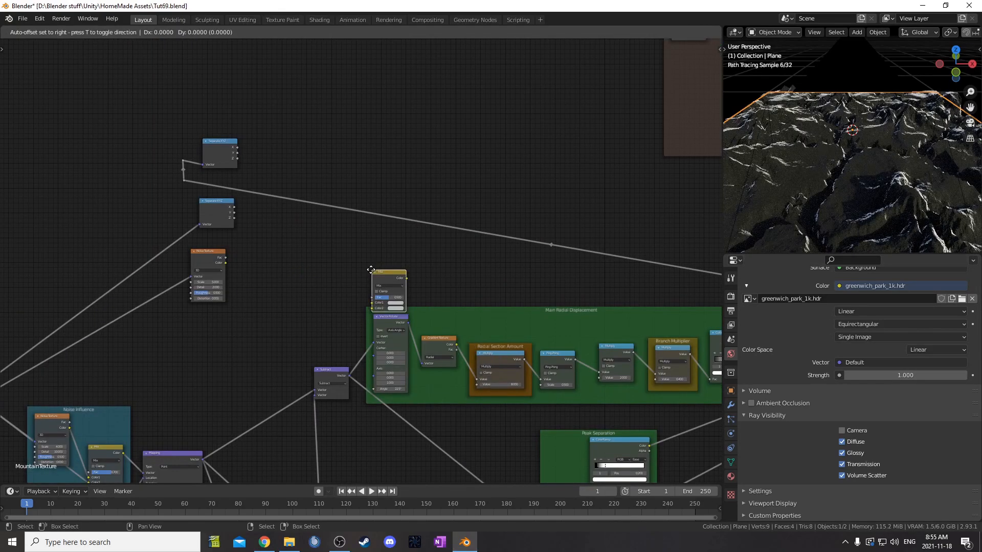
left_click(290, 142)
scroll(278, 176, "up", 3)
left_click_drag(223, 174, 225, 169)
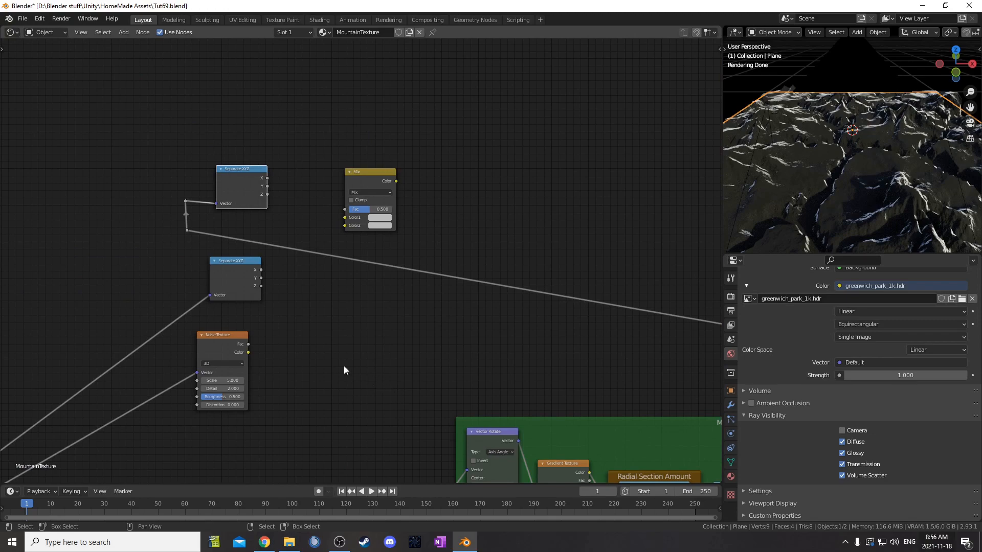
Connect the upper Separate XYZ node's Z to the Mix node's Color1 and the lower one's X to Color2
left_click_drag(267, 195, 352, 221)
left_click_drag(262, 269, 345, 225)
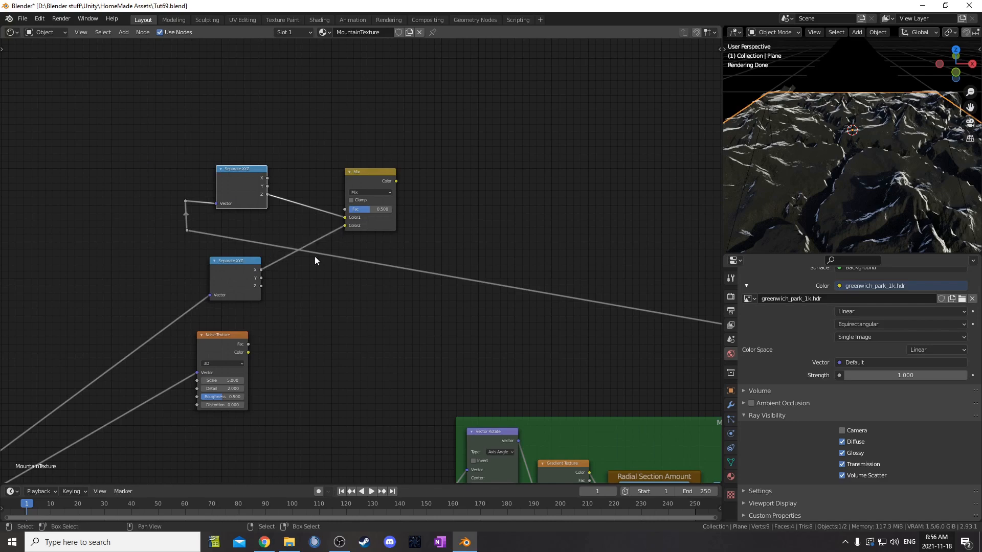
scroll(307, 253, "down", 2)
left_click_drag(268, 261, 271, 262)
middle_click_drag(184, 350, 274, 298)
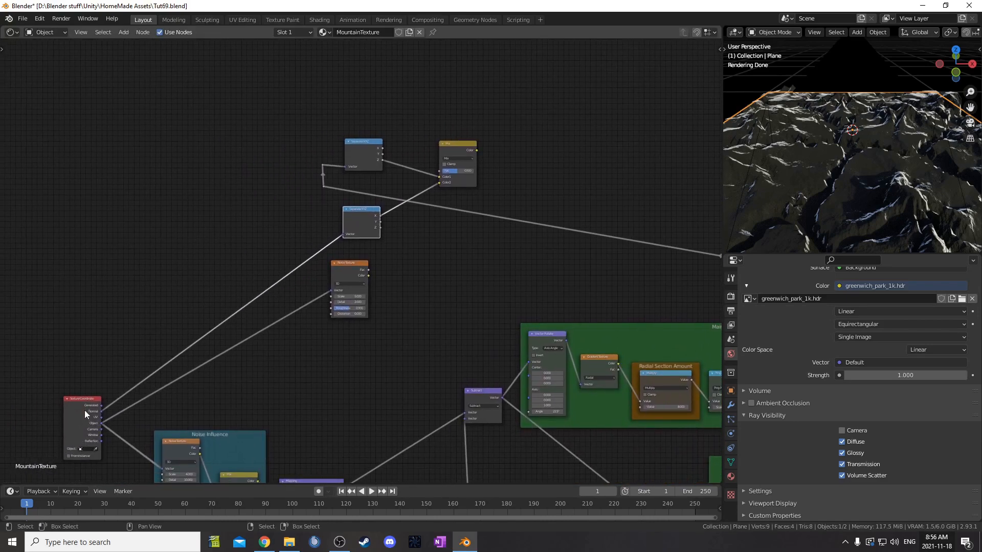
Preview the Mix node's output on the terrain and insert a Map Range node directly after it
middle_click_drag(422, 262, 355, 320)
scroll(366, 276, "up", 3)
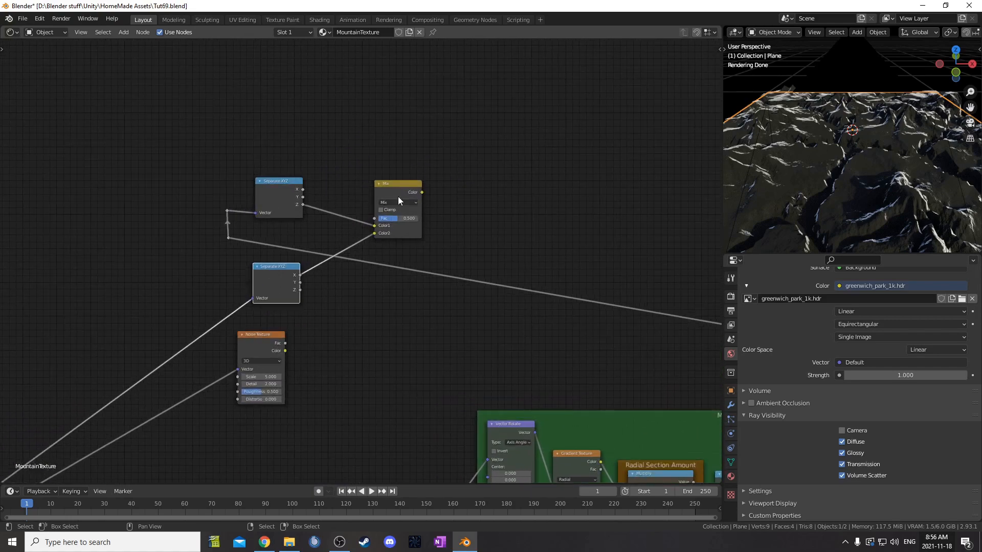
middle_click_drag(395, 281, 361, 297)
left_click_drag(382, 209, 493, 205)
type("map")
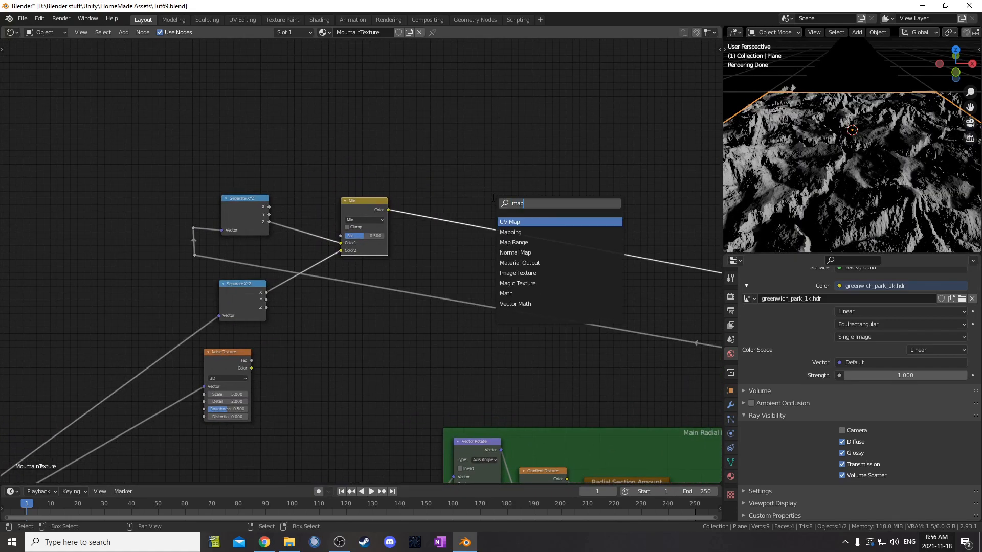
key("Down")
key("Down")
key("Return")
left_click(448, 159)
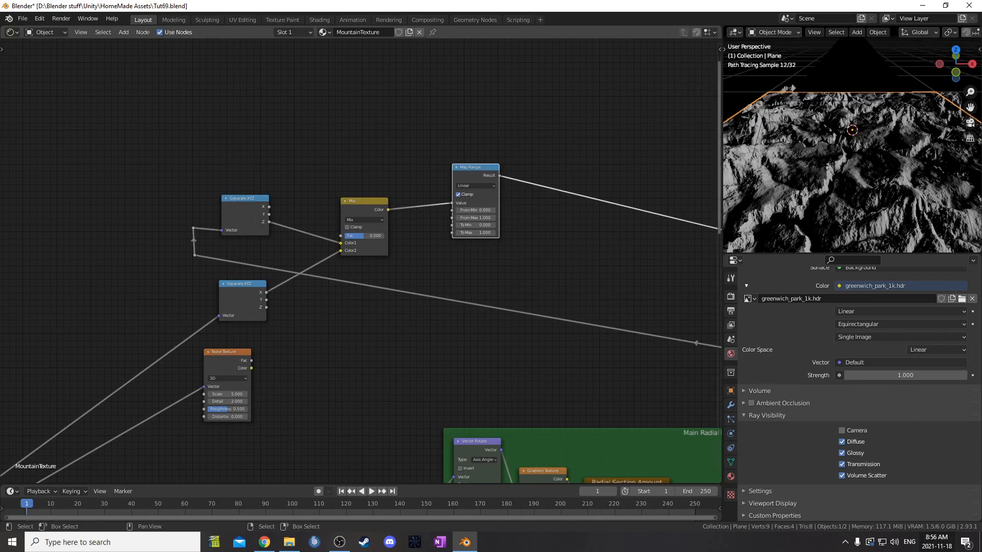
Set the Map Range node's From Max to 0.43
scroll(323, 218, "up", 4)
left_click(324, 217)
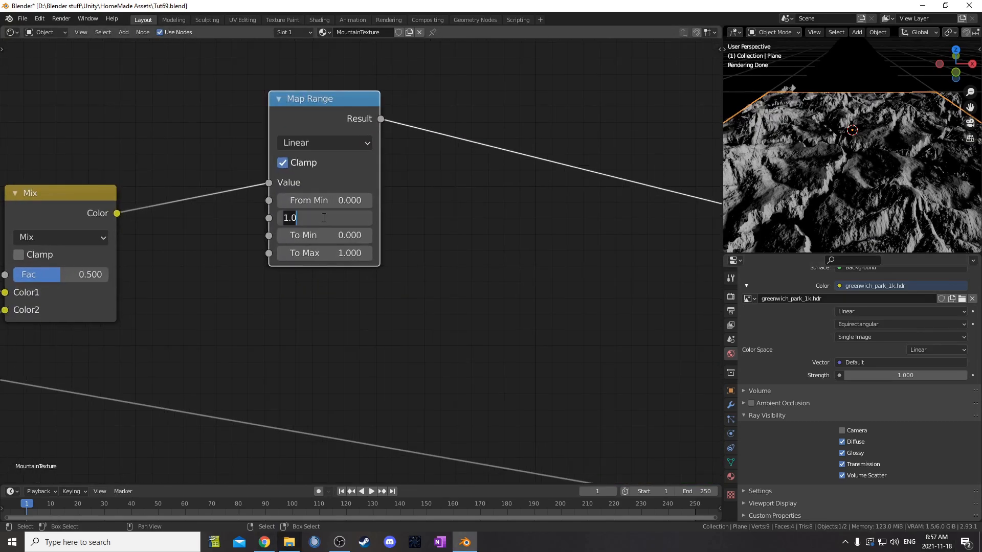
key("Return")
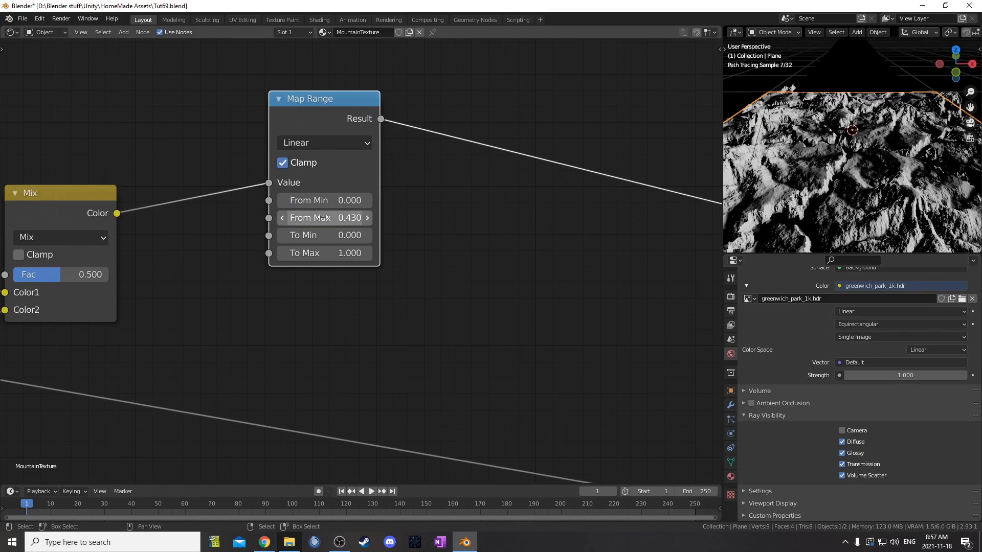
Duplicate the Mix node onto the link after Map Range, with the Map Range result feeding its Color2 input
scroll(319, 217, "down", 8)
left_click(263, 244)
key("shift+d")
left_click(580, 224)
scroll(580, 271, "up", 3)
middle_click_drag(573, 261, 478, 271)
scroll(476, 270, "up", 4)
left_click_drag(525, 251, 524, 262)
Move the Texture frame close to the new Mix node and connect the frame's ColorRamp Color output to its Color1
scroll(531, 261, "down", 3)
middle_click_drag(671, 236, 450, 262)
scroll(449, 262, "down", 2)
left_click_drag(578, 213, 222, 144)
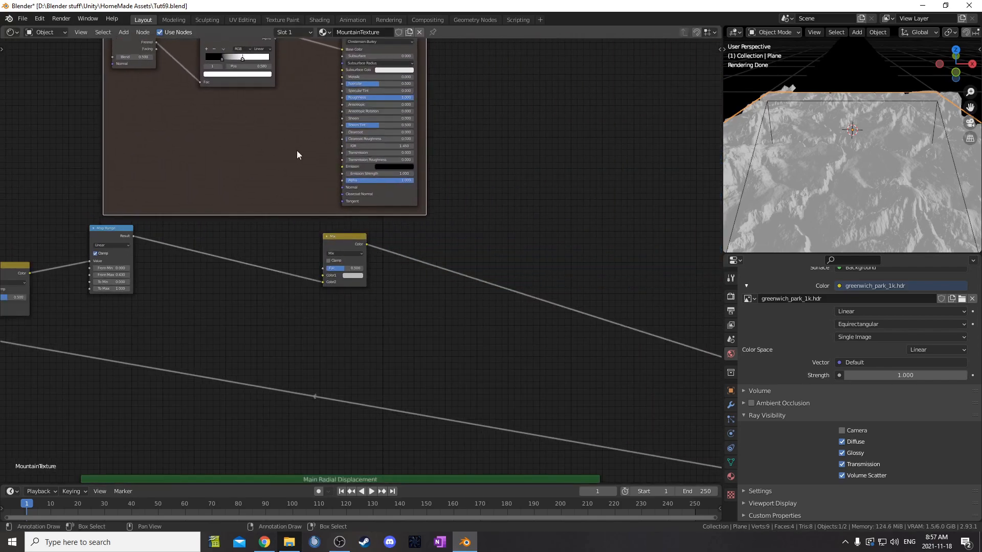
middle_click_drag(308, 134, 359, 183)
middle_click_drag(325, 78, 393, 95)
scroll(428, 157, "down", 1)
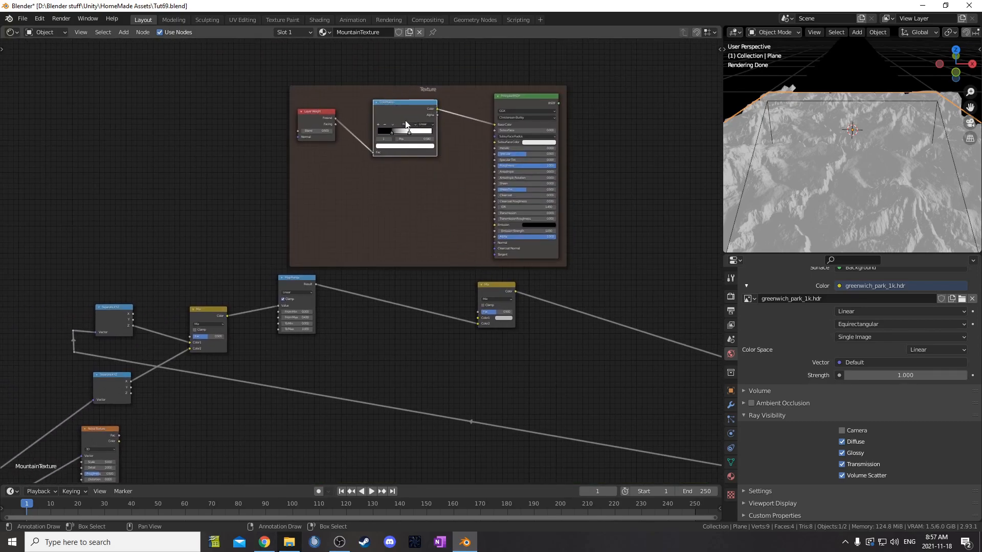
left_click_drag(437, 108, 478, 320)
Place the new Mix node inside the Texture frame between the ColorRamp and Principled BSDF, moving the shader over for space
middle_click_drag(466, 211, 452, 222)
left_click_drag(452, 223, 517, 155)
scroll(473, 222, "down", 3)
left_click_drag(427, 288, 449, 206)
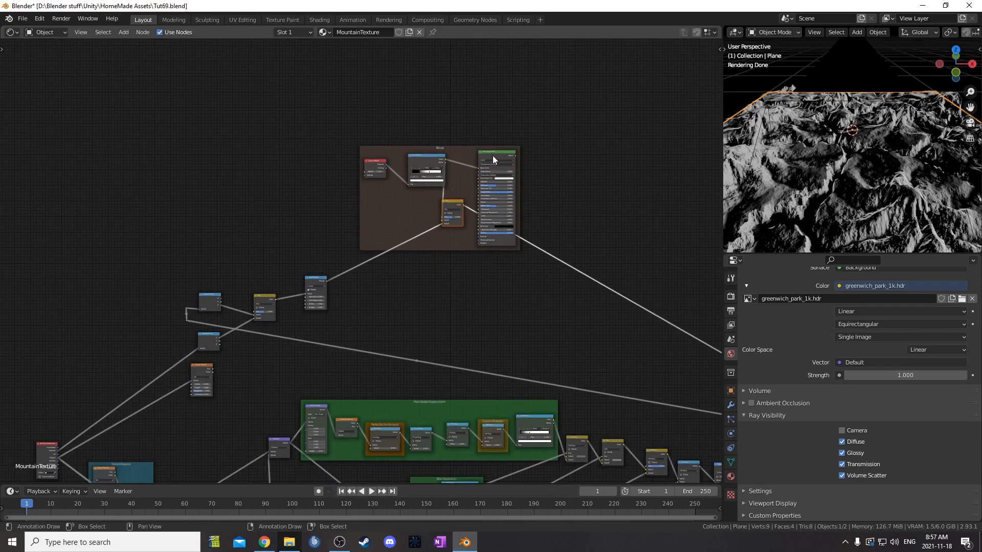
left_click_drag(495, 154, 557, 156)
left_click_drag(458, 201, 478, 183)
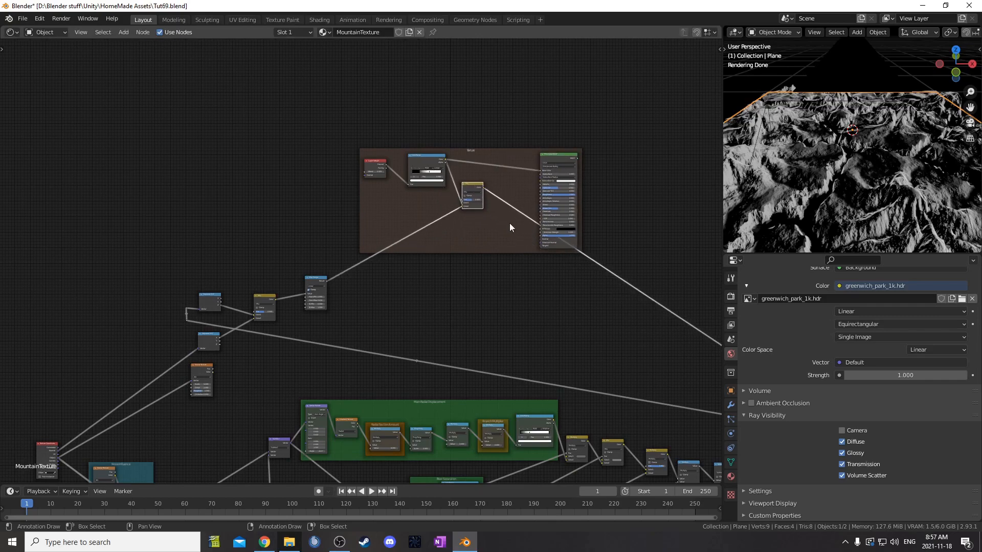
Add a ColorRamp node onto the link after the Texture frame's Mix node and position it before the Principled BSDF, moving the shader over
scroll(502, 220, "up", 4)
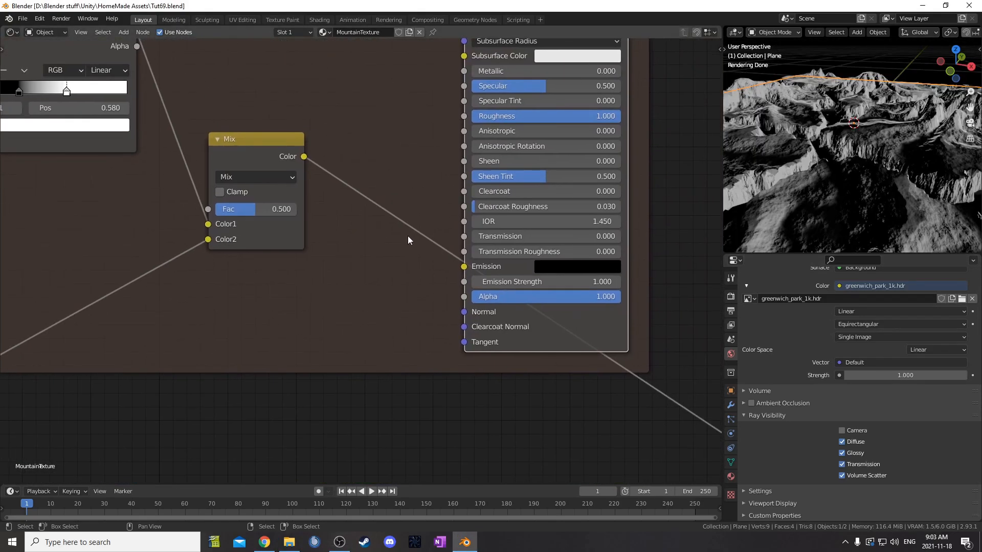
key("shift+a")
type("ramp")
key("Return")
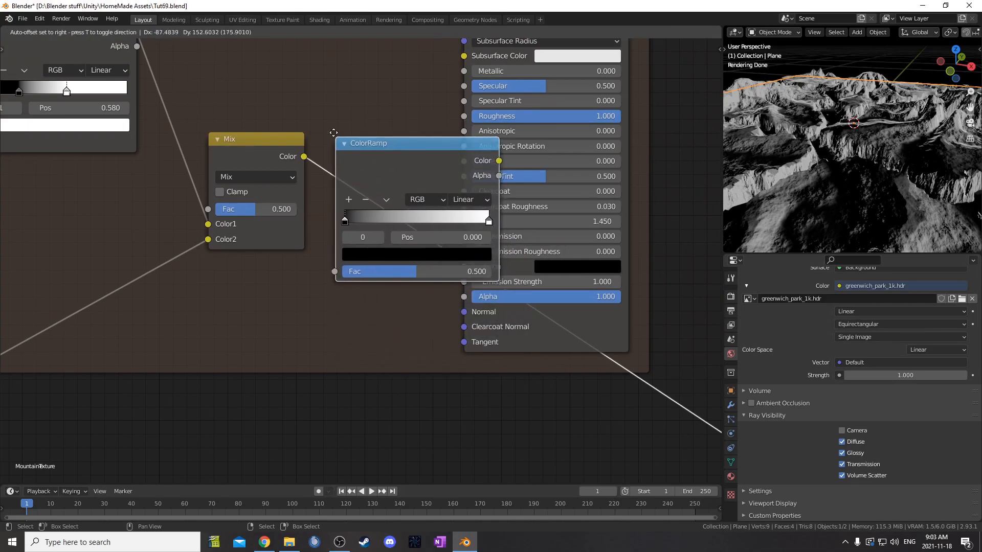
left_click(357, 124)
scroll(376, 166, "down", 12)
left_click_drag(425, 143, 514, 132)
scroll(409, 212, "up", 4)
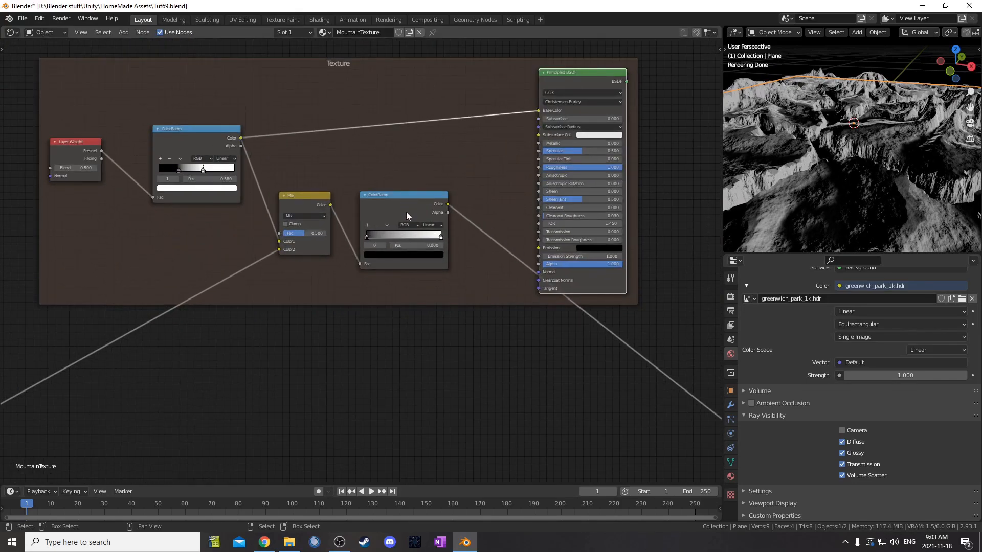
left_click_drag(406, 214, 437, 152)
Add a Map Range node fed by the Mix node's Color and duplicate it below with the link kept
key("shift+a")
type("map")
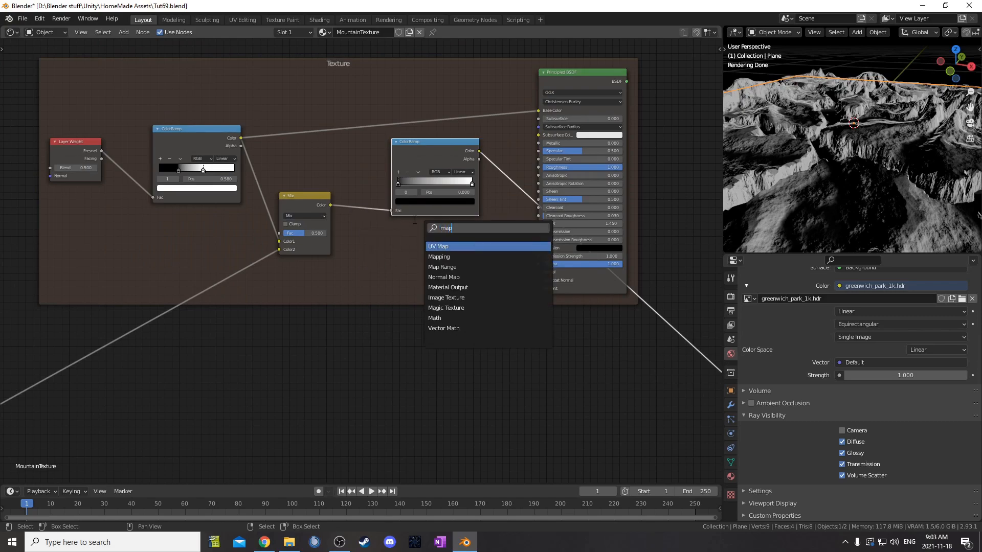
left_click(442, 267)
left_click(412, 269)
right_click_drag(322, 208, 381, 258, "alt")
scroll(381, 258, "up", 3)
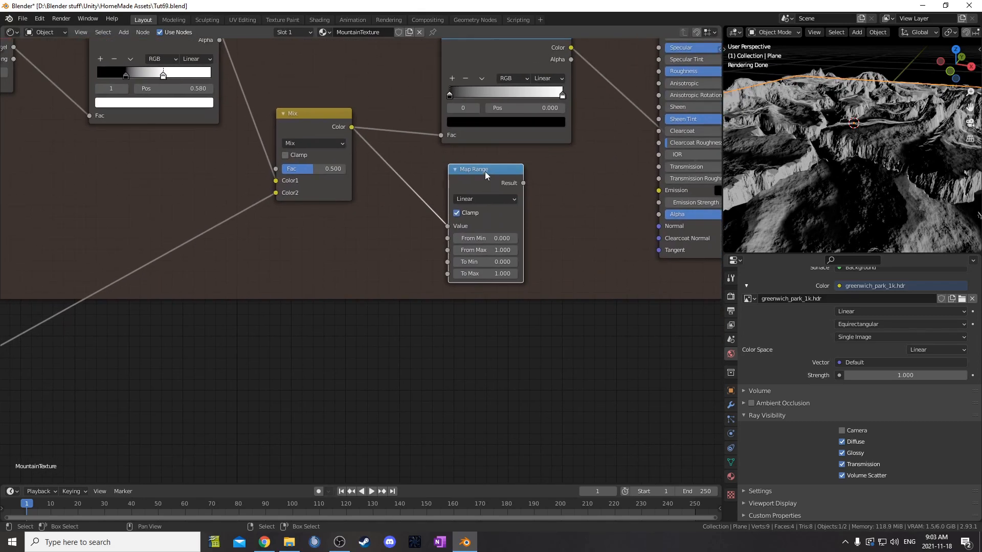
key("ctrl+shift+d")
left_click(484, 306)
scroll(499, 298, "down", 7)
middle_click_drag(473, 242, 444, 311)
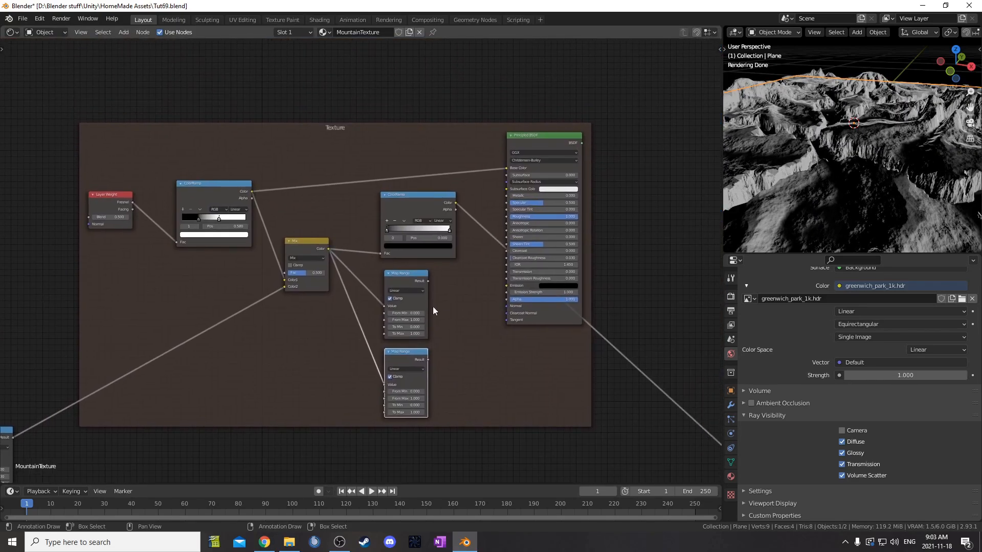
Add two colour stops to the new ColorRamp node
scroll(348, 305, "up", 2)
middle_click_drag(463, 191, 457, 236)
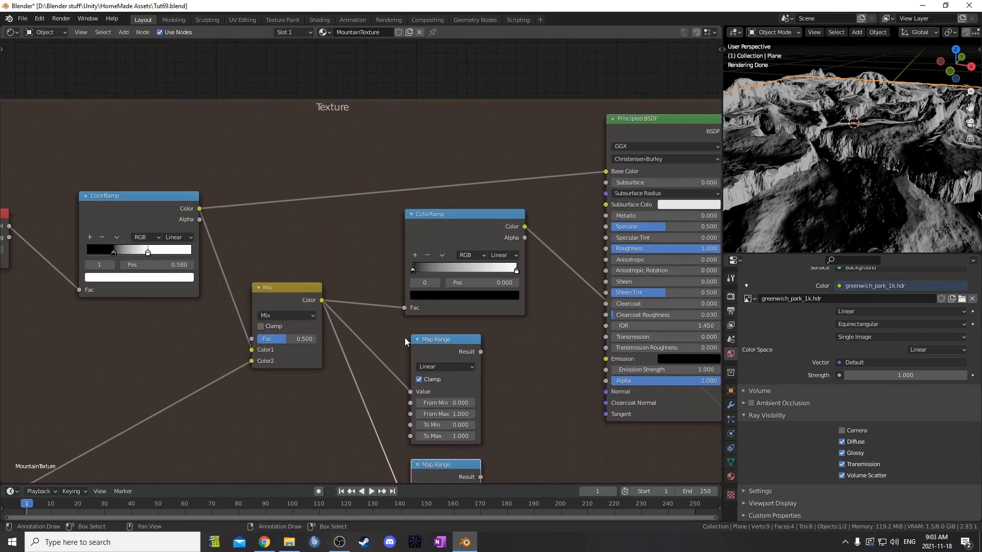
scroll(358, 339, "up", 2)
middle_click_drag(354, 339, 370, 300)
left_click(440, 203)
left_click(439, 201)
scroll(488, 250, "up", 2)
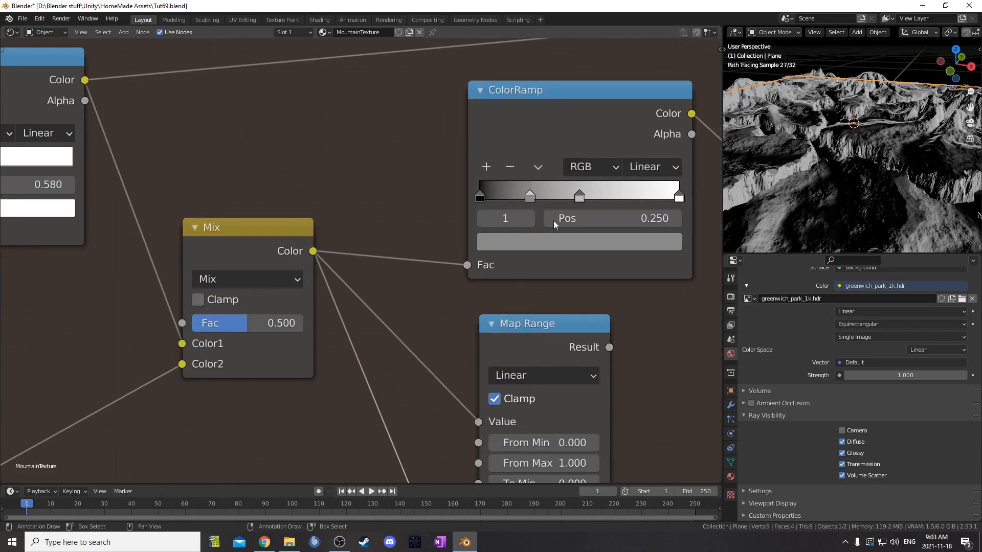
Set the new ColorRamp's white stop to position 0.51 and slide the light grey stop past it to about 0.795
left_click(677, 195)
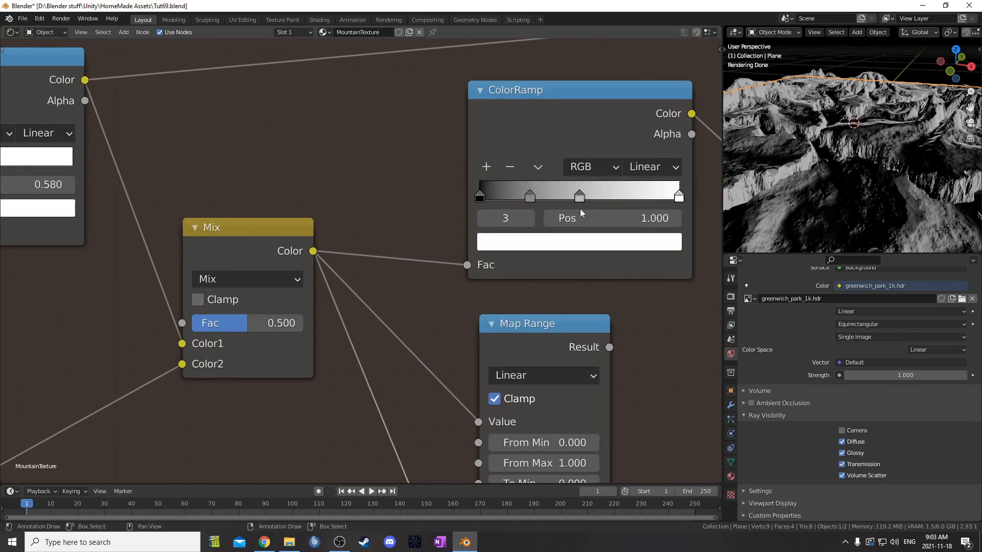
left_click(590, 220)
type(".51")
key("Return")
left_click_drag(581, 197, 638, 198)
Set the new ColorRamp's second stop to position 0.31 and its colour to hex 89765C
left_click(530, 196)
left_click(587, 220)
type(".")
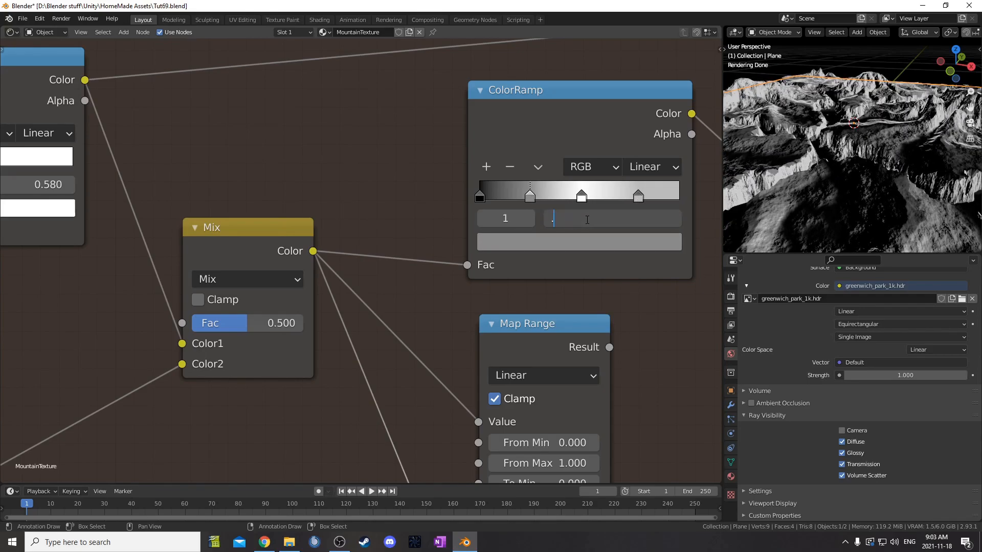
type("31")
key("Return")
left_click(576, 243)
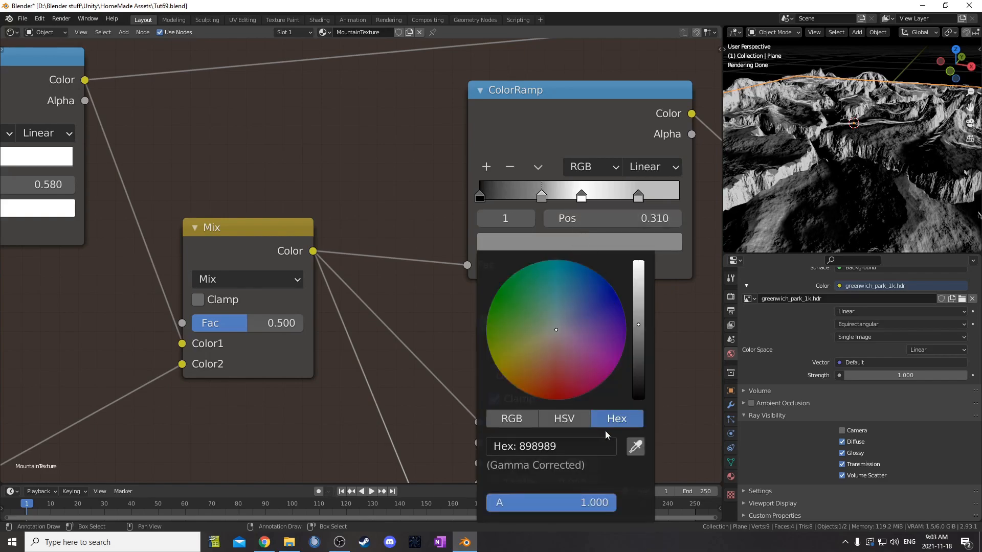
left_click(593, 440)
type("89765C")
key("Return")
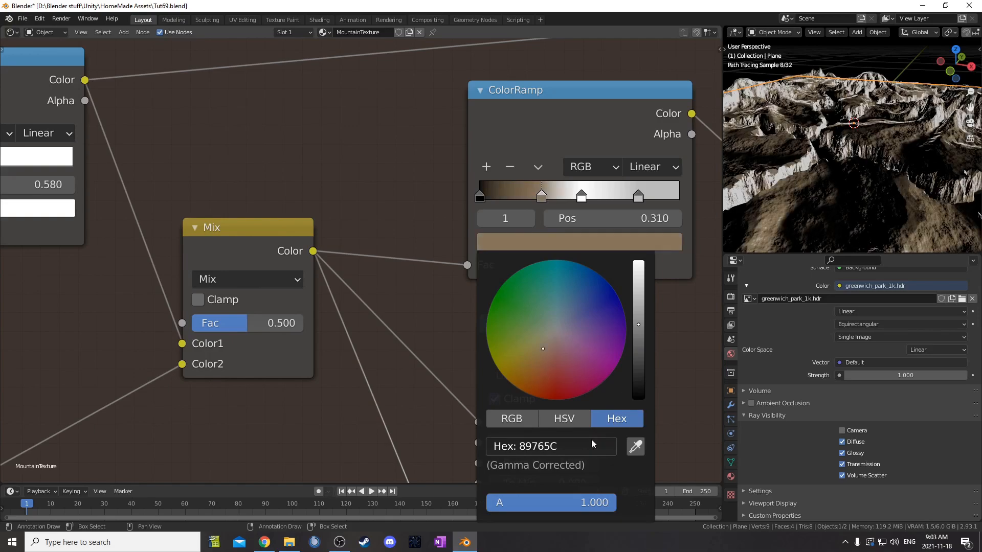
Set the new ColorRamp's last stop to position 0.825 and its colour to hex 56472E
middle_click_drag(675, 187, 546, 203)
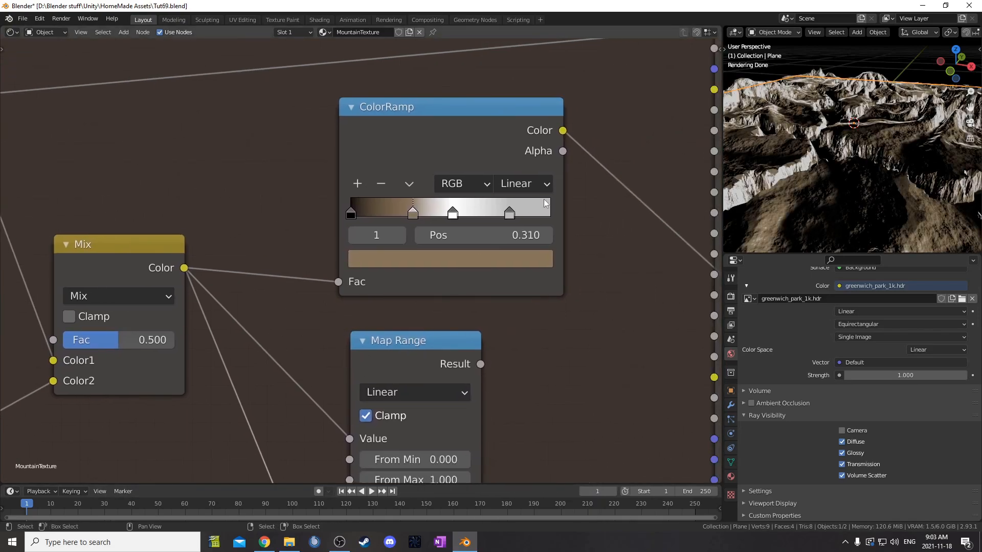
left_click(508, 214)
double_click(509, 235)
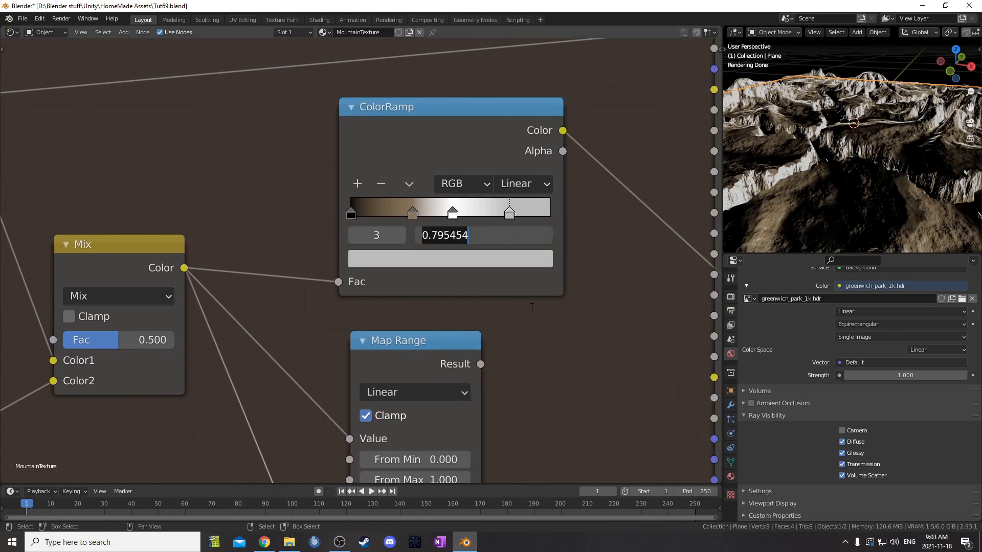
type(".825")
key("Return")
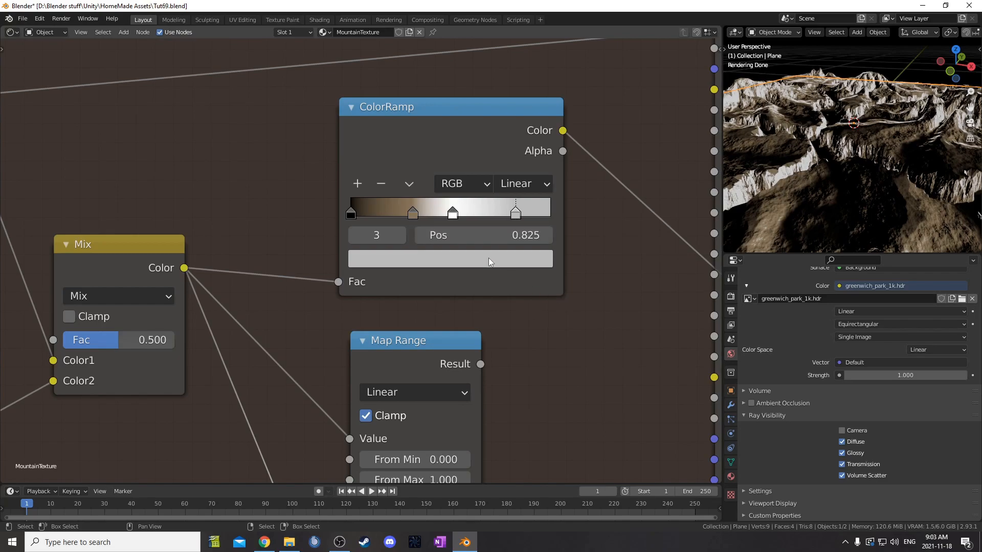
left_click(489, 261)
left_click(430, 459)
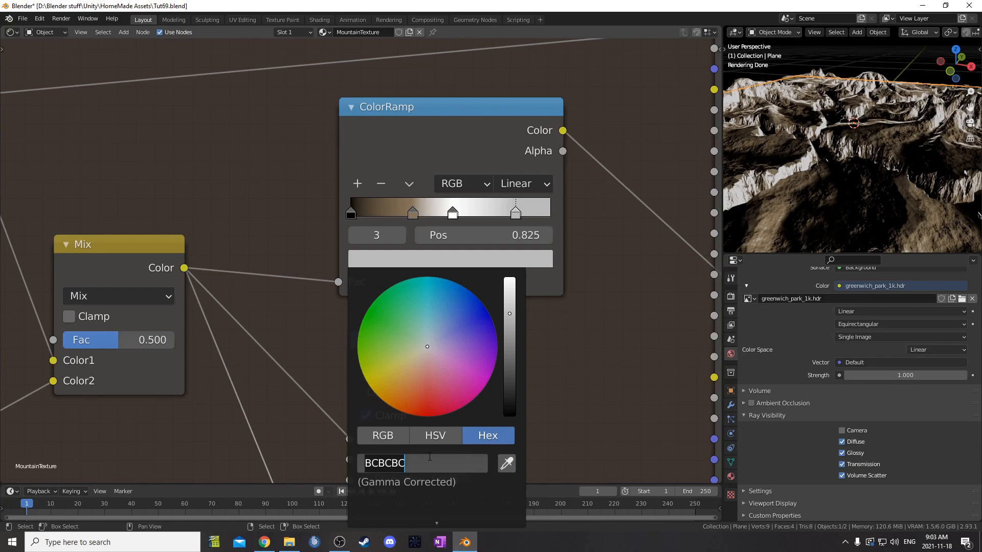
type("56472")
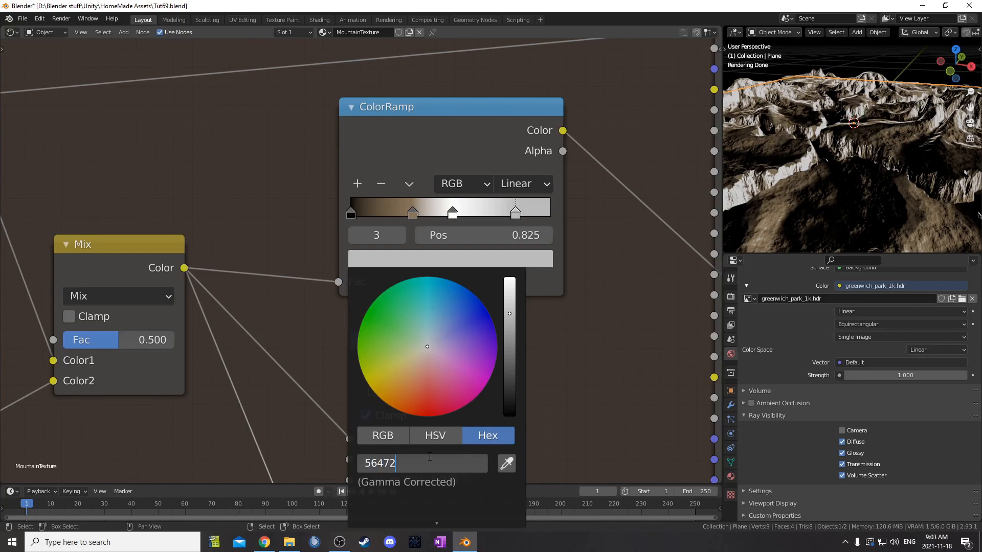
type("E")
key("Return")
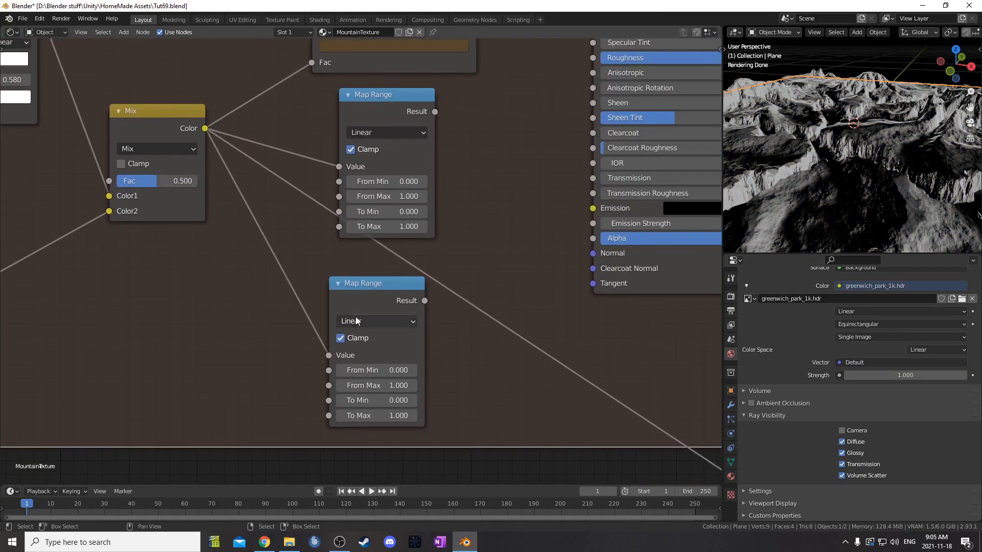
Nudge the two Map Range nodes into place and set the upper one's From Max to 0.35
left_click_drag(351, 293, 353, 296)
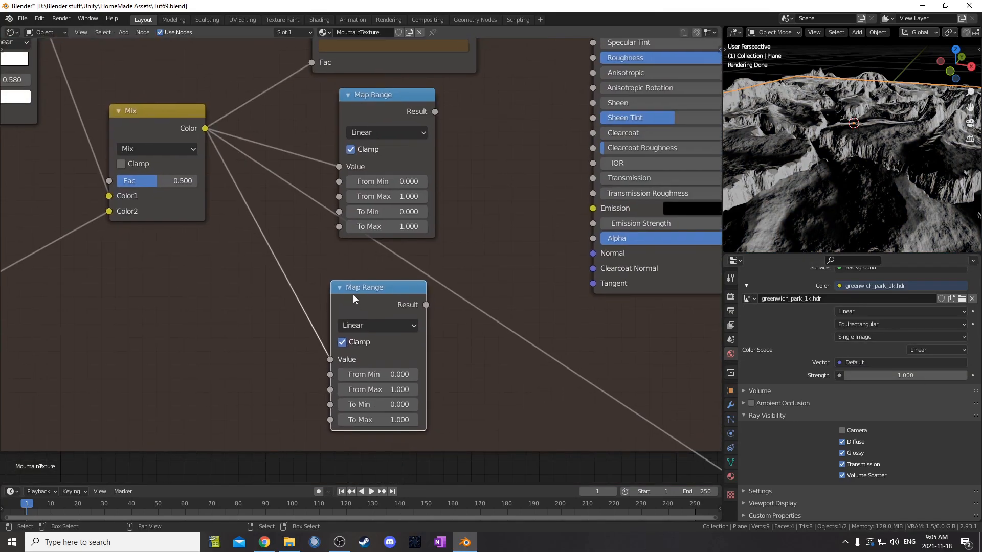
scroll(362, 276, "down", 7)
left_click_drag(368, 177, 369, 182)
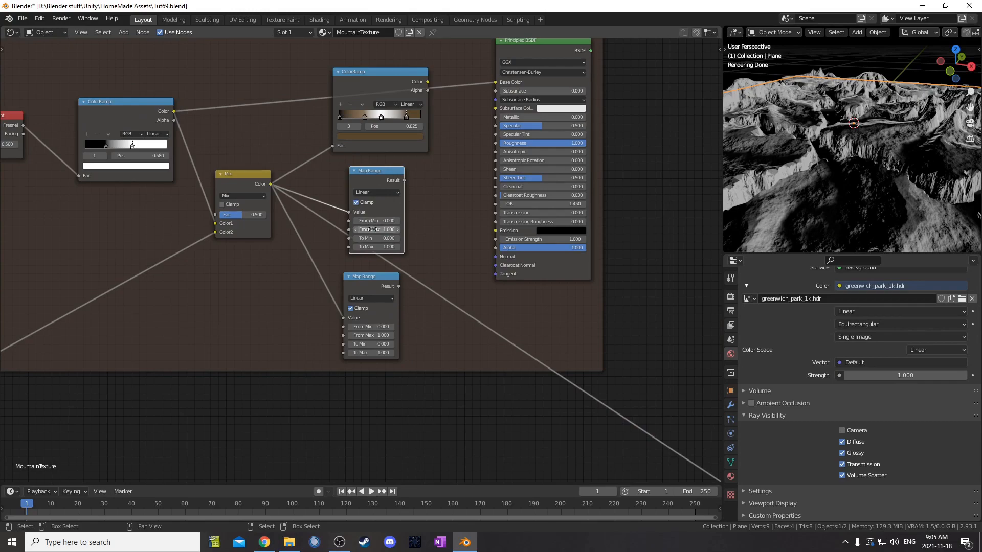
key("Return")
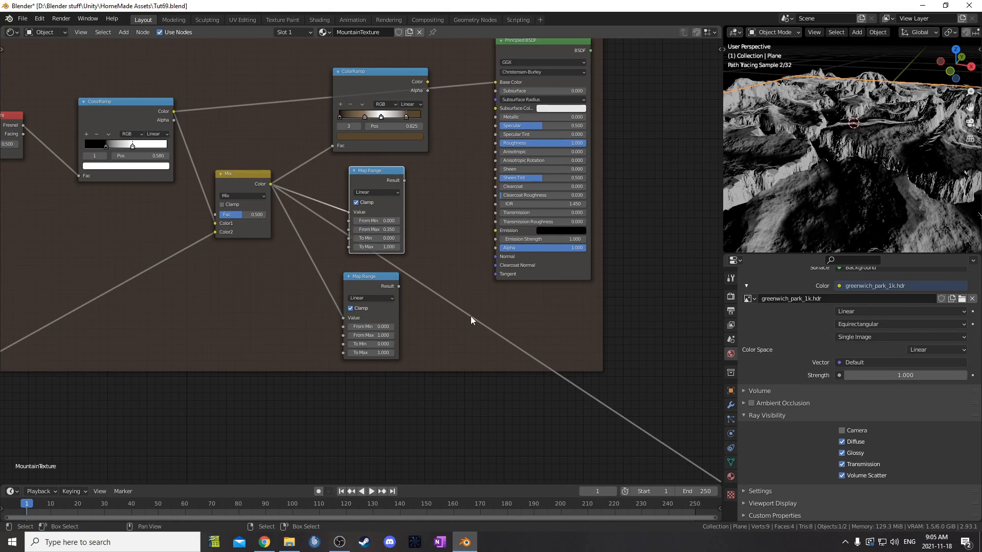
Duplicate the Principled BSDF beside the original and combine both shaders with a Mix Shader
scroll(529, 256, "down", 3)
left_click(407, 150)
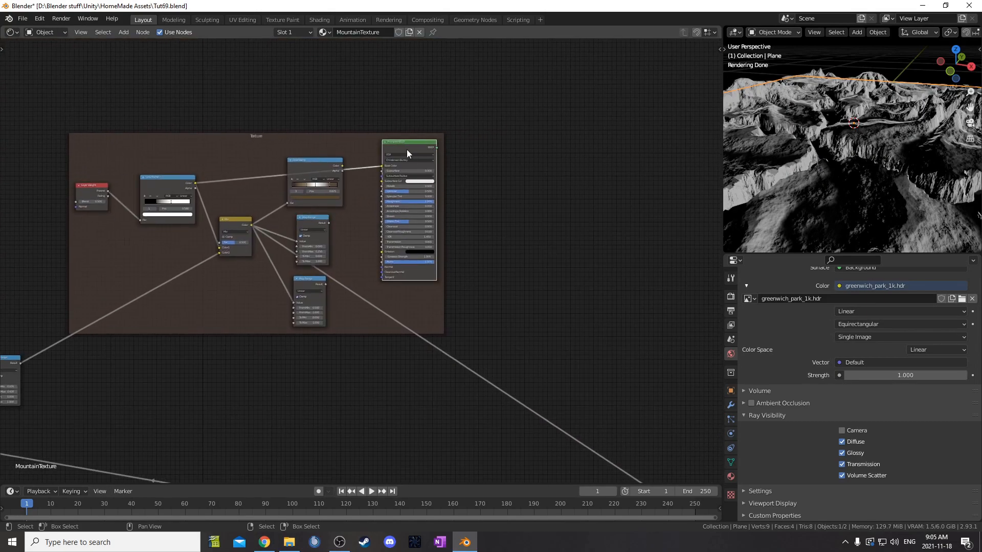
scroll(409, 154, "up", 2)
key("shift+d")
left_click(520, 154)
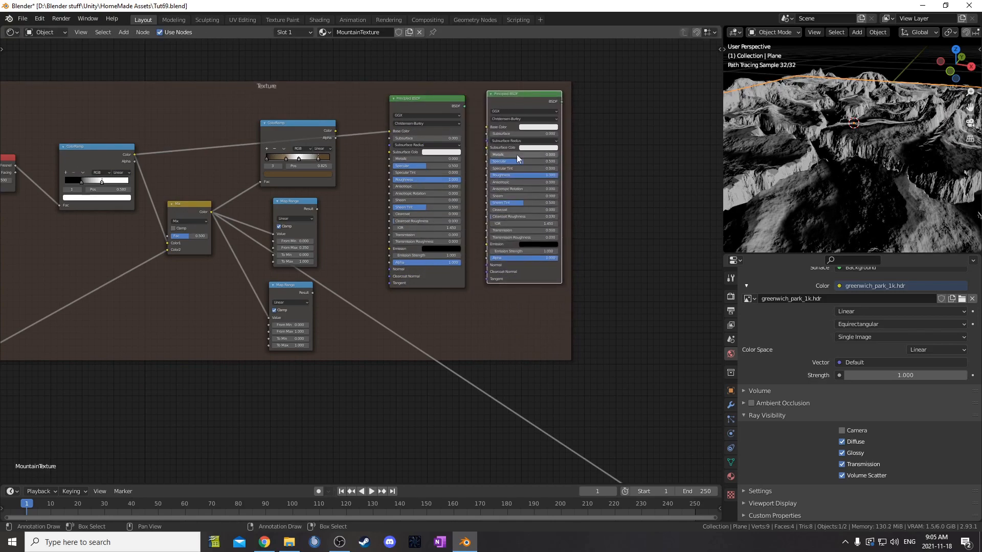
scroll(479, 174, "up", 2)
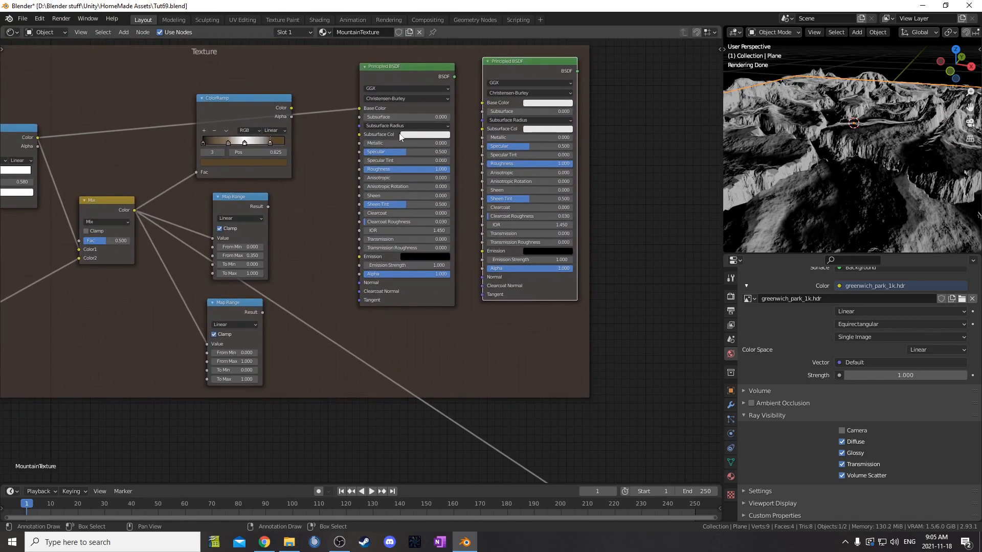
right_click_drag(403, 76, 521, 84, "ctrl+shift")
middle_click_drag(626, 167, 563, 195)
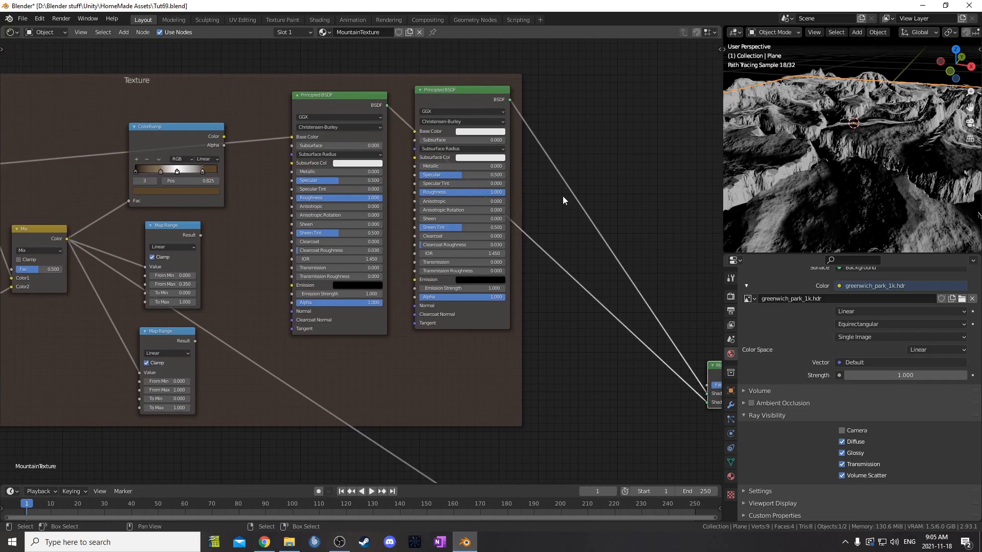
Move the Mix Shader into the Texture frame, beside the duplicated Principled BSDF
scroll(563, 198, "down", 4)
left_click_drag(501, 277, 550, 361)
key("g")
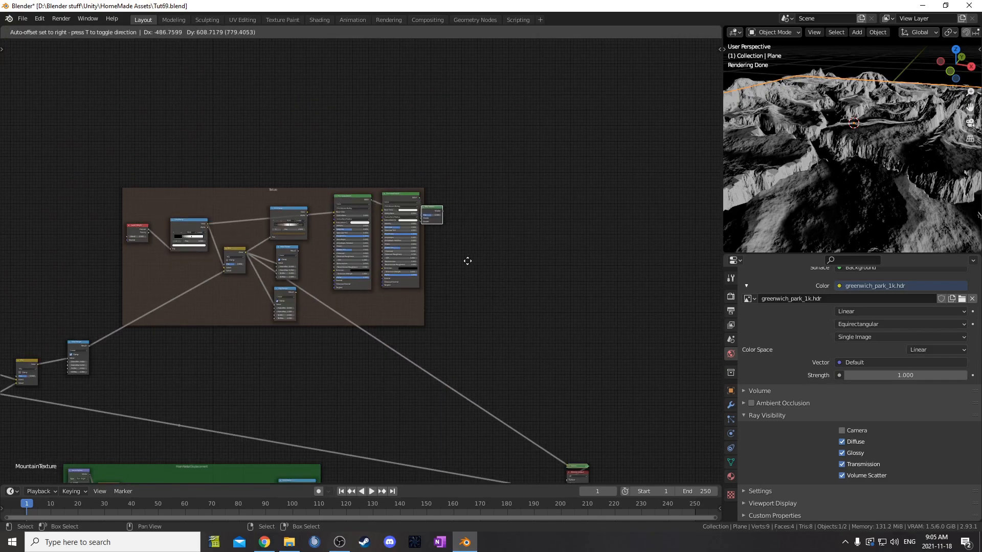
left_click(462, 267)
key("g")
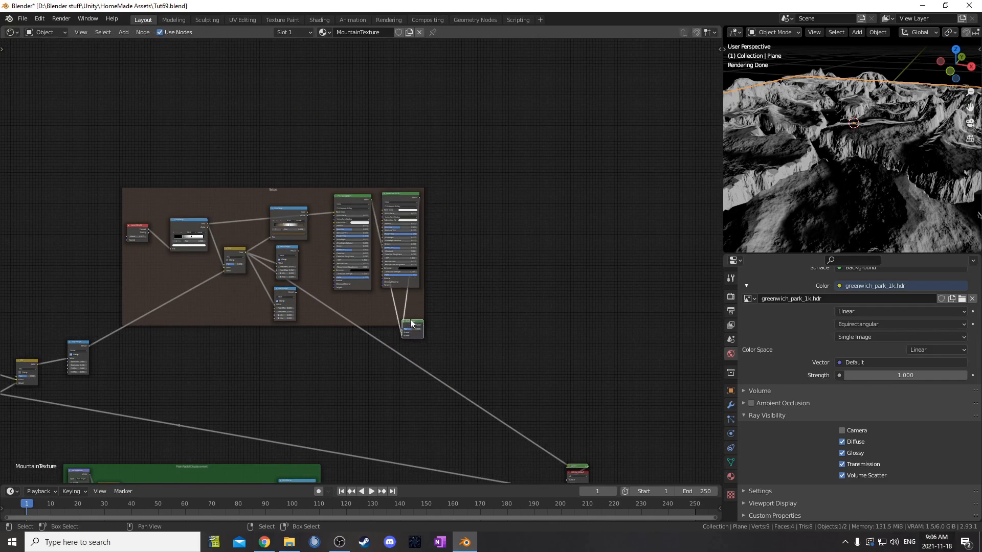
left_click(415, 328)
key("g")
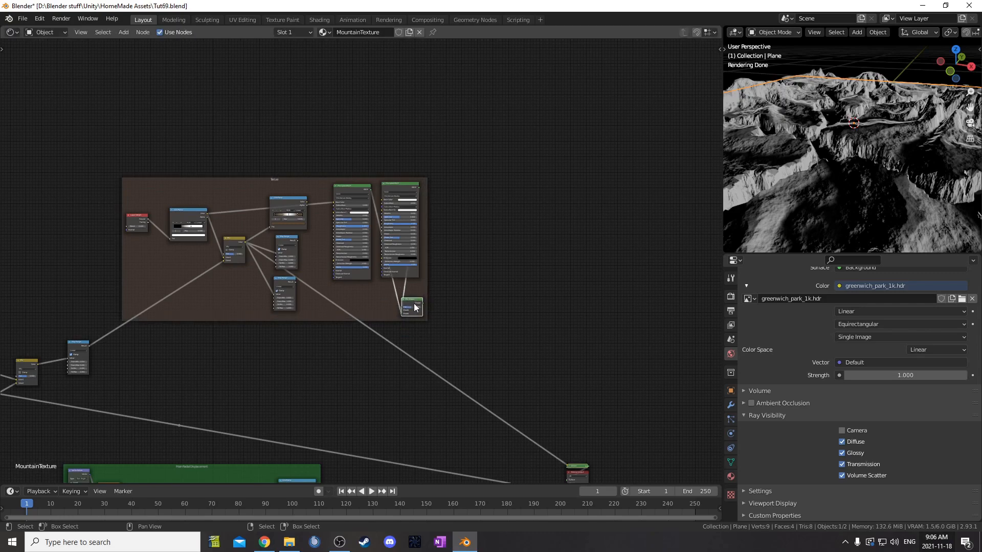
left_click(478, 225)
Tidy the spacing of the shader nodes and the lower Map Range inside the Texture frame
scroll(401, 171, "up", 2)
left_click_drag(401, 170, 408, 174)
scroll(545, 192, "up", 2)
left_click_drag(574, 185, 534, 137)
scroll(455, 207, "up", 4)
middle_click_drag(324, 287, 399, 261)
left_click_drag(243, 288, 242, 285)
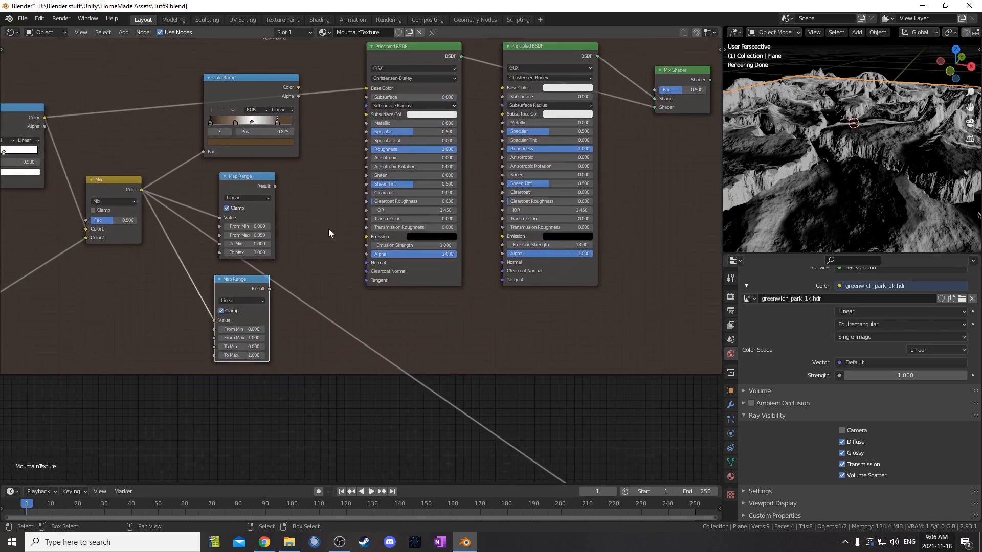
Connect the lower Map Range Result to the second Principled BSDF's Roughness and the upper one's Result to the first shader's Roughness
middle_click_drag(352, 128, 394, 177)
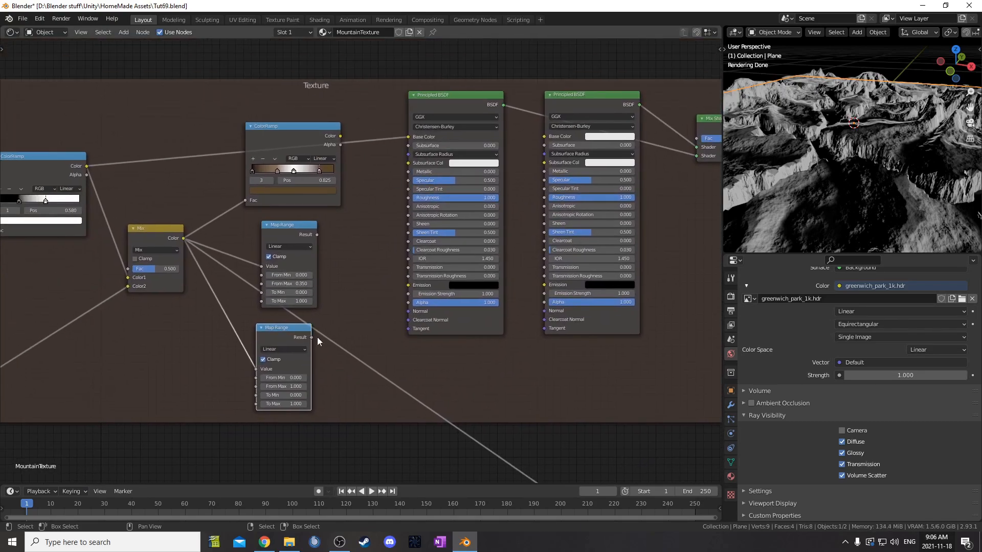
left_click_drag(312, 337, 546, 199)
scroll(358, 262, "up", 3)
left_click_drag(285, 216, 442, 152)
scroll(454, 170, "down", 3)
Connect the brown-and-white ColorRamp's Color output to the first Principled BSDF's Base Color
left_click_drag(492, 106, 494, 111)
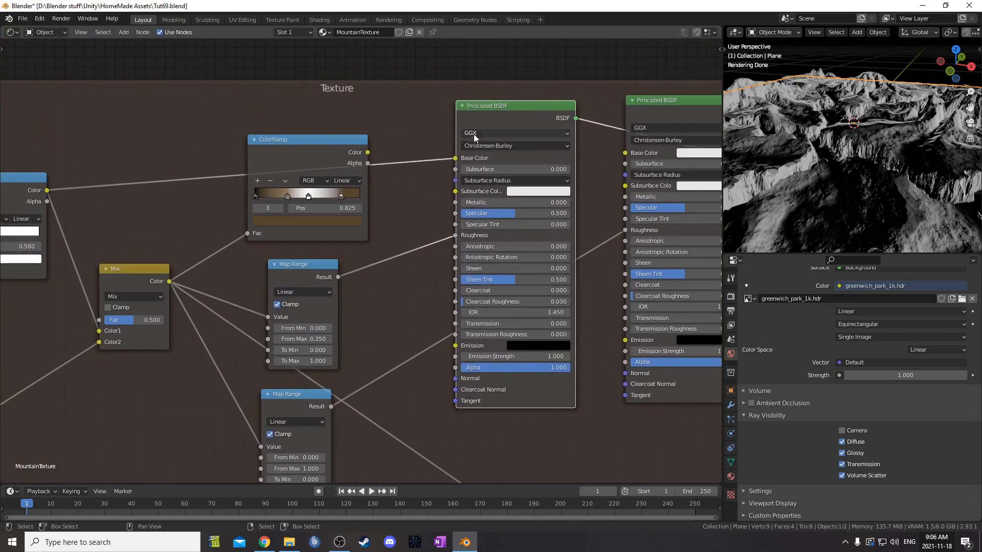
left_click_drag(346, 148, 459, 159)
scroll(499, 210, "down", 1)
scroll(522, 243, "down", 2)
Set the second Principled BSDF's Base Color to pure white, hex FFFFFF
middle_click_drag(530, 249, 411, 255)
scroll(421, 262, "up", 6)
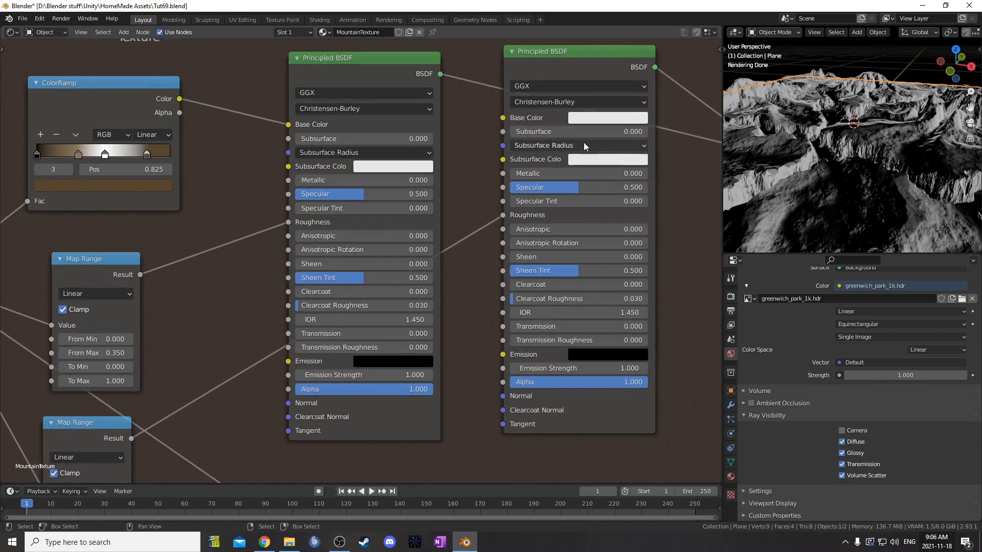
left_click(610, 121)
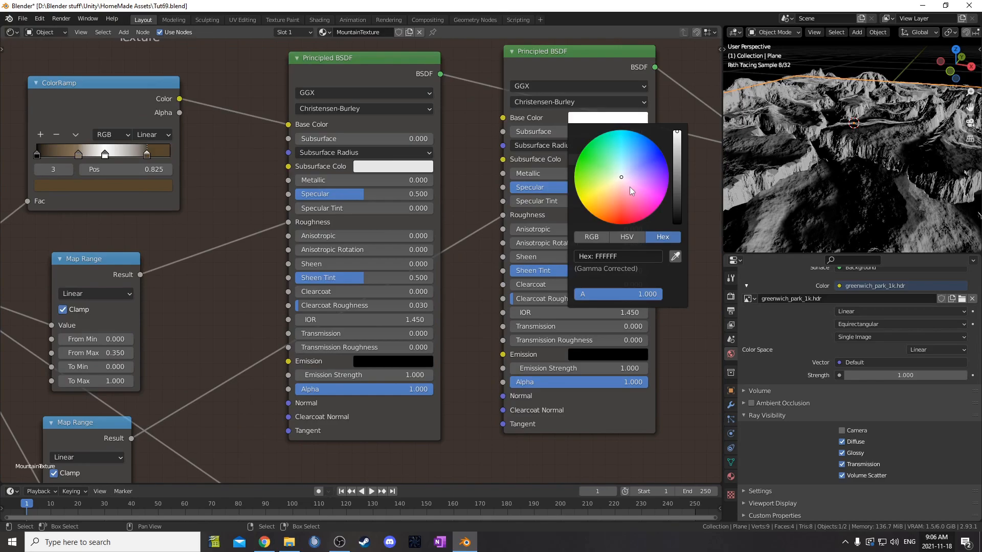
scroll(450, 343, "down", 2)
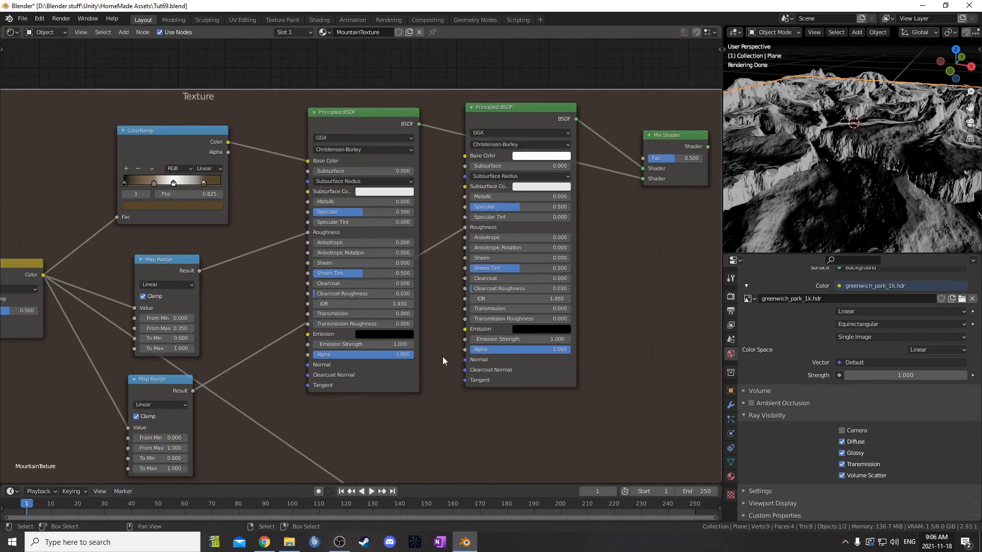
middle_click_drag(443, 365, 503, 321)
scroll(504, 322, "down", 4)
middle_click_drag(711, 337, 615, 322)
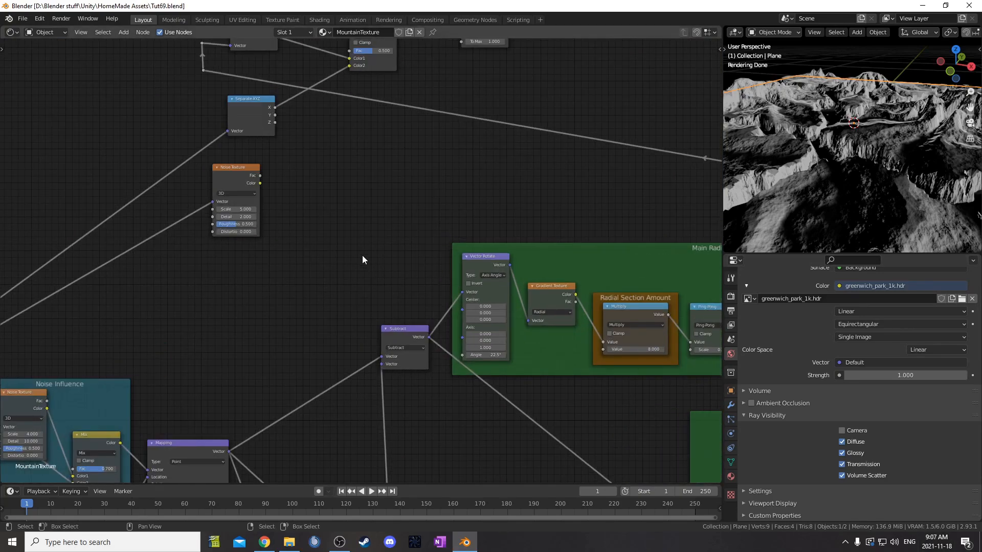
Preview the Noise Texture beside the Separate XYZ nodes and insert a Map Range node on its Fac output link
scroll(362, 256, "up", 3)
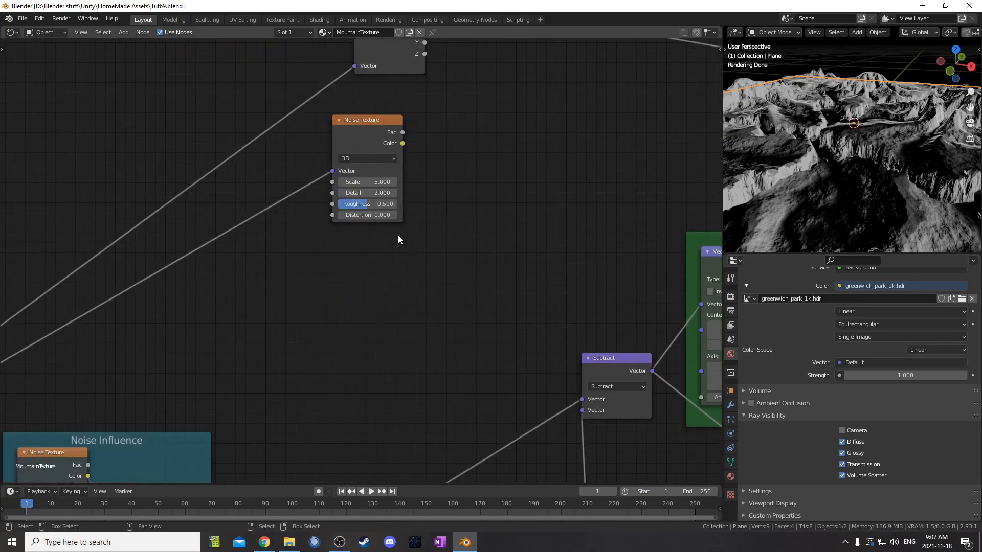
left_click(353, 129, "ctrl+shift")
middle_click_drag(627, 159, 554, 177)
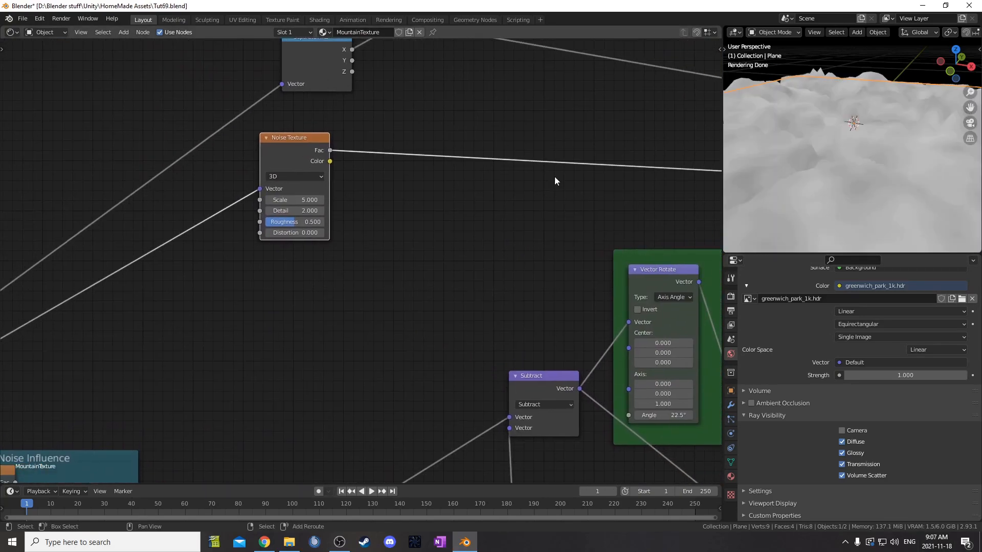
key("shift+a")
left_click(555, 176)
type("map")
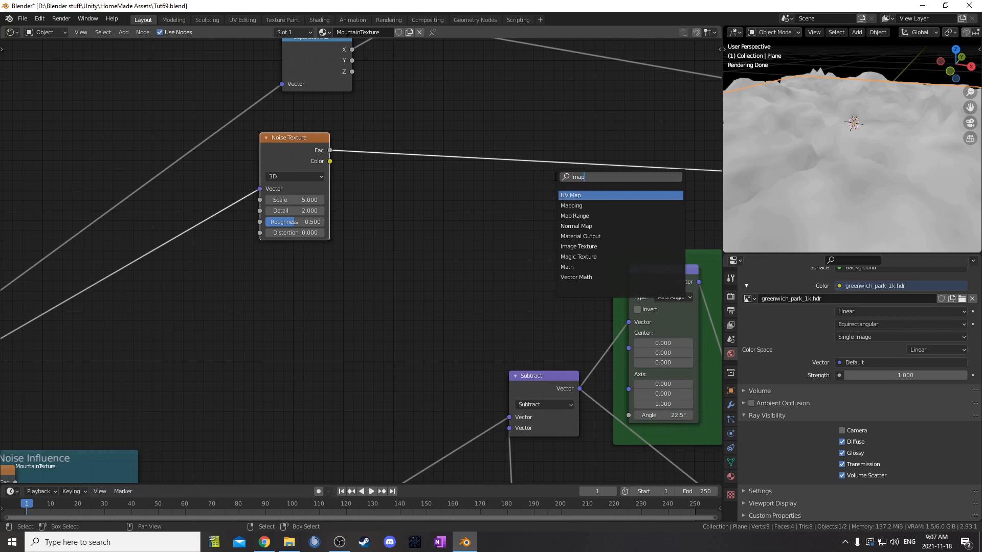
key("Return")
left_click(424, 94)
Set the new Map Range's From Min to 0.6 and From Max to 0.7
left_click(475, 155)
key("Tab")
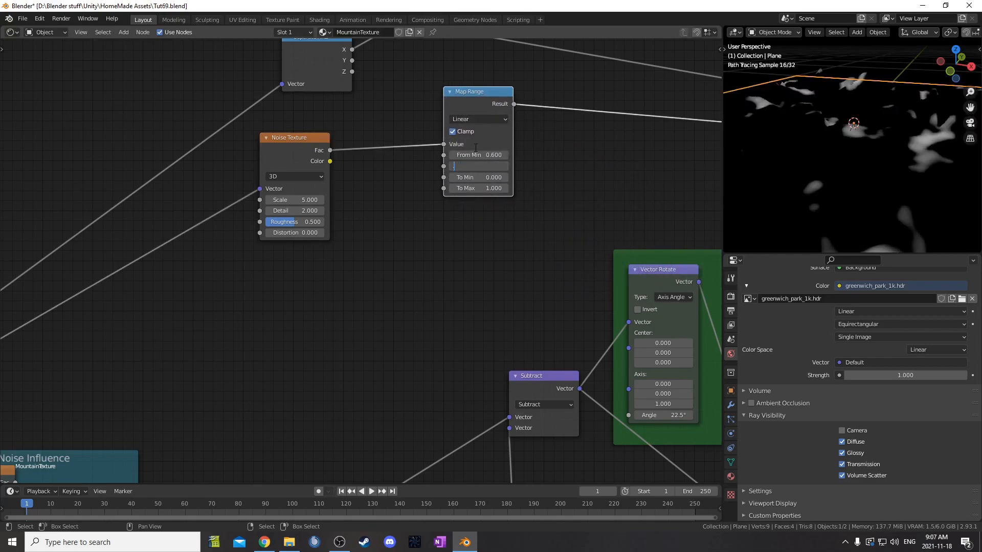
type(".7")
key("Return")
Insert a Bump node after the noise Map Range and reroute the Result link into its Height input
scroll(554, 163, "down", 2)
middle_click_drag(554, 163, 406, 211)
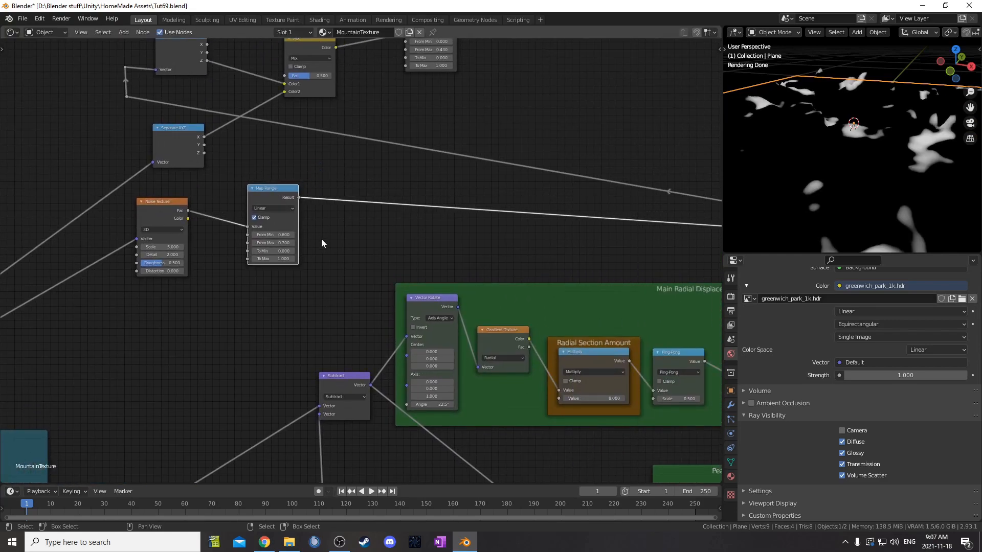
scroll(325, 240, "up", 1)
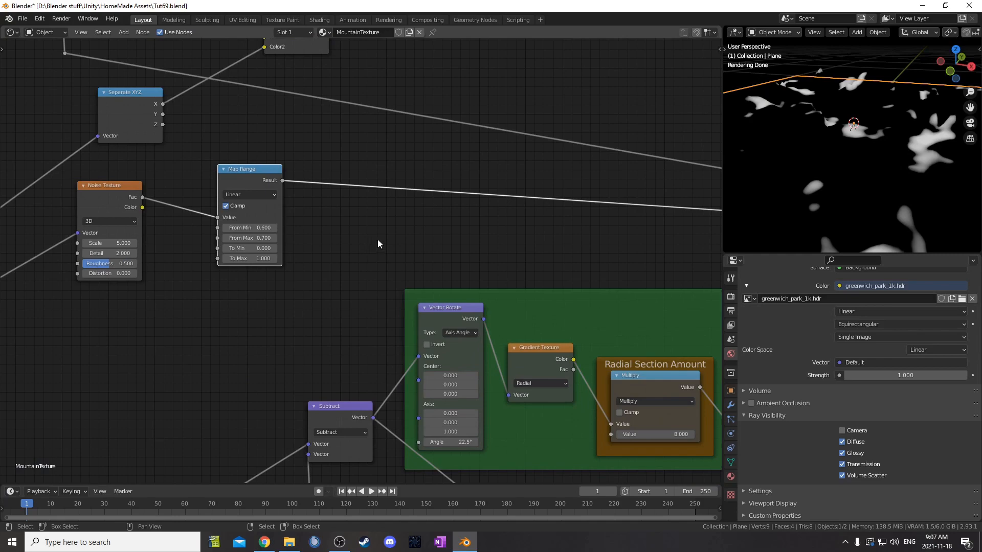
key("shift+a")
type("bump")
key("Return")
left_click(391, 211)
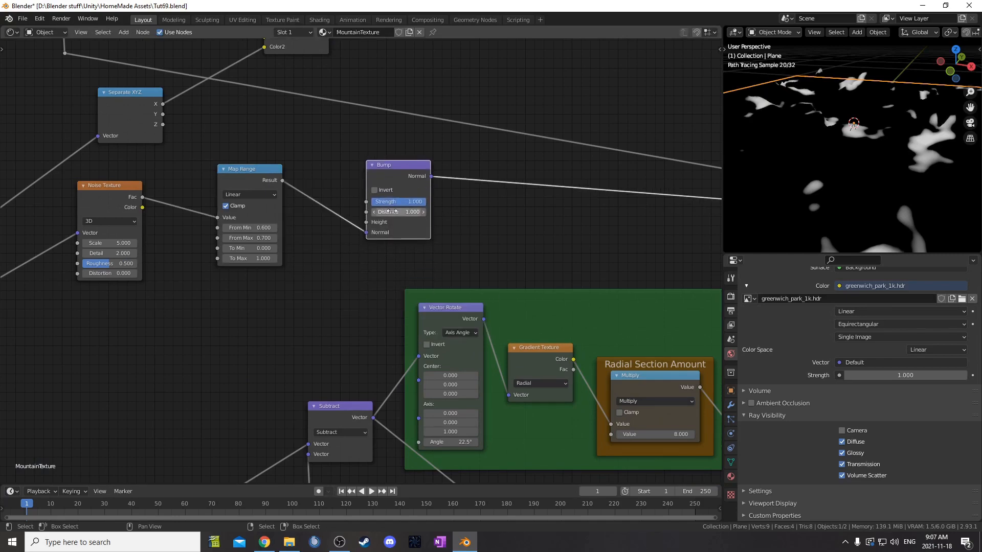
left_click_drag(367, 233, 366, 222)
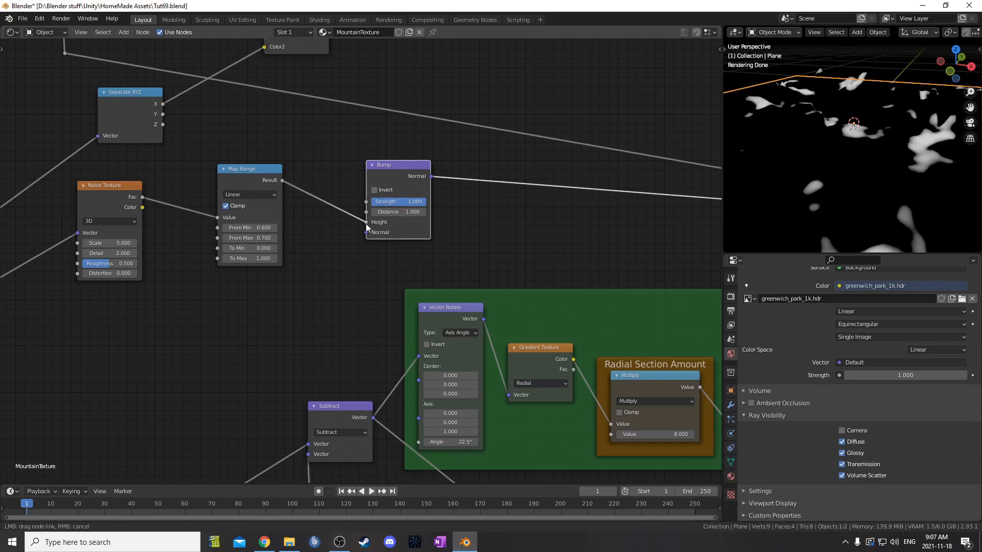
Set the Bump node's Strength to 0.1 and move it with its Map Range to just below the Texture frame
left_click(390, 203)
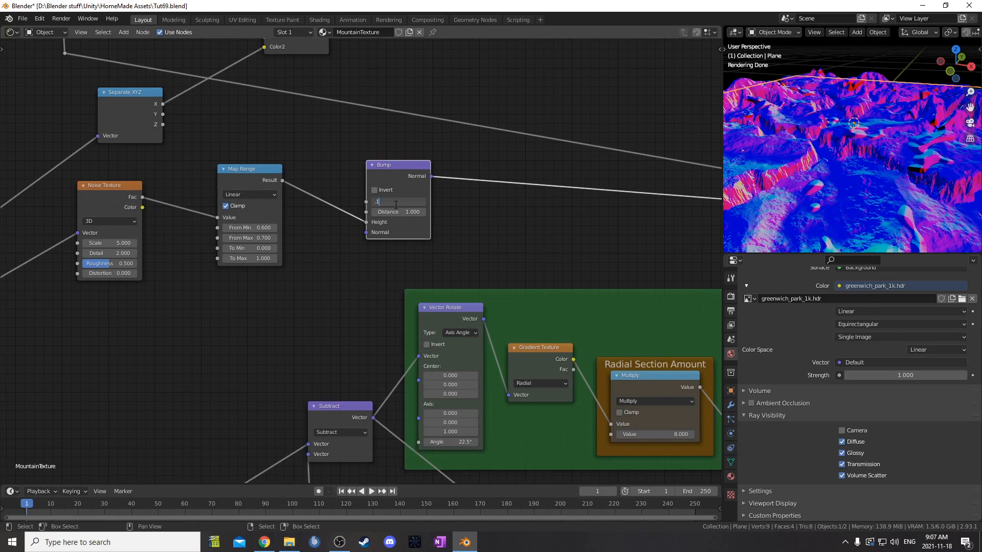
type(".1")
key("Return")
scroll(403, 204, "down", 5)
left_click_drag(306, 260, 634, 143)
left_click_drag(252, 257, 539, 170)
Connect the Bump's Normal output to the Normal inputs of both Principled BSDFs and move the Bump closer to its Map Range
middle_click_drag(574, 190, 367, 279)
scroll(401, 251, "up", 2)
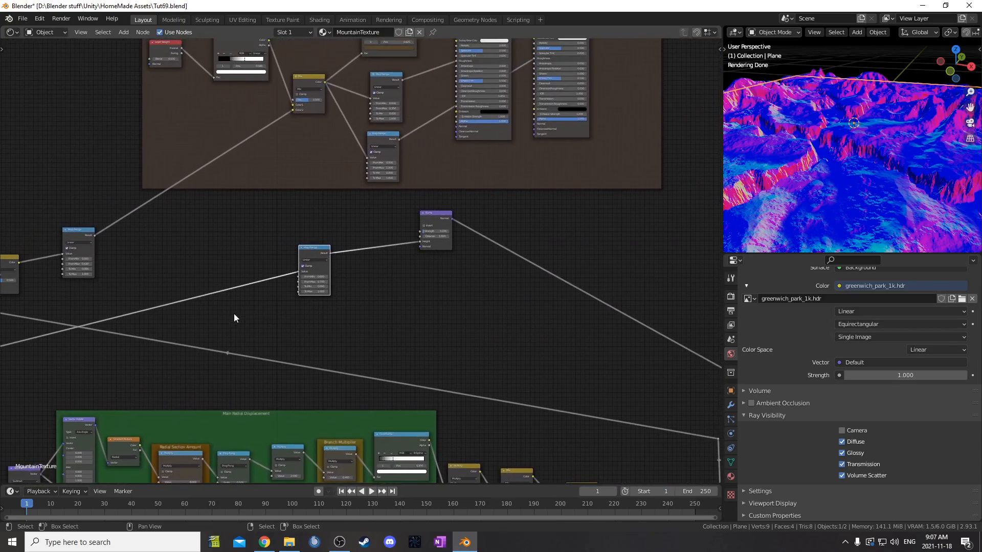
middle_click_drag(249, 312, 226, 320)
scroll(412, 239, "up", 4)
middle_click_drag(438, 222, 397, 271)
left_click_drag(392, 273, 399, 251)
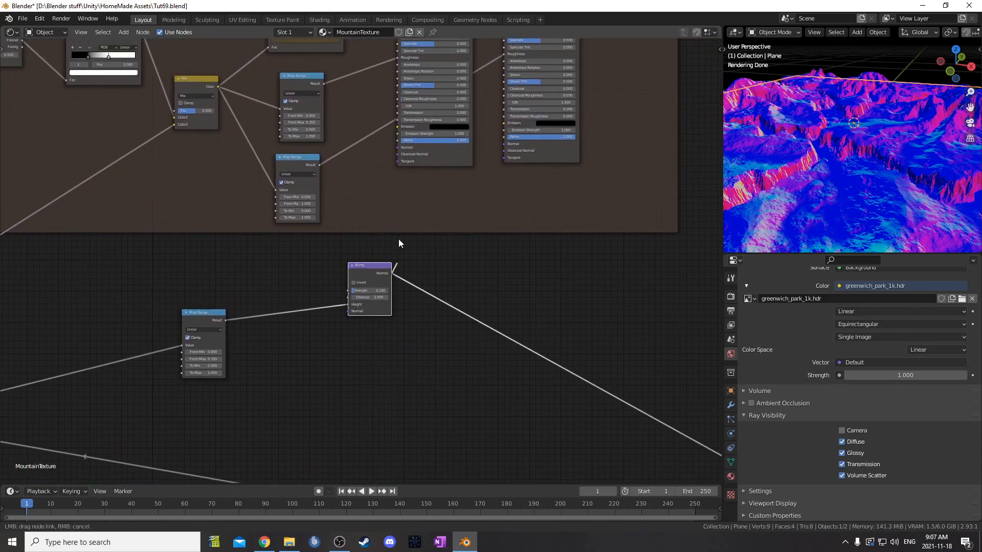
left_click_drag(397, 152, 398, 150)
left_click_drag(391, 272, 504, 144)
middle_click_drag(320, 272, 373, 296)
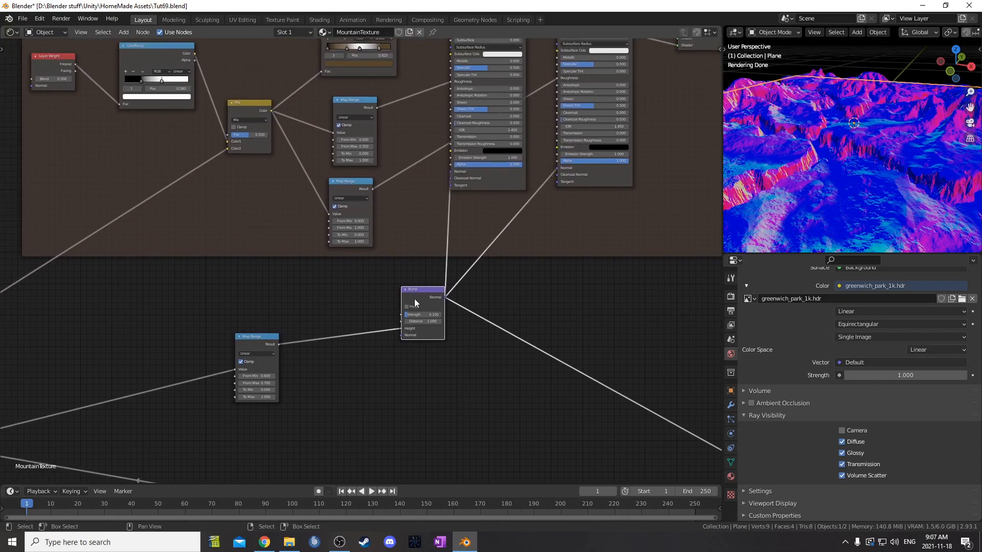
left_click_drag(415, 302, 357, 302)
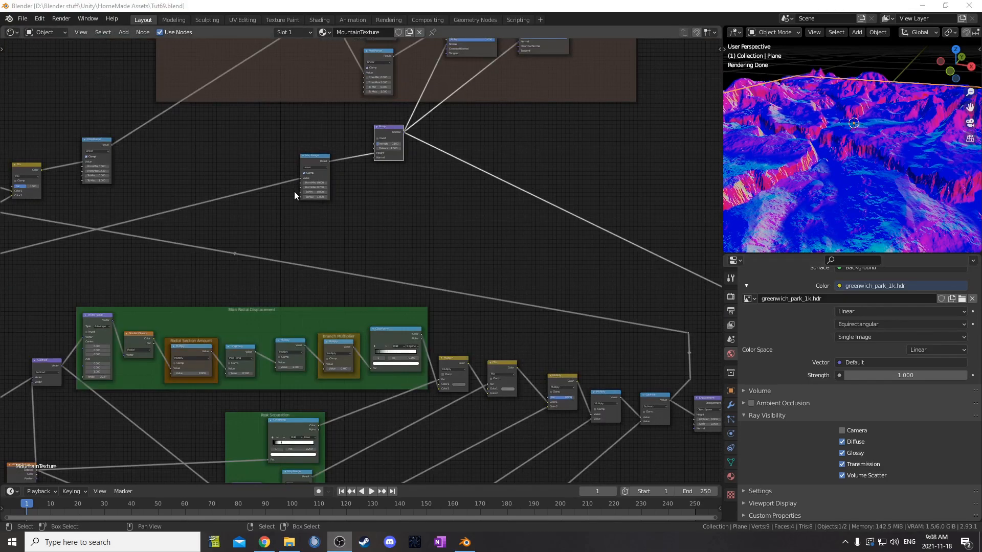
Add a reroute point on the noise link before the Map Range and duplicate that Map Range with its input link, placing it below
scroll(294, 192, "up", 5)
middle_click_drag(294, 192, 370, 205)
right_click_drag(260, 136, 264, 187, "shift")
scroll(314, 230, "up", 5)
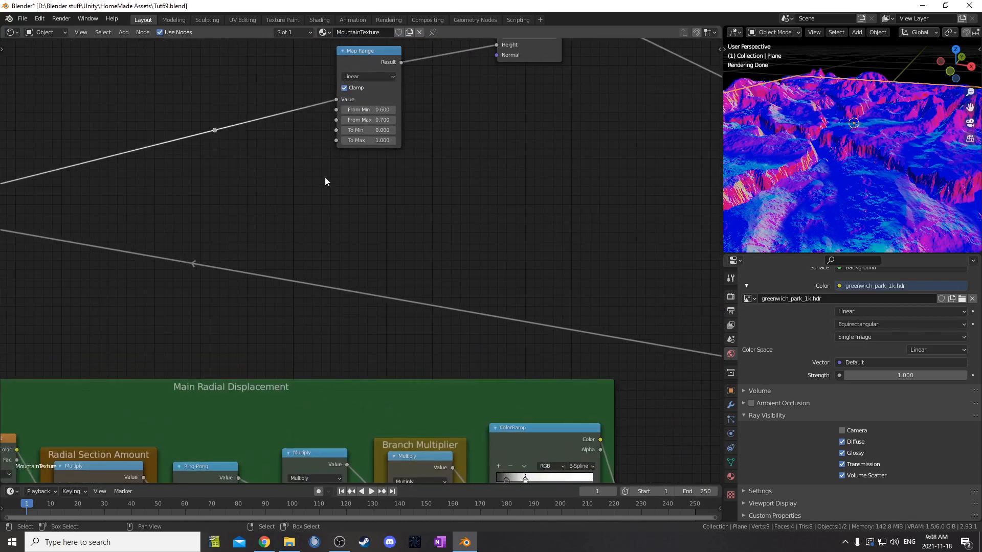
left_click(370, 57)
key("shift+d")
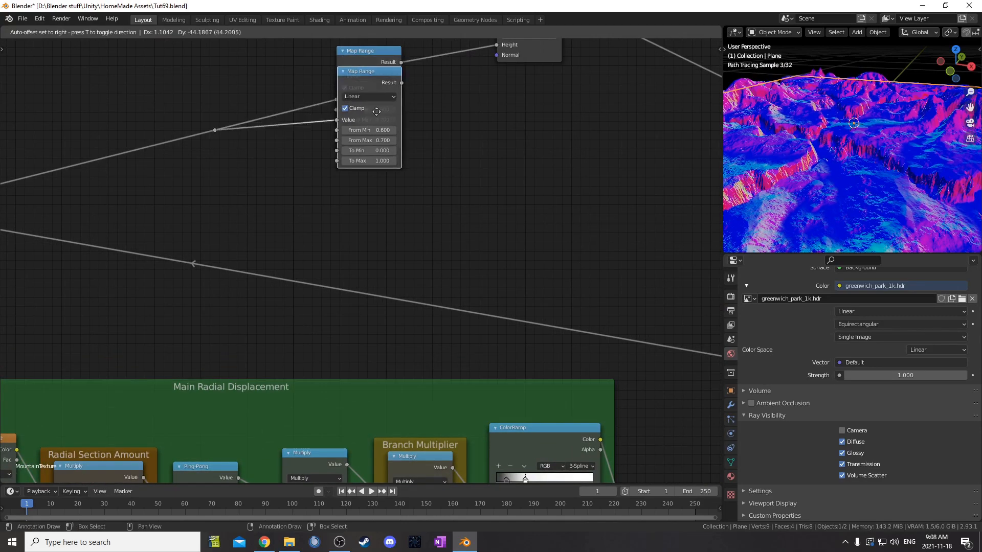
left_click(377, 183)
Move the reroute point on the noise link so it branches evenly between the two Map Range nodes
scroll(275, 266, "down", 2)
scroll(246, 264, "down", 2)
middle_click_drag(188, 259, 370, 200)
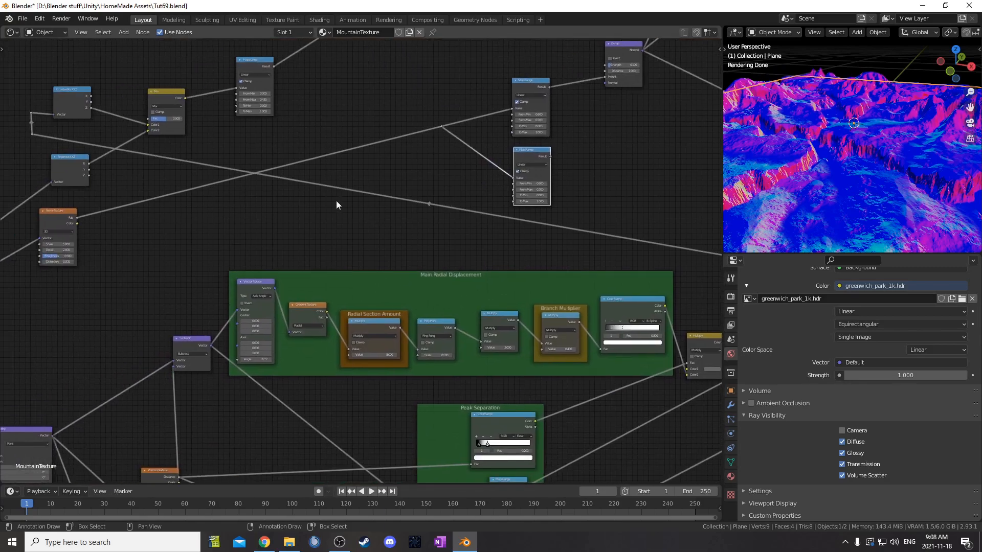
scroll(639, 151, "up", 5)
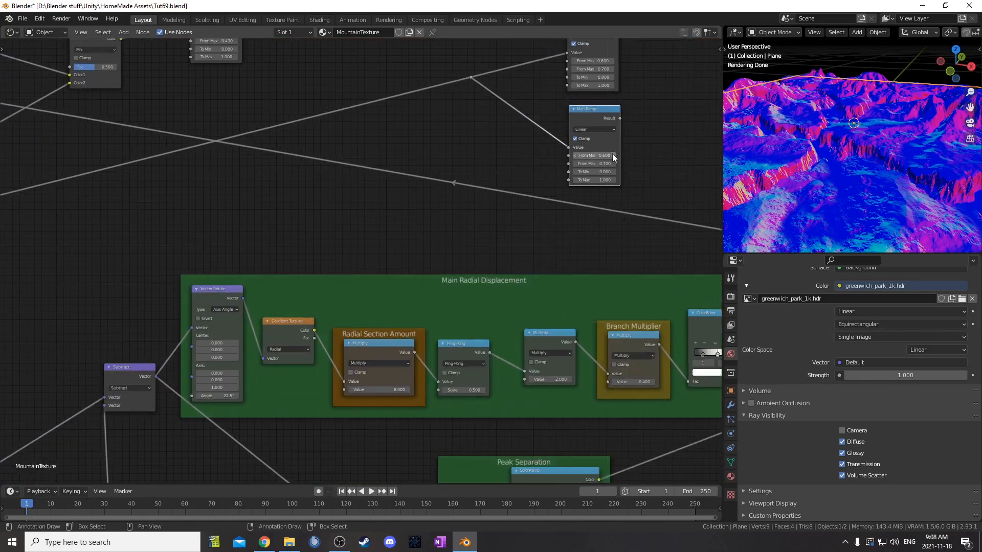
middle_click_drag(572, 149, 372, 227)
left_click_drag(270, 137, 305, 169)
key("g")
left_click(329, 190)
Set the lower Map Range's From Min to 0.1 and From Max to 0.5, and preview its result
middle_click_drag(429, 244, 354, 255)
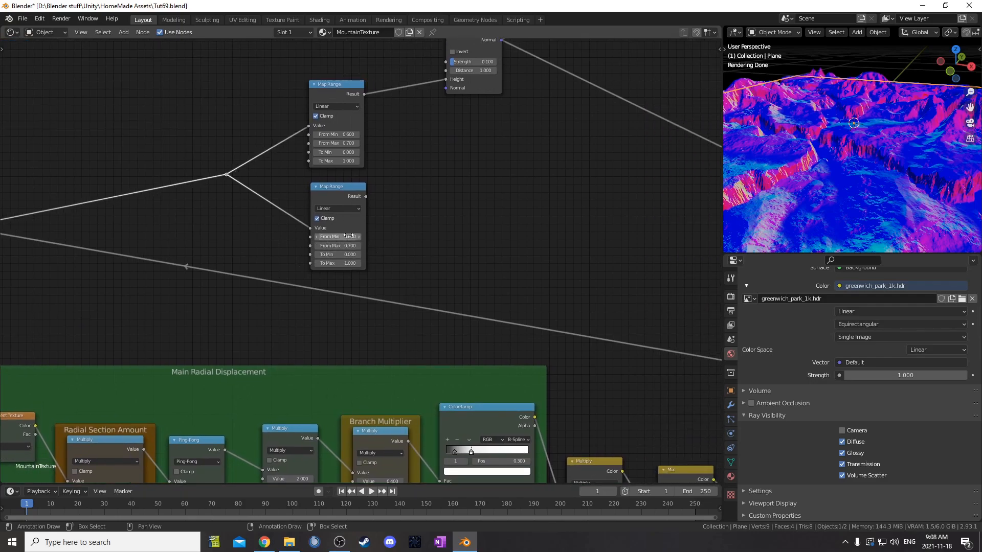
key("Tab")
key("BackSpace")
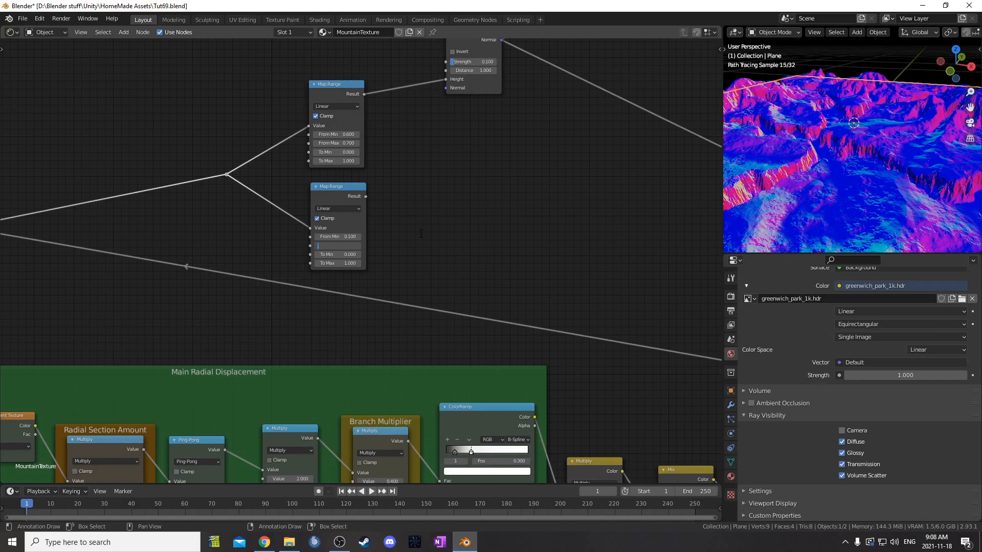
type(".5")
key("Return")
left_click(355, 191, "ctrl+shift")
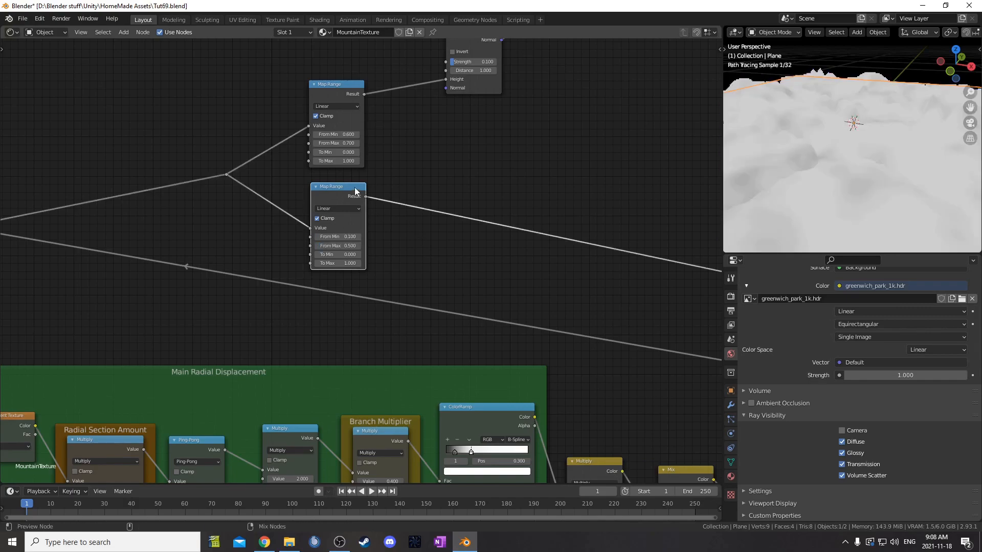
Insert a Math node after the lower Map Range and set its operation to Multiply
scroll(427, 204, "down", 3)
scroll(387, 242, "up", 2)
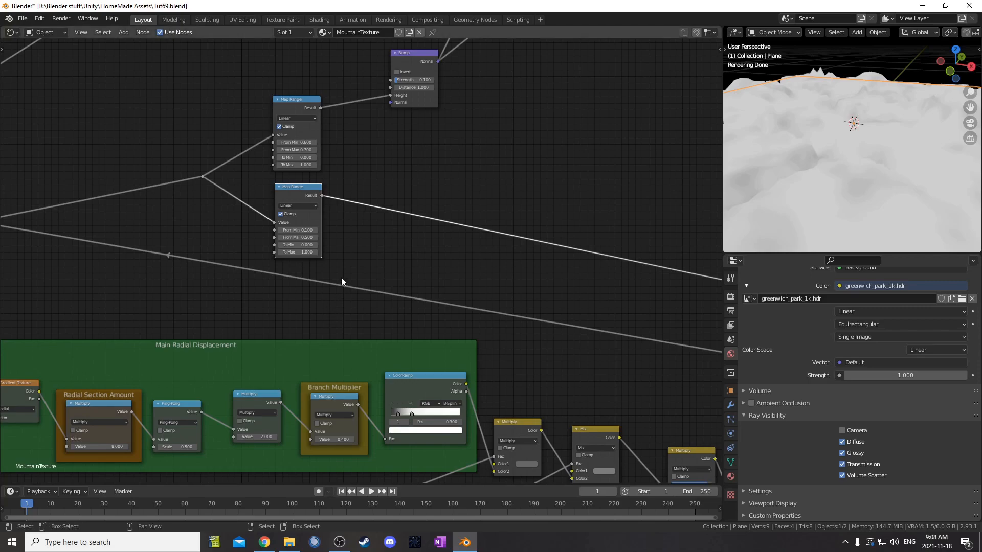
key("shift+a")
type("math")
key("Return")
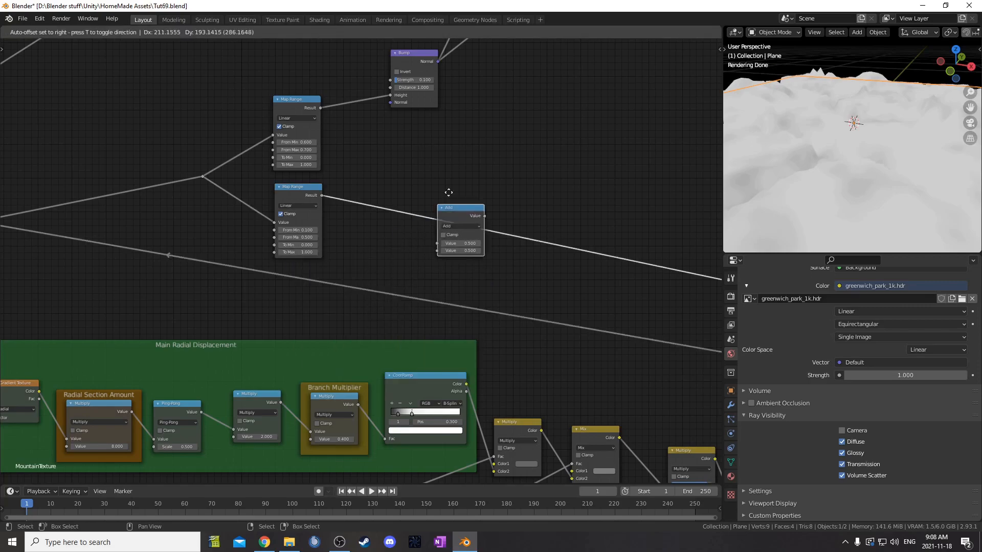
left_click(473, 210)
left_click(476, 210)
key("m")
Connect the Value output of the Multiply node feeding the displacement Subtract to the new Multiply's second Value input
middle_click_drag(586, 325, 459, 227)
scroll(459, 227, "down", 9)
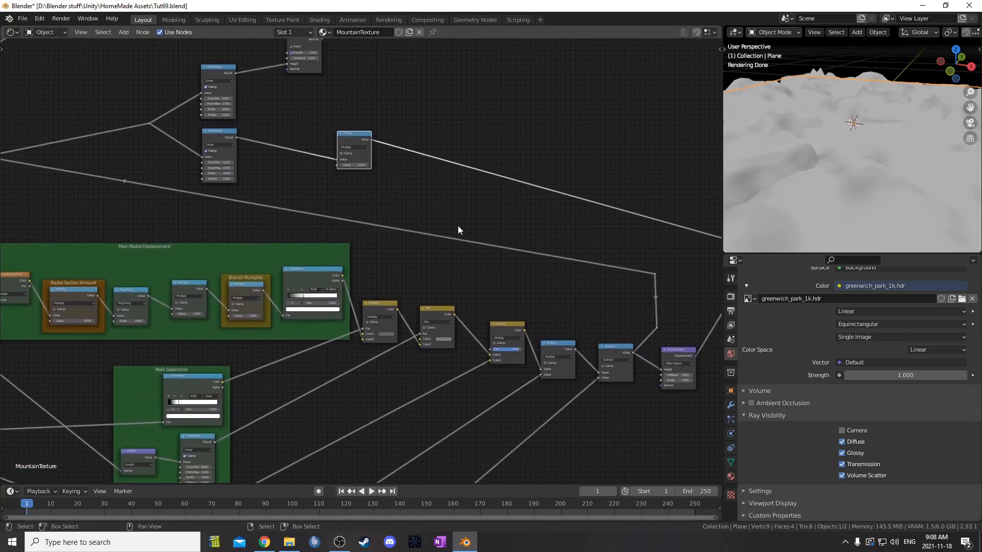
scroll(537, 335, "up", 6)
left_click_drag(591, 355, 333, 155)
Add four reroute points to the new height link and position them to carry it clear of the displacement nodes
right_click_drag(372, 207, 414, 193, "shift")
key("g")
left_click(331, 156)
right_click_drag(491, 305, 533, 288, "shift")
key("g")
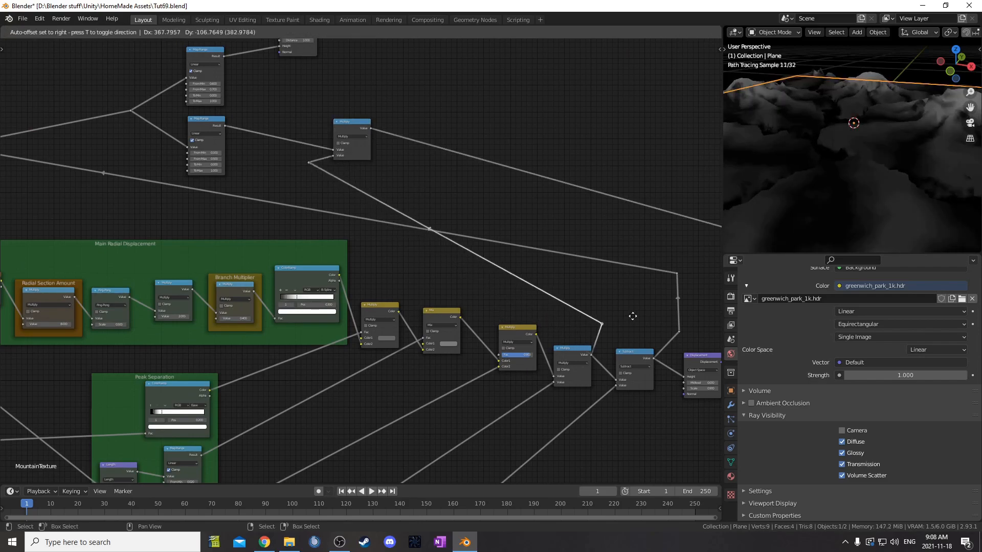
left_click(654, 324)
right_click_drag(570, 322, 571, 291, "shift")
key("g")
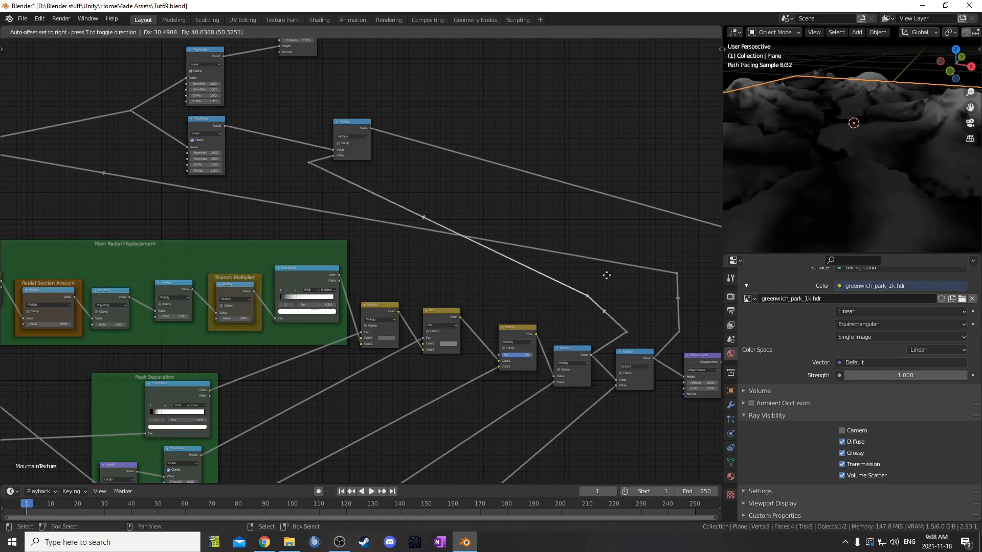
left_click(633, 233)
right_click_drag(369, 195, 391, 162, "shift")
key("g")
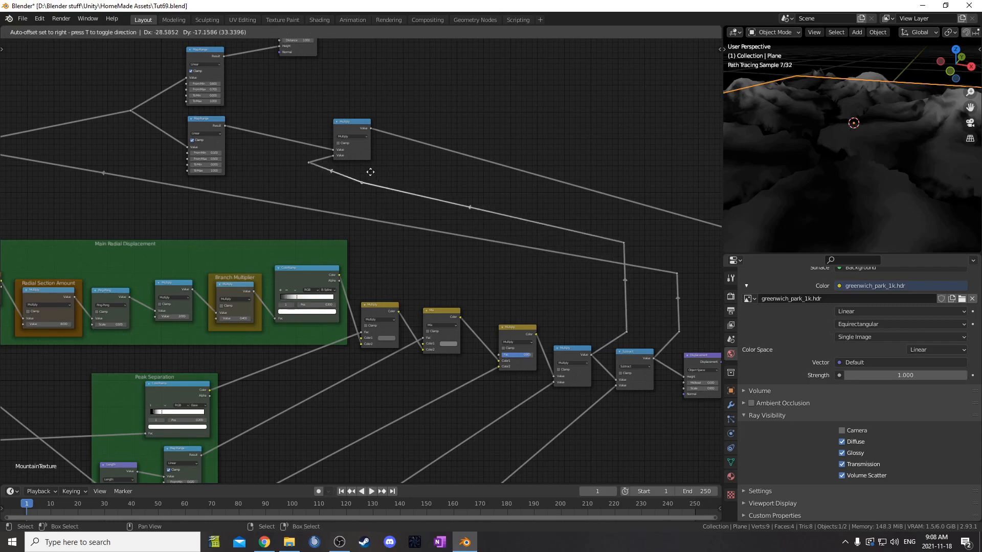
left_click(326, 170)
left_click_drag(288, 149, 314, 169)
key("g")
left_click(314, 164)
Insert a Map Range node after the new Multiply node
middle_click_drag(451, 184, 450, 225)
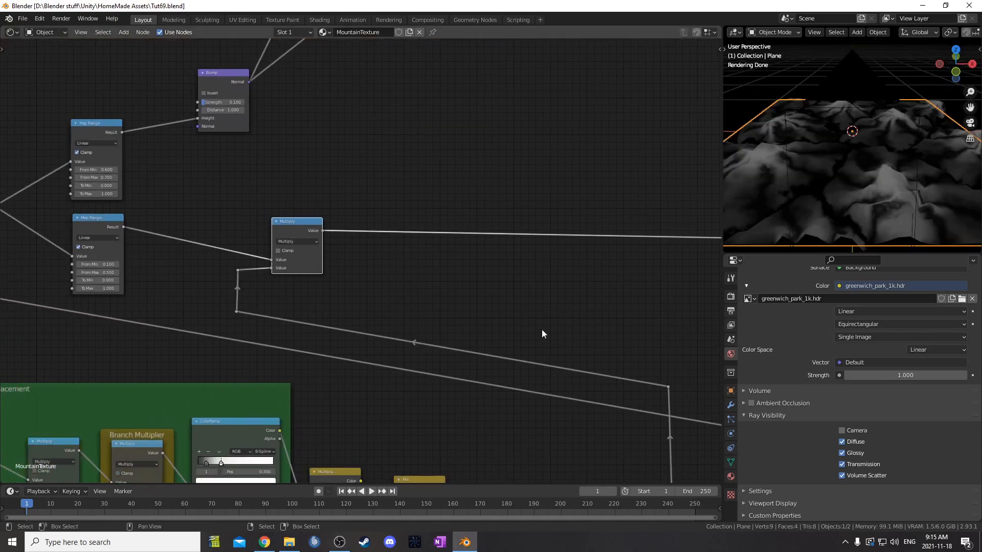
scroll(263, 256, "up", 3)
key("shift+a")
left_click(367, 224)
type("map")
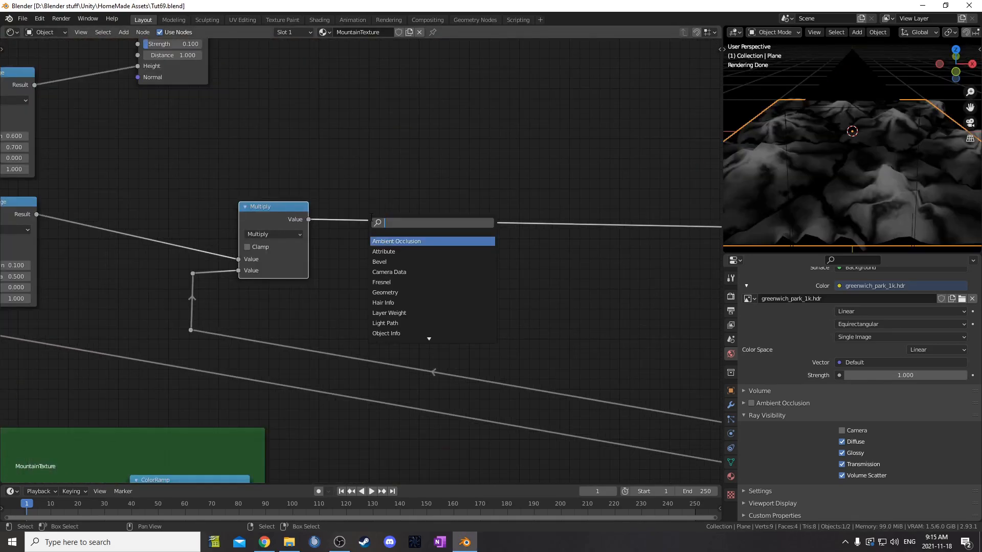
left_click(388, 262)
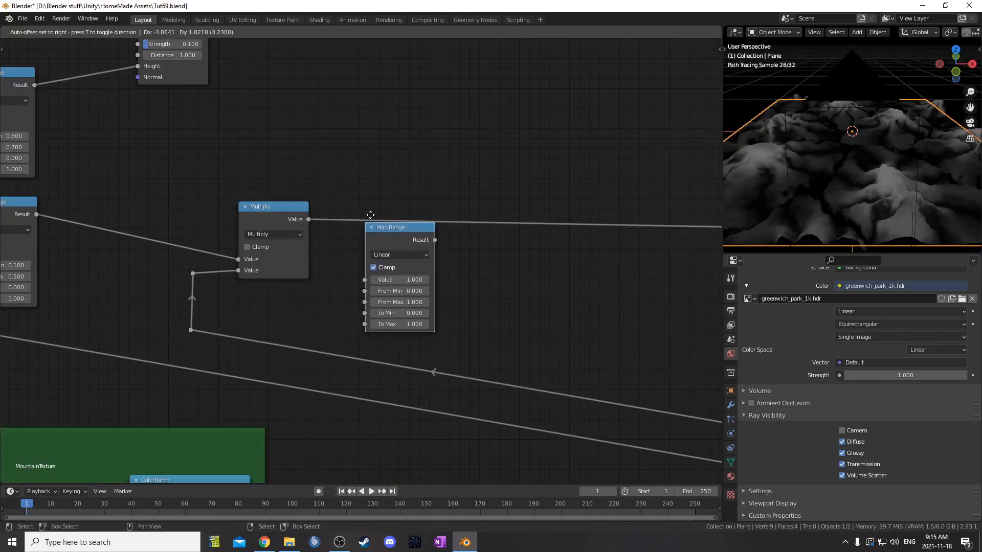
left_click(519, 210)
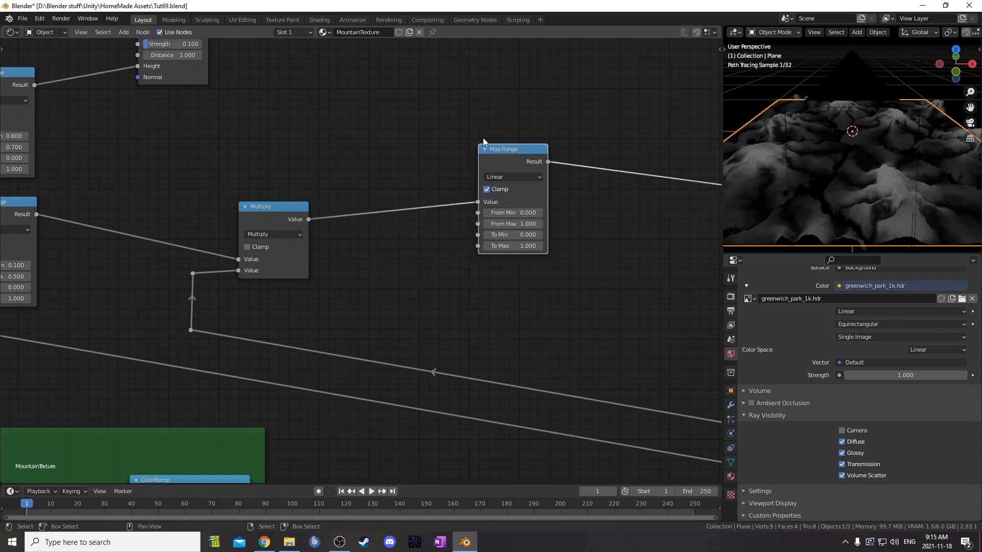
Set the new Map Range's From Min to 0 and From Max to 0.1
left_click(519, 212)
type("0.0")
key("Tab")
type("1.0")
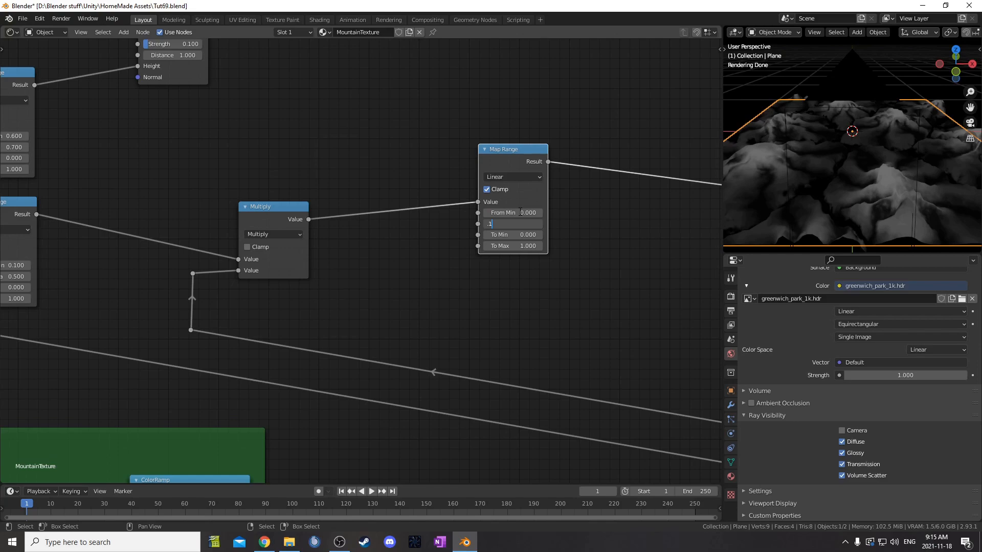
key("Return")
Move the final Map Range below the Texture frame, connect its Result to the Mix Shader's Fac, and preview the Mix Shader
key("Home")
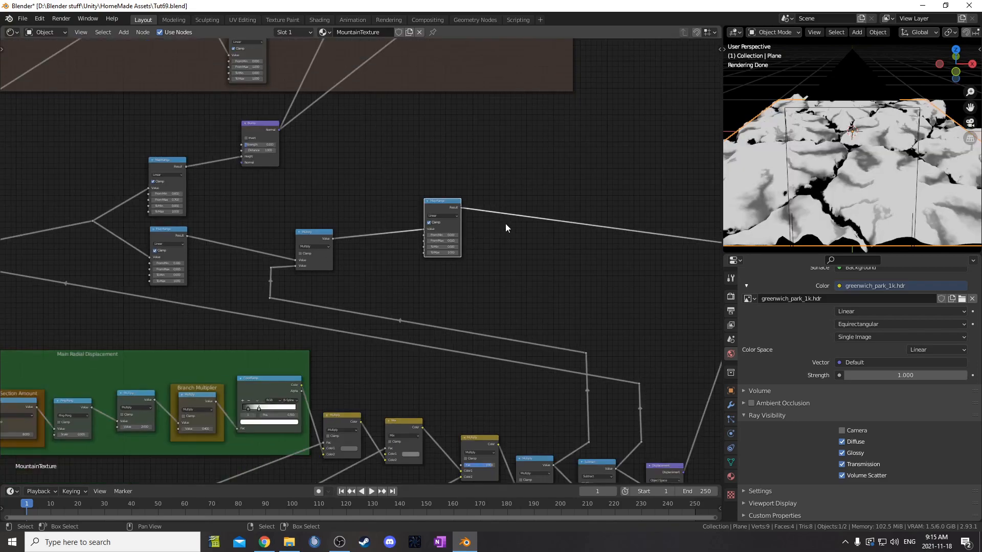
middle_click_drag(536, 334, 523, 379)
left_click_drag(406, 348, 451, 148)
scroll(407, 324, "up", 2)
left_click_drag(401, 379, 439, 310)
left_click(501, 88, "ctrl+shift")
scroll(435, 205, "up", 3)
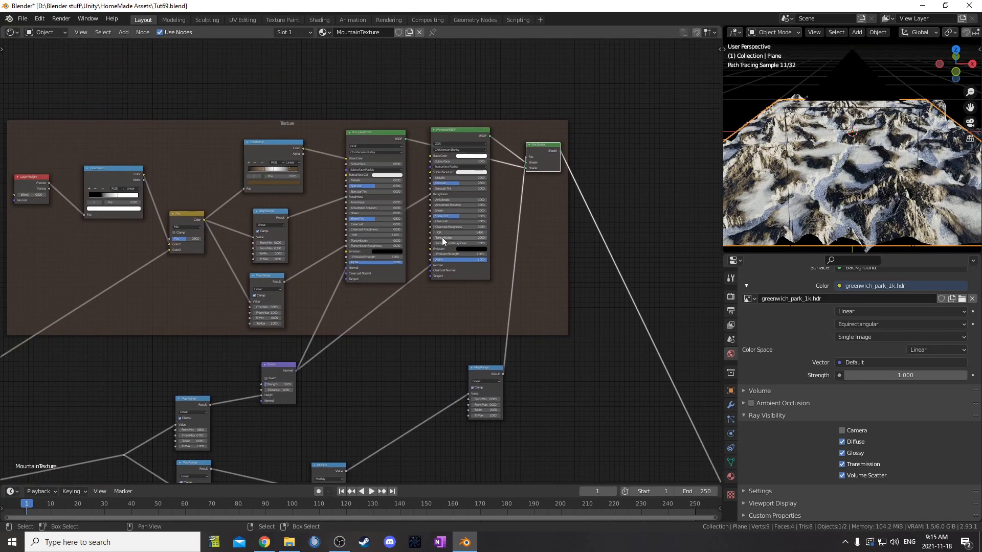
Nudge the first Principled BSDF node slightly downward inside the Texture frame
scroll(501, 221, "up", 1)
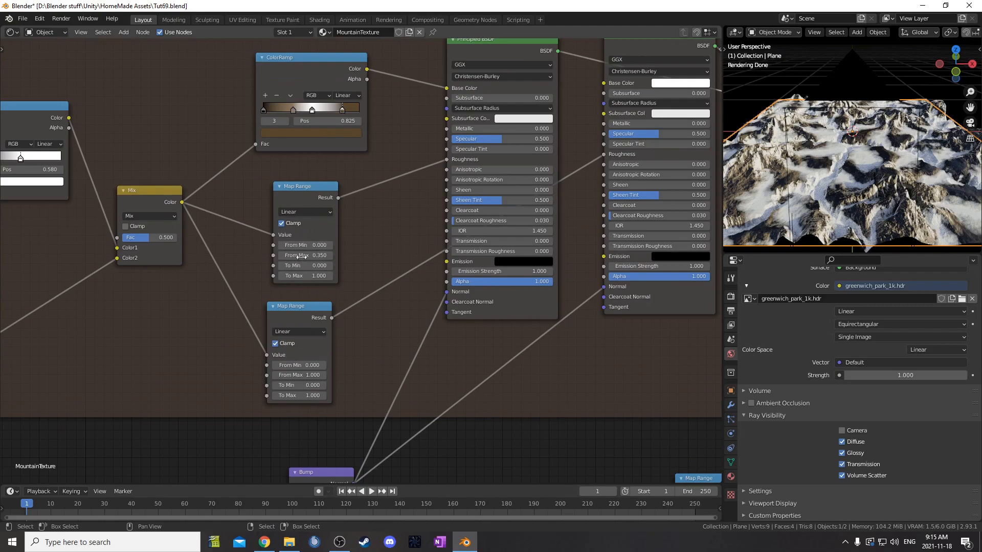
left_click(298, 266)
left_click(490, 58)
left_click_drag(491, 53, 492, 58)
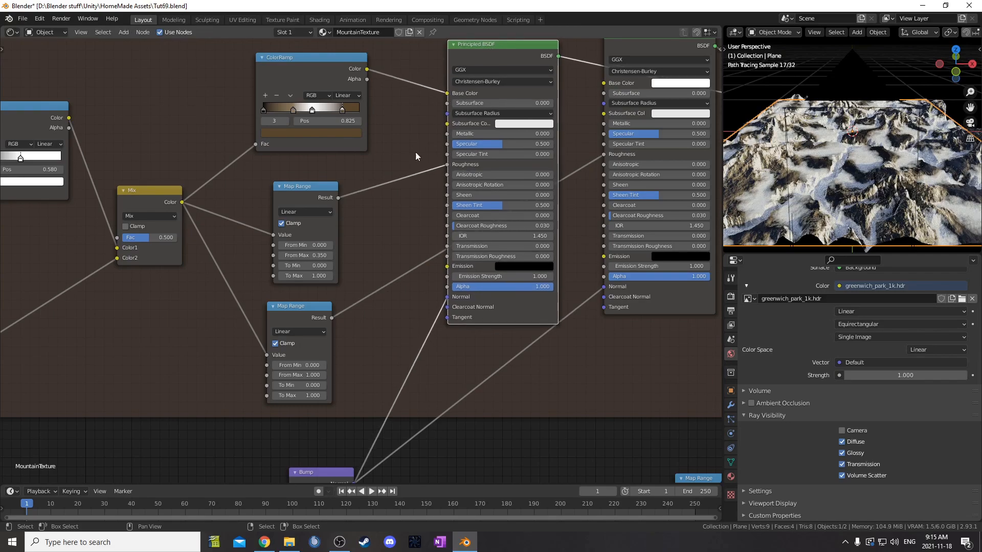
Set the To Min of the Map Range feeding the first Principled BSDF's Roughness to 0.49
left_click(301, 267)
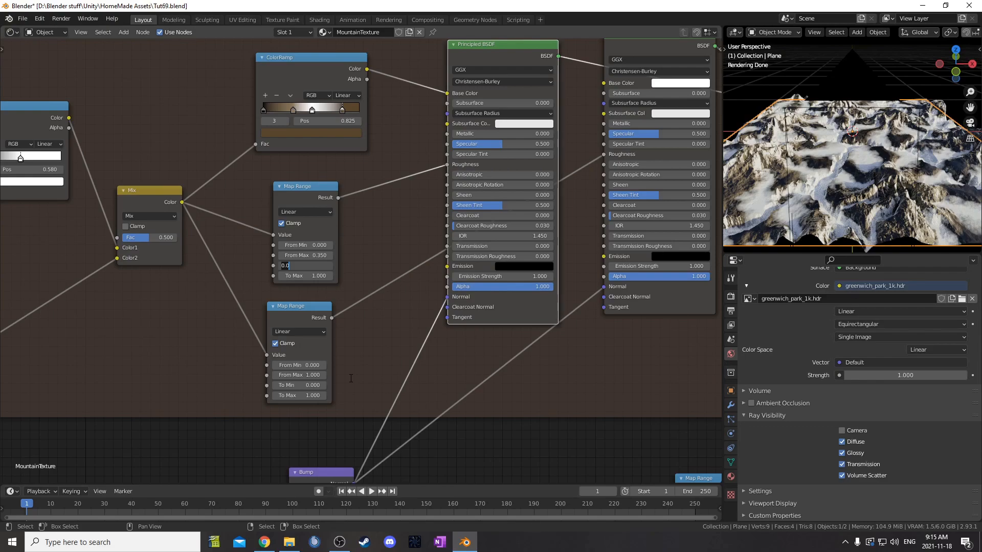
type("9")
key("Return")
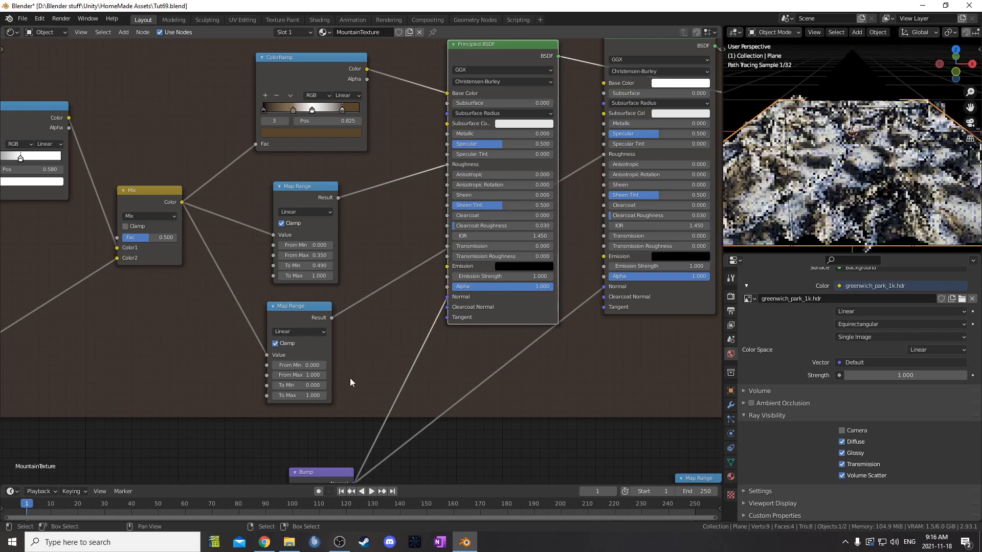
scroll(437, 294, "down", 3)
scroll(406, 285, "up", 3)
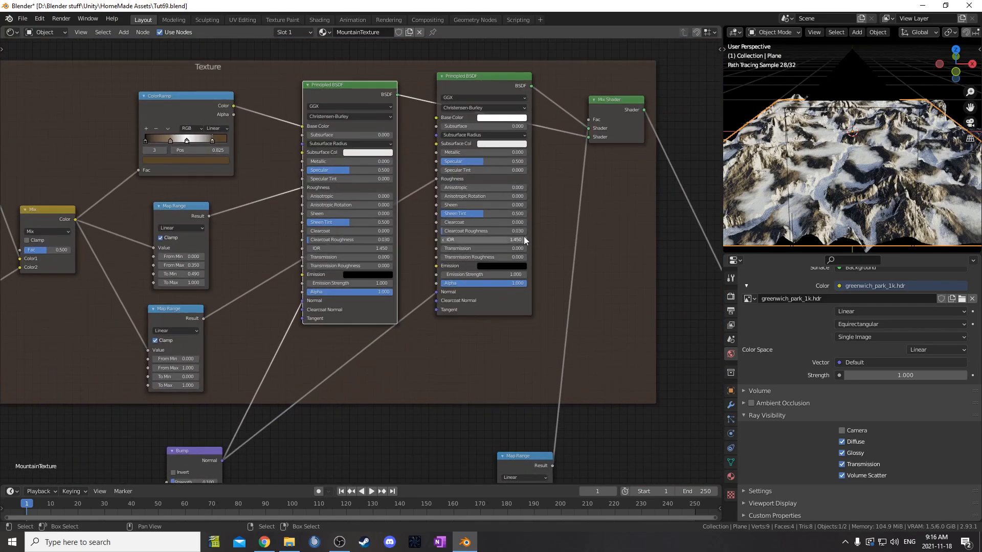
Set the Transmission of the second, white Principled BSDF to 1
middle_click_drag(526, 239, 459, 245)
left_click_drag(404, 258, 464, 258)
middle_click_drag(798, 192, 802, 172)
scroll(526, 220, "down", 2)
middle_click_drag(527, 220, 536, 180)
middle_click_drag(845, 184, 845, 205)
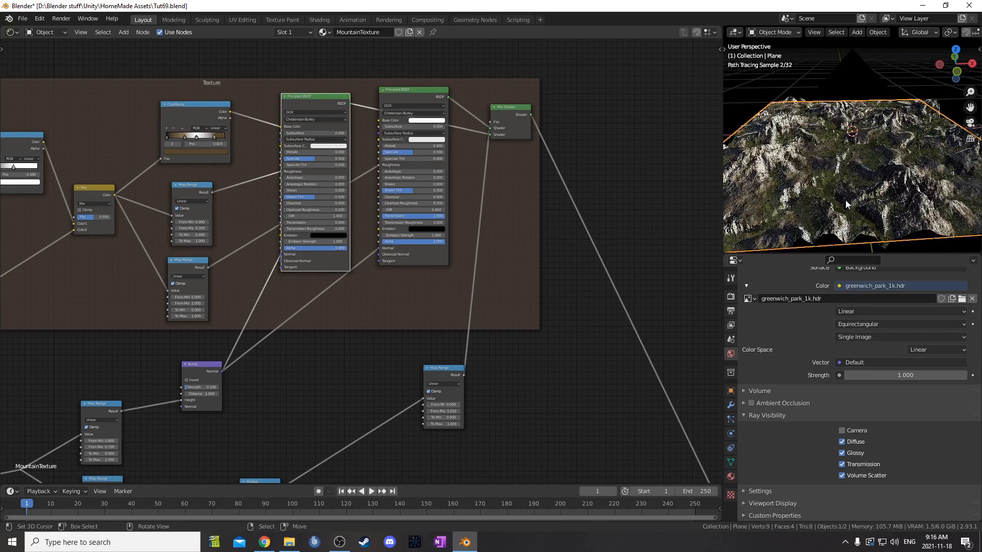
Examine the shaded mountain terrain through the scene camera and from above, along with its node setup
key("KP_0")
scroll(851, 181, "up", 5)
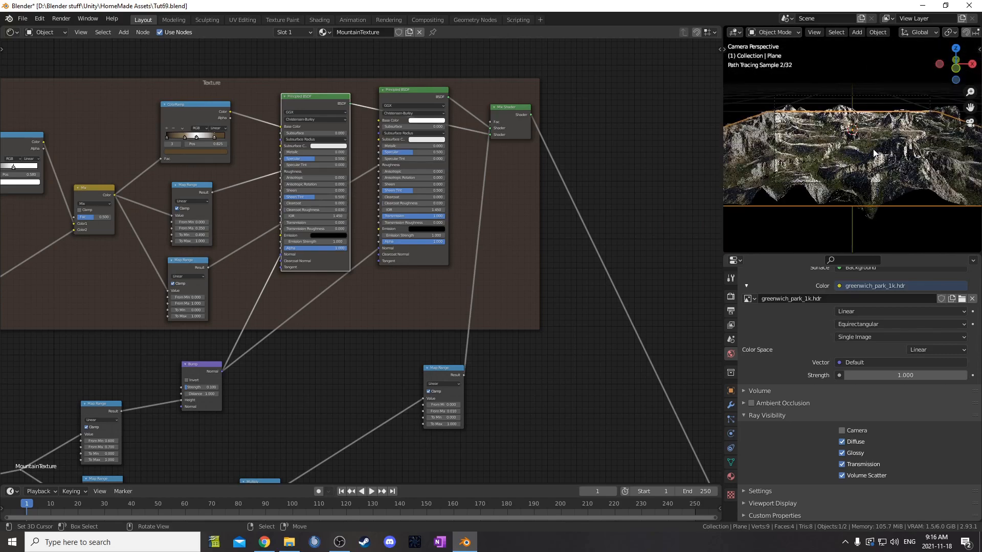
key("Tab")
key("Tab")
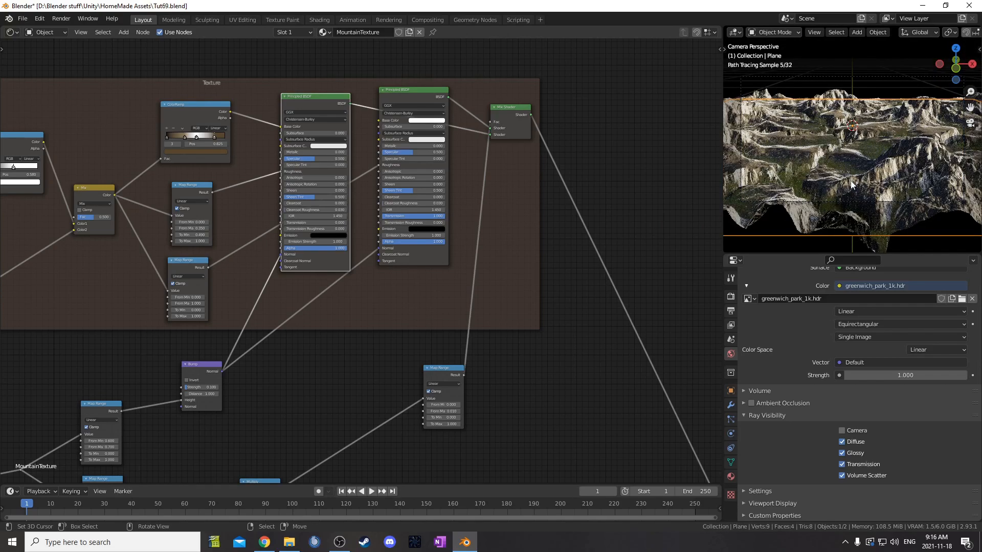
scroll(383, 346, "down", 3)
middle_click_drag(841, 116, 833, 198)
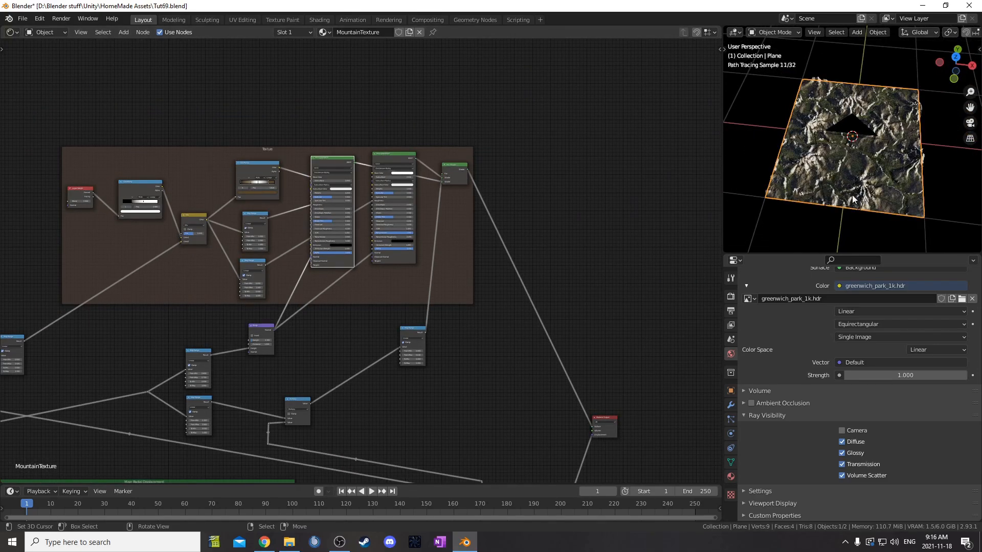
middle_click_drag(853, 149, 857, 139)
scroll(435, 342, "up", 2)
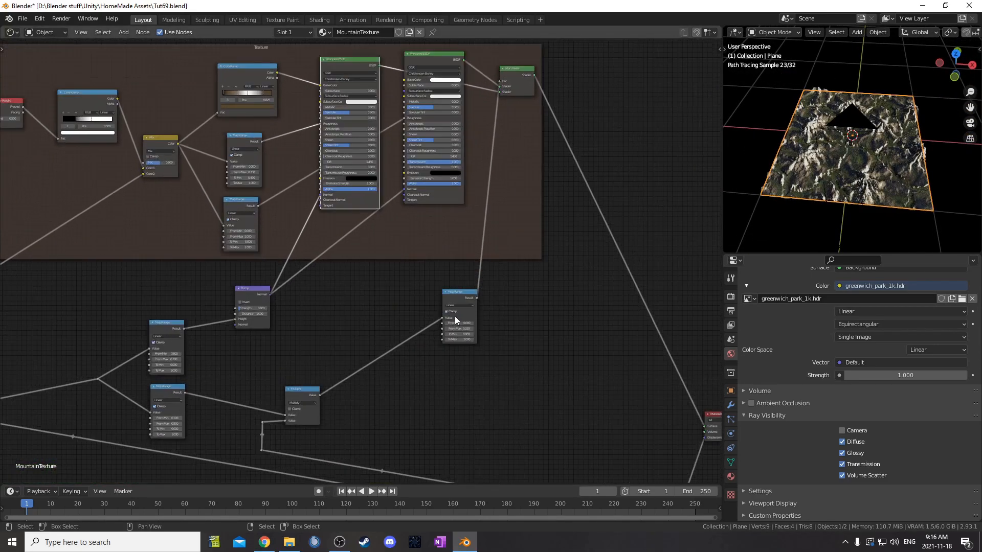
middle_click_drag(489, 253, 486, 302)
scroll(807, 186, "up", 5)
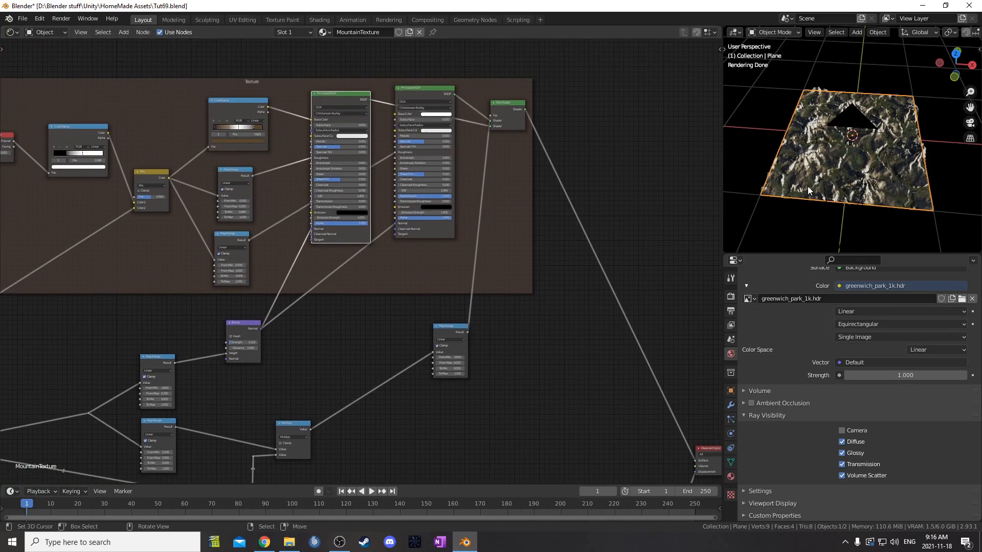
Add a new plane to the scene and lower it about 0.06 m along Z into the terrain
key("shift+a")
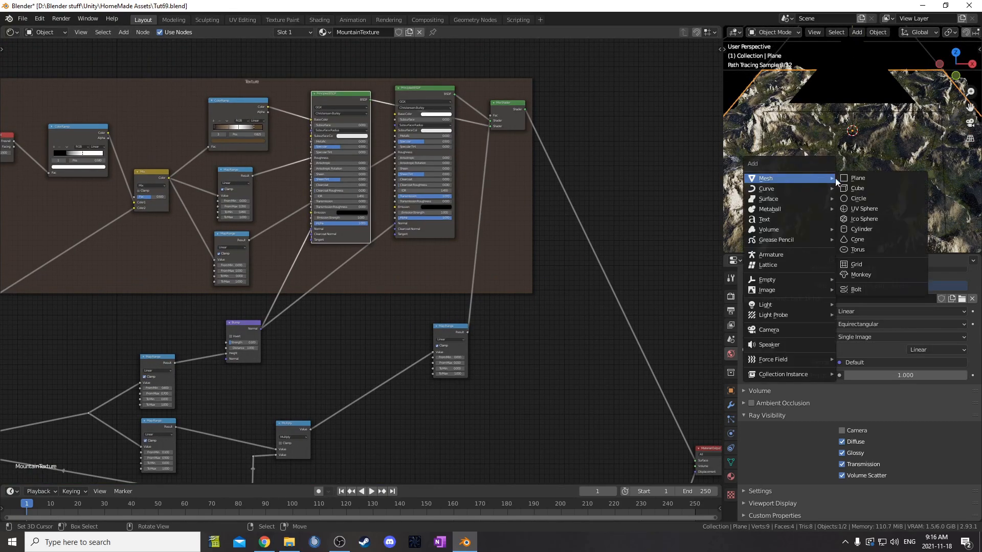
left_click(856, 175)
scroll(840, 165, "down", 5)
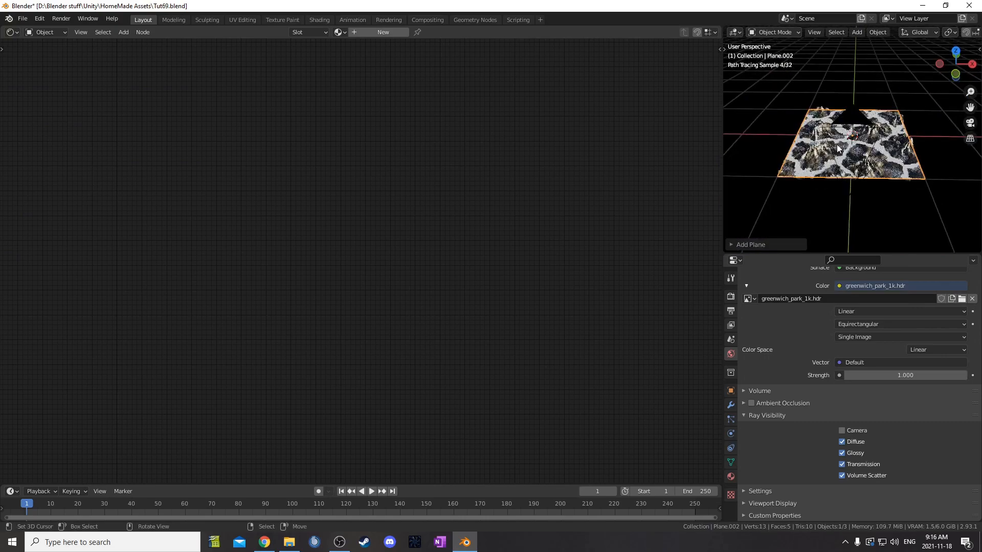
scroll(840, 165, "up", 5)
key("g")
key("z")
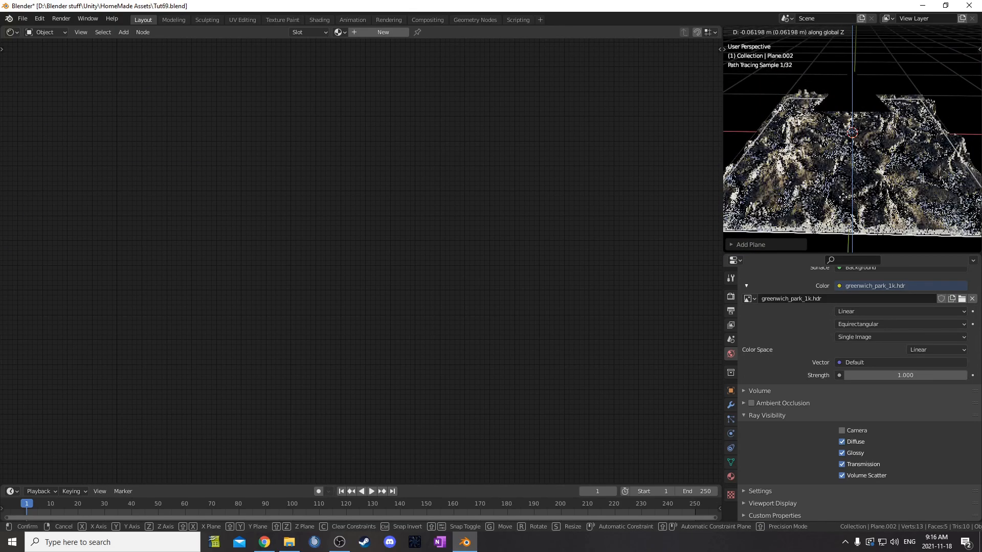
left_click(844, 195)
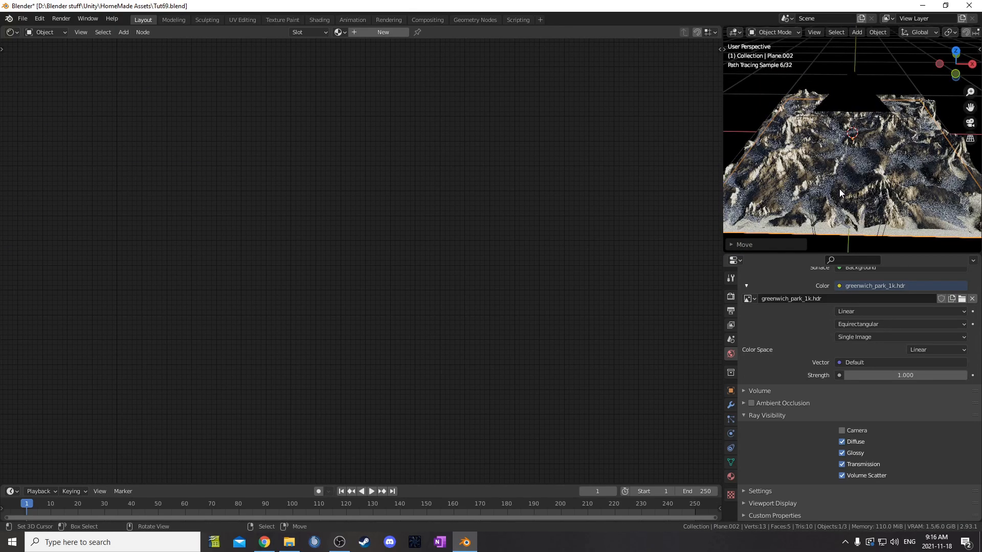
Isolate the new plane in local view and give it a new material named Water
key("KP_Divide")
left_click(379, 34)
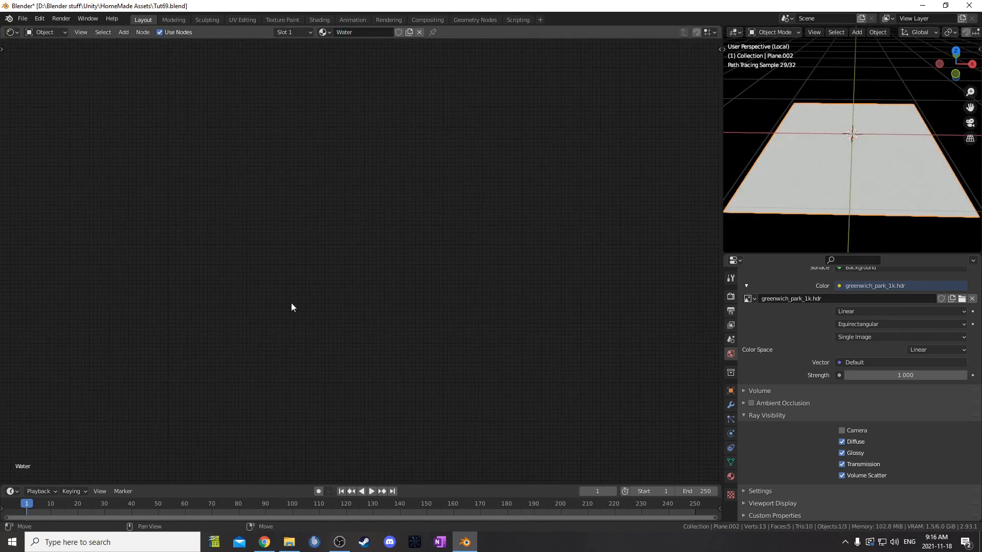
key("Home")
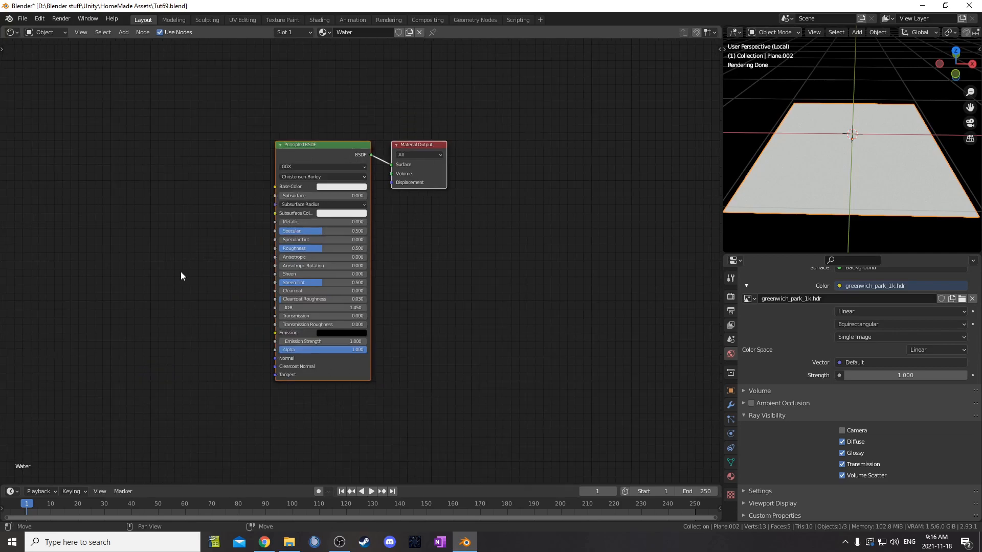
Add a Texture Coordinate node to the Water material, well before the Principled BSDF
scroll(182, 272, "down", 6)
middle_click_drag(229, 278, 316, 254)
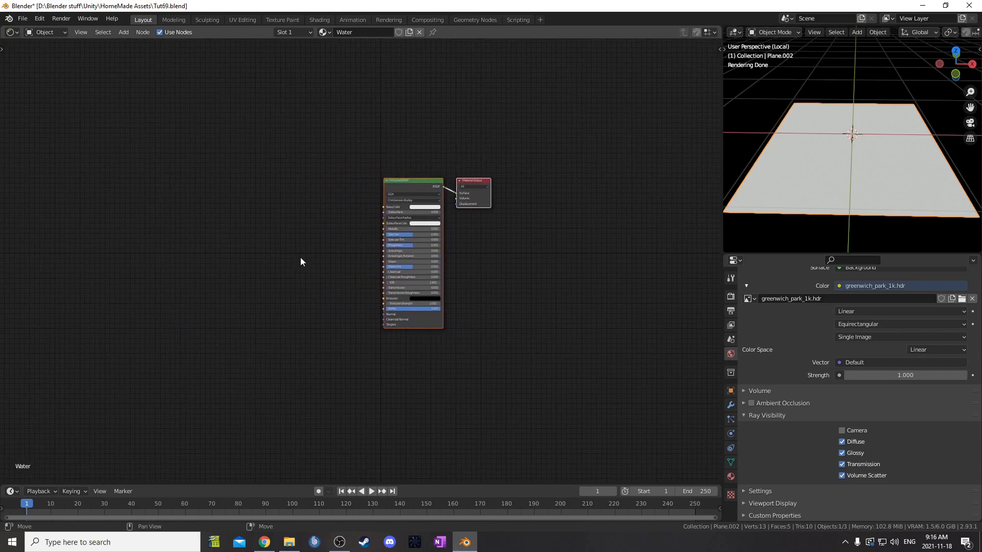
key("Home")
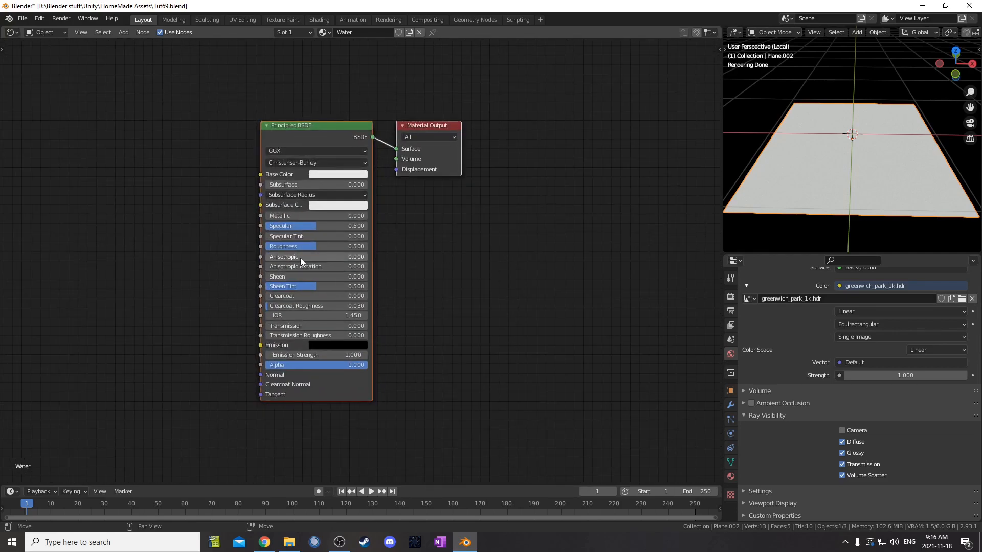
scroll(258, 286, "down", 2)
middle_click_drag(201, 285, 323, 269)
scroll(323, 271, "down", 3)
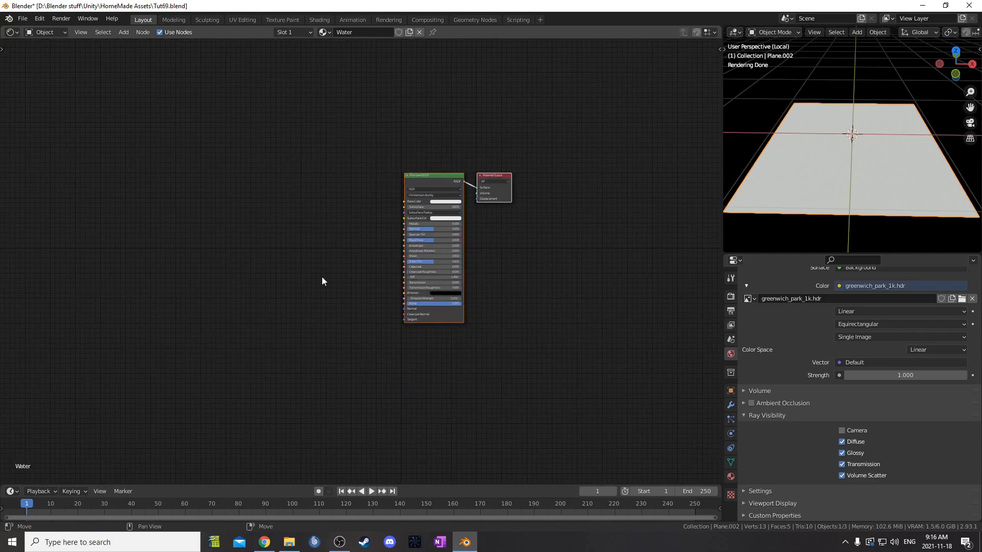
scroll(286, 317, "up", 1)
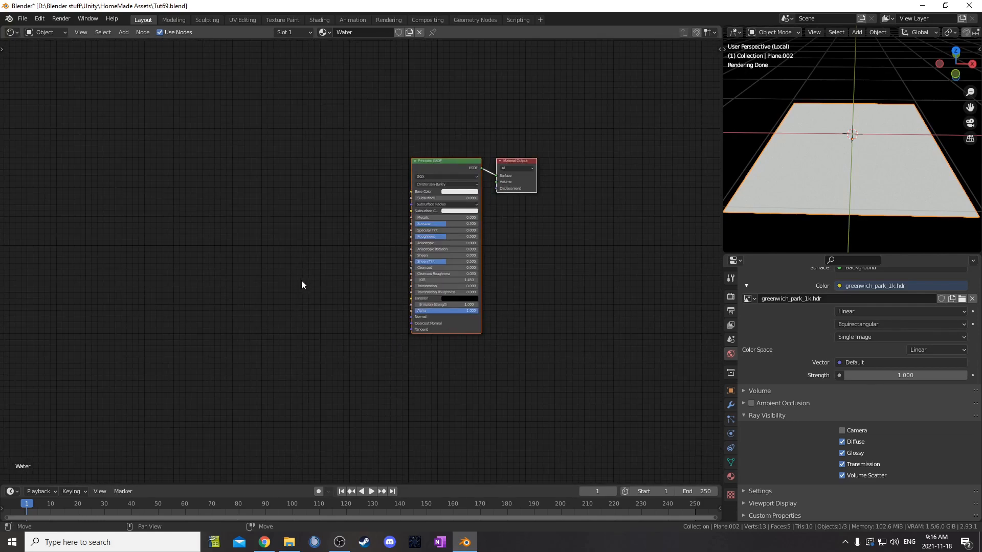
key("shift+a")
left_click(311, 263)
type("text")
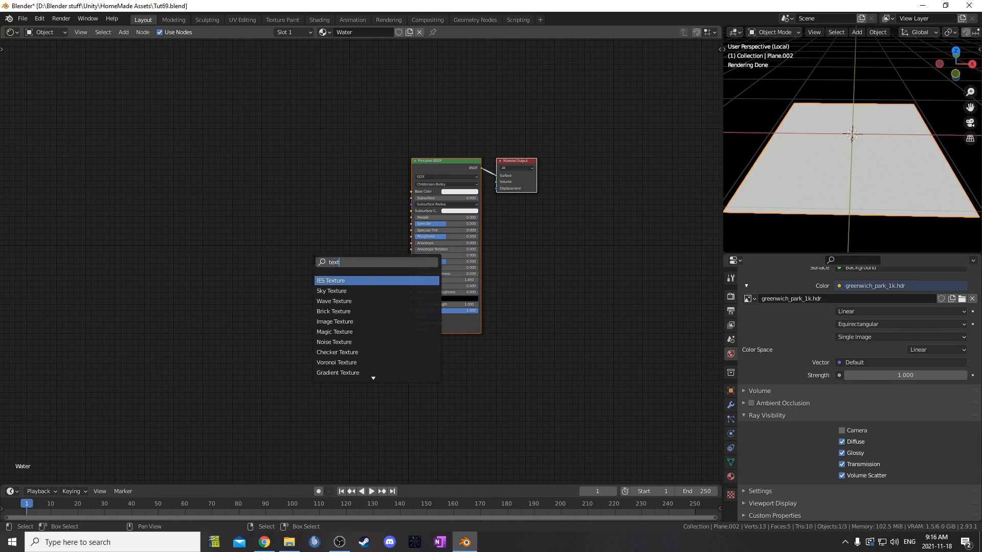
type("ure coord")
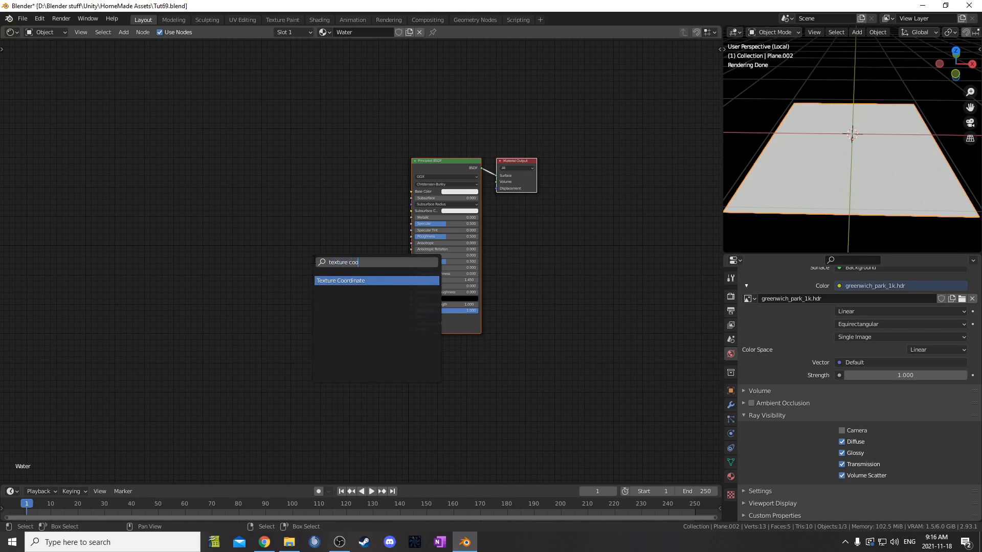
key("Return")
left_click(209, 210)
scroll(320, 234, "up", 2)
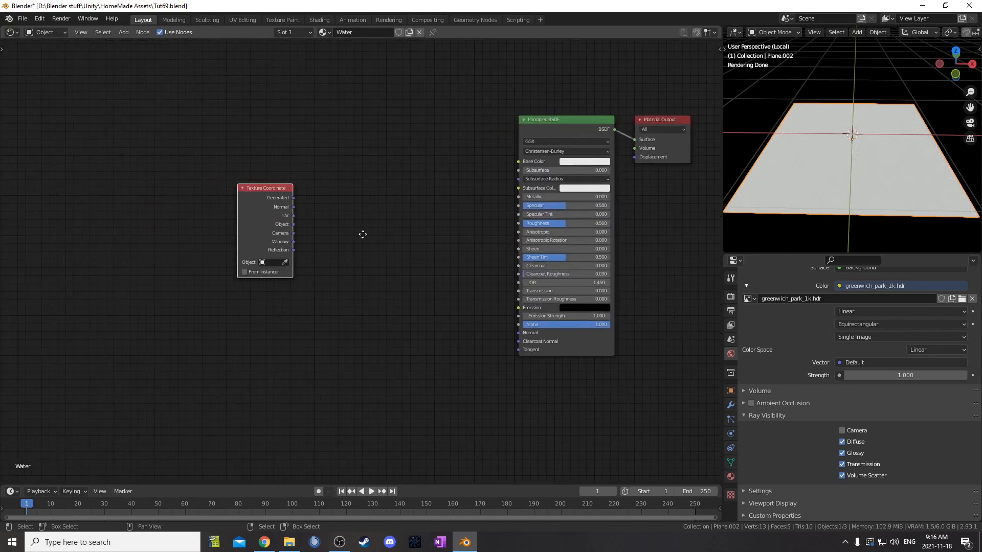
Preview the Texture Coordinate's Object output and move the node farther away from the Principled BSDF
middle_click_drag(320, 234, 506, 235)
left_click(412, 191, "ctrl+shift")
left_click(412, 191, "ctrl+shift")
left_click_drag(416, 197, 252, 173)
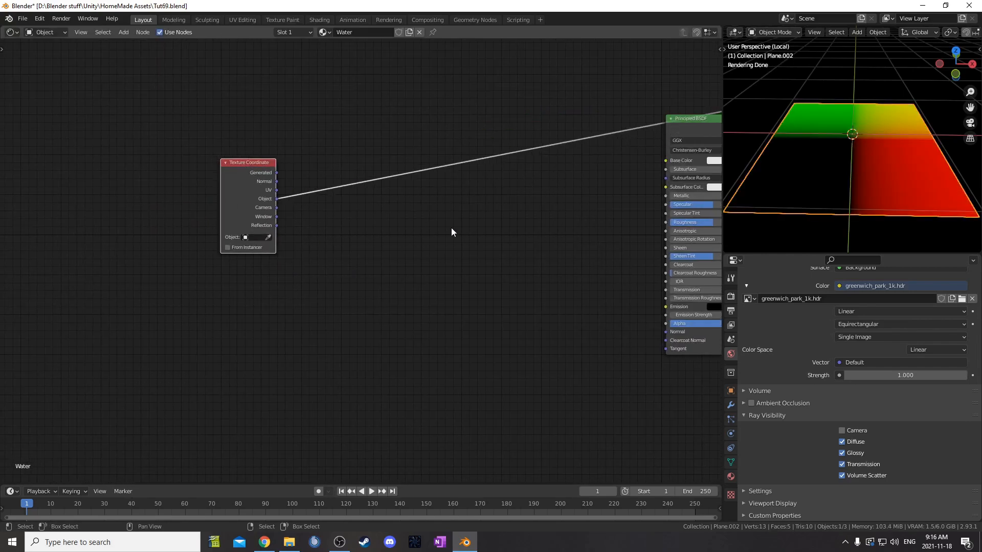
Insert a Noise Texture on the link from the Object output and set its Scale to 200
key("shift+a")
left_click(453, 228)
type("noise")
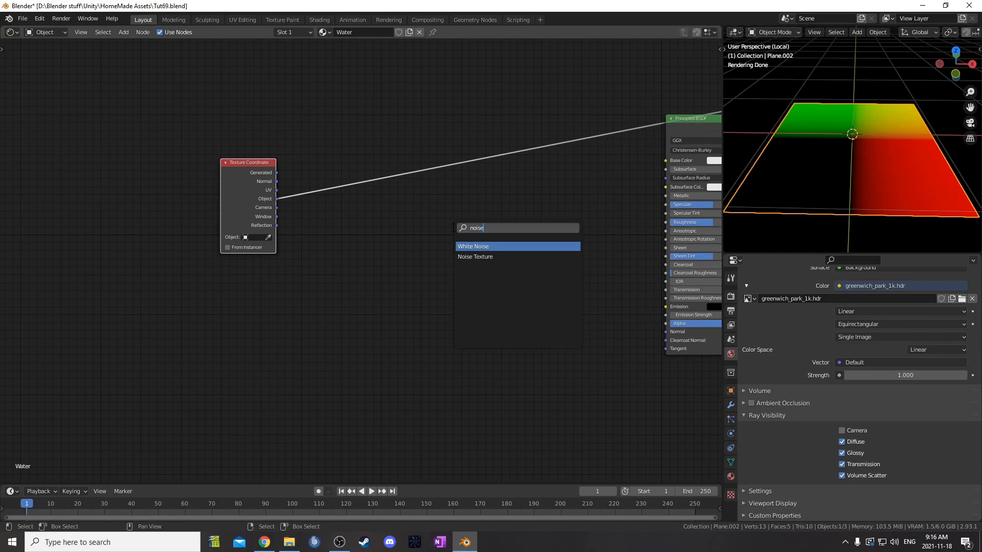
left_click(475, 257)
left_click(348, 169)
left_click(347, 186)
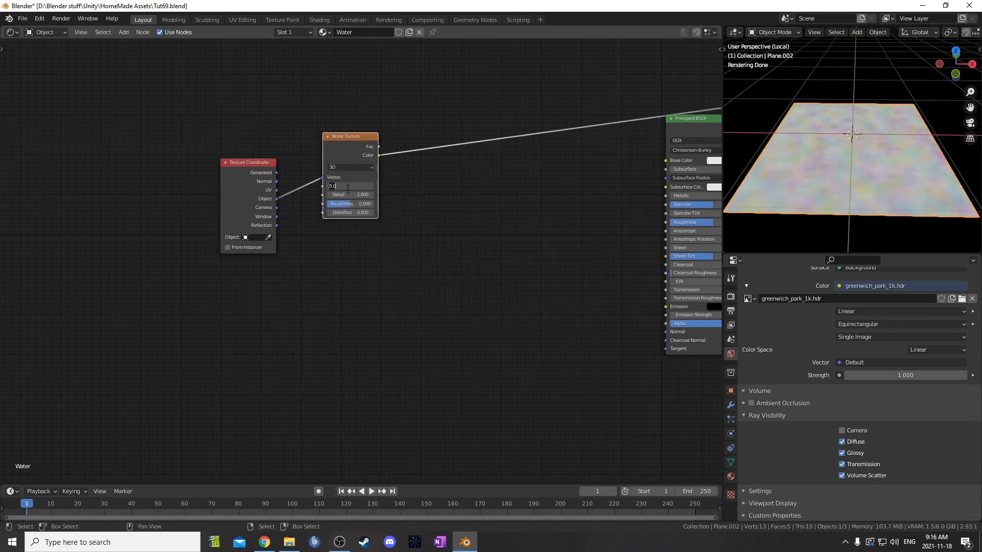
type("200")
key("Return")
Insert a Bump node with Strength 0.02 after the Noise Texture and connect its Normal output to the Principled BSDF's Normal
key("shift+a")
left_click(468, 207)
type("bump")
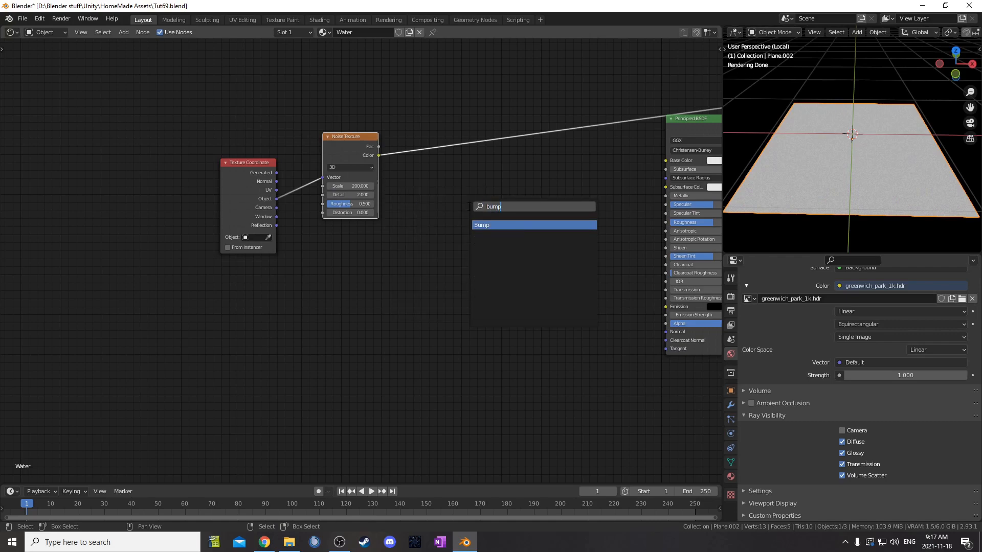
key("Return")
left_click(410, 121)
left_click(446, 155)
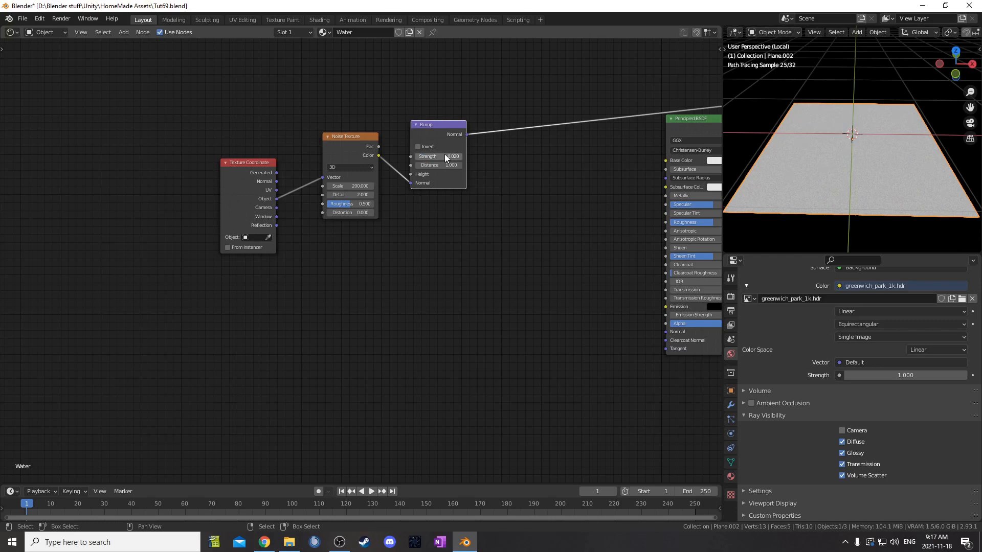
left_click_drag(466, 134, 666, 331)
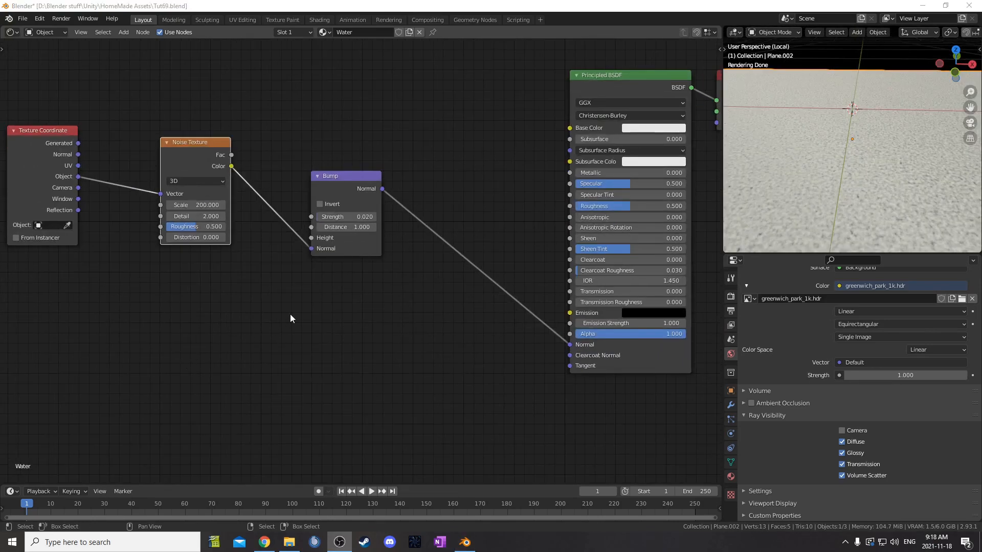
Reroute the Noise Texture's Color link from the Bump node's Normal input to its Height input
left_click_drag(376, 266, 378, 256)
scroll(460, 322, "down", 5)
middle_click_drag(503, 332, 393, 320)
scroll(409, 316, "up", 4)
Set the water Principled BSDF's Roughness to 0 and Transmission to 1
middle_click_drag(861, 207, 856, 166)
scroll(866, 198, "up", 3)
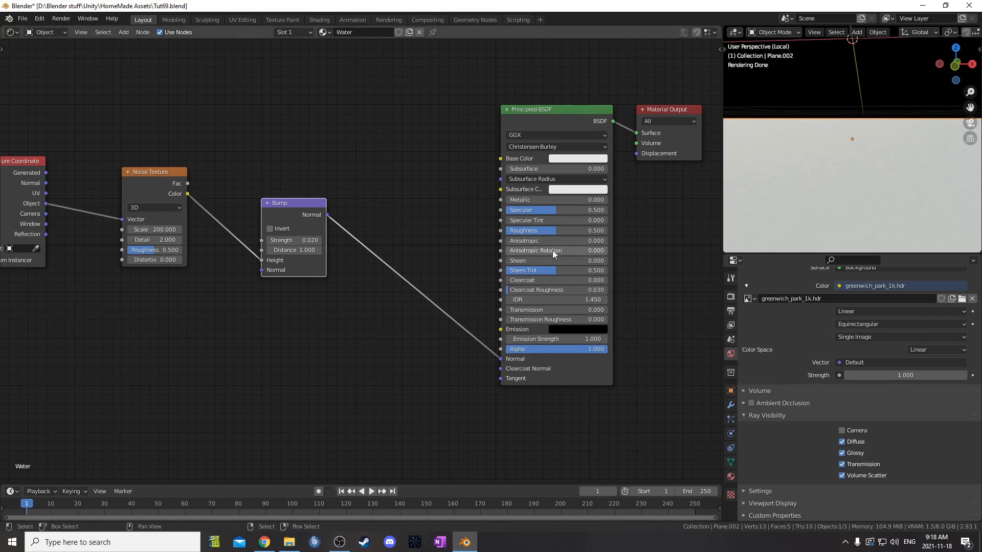
left_click_drag(566, 232, 514, 233)
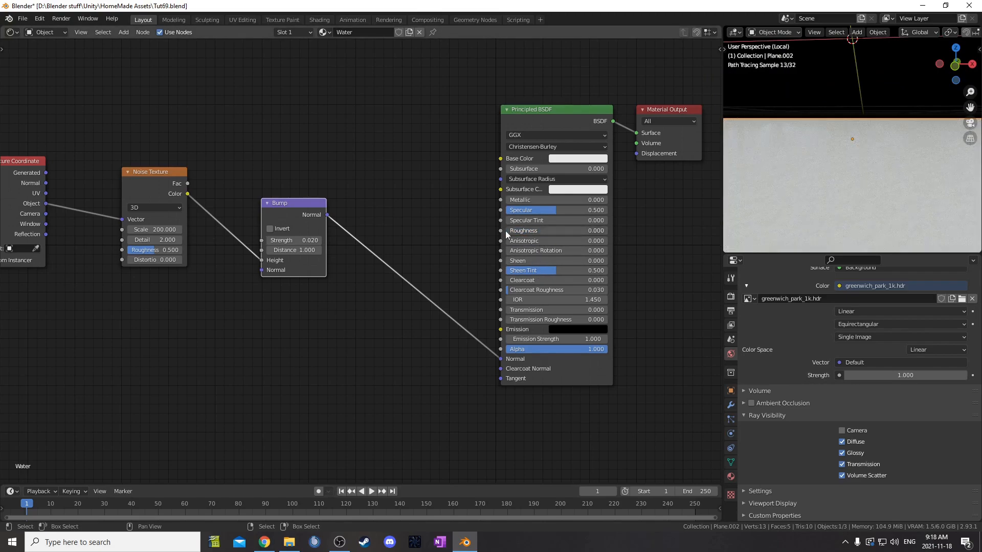
left_click_drag(531, 309, 593, 310)
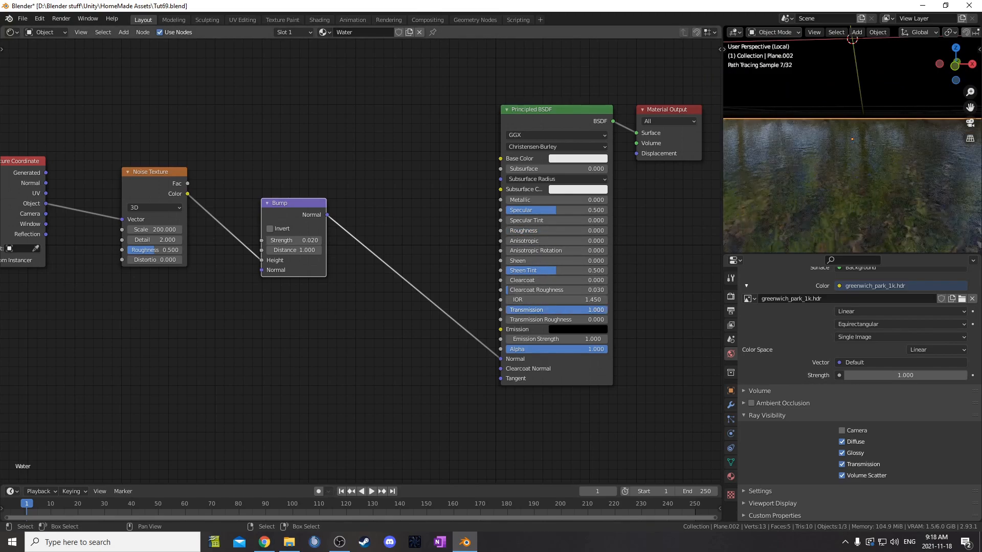
Exit the plane's local view to show the water together with the mountain terrain
middle_click_drag(889, 195, 885, 198)
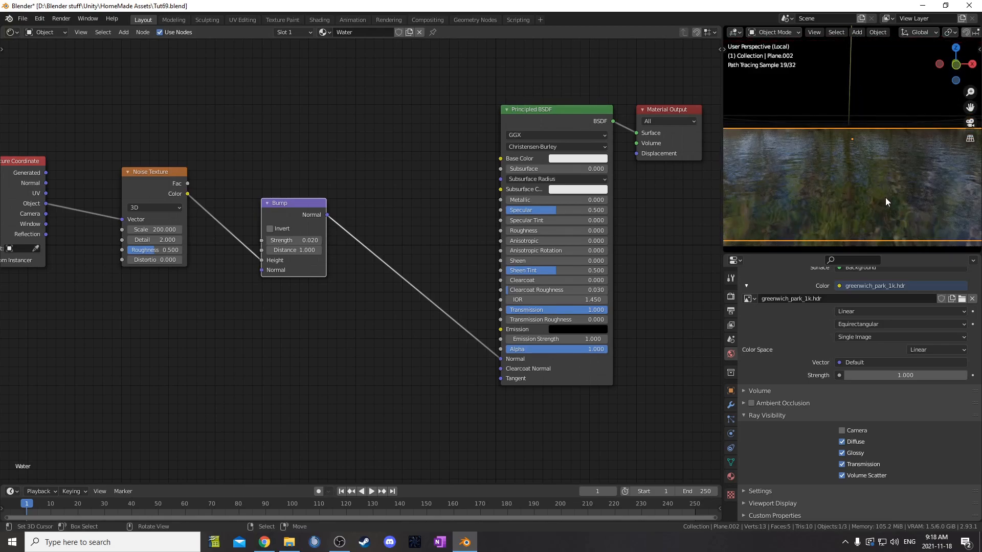
scroll(885, 197, "down", 6)
key("KP_Divide")
middle_click_drag(865, 197, 859, 194)
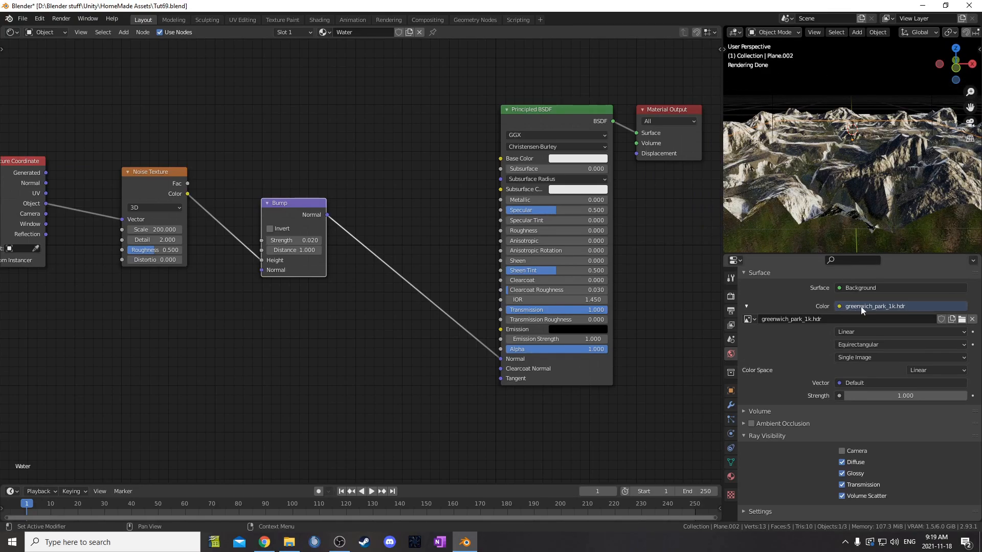
Replace the world background's HDR image with a Sky Texture and set the background Strength to 0.1
scroll(863, 302, "up", 1)
left_click(838, 327)
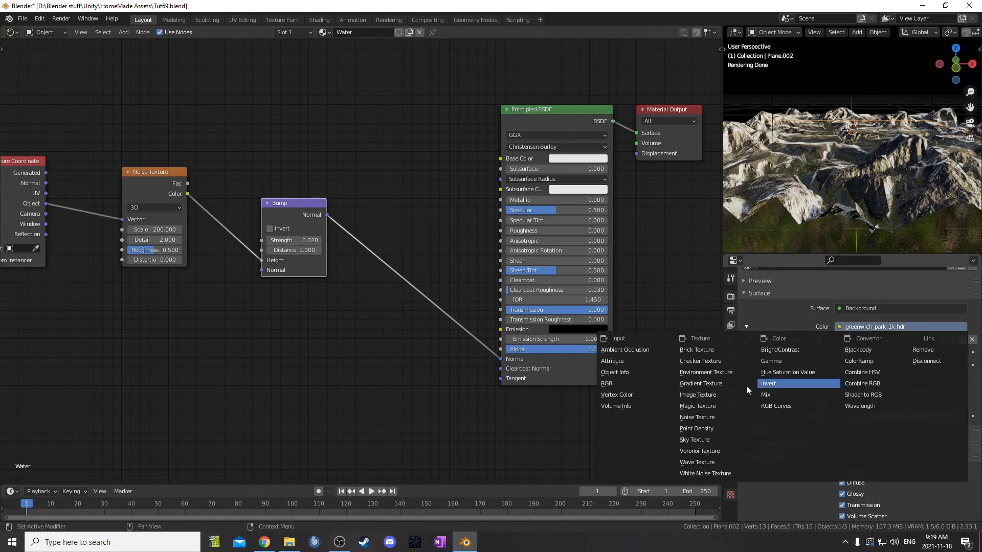
left_click(711, 439)
left_click(886, 457)
type("0.1")
key("Return")
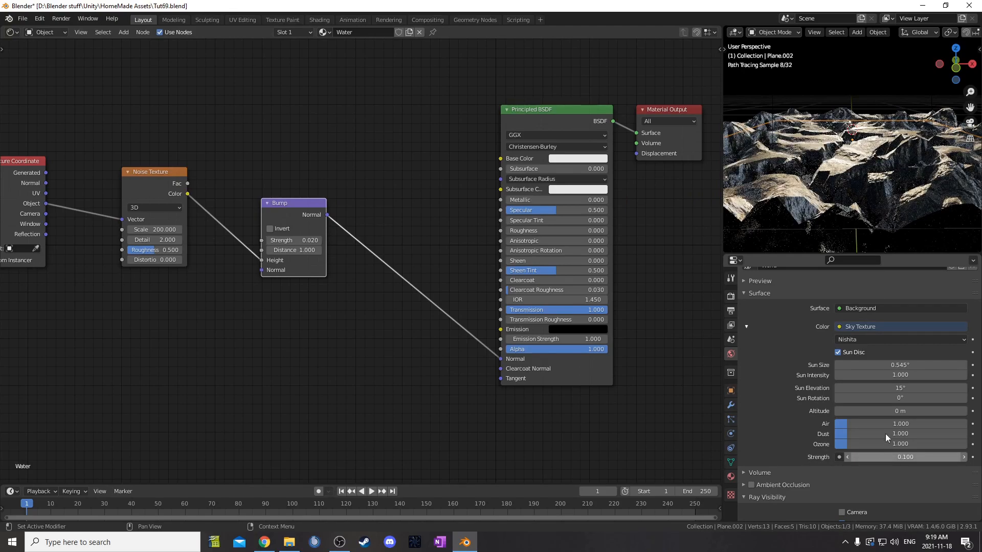
Select the mountain terrain plane and bring its material's full node tree into view
scroll(885, 165, "up", 3)
left_click(877, 192)
key("Tab")
key("Tab")
mouse_move(876, 201)
middle_mouse_down()
mouse_move(881, 187)
mouse_move(892, 202)
mouse_move(876, 203)
middle_mouse_up()
scroll(881, 188, "down", 3)
scroll(651, 226, "down", 4)
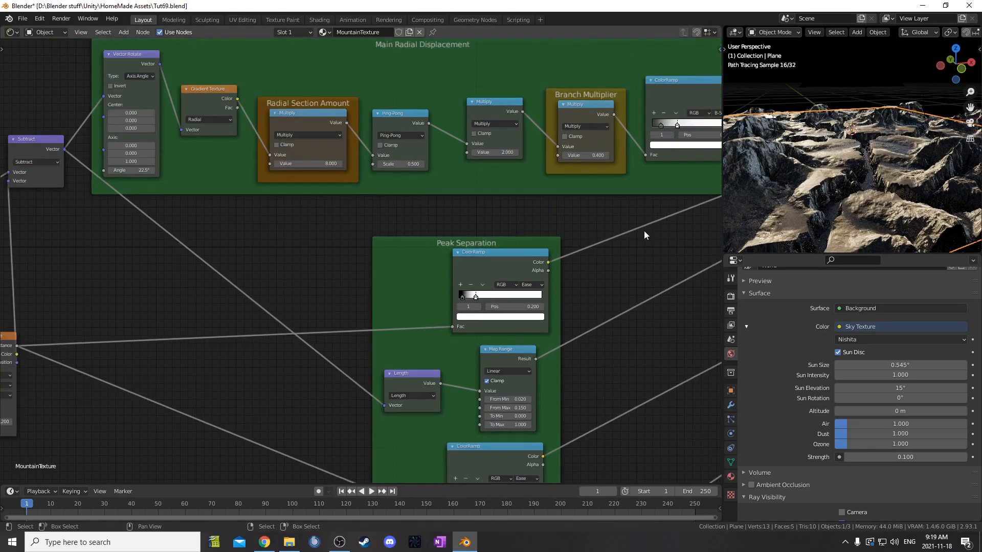
middle_click_drag(600, 216, 559, 303)
middle_click_drag(572, 240, 508, 338)
middle_click_drag(597, 197, 593, 265)
scroll(536, 291, "down", 5)
scroll(537, 292, "down", 6)
middle_click_drag(453, 336, 515, 290)
scroll(516, 296, "up", 3)
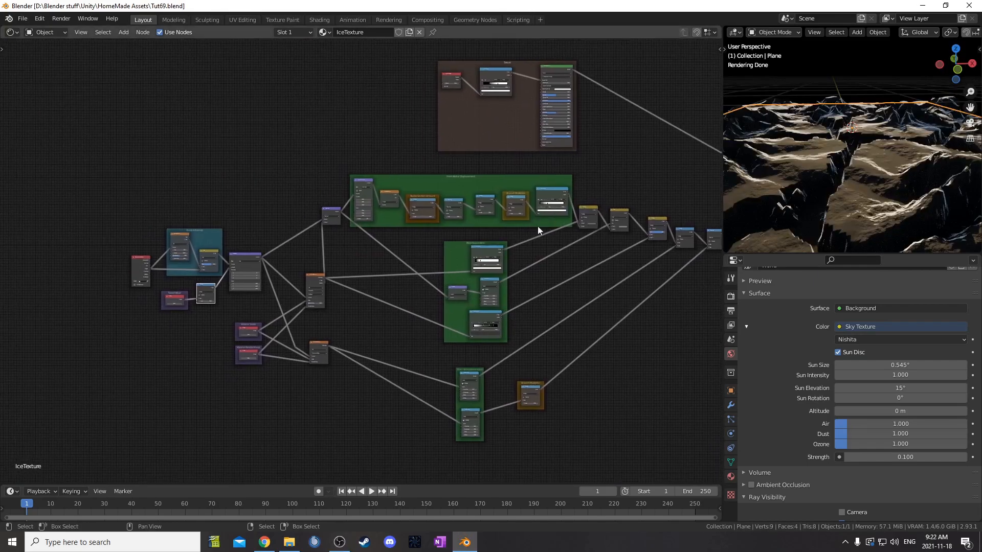
Add a Separate XYZ node above the Noise Influence frame and place a duplicate directly below it
scroll(537, 226, "up", 3)
middle_click_drag(286, 317, 466, 366)
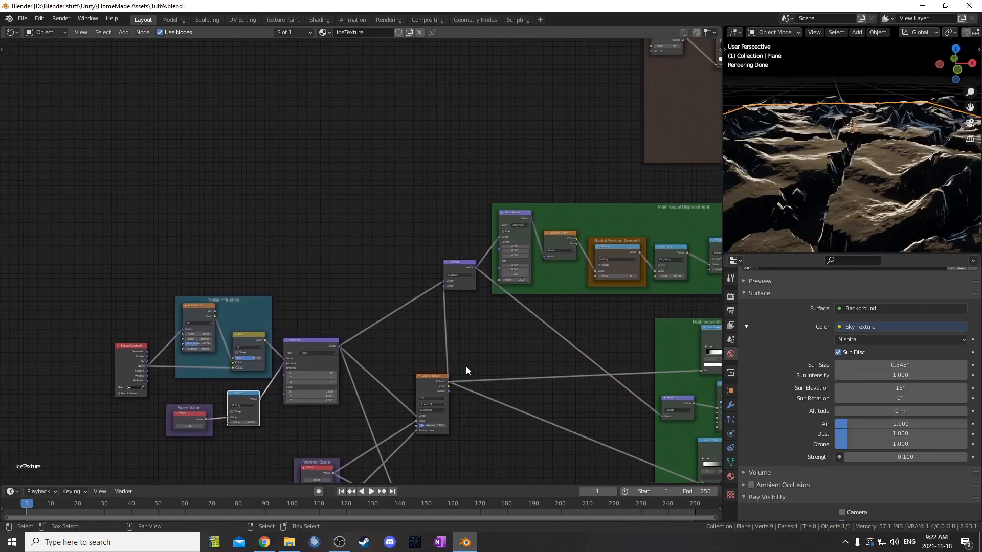
key("shift+a")
left_click(338, 115)
type("sep")
key("Down")
key("Down")
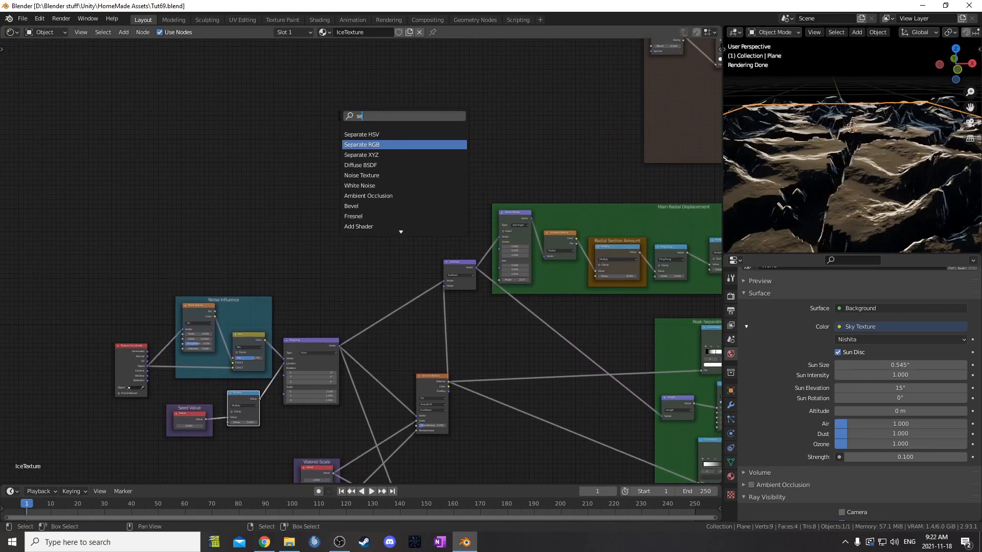
key("Return")
left_click(330, 105)
key("shift+d")
left_click(330, 162)
Move the Texture Coordinate node higher beside the Noise Influence frame and raise the Texture frame away from Main Radial Displacement
scroll(330, 160, "up", 5)
middle_click_drag(330, 160, 410, 233)
scroll(169, 359, "down", 4)
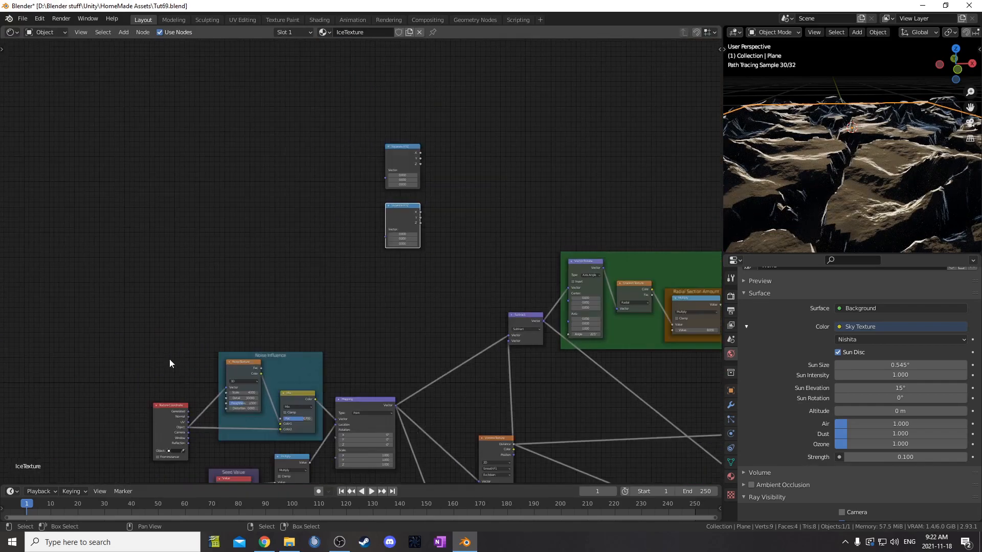
left_click_drag(175, 419, 175, 326)
scroll(563, 266, "down", 4)
middle_click_drag(562, 266, 248, 224)
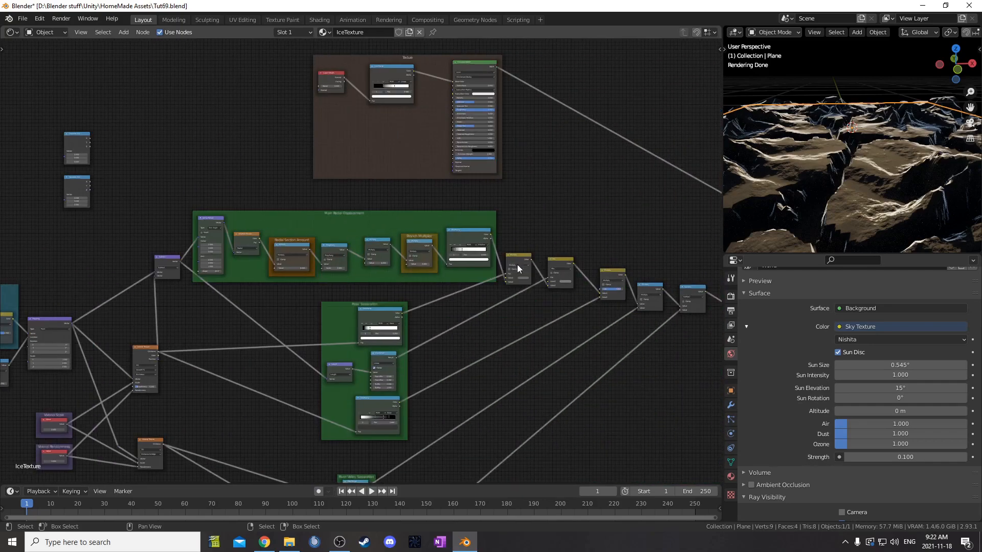
middle_click_drag(517, 265, 491, 265)
left_click_drag(347, 150, 353, 99)
Link the final Subtract node's Value to the upper Separate XYZ and the Texture Coordinate's Normal to the lower one
scroll(652, 321, "up", 5)
middle_click_drag(670, 324, 381, 299)
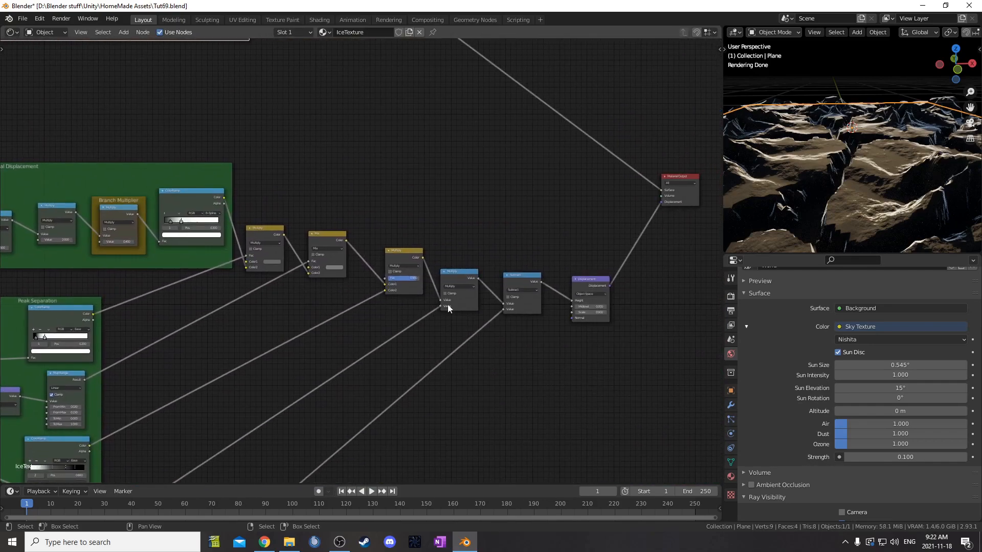
scroll(540, 281, "down", 4)
middle_click_drag(192, 300, 490, 355)
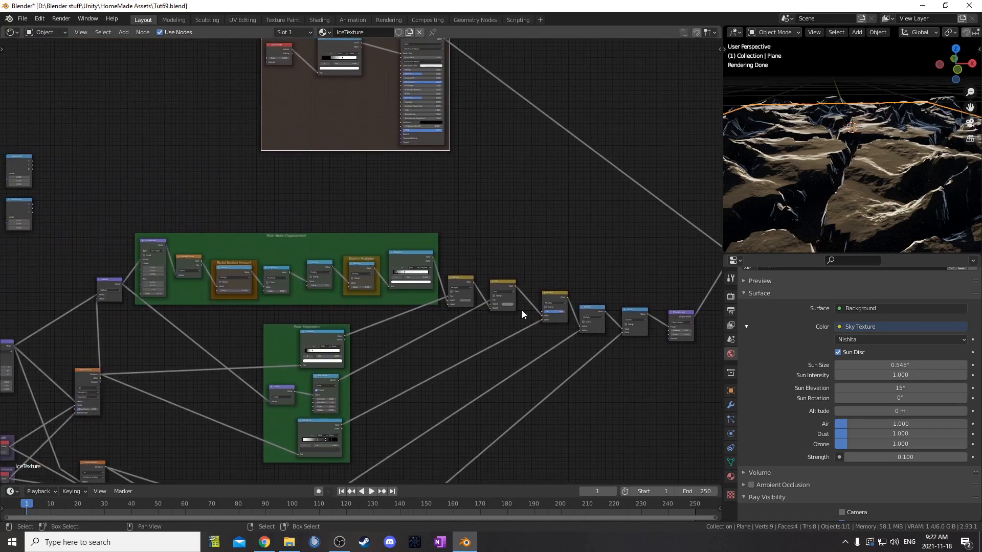
left_click_drag(648, 314, 7, 175)
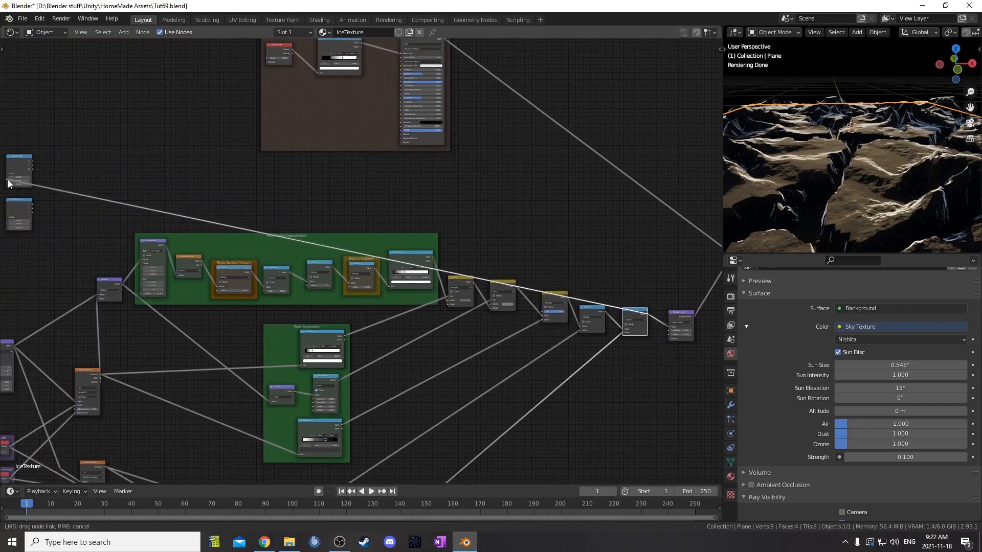
middle_click_drag(48, 230, 315, 189)
scroll(315, 189, "up", 2)
middle_click_drag(84, 269, 185, 268)
left_click_drag(200, 255, 368, 182)
Add a Mix color node, linking the upper Separate XYZ's Z to Color1 and the lower one's X to Color2
middle_click_drag(368, 183, 374, 304, "ctrl")
scroll(374, 304, "up", 4)
key("shift+a")
left_click(497, 156)
type("mix")
key("Return")
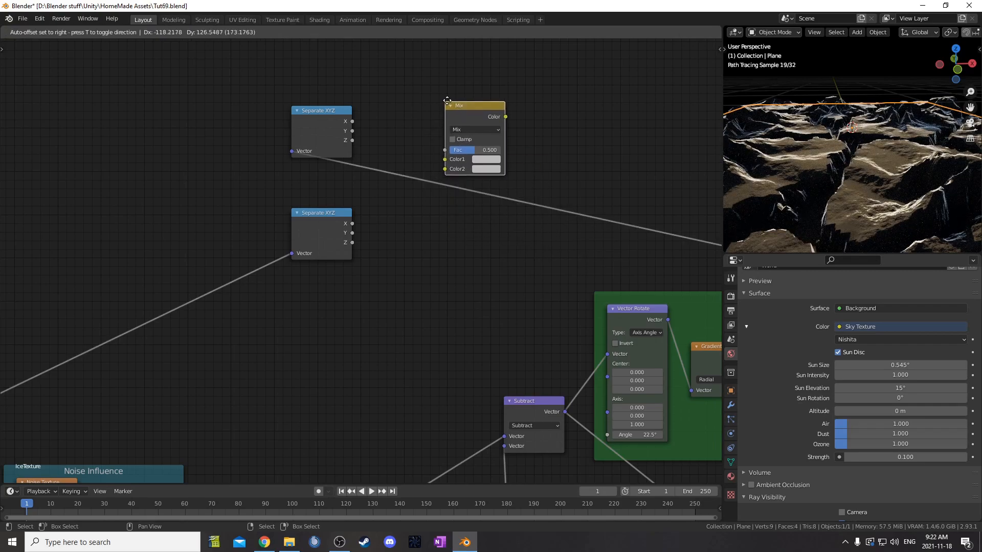
left_click(449, 98)
left_click_drag(352, 141, 447, 156)
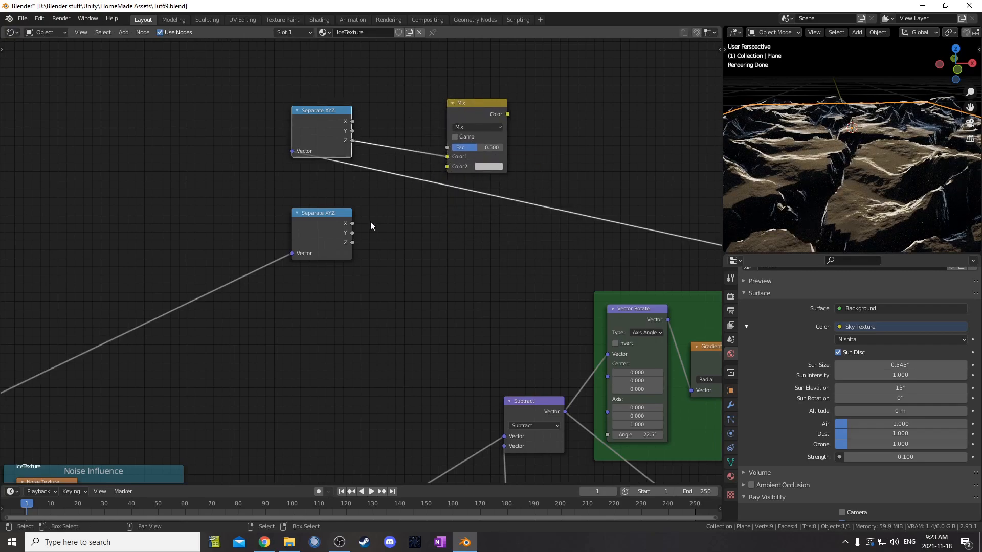
left_click_drag(353, 224, 447, 166)
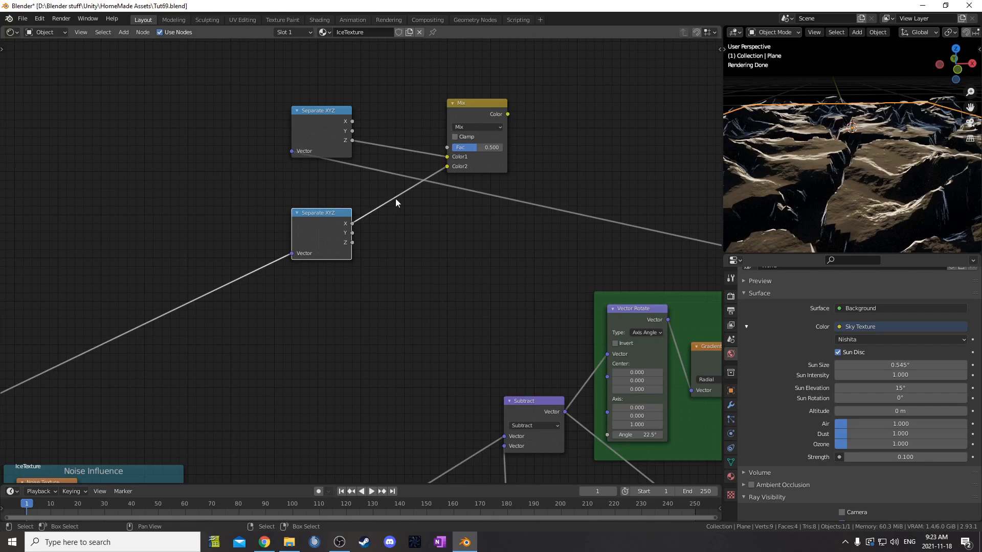
Nudge the two Separate XYZ nodes upward and preview the Mix node's output on the terrain
middle_click_drag(348, 222, 388, 251)
left_click_drag(372, 151, 373, 136)
left_click_drag(364, 252, 363, 242)
middle_click_drag(482, 204, 462, 233)
left_click(487, 166, "ctrl+shift")
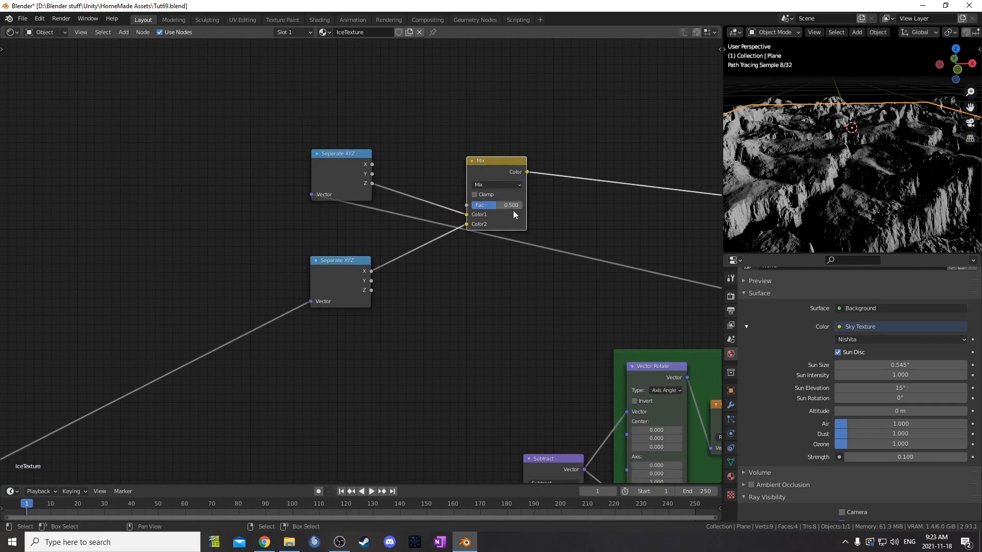
scroll(511, 209, "up", 2)
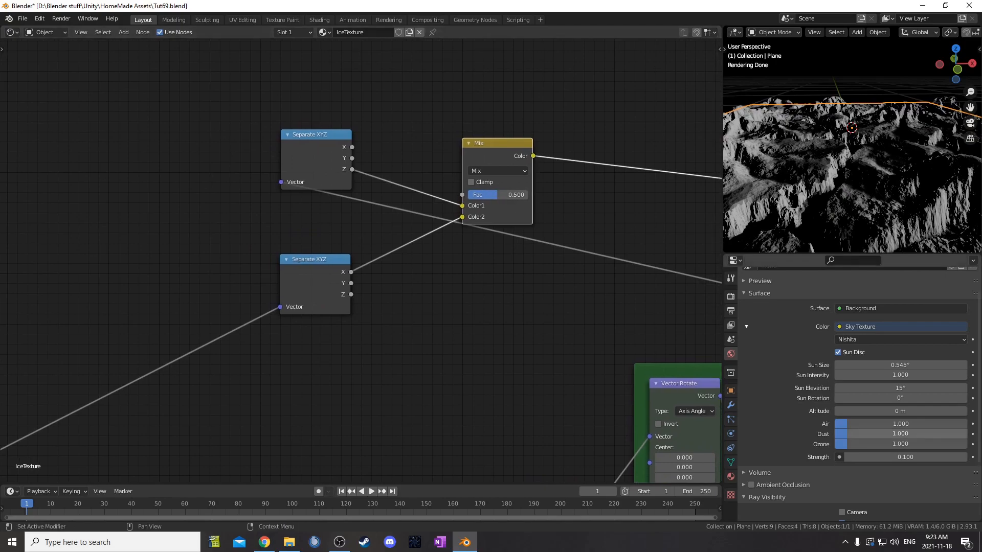
scroll(510, 295, "down", 1)
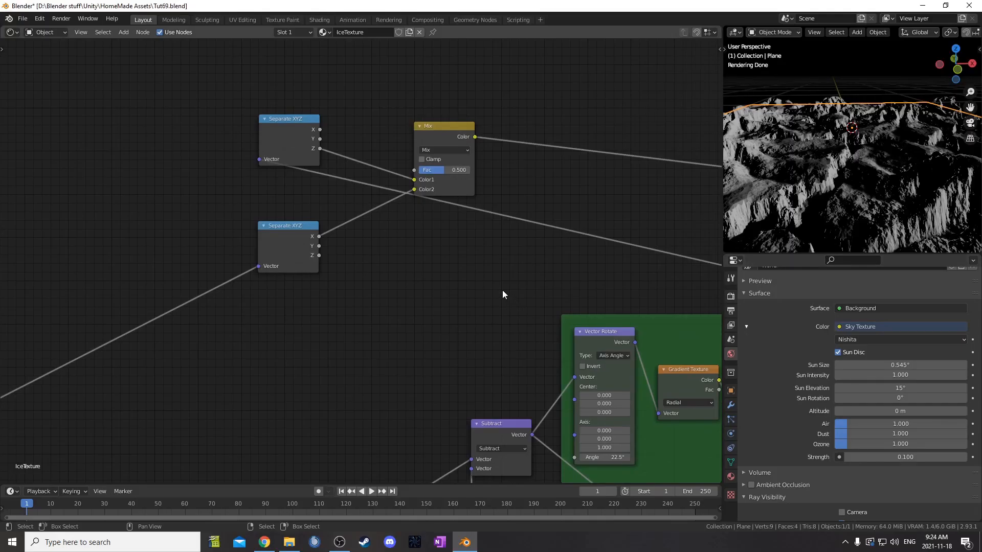
Add two reroute points to the link feeding the upper Separate XYZ so it bends around both Separate XYZ nodes
scroll(502, 289, "up", 1)
right_click_drag(492, 286, 559, 188, "shift")
scroll(533, 261, "down", 2)
key("g")
left_click(290, 234)
right_click_drag(484, 268, 498, 219, "shift")
key("g")
left_click(359, 325)
scroll(359, 325, "down", 4)
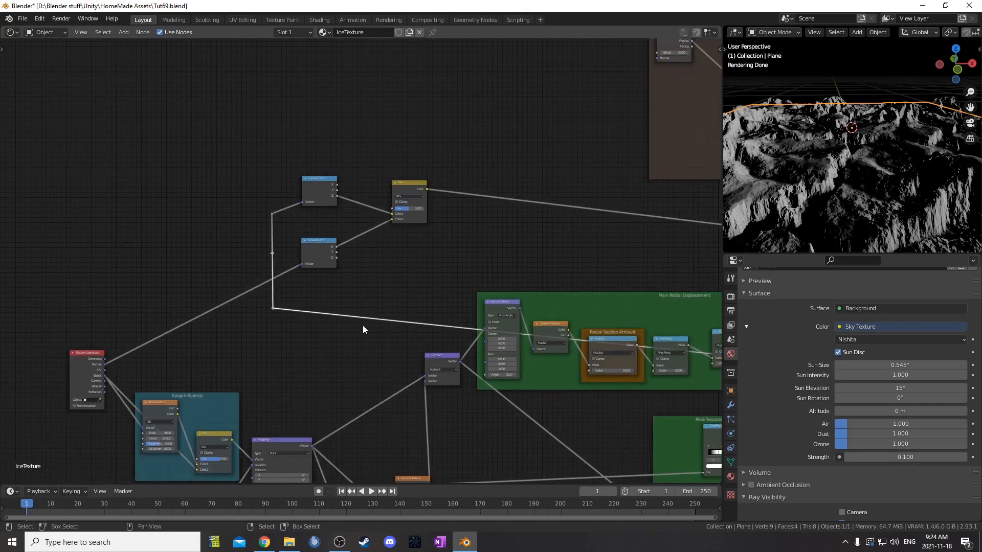
Add a reroute point on that link near the Subtract node and reposition the reroutes to straighten its long run
middle_click_drag(499, 330, 247, 196)
scroll(247, 195, "down", 4)
right_click_drag(666, 260, 667, 228, "shift")
key("g")
left_click(687, 163)
middle_click_drag(673, 213, 642, 218)
key("g")
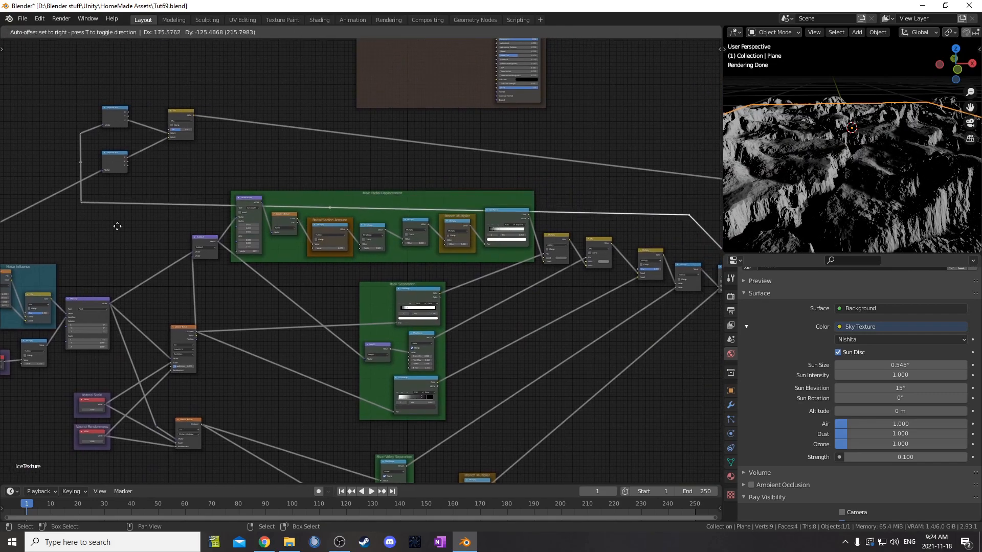
left_click(138, 200)
key("g")
left_click(100, 208)
Add another reroute point by the Subtract node's output and shift the end reroutes toward the Displacement node
middle_click_drag(389, 281, 156, 240)
scroll(155, 240, "down", 5)
right_click_drag(425, 213, 503, 207, "shift")
key("g")
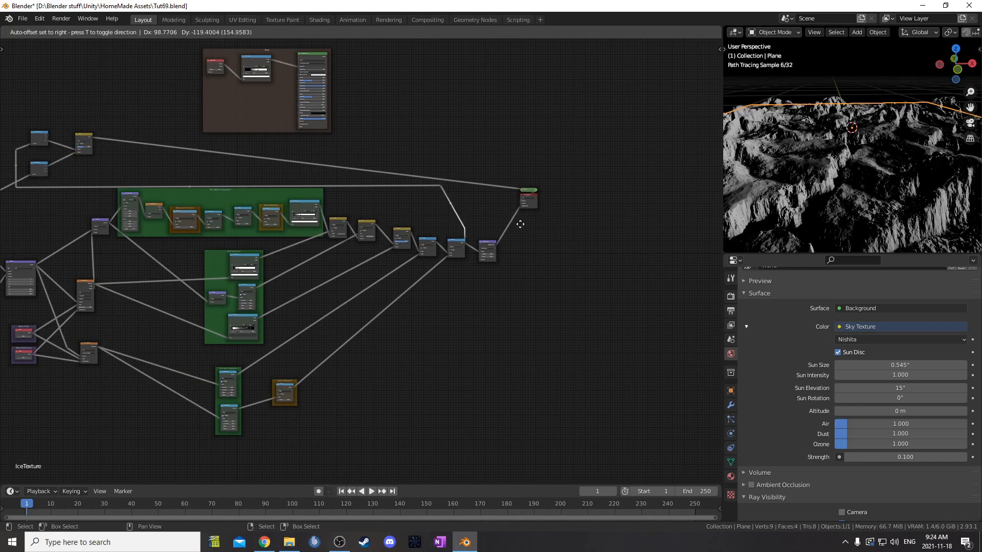
left_click(529, 224)
left_click_drag(417, 176, 460, 209)
key("g")
left_click(488, 220)
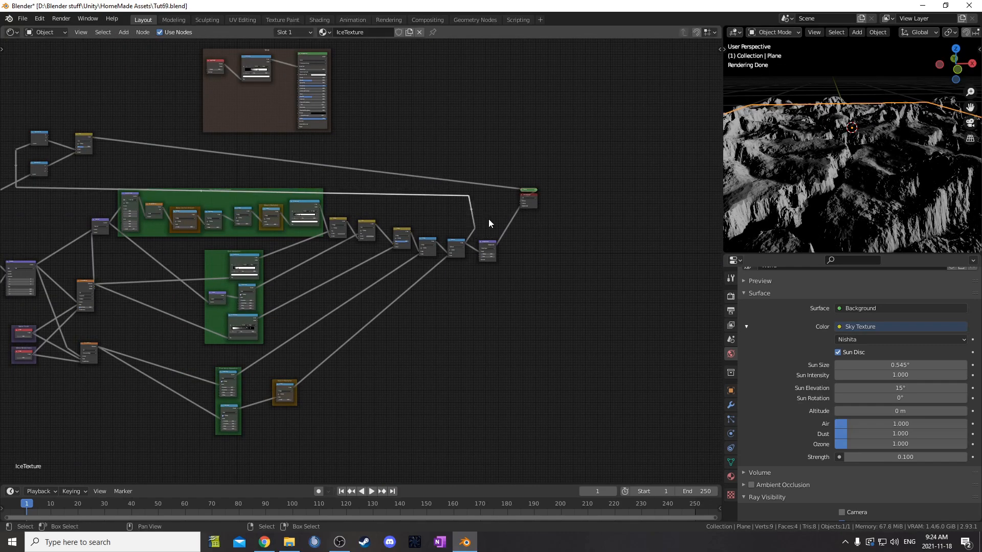
Cycle the Texture Coordinate node's preview to its Object output
middle_click_drag(194, 205, 389, 262)
scroll(282, 255, "up", 7)
middle_click_drag(248, 292, 402, 229)
scroll(373, 248, "up", 5)
left_click(66, 208, "ctrl+shift")
left_click(67, 209, "ctrl+shift")
left_click(67, 208, "ctrl+shift")
left_click(66, 209, "ctrl+shift")
Insert a Noise Texture node into the Texture Coordinate's previewed Object link
key("shift+a")
type("s")
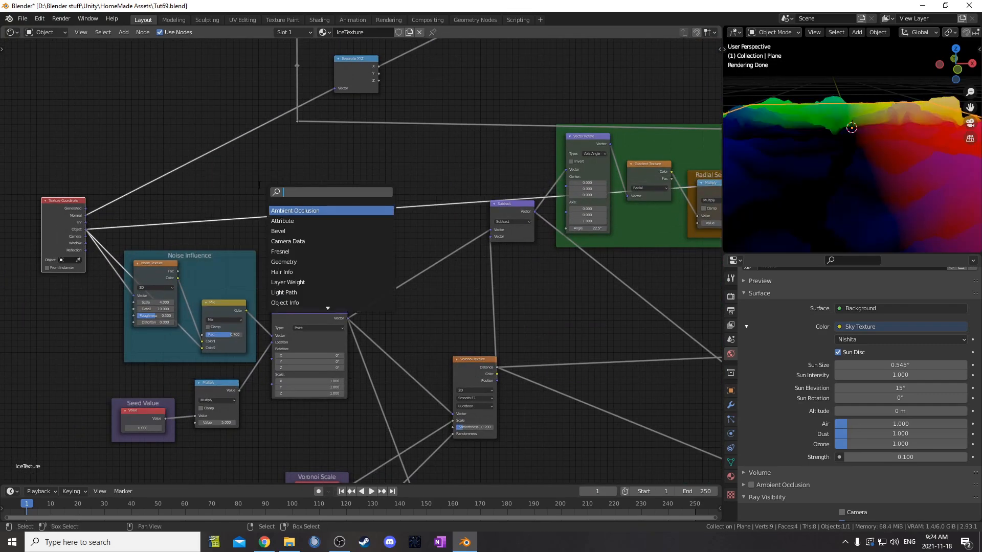
type("noiuse")
key("BackSpace")
key("BackSpace")
type("se")
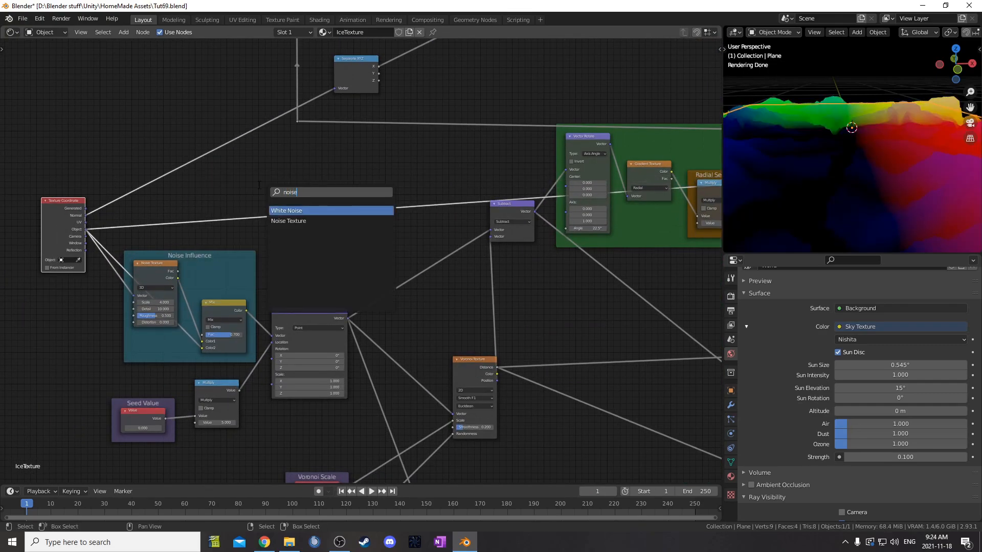
key("Down")
key("Return")
left_click(275, 164)
Set the new Noise Texture's Scale to 50 and move the node beneath the Mix node
scroll(310, 211, "up", 5)
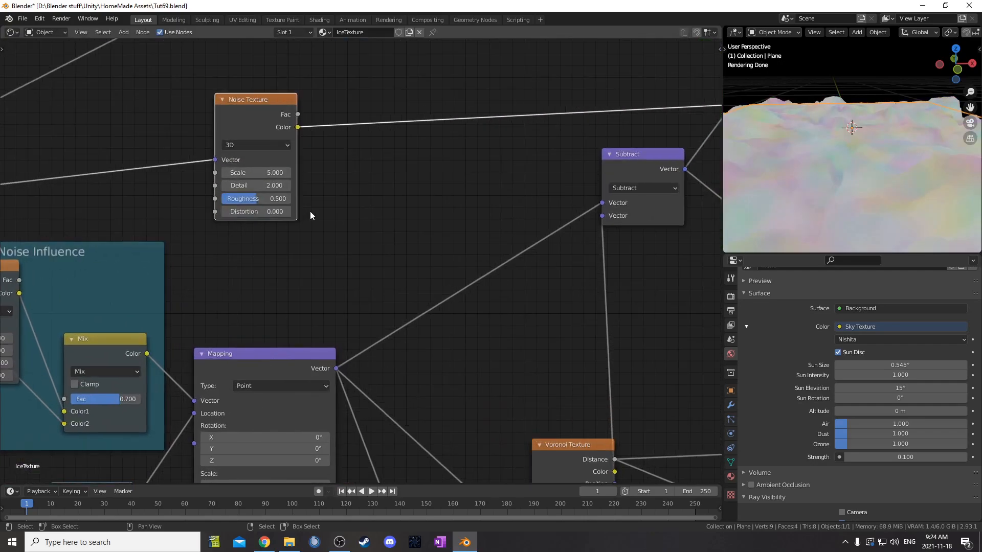
left_click(280, 114)
type("50")
key("Return")
scroll(286, 169, "down", 6)
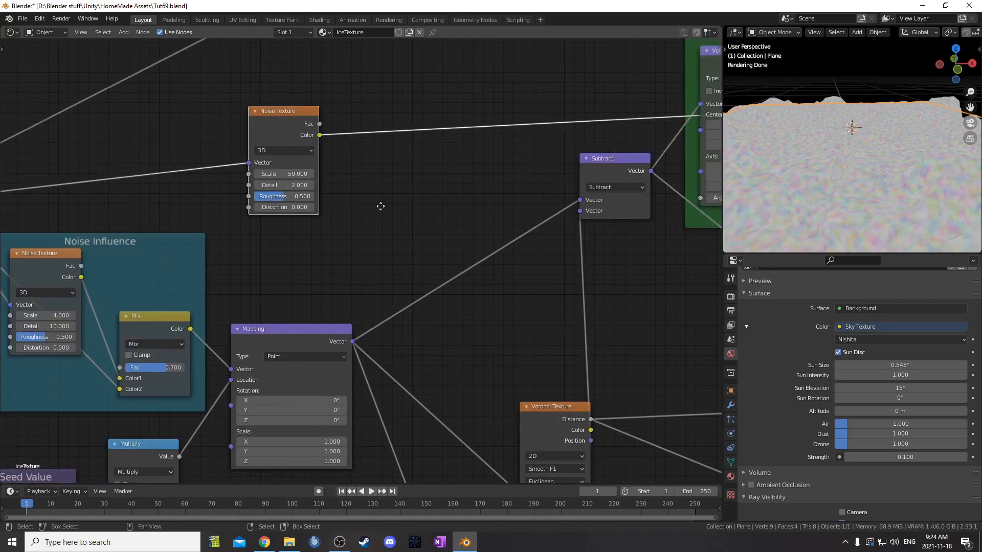
left_click_drag(237, 348, 432, 204)
scroll(474, 248, "down", 3)
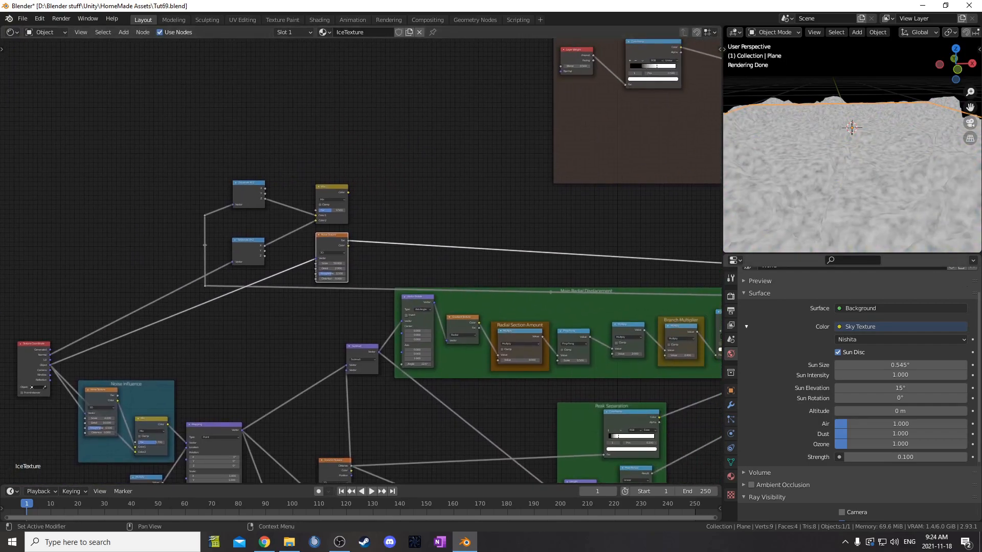
Preview the Mix node and insert a Map Range node on its output with From Max at 0.43
scroll(467, 164, "up", 6)
left_click(182, 232)
left_click_drag(207, 227, 388, 230)
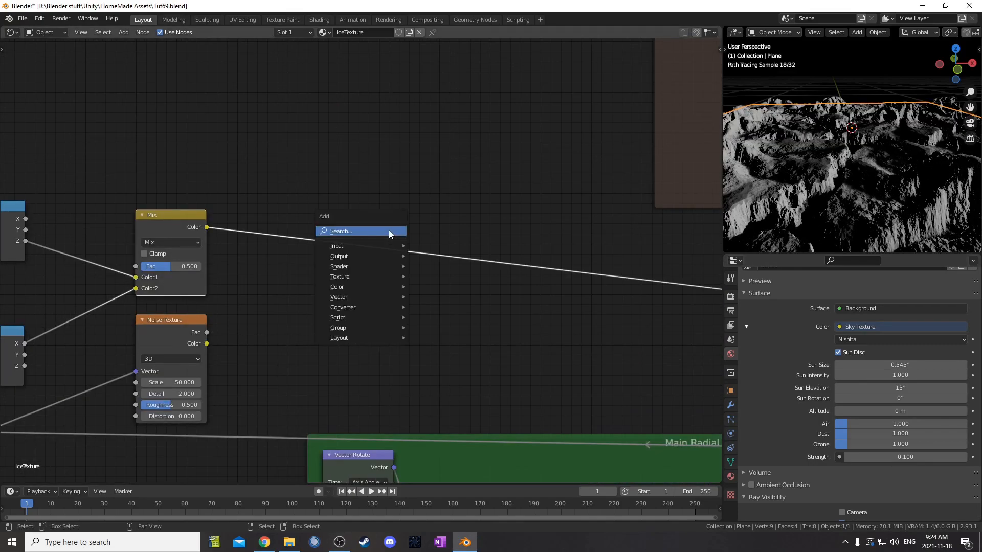
type("map")
left_click(408, 269)
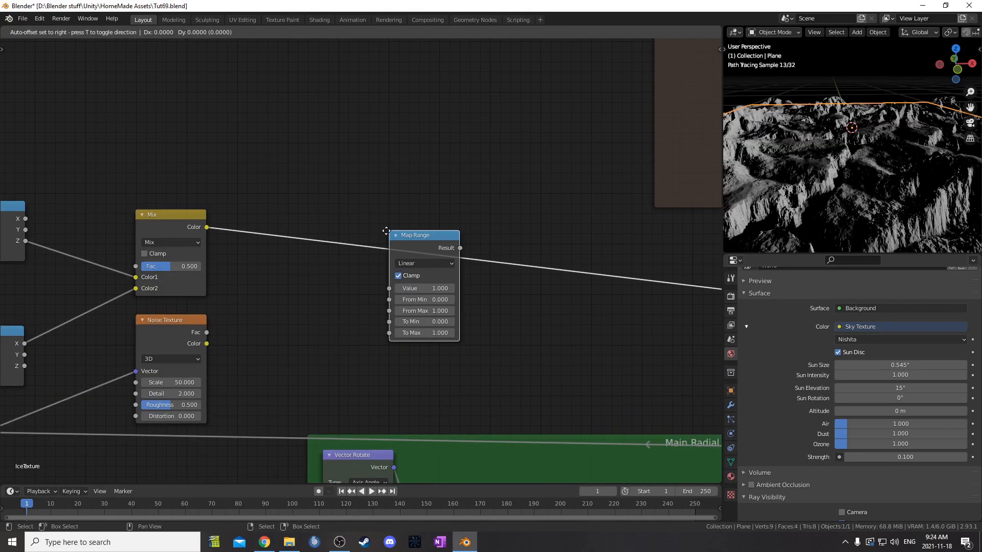
left_click(327, 169)
left_click(383, 254)
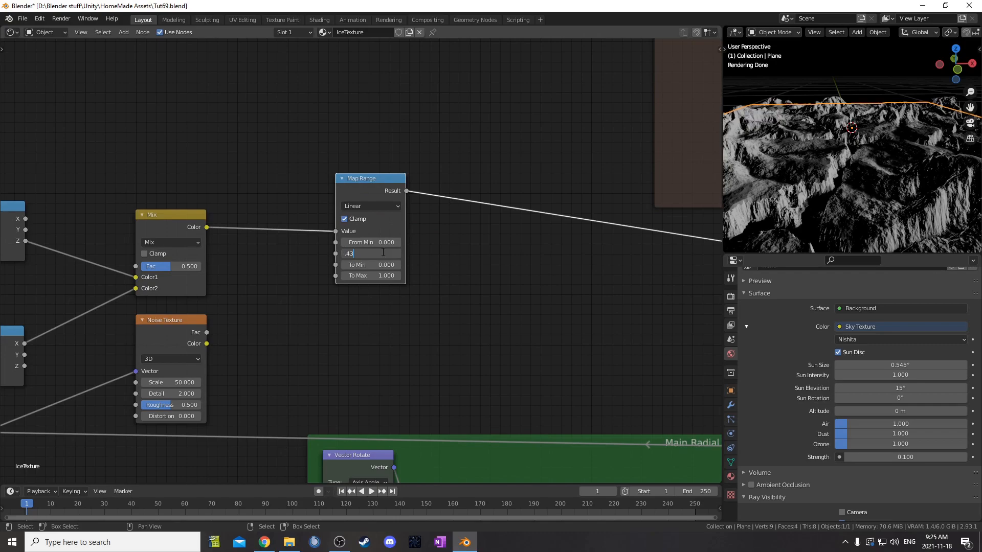
key("Return")
Move the Texture frame back so it sits above the new Map Range node
scroll(385, 225, "down", 9)
middle_click_drag(536, 213, 485, 268)
left_click_drag(550, 228, 286, 200)
middle_click_drag(355, 211, 413, 223)
Duplicate the Mix node between the Texture frame's ColorRamp and Principled BSDF, and link the Map Range Result to its Color2
left_click(305, 290)
key("shift+d")
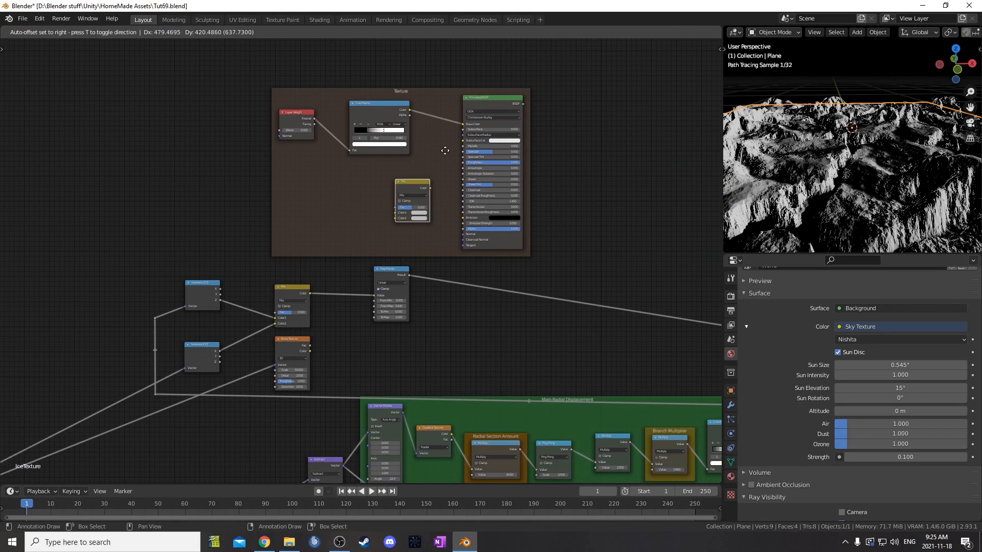
left_click(459, 97)
scroll(427, 220, "up", 5)
middle_click_drag(427, 275, 425, 324)
left_click_drag(430, 332, 461, 149)
left_click_drag(473, 216, 544, 204)
scroll(485, 321, "down", 2)
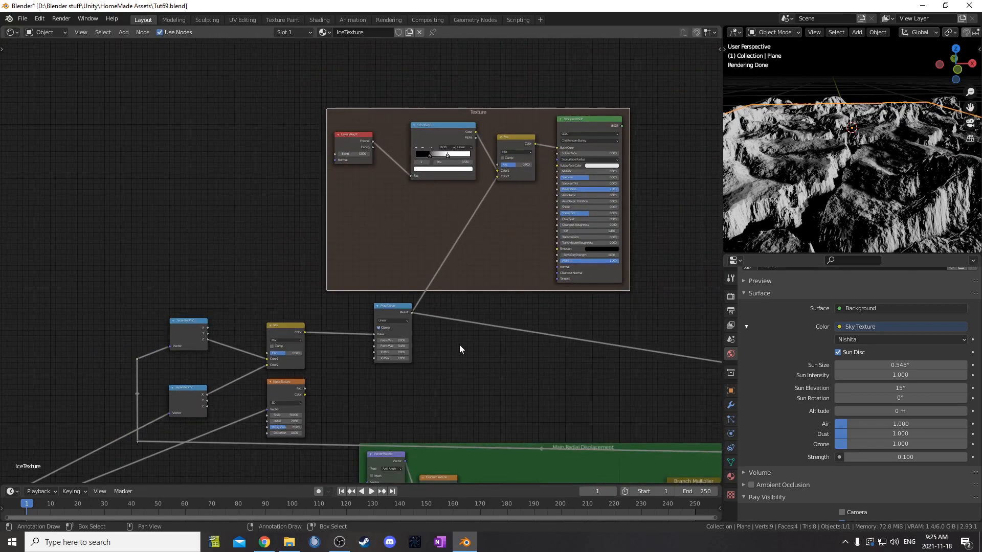
Shift the Texture frame and the Map Range and Mix nodes beneath it slightly upward
middle_click_drag(454, 345, 436, 289)
left_click_drag(482, 165, 493, 140)
left_click_drag(380, 231, 379, 212)
left_click_drag(257, 258, 257, 230)
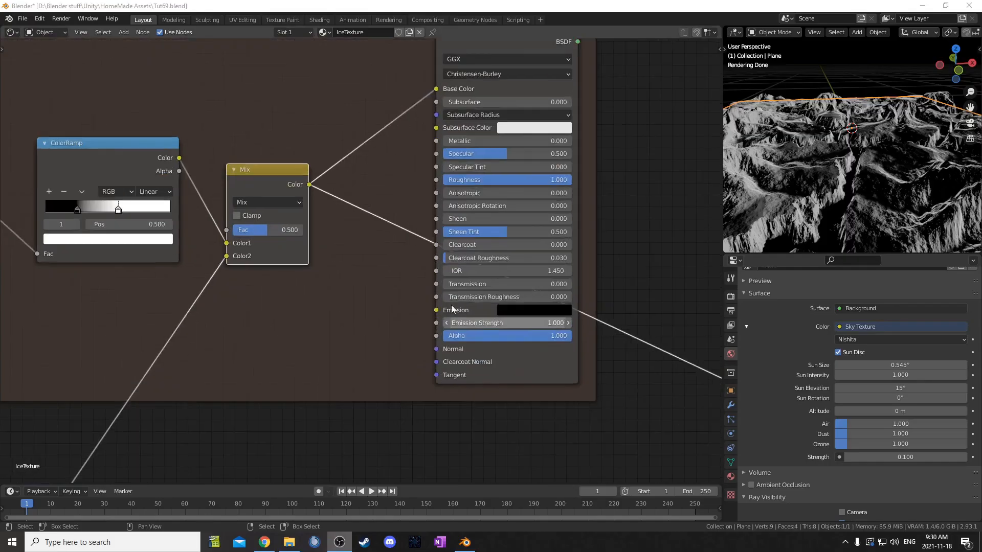
Insert a Map Range node on the preview link of the Mix node inside the Texture frame
scroll(433, 300, "up", 2)
key("shift+a")
left_click(433, 300)
type("m")
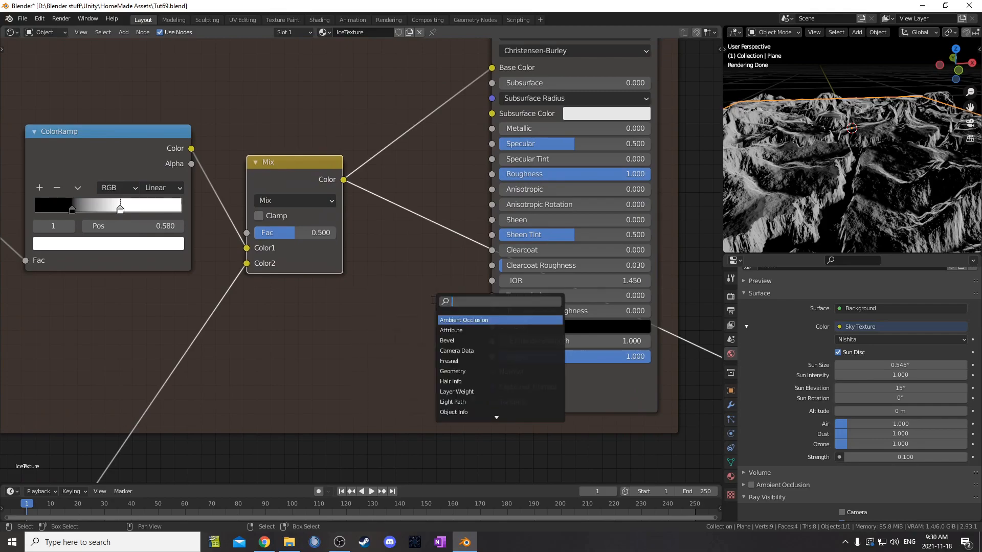
type("ap")
key("Return")
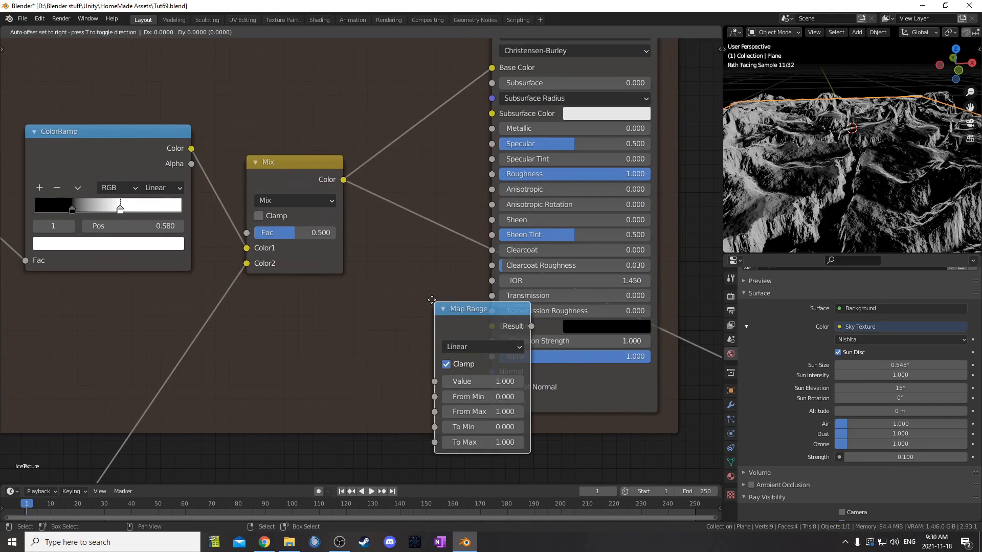
left_click(377, 193)
Duplicate the Texture frame's Map Range below the original, keeping its input link from the Mix node
scroll(428, 261, "down", 2)
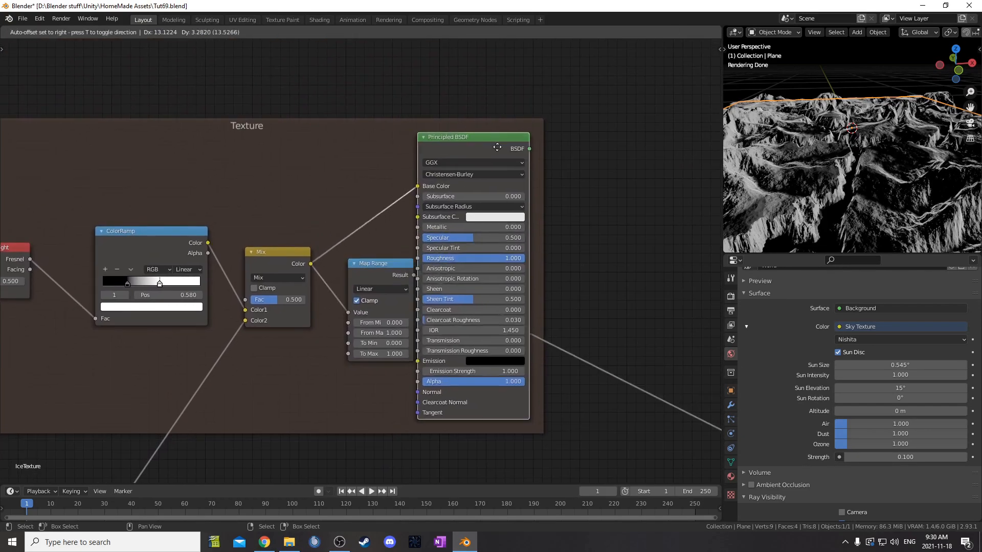
left_click_drag(382, 276, 433, 206)
key("ctrl+shift+d")
left_click(428, 340)
Link the upper Map Range's Result to the Principled BSDF's Base Color and preview the shader
middle_click_drag(485, 306, 460, 334)
left_click_drag(583, 132, 575, 192)
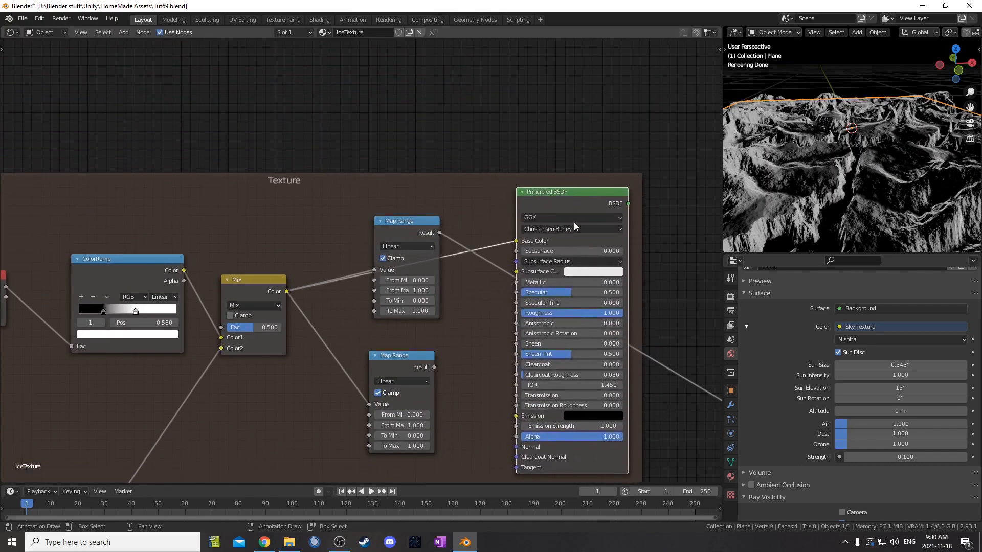
middle_click_drag(530, 261, 638, 181)
left_click_drag(624, 160, 580, 136)
middle_click_drag(598, 175, 489, 170)
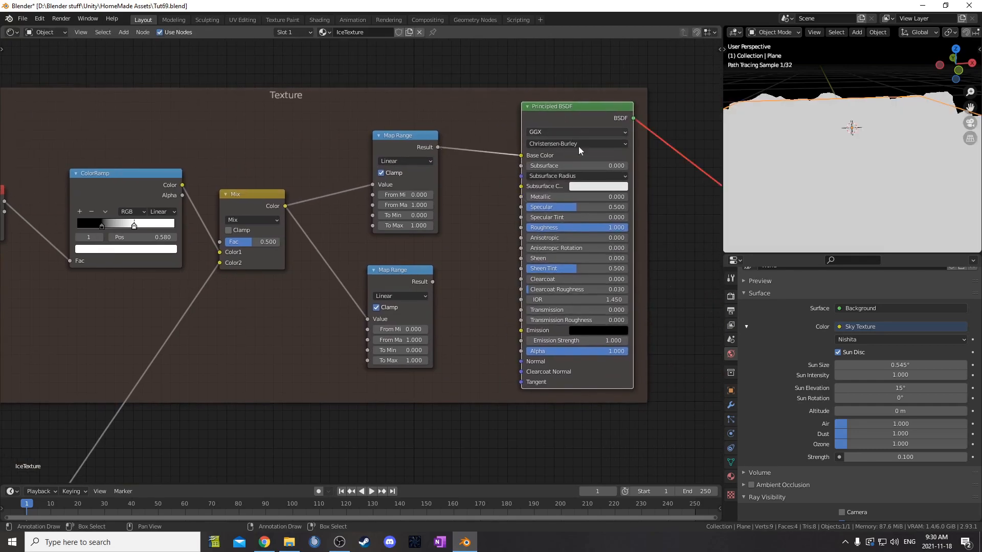
Disconnect the upper Map Range from the Principled BSDF's Base Color and open that white Base Color for editing
middle_click_drag(572, 138, 544, 127)
left_click_drag(403, 137, 460, 182)
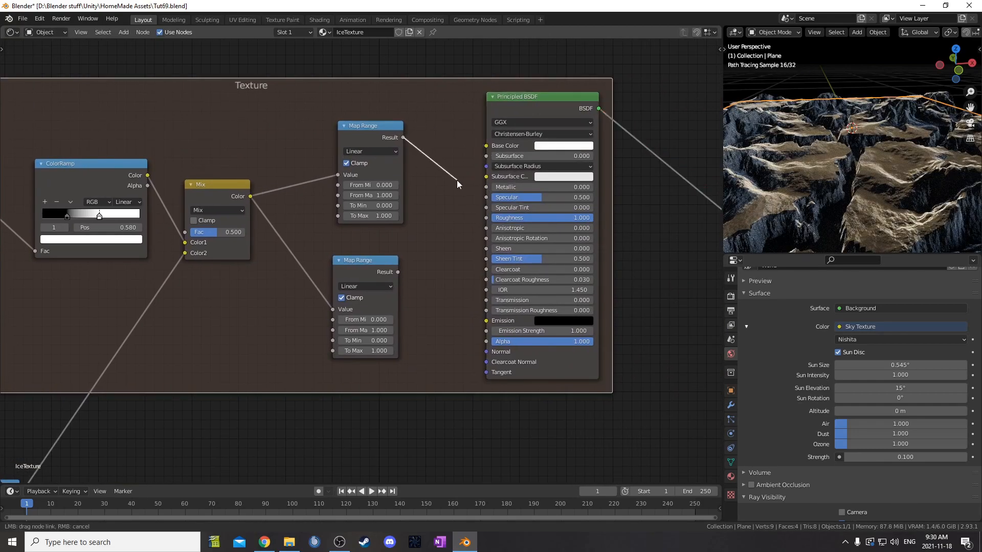
left_click(562, 148)
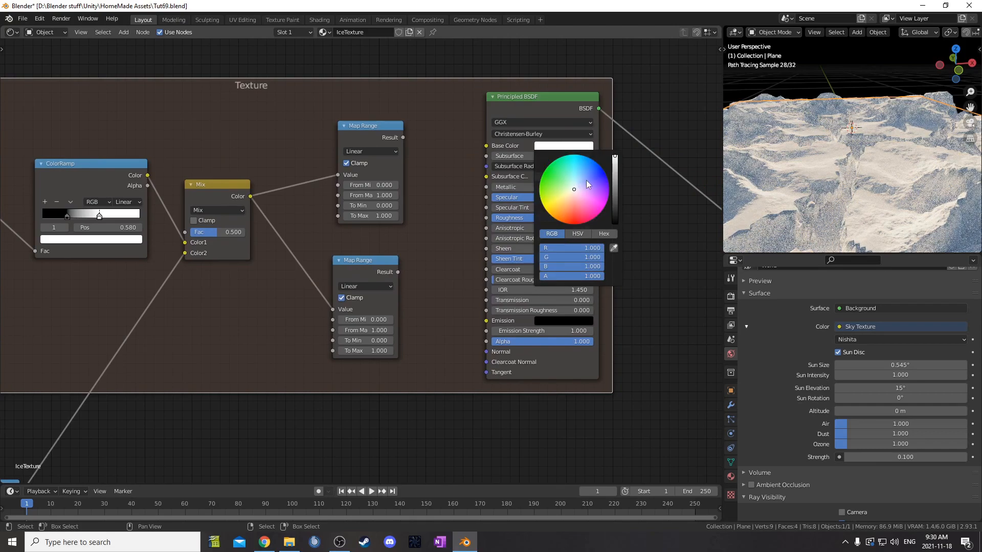
Set the Texture frame's upper Map Range to From Min 0.2, To Min 0.02 and To Max 0.004
middle_click_drag(453, 301, 494, 282)
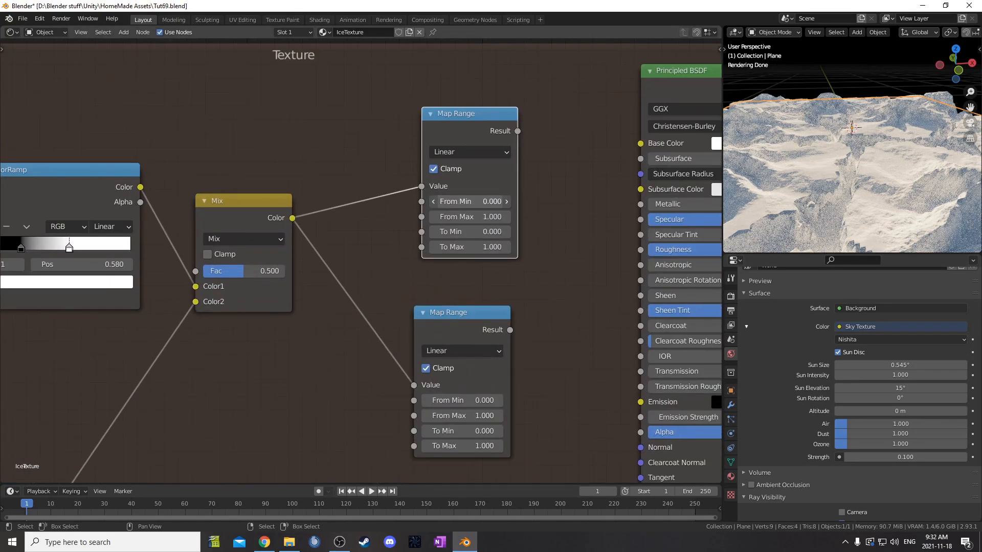
left_click(460, 202)
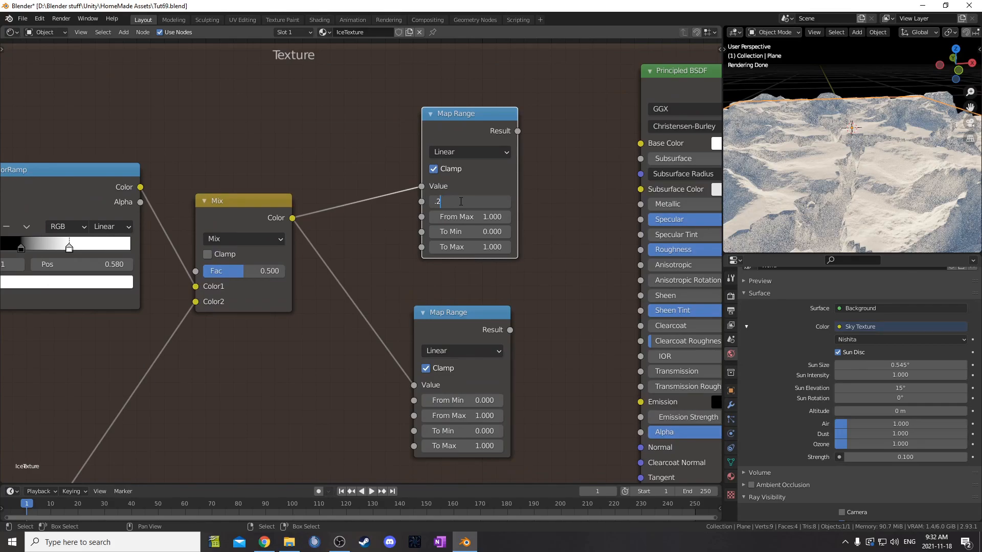
type(".2")
key("Tab")
key("Tab")
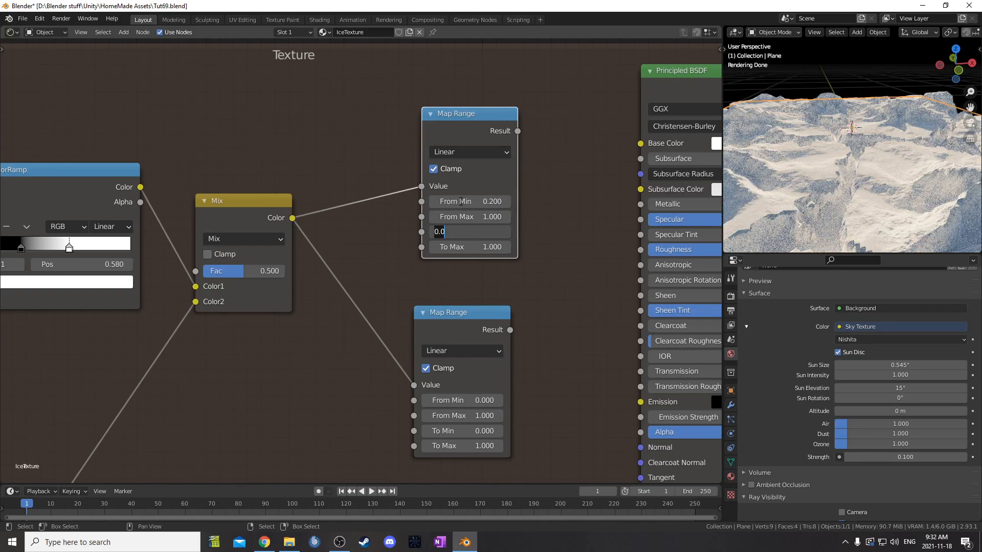
key("Tab")
type(".0")
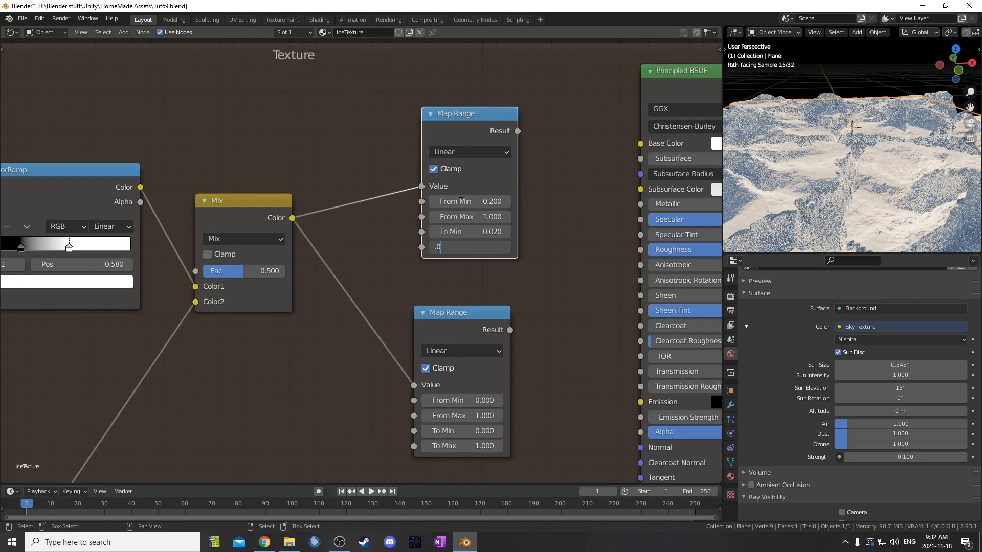
key("Return")
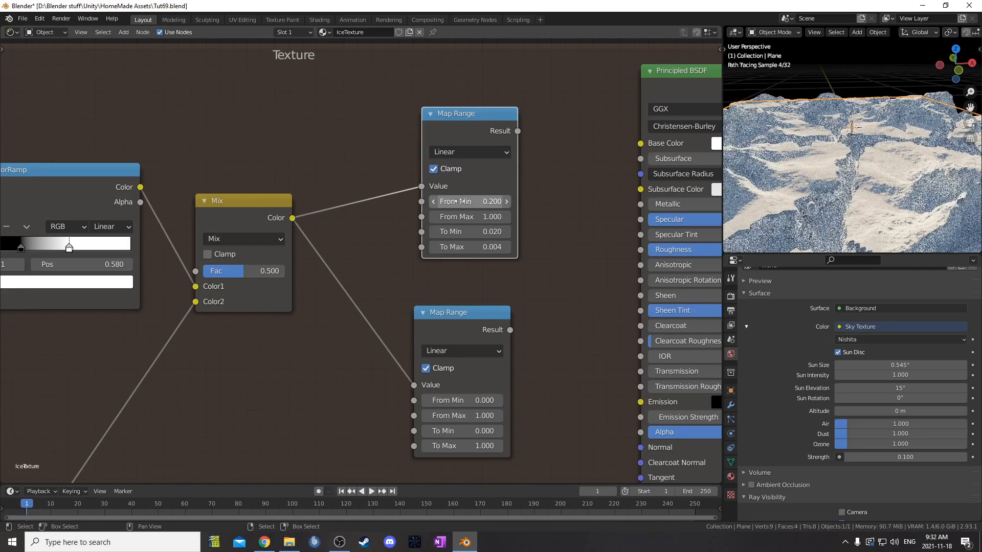
Link the upper Map Range's Result to the Principled BSDF's Subsurface input
middle_click_drag(513, 136, 397, 195)
left_click_drag(399, 193, 437, 213)
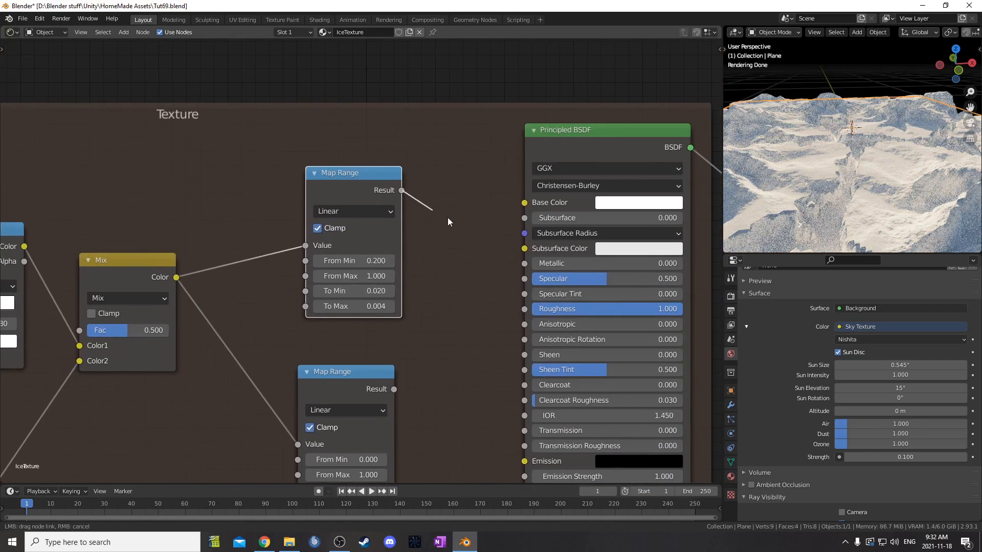
left_click_drag(522, 217, 527, 214)
middle_click_drag(471, 296, 429, 274)
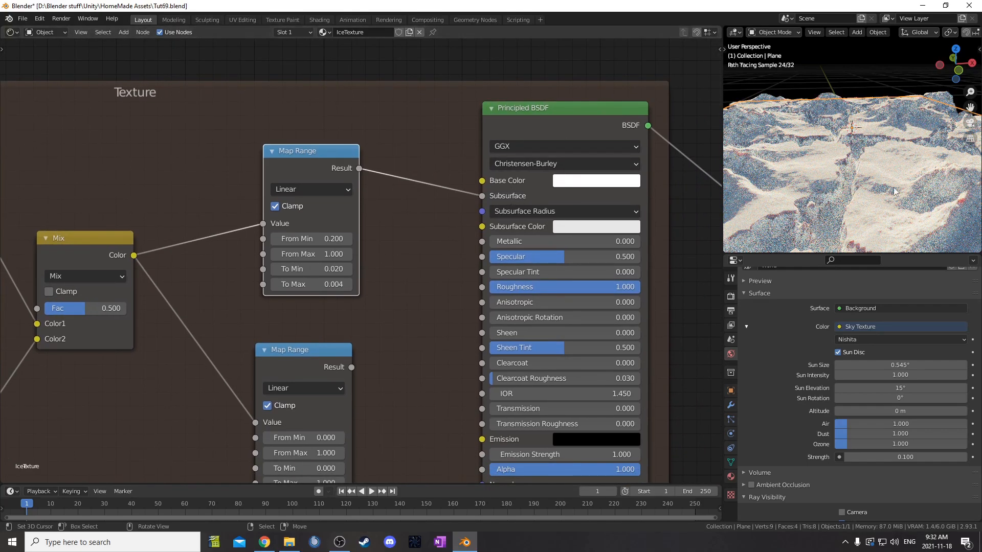
Set the Principled BSDF's first Subsurface Radius value to 0.1 and the third to 1
left_click(556, 210)
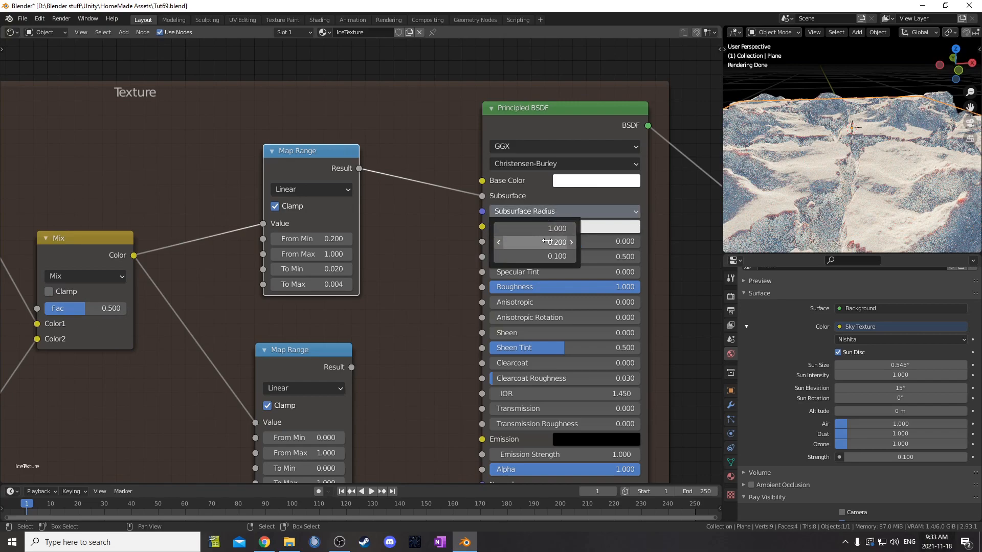
left_click(545, 228)
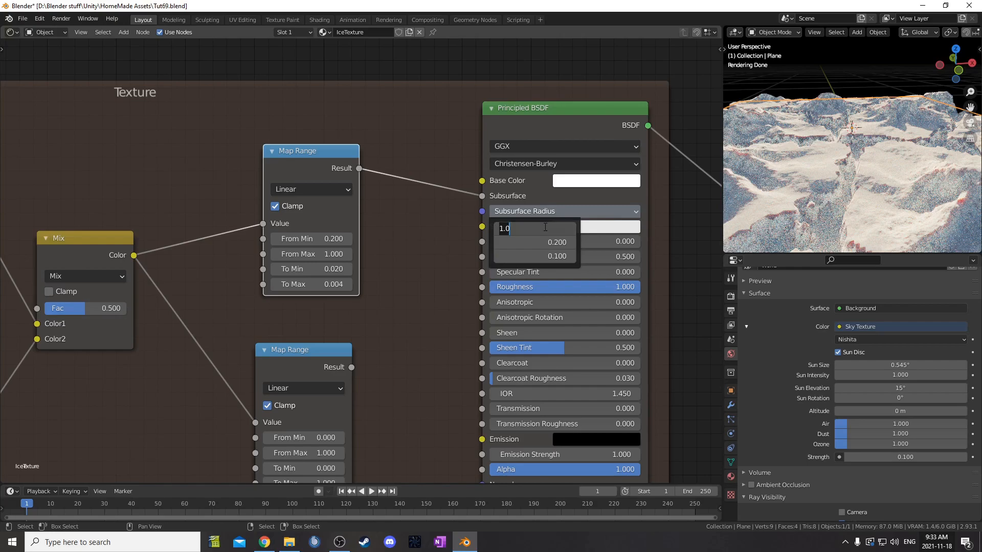
type(".1")
key("Tab")
key("Tab")
type("1")
key("Return")
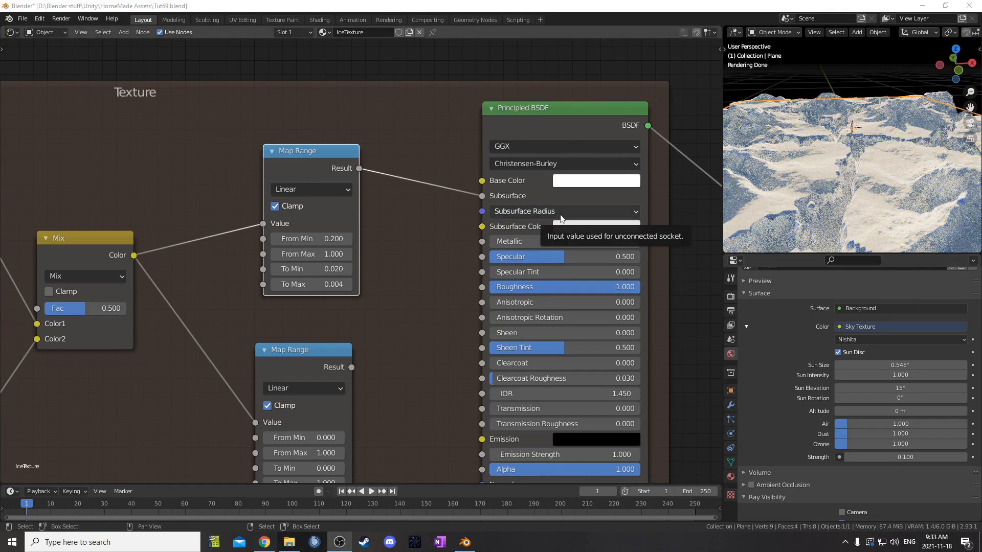
Set the From Min of the Texture frame's lower Map Range to 0.2
scroll(412, 381, "down", 2)
middle_click_drag(416, 385, 425, 371)
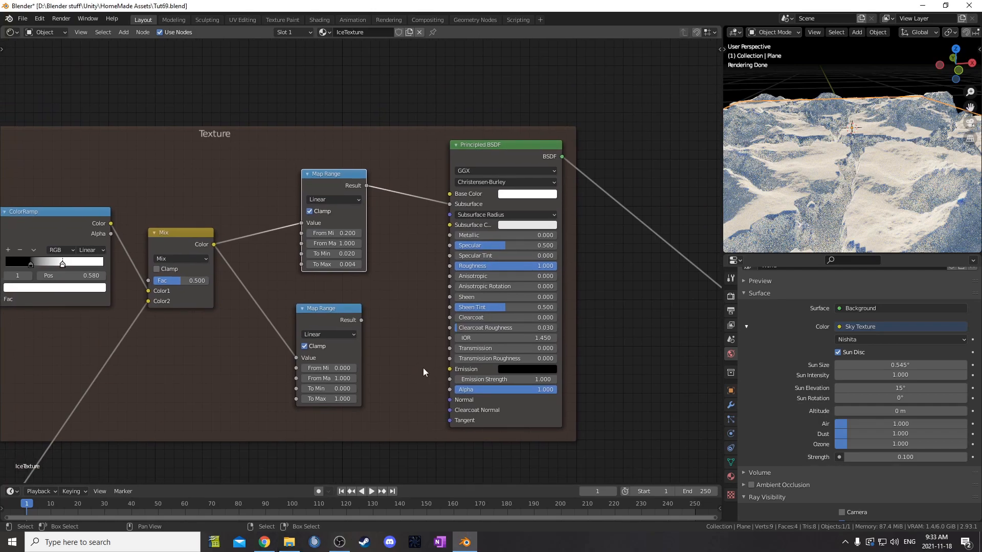
scroll(424, 368, "up", 2)
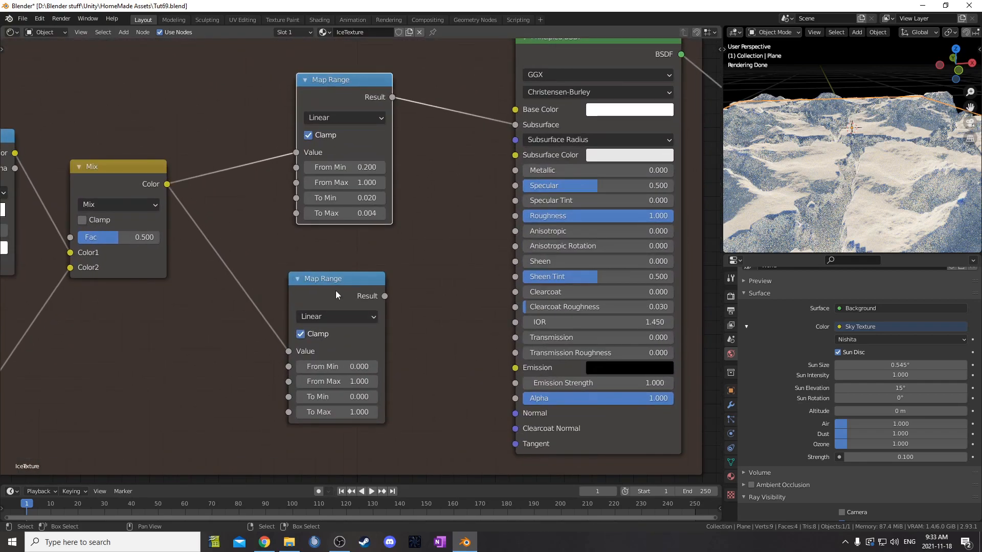
left_click(339, 295)
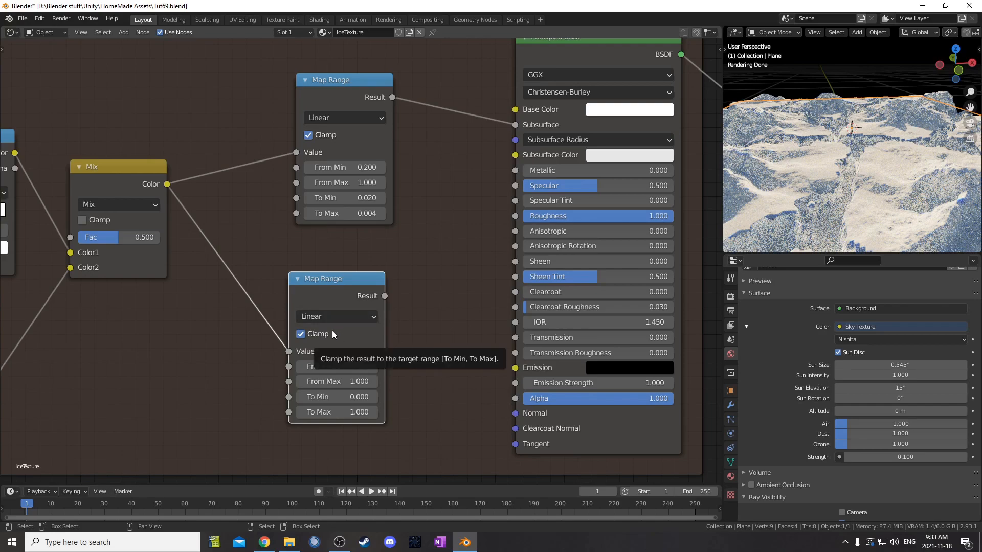
left_click(338, 364)
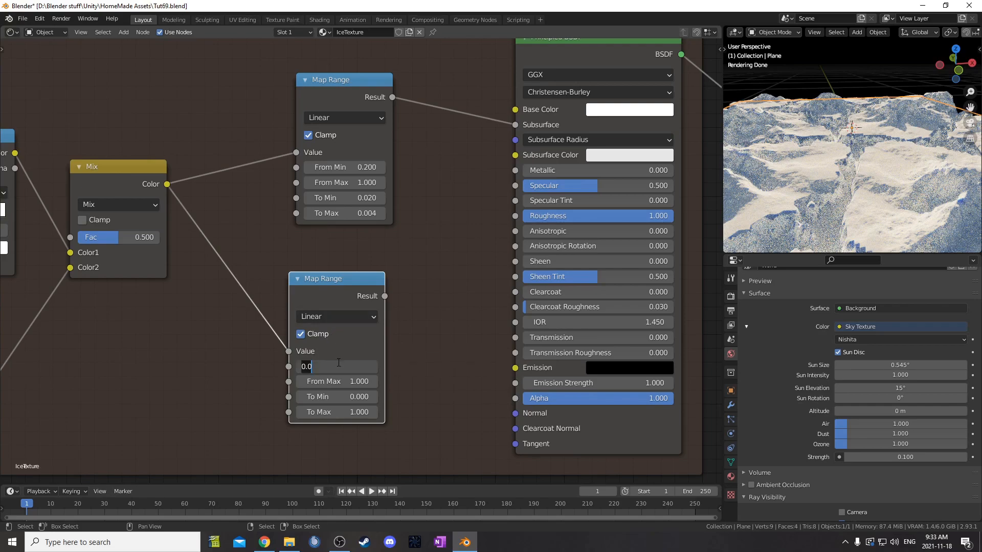
key("Return")
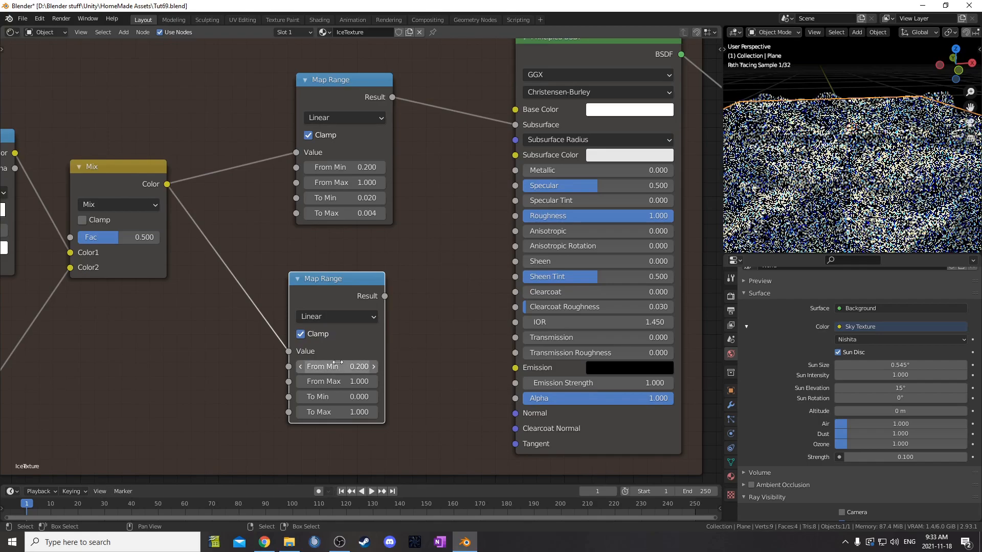
Link the lower Map Range's Result to the Principled BSDF's Roughness and preview the shader
left_click_drag(388, 295, 413, 272)
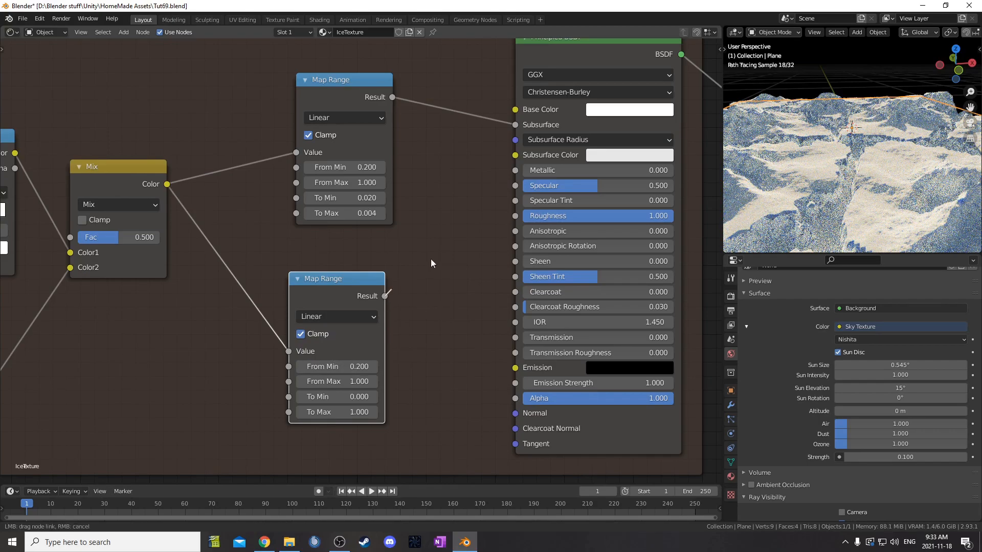
left_click_drag(515, 219, 515, 216)
scroll(421, 276, "down", 2)
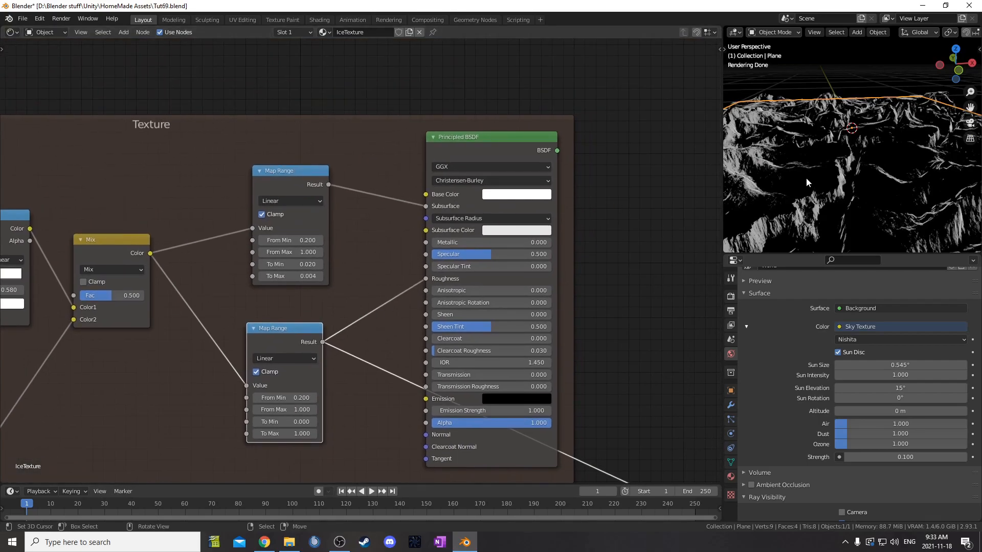
left_click(500, 148, "ctrl+shift")
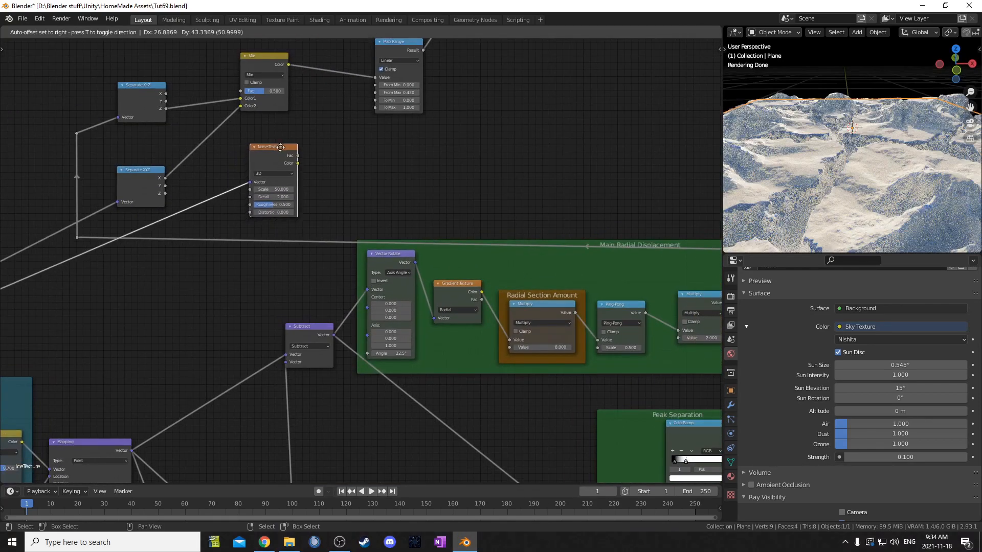
Preview the scale-50 Noise Texture's Color output and insert a Map Range node on that preview link
scroll(278, 176, "up", 2)
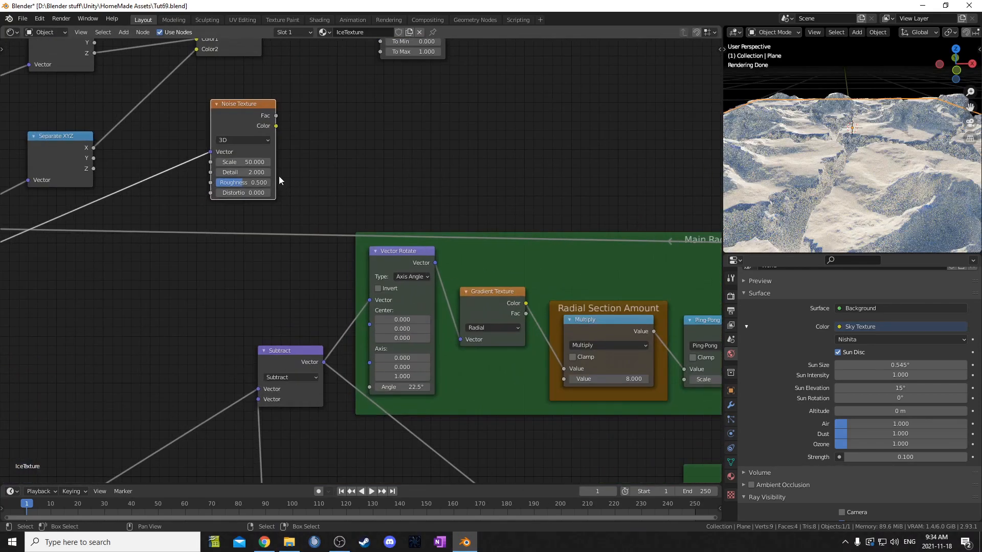
left_click(250, 112, "ctrl+shift")
left_click(250, 112, "ctrl+shift")
key("shift+a")
left_click(409, 179)
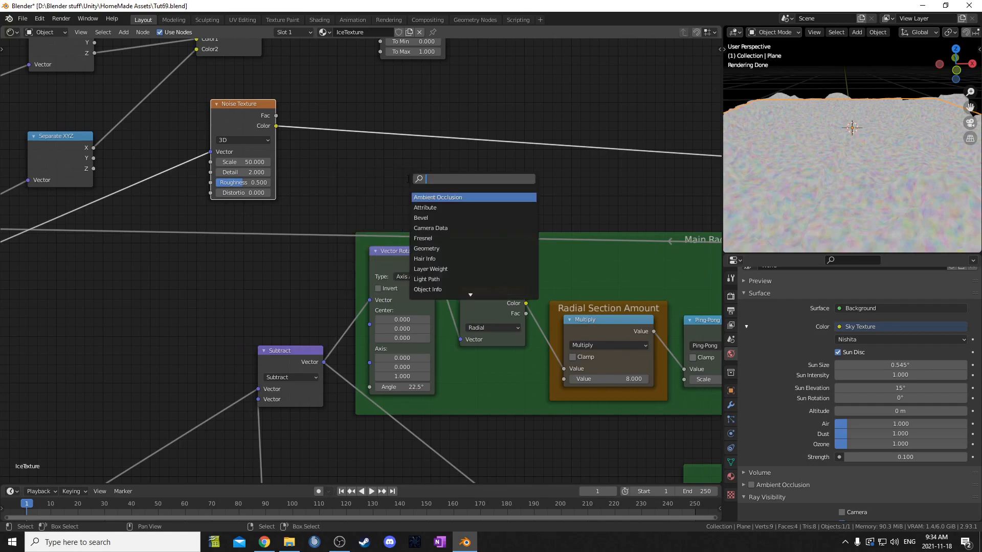
type("map")
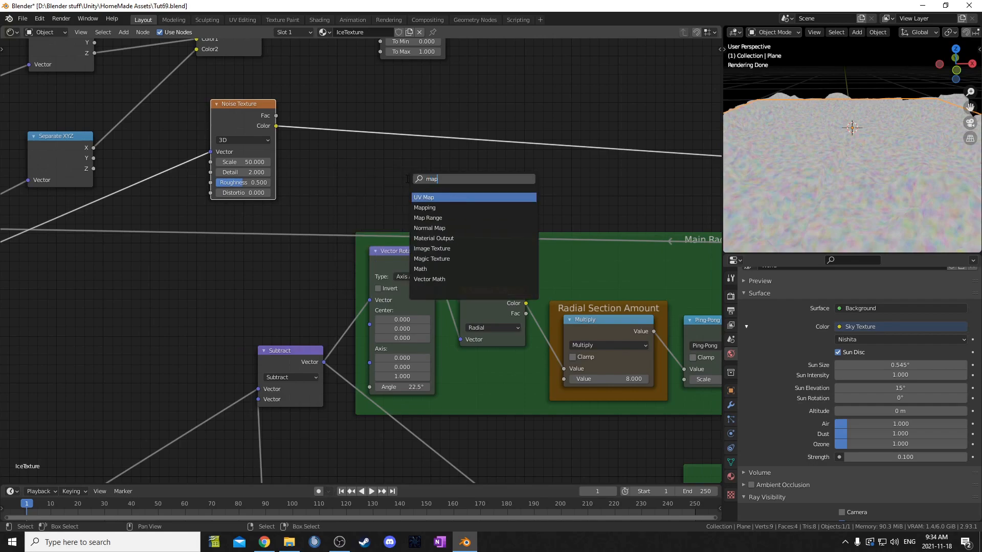
key("Down")
key("Down")
key("Return")
left_click(350, 69)
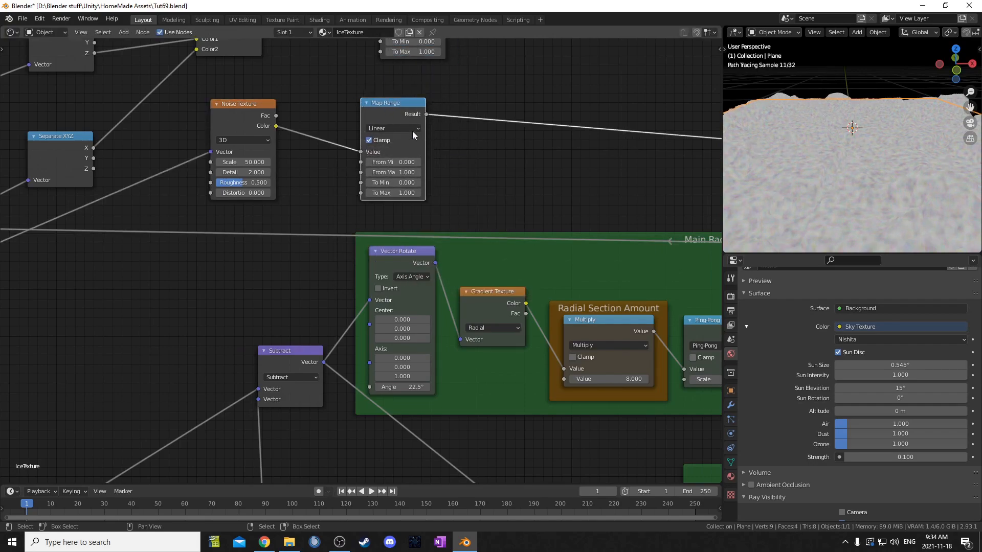
Set the noise's Map Range to From Min 0.6 and From Max 0.7
left_click(407, 163)
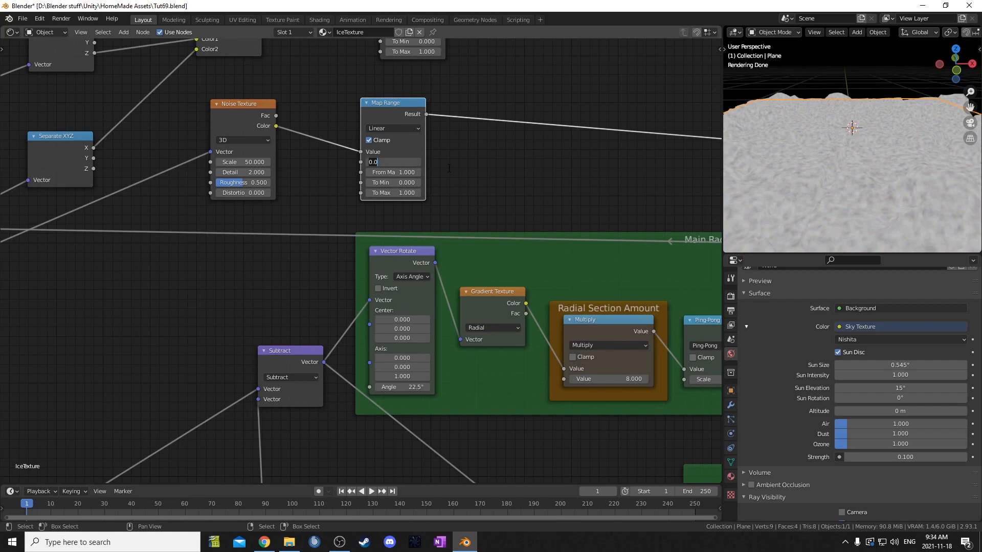
type("0.6")
key("Tab")
type("1.0")
key("BackSpace")
key("BackSpace")
key("BackSpace")
type(".7")
key("Return")
Move the noise's Map Range rightward and add a Bump node after it, with the Result feeding Height
scroll(474, 60, "down", 7)
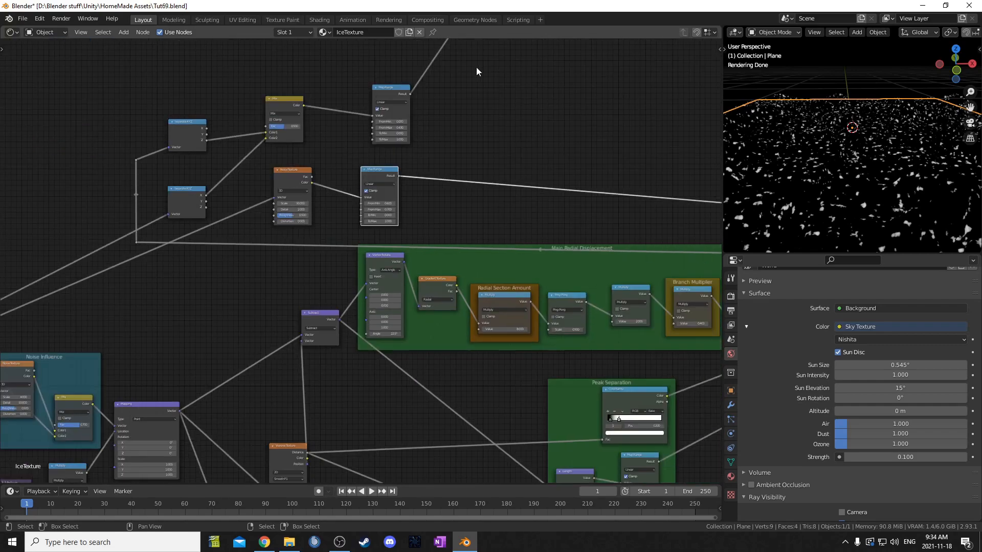
middle_click_drag(533, 187, 497, 204)
scroll(267, 219, "down", 3)
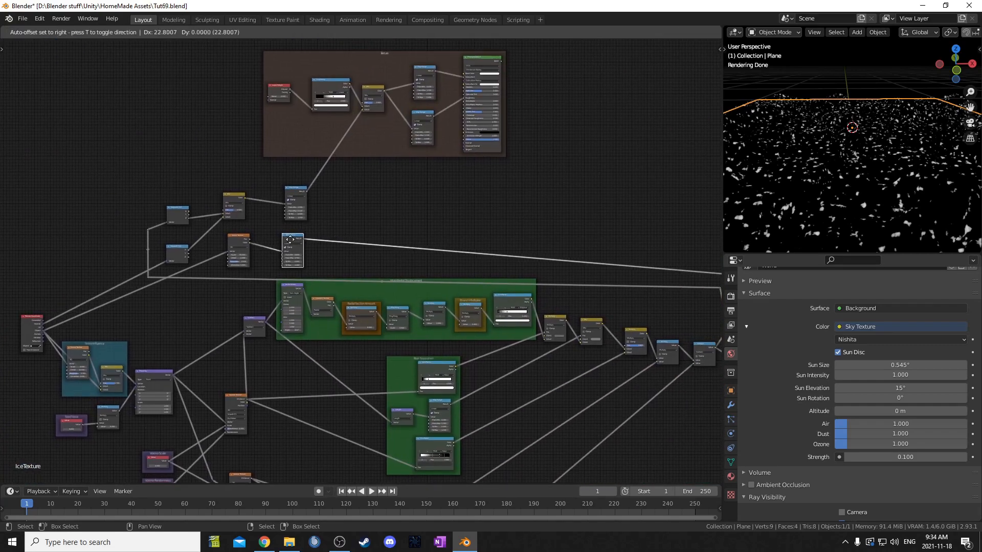
scroll(348, 241, "up", 4)
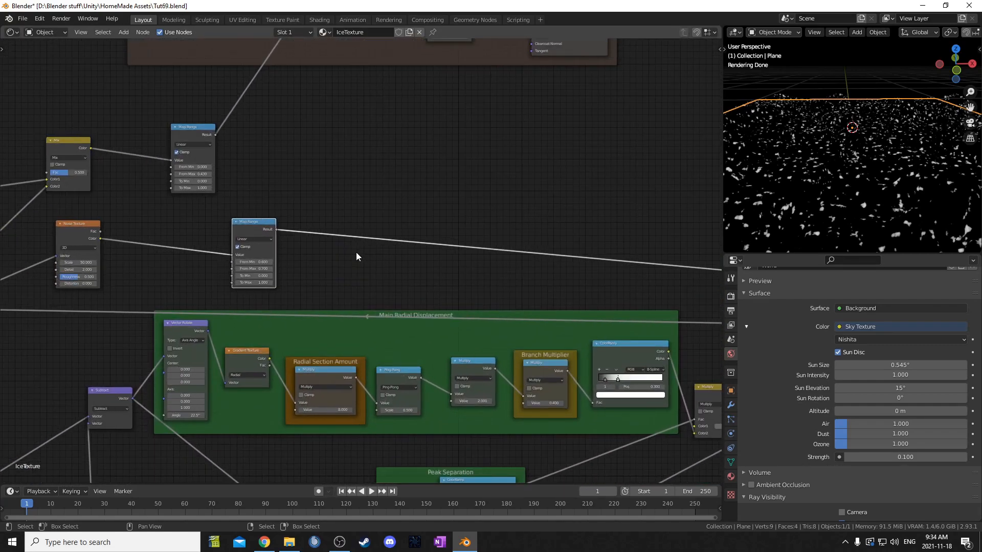
key("shift+a")
type("bump")
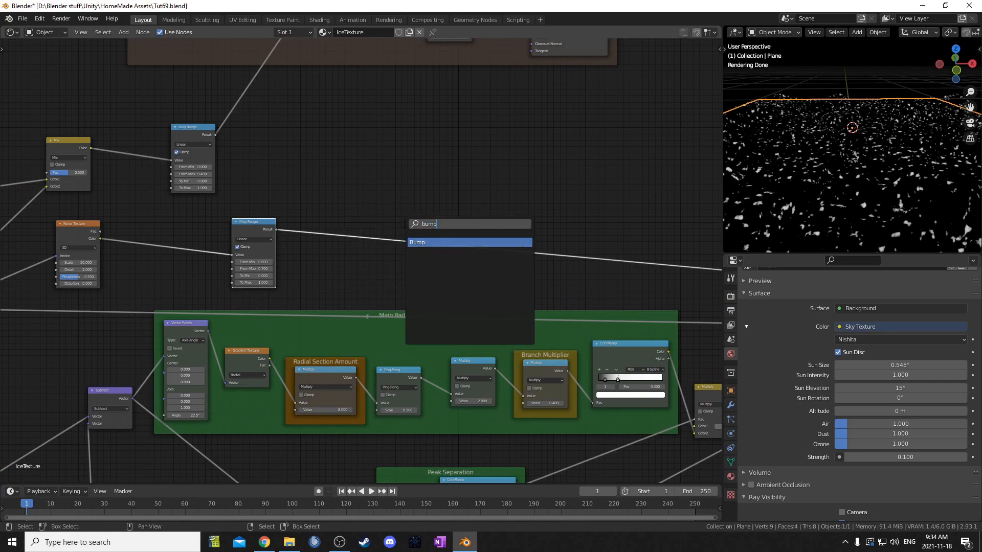
key("Return")
left_click(407, 203)
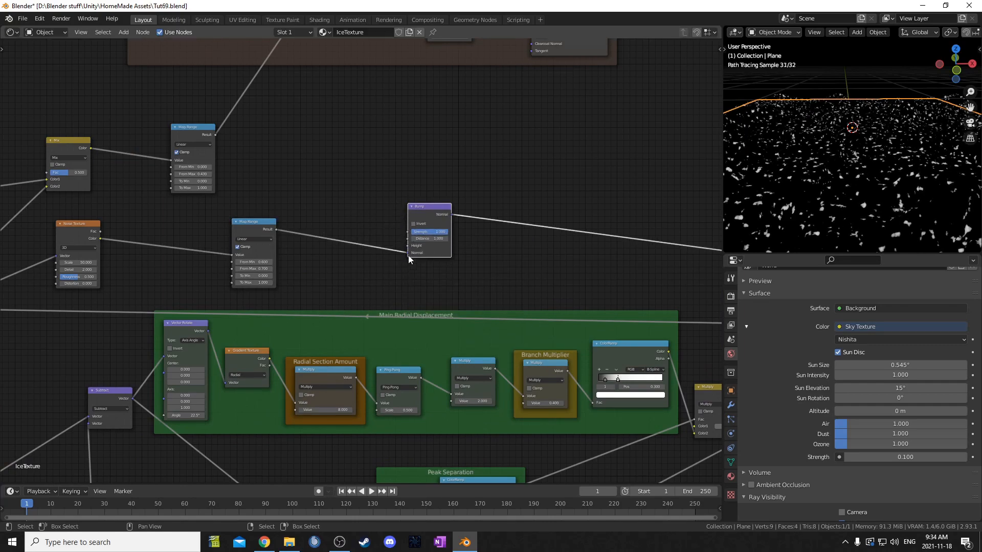
scroll(459, 251, "down", 1)
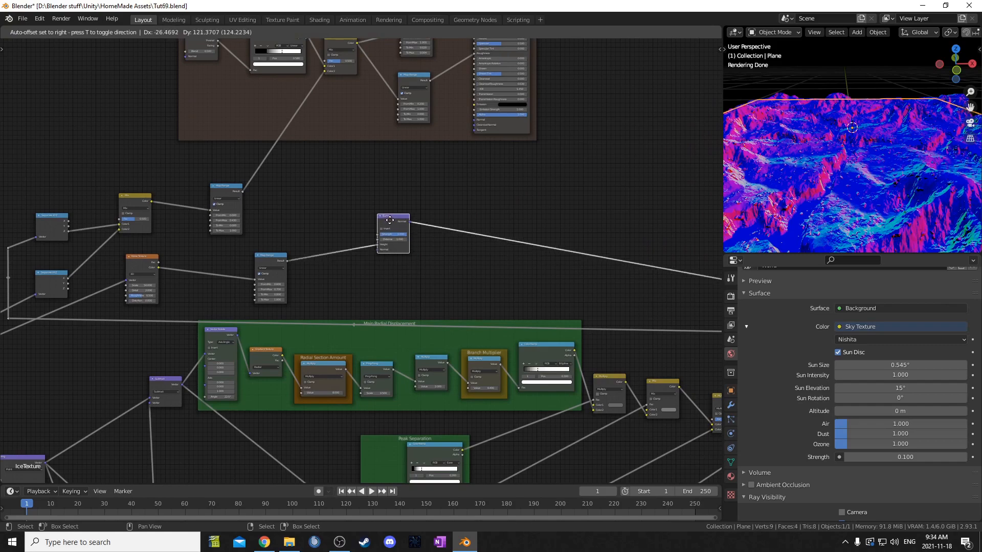
Reduce the Bump node's effect by entering a value of 0.1
scroll(413, 234, "up", 2)
double_click(406, 217)
type("0.1")
key("Return")
Link the Bump node's Normal output to the Principled BSDF's Normal input and preview the shader
left_click_drag(432, 197, 528, 53)
scroll(530, 127, "down", 6)
middle_click_drag(540, 144, 499, 200)
left_click(461, 75, "ctrl+shift")
middle_click_drag(394, 236, 455, 198)
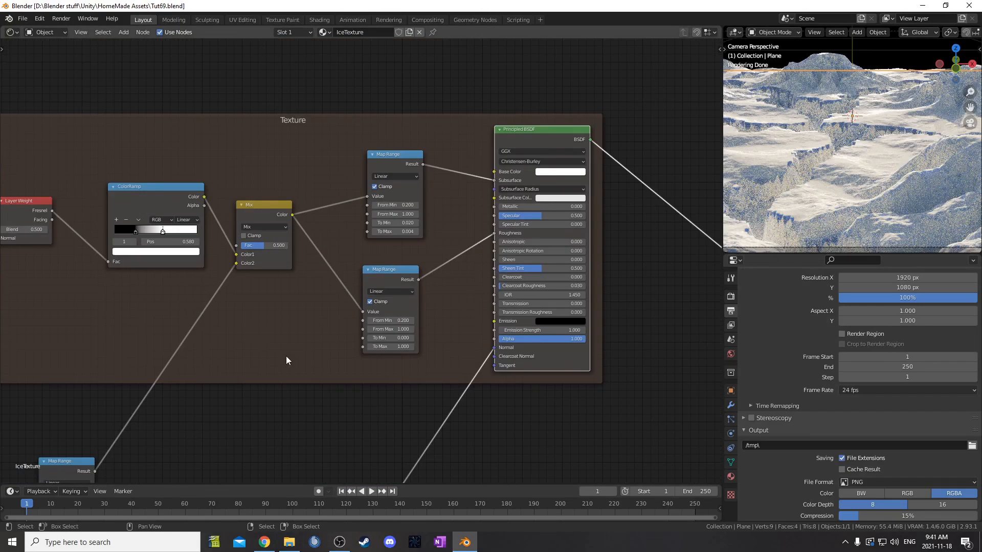
Nudge the Texture frame's lower Map Range slightly so it lines up beneath the upper one
middle_click_drag(286, 356, 305, 334)
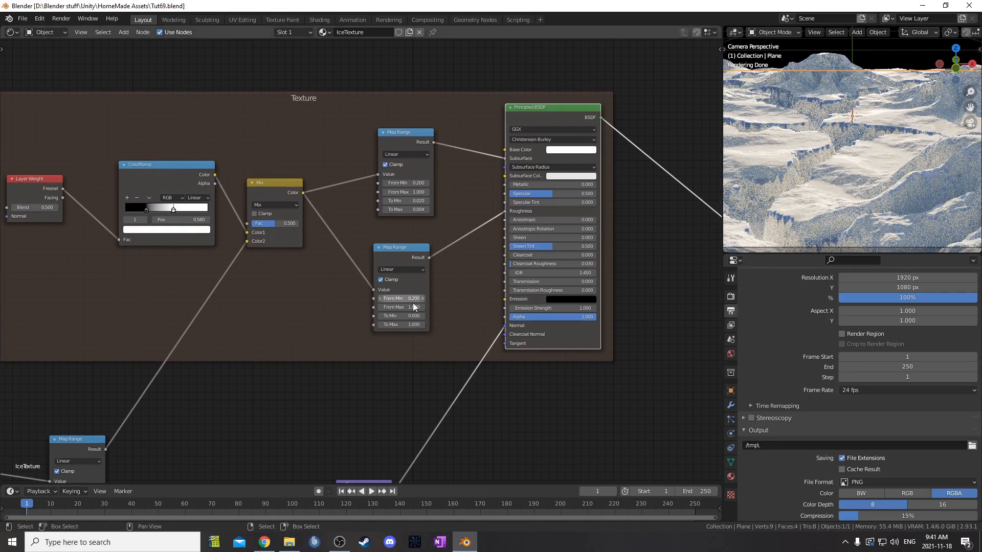
left_click_drag(401, 259, 404, 257)
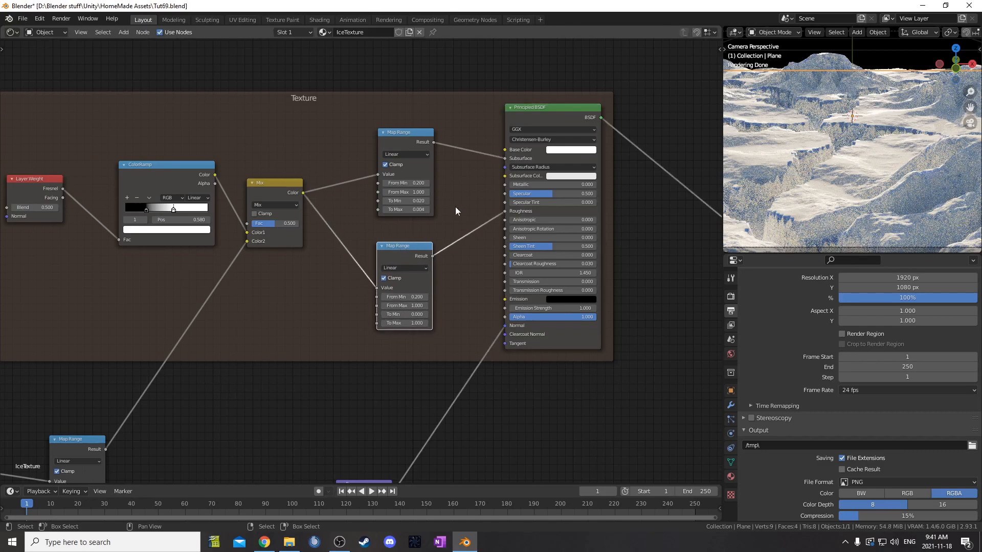
scroll(512, 244, "up", 1)
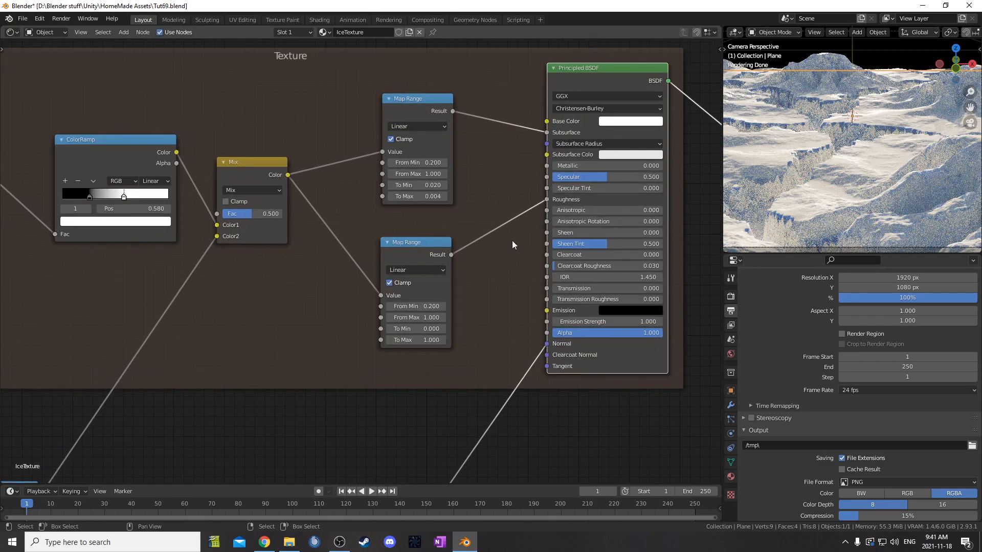
Set the To Min value of the lower Map Range feeding the Principled BSDF's Roughness to 0.5
left_click(416, 329)
type("0.0")
key("Return")
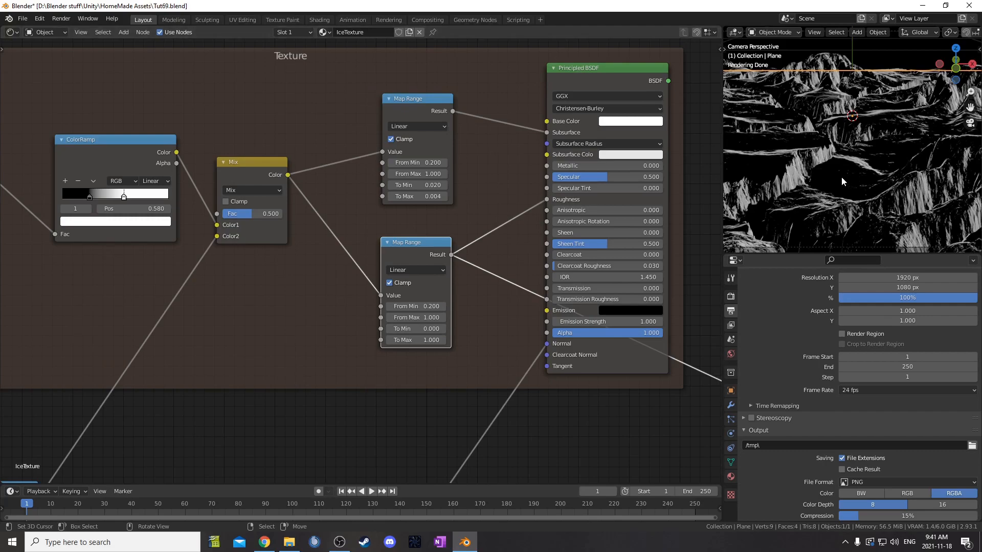
left_click(425, 329)
type("0.0")
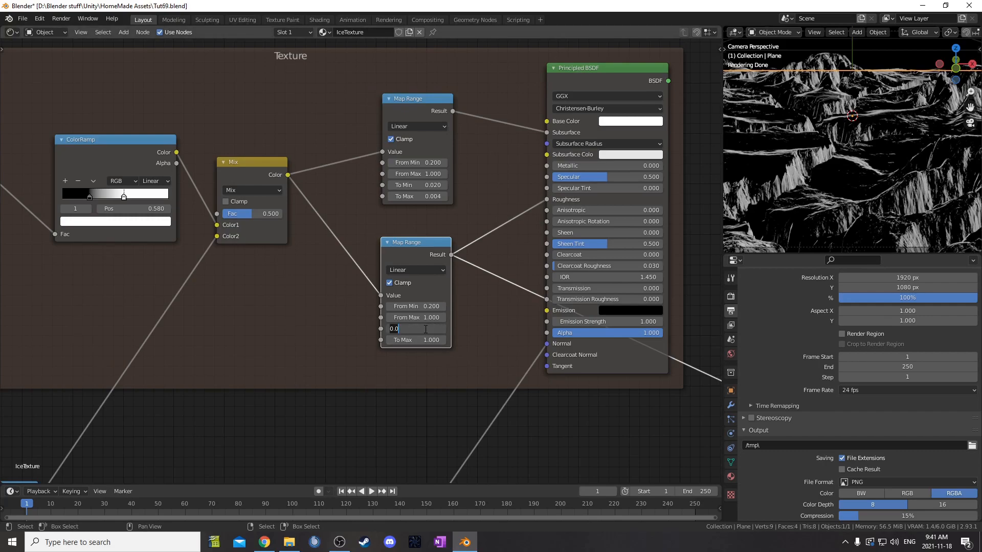
type("0.6")
key("Return")
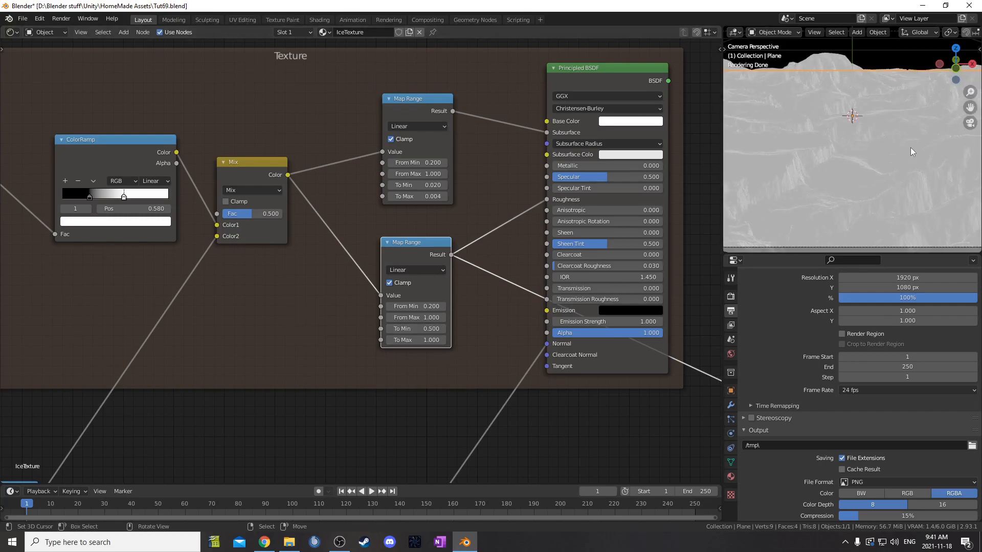
Preview the Principled BSDF's full shading on the terrain in place of the Map Range output
scroll(382, 304, "down", 3)
middle_click_drag(383, 303, 332, 333)
left_click(515, 140, "ctrl+shift")
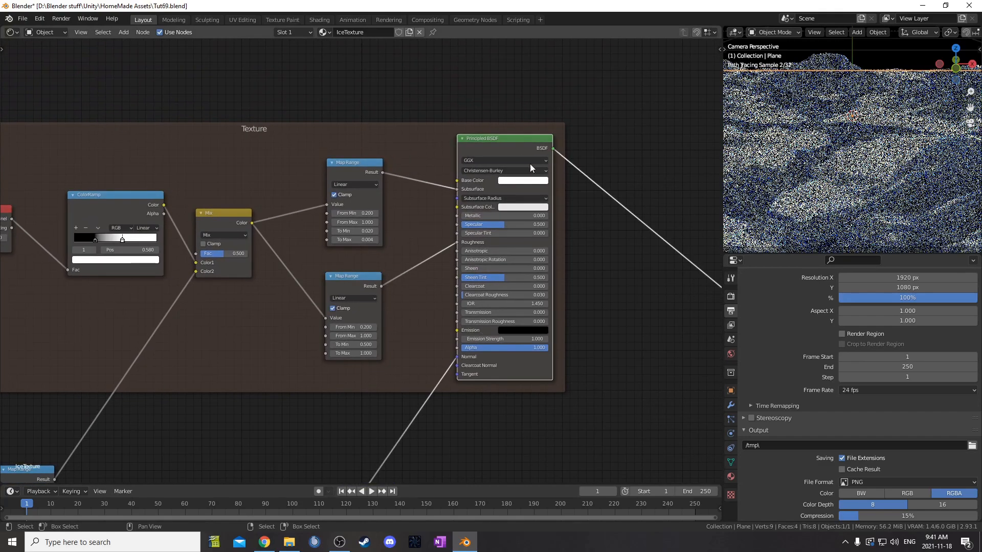
middle_click_drag(444, 233, 444, 200)
middle_click_drag(587, 263, 530, 250)
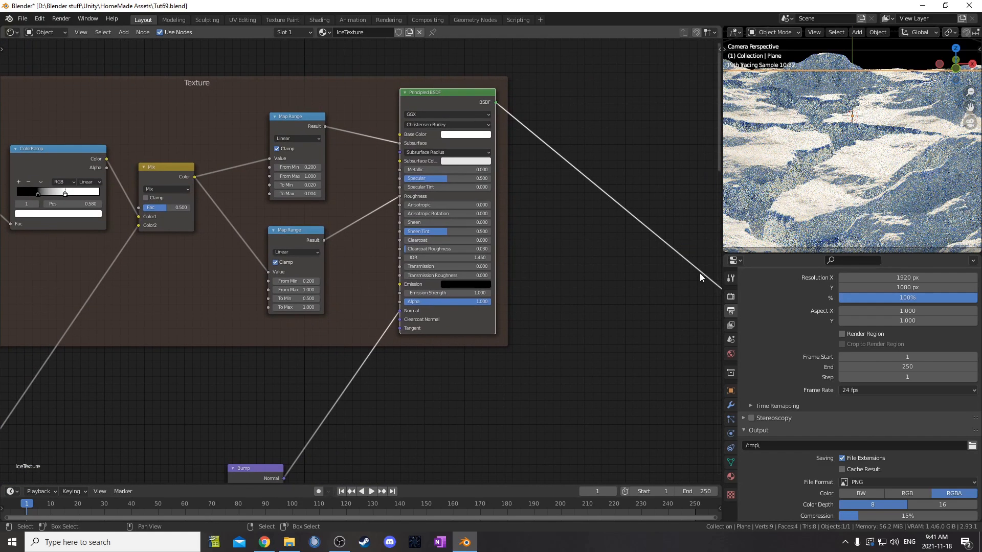
Show the Cycles sampling settings in the render properties and expand the Denoising options
left_click(730, 296)
middle_click_drag(360, 254, 405, 266)
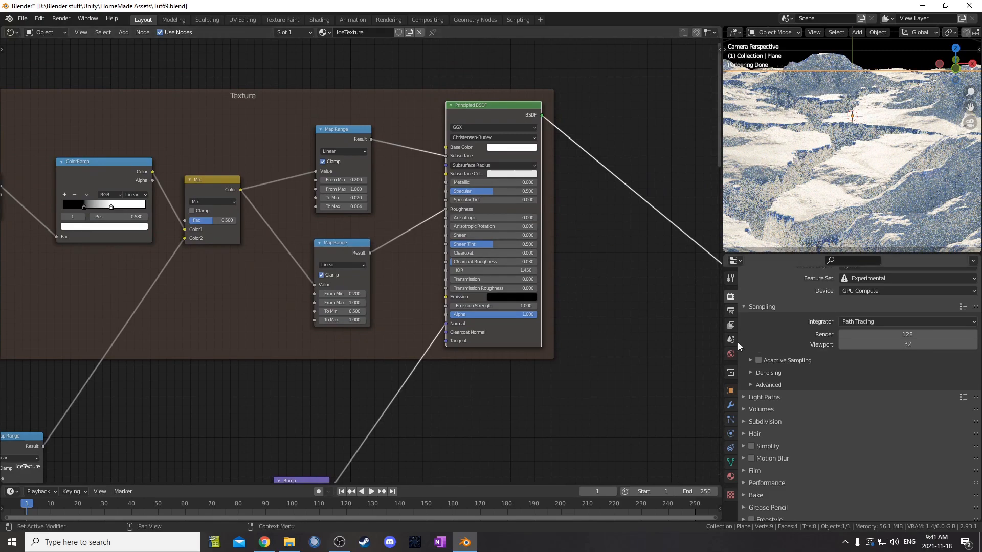
left_click(750, 373)
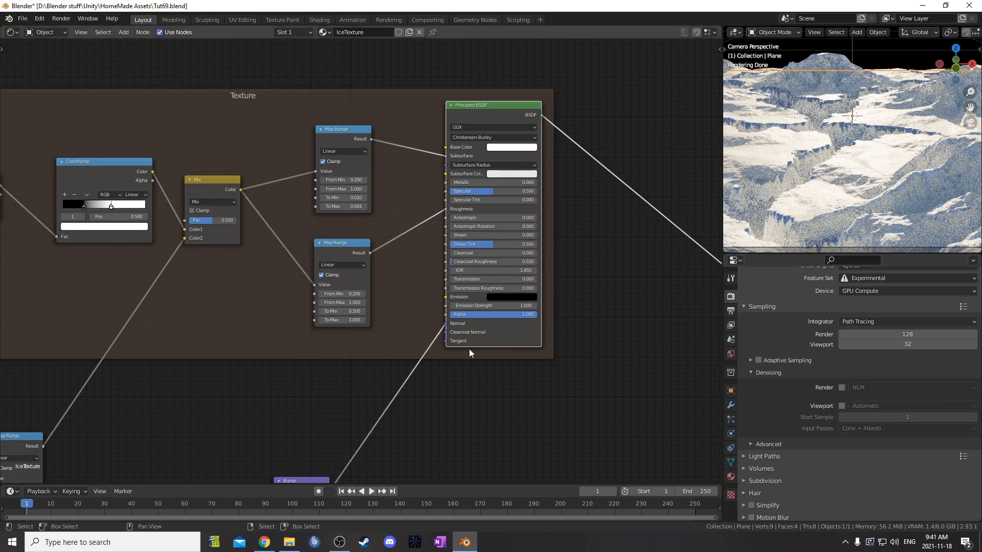
middle_click_drag(468, 349, 500, 372)
scroll(500, 372, "down", 2)
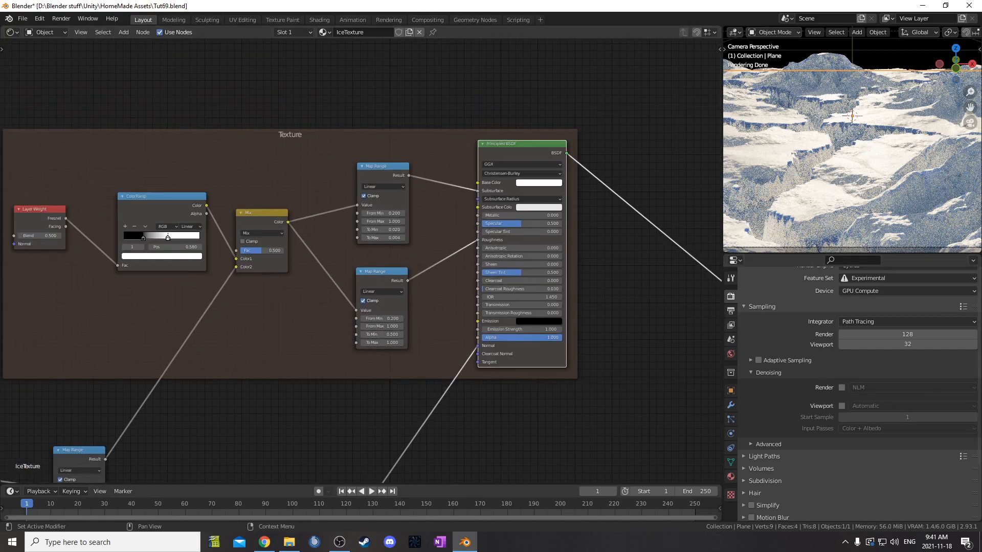